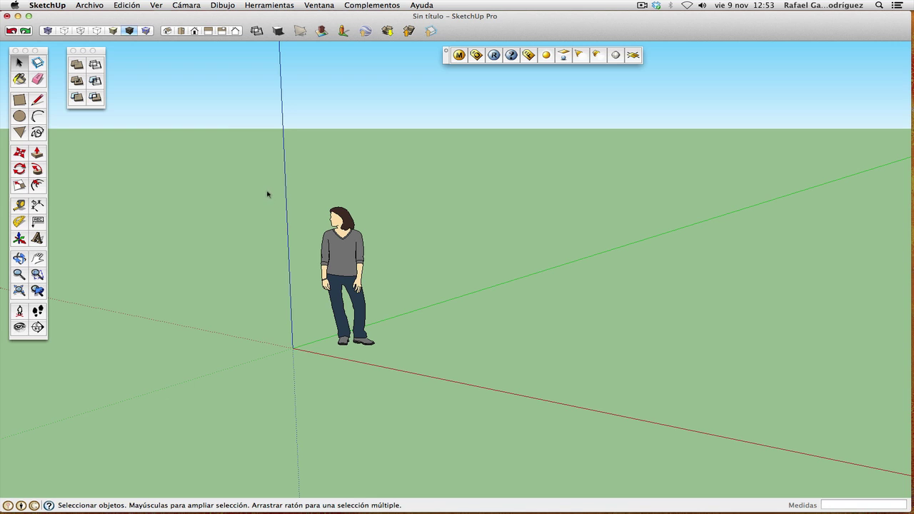
Delete the standing figure and draw a ground rectangle from the origin, about 3.97 m by 3.66 m.
{"action": "left_click_drag", "start_coordinate": [268, 193], "coordinate": [450, 389]}
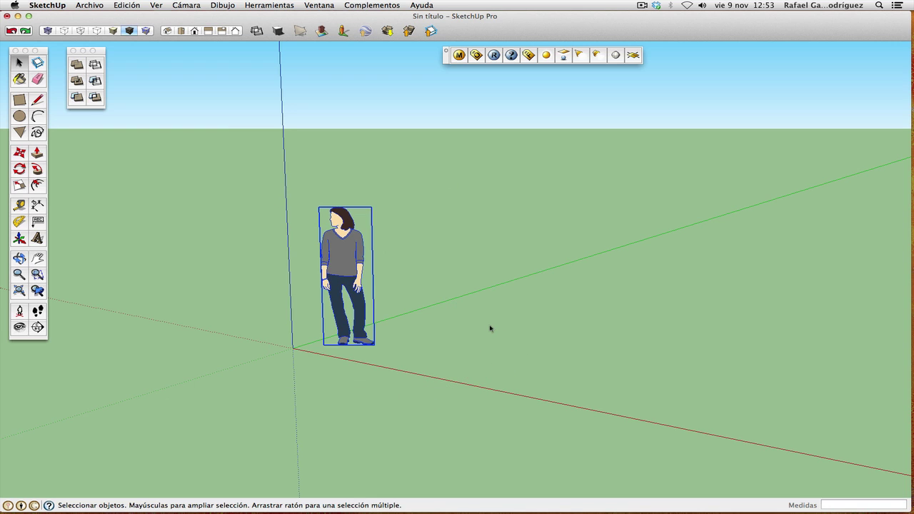
{"action": "key", "text": "Delete"}
{"action": "left_click", "coordinate": [19, 100]}
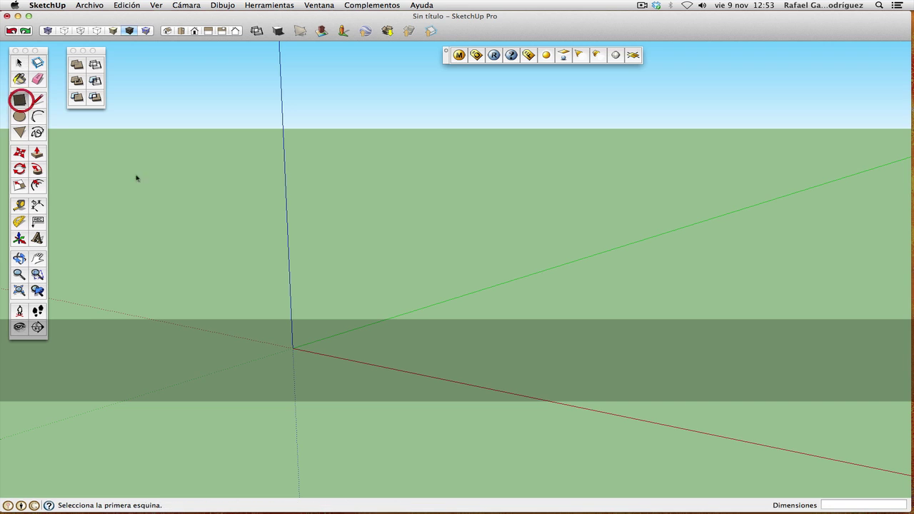
{"action": "left_click", "coordinate": [293, 348]}
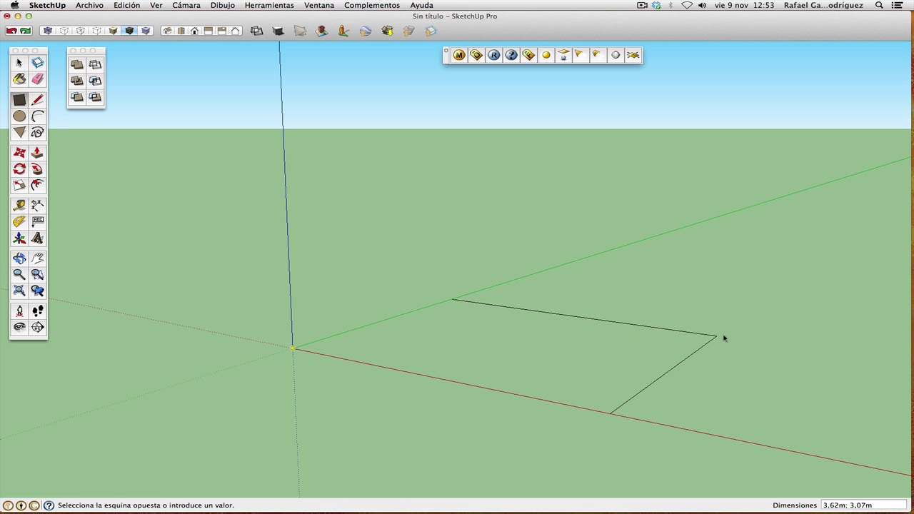
{"action": "left_click", "coordinate": [757, 330]}
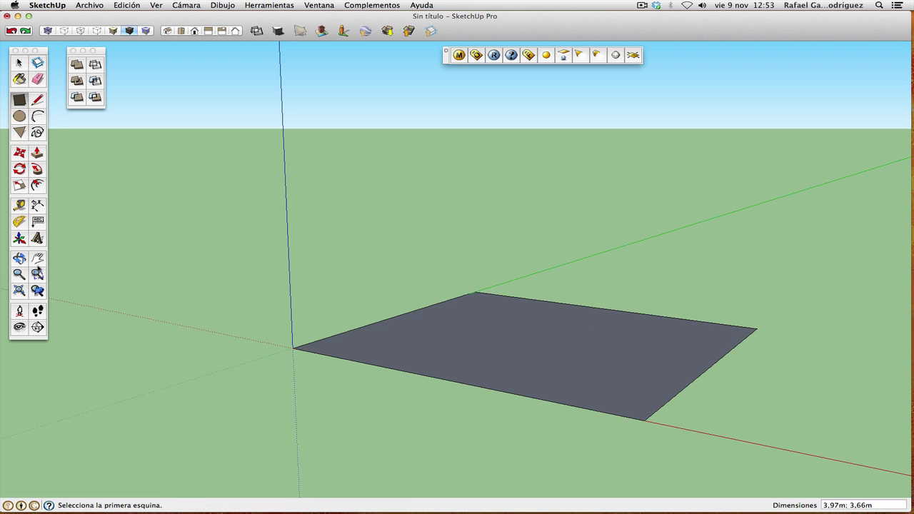
Extrude the rectangle upward with Push/Pull into a thin slab about 0.07 m thick.
{"action": "left_click", "coordinate": [37, 257]}
{"action": "left_click_drag", "start_coordinate": [435, 253], "coordinate": [418, 224]}
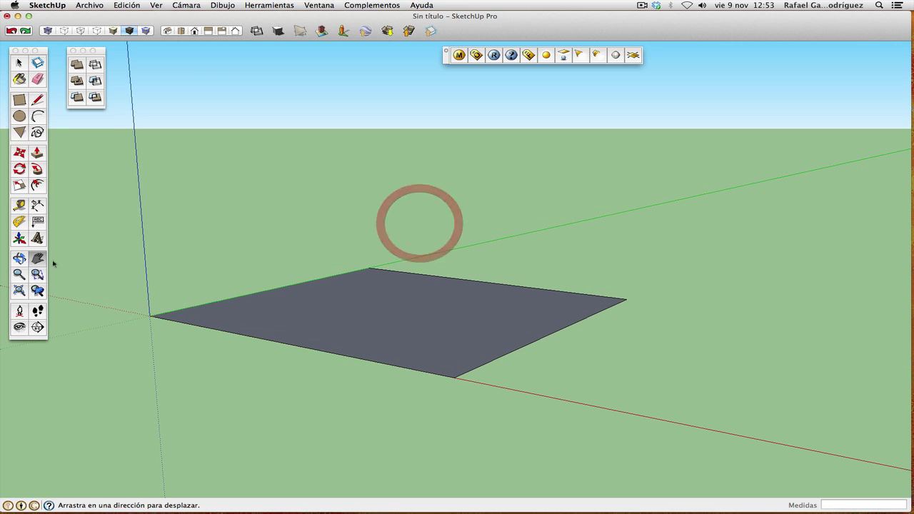
{"action": "left_click", "coordinate": [22, 258]}
{"action": "left_click_drag", "start_coordinate": [482, 234], "coordinate": [492, 282]}
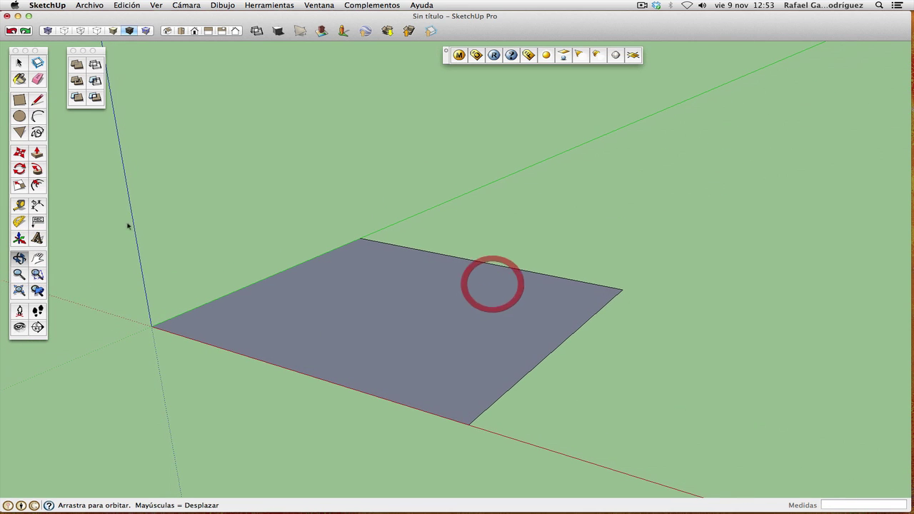
{"action": "key", "text": "l"}
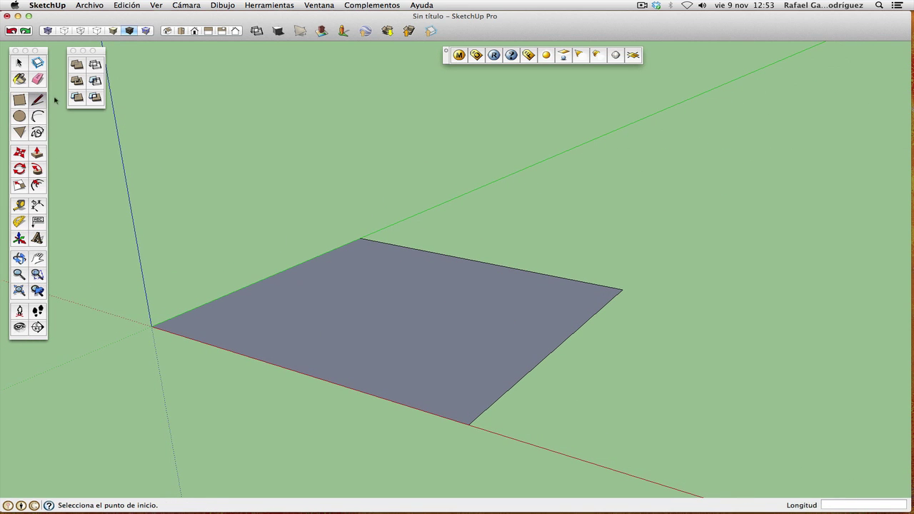
{"action": "key", "text": "p"}
{"action": "left_click", "coordinate": [385, 323]}
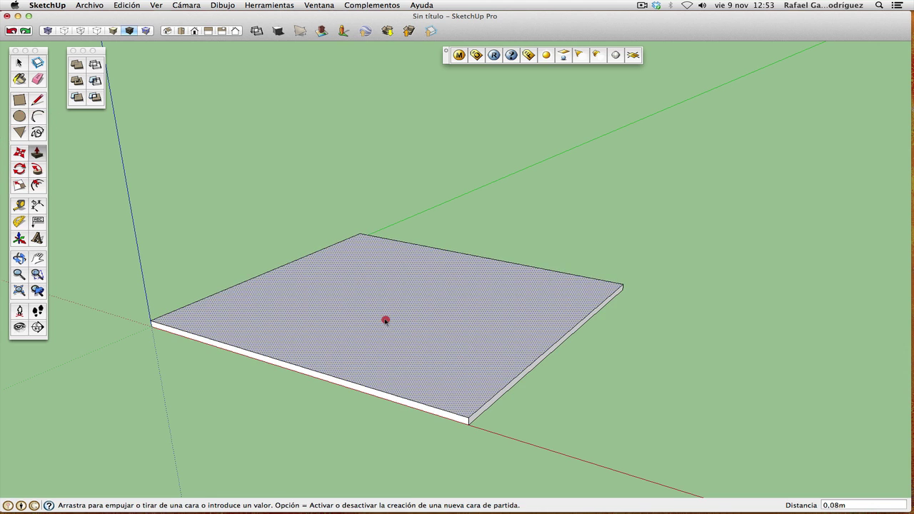
{"action": "left_click", "coordinate": [387, 321]}
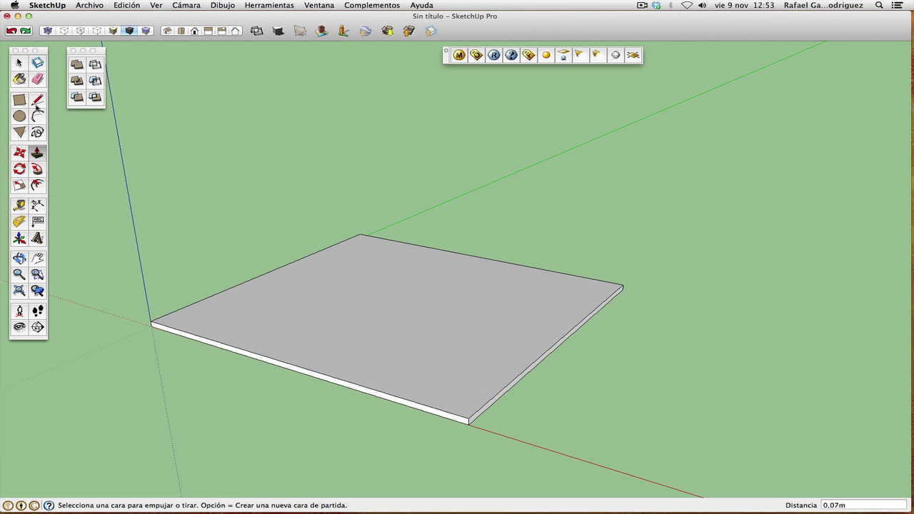
Draw a line across the middle of the slab's top parallel to the red axis, and continue it down one side edge.
{"action": "left_click", "coordinate": [37, 101]}
{"action": "left_click", "coordinate": [270, 273]}
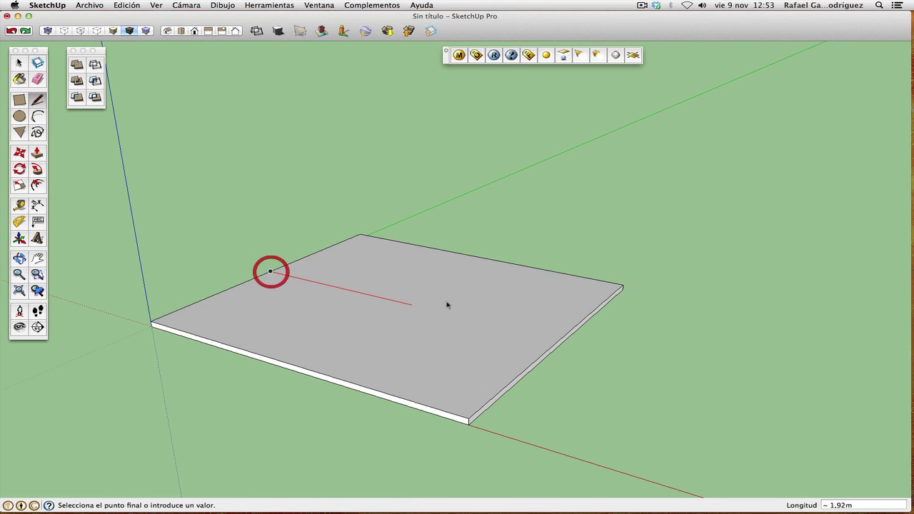
{"action": "left_click", "coordinate": [556, 343]}
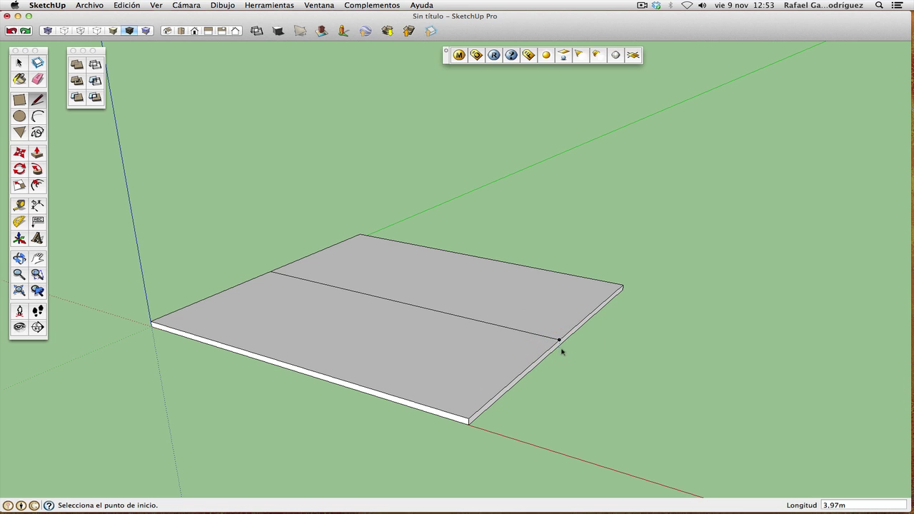
{"action": "left_click", "coordinate": [558, 342]}
{"action": "left_click", "coordinate": [559, 346]}
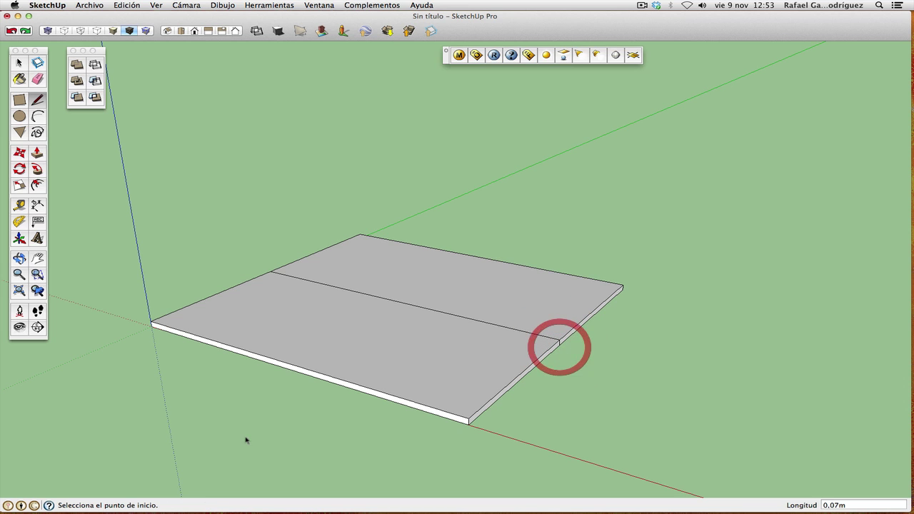
Draw the matching dividing line across the slab's underside, starting at the lower end of the short side line.
{"action": "left_click", "coordinate": [19, 258]}
{"action": "left_click_drag", "start_coordinate": [261, 359], "coordinate": [492, 152]}
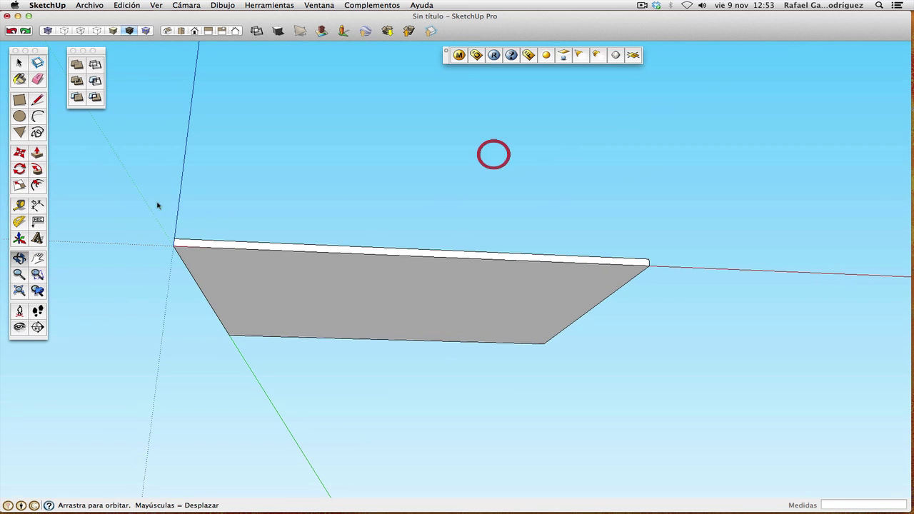
{"action": "left_click", "coordinate": [38, 99]}
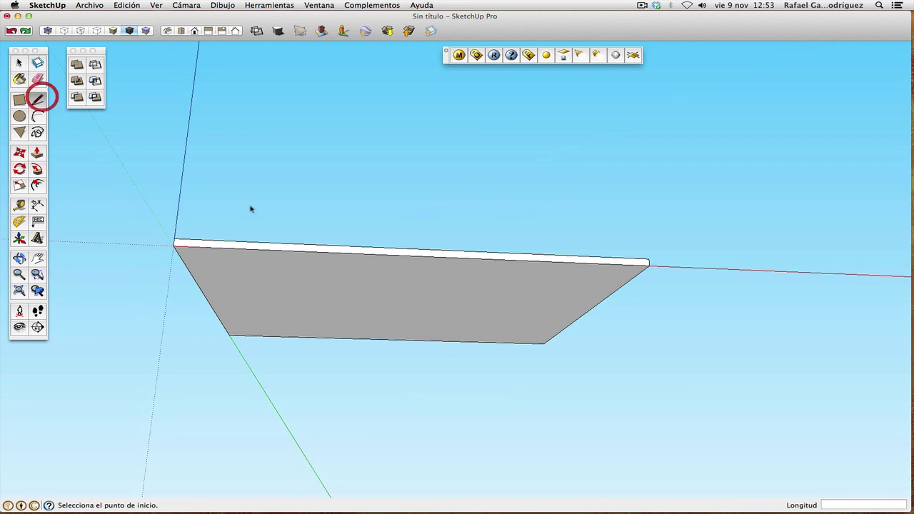
{"action": "left_click", "coordinate": [587, 313]}
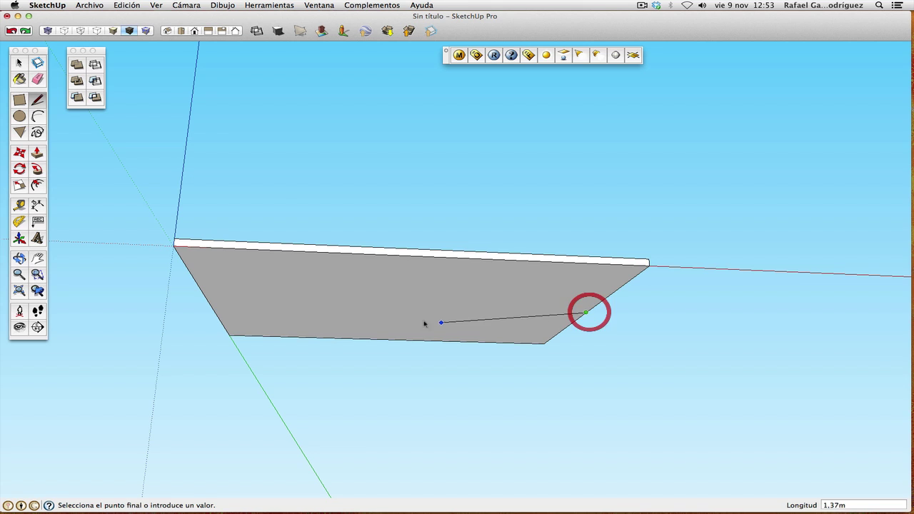
{"action": "left_click", "coordinate": [207, 300]}
Draw the short vertical line on the slab's opposite side, joining the top and bottom dividing lines.
{"action": "left_click", "coordinate": [20, 258]}
{"action": "left_click_drag", "start_coordinate": [202, 281], "coordinate": [404, 417]}
{"action": "left_click", "coordinate": [38, 99]}
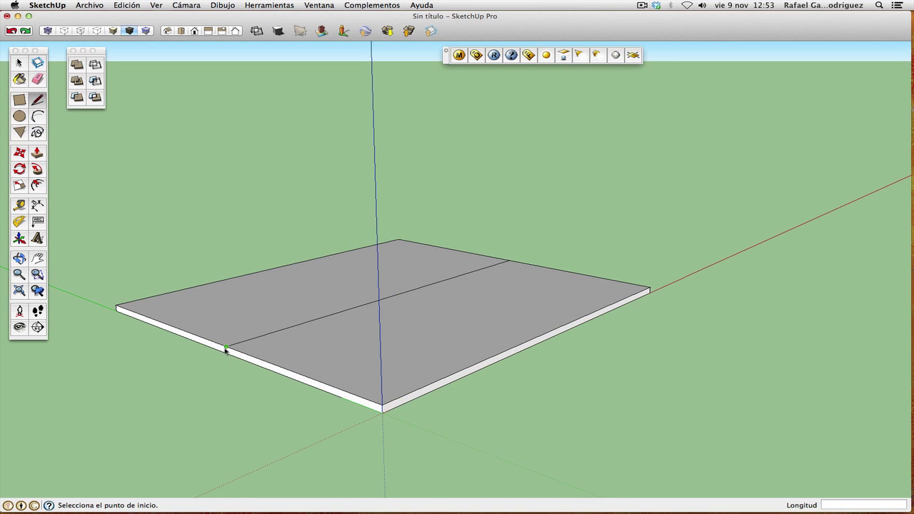
{"action": "left_click", "coordinate": [225, 350]}
{"action": "left_click", "coordinate": [227, 354]}
Turn on X-ray display and raise the slab's central dividing face about 0.58 m along the blue axis to form a gable.
{"action": "left_click", "coordinate": [20, 63]}
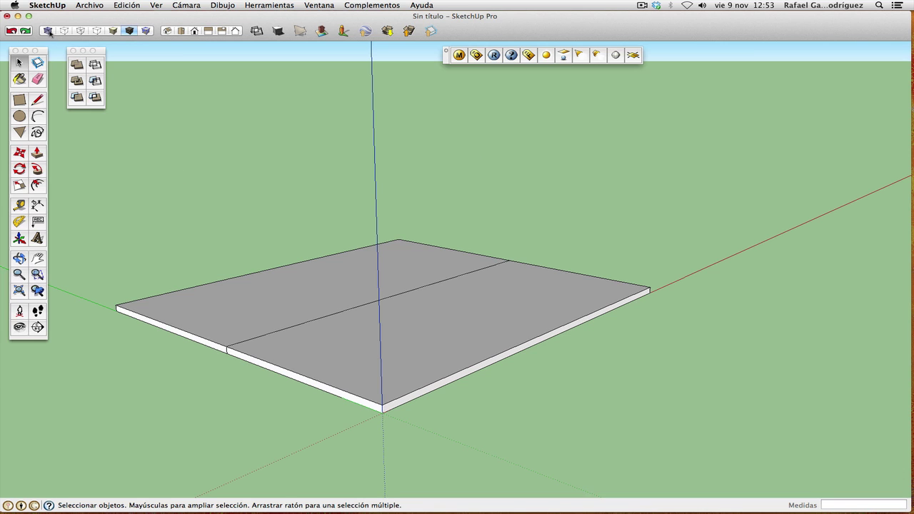
{"action": "left_click", "coordinate": [49, 32]}
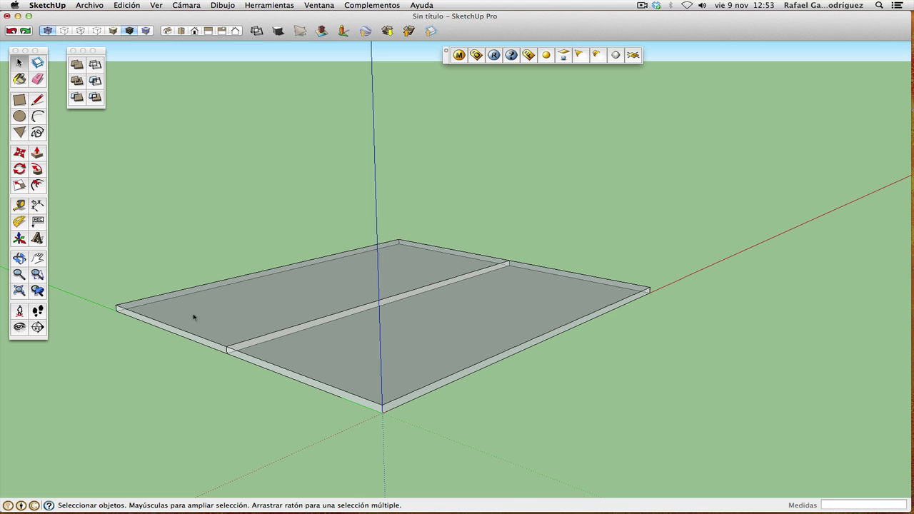
{"action": "left_click_drag", "start_coordinate": [222, 379], "coordinate": [534, 250]}
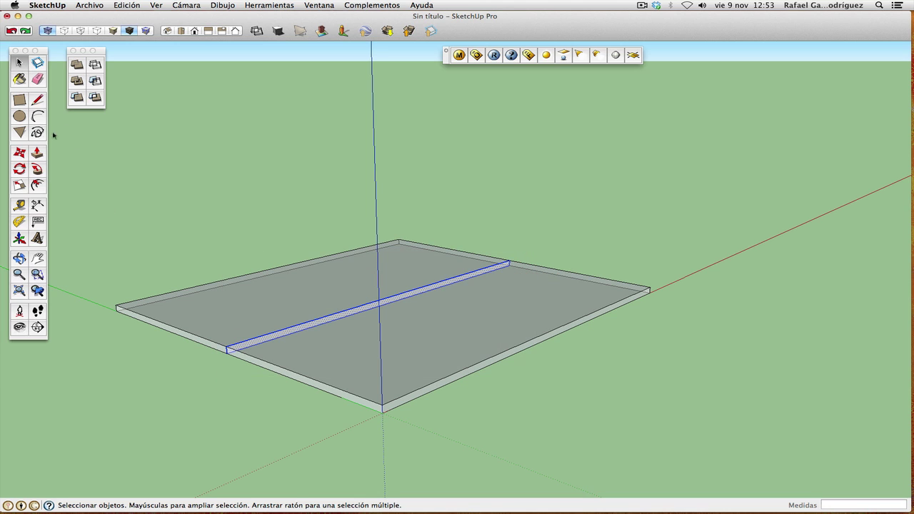
{"action": "left_click", "coordinate": [20, 152]}
{"action": "left_click", "coordinate": [183, 385]}
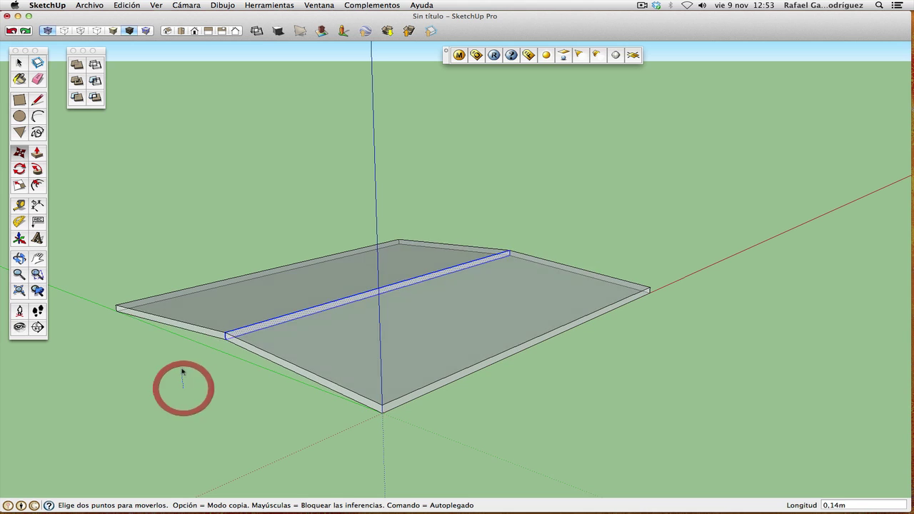
{"action": "key", "text": "Up"}
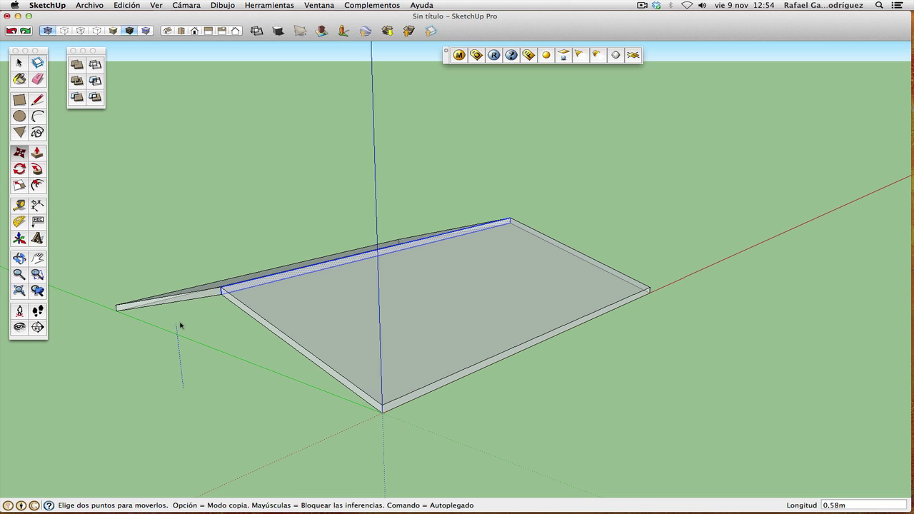
{"action": "left_click", "coordinate": [180, 325]}
{"action": "left_click", "coordinate": [19, 259]}
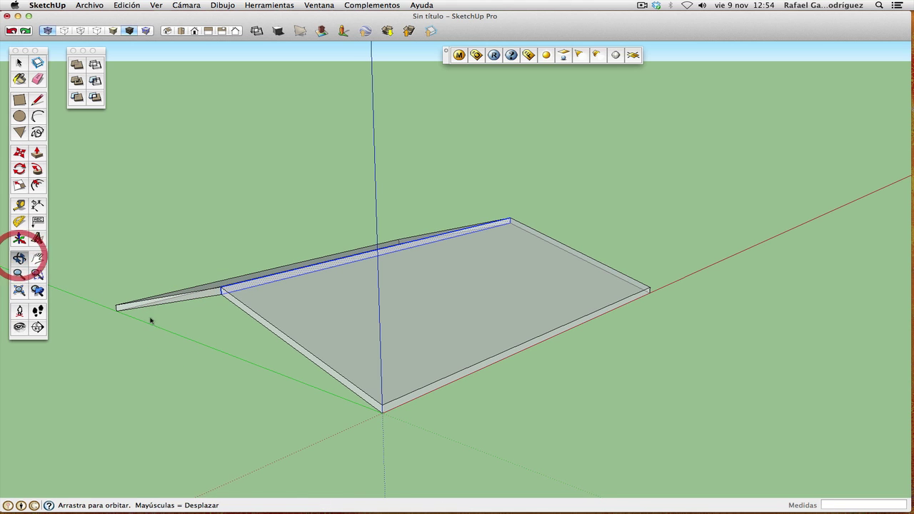
{"action": "left_click_drag", "start_coordinate": [150, 317], "coordinate": [122, 351]}
{"action": "left_click", "coordinate": [19, 63]}
{"action": "left_click", "coordinate": [263, 218]}
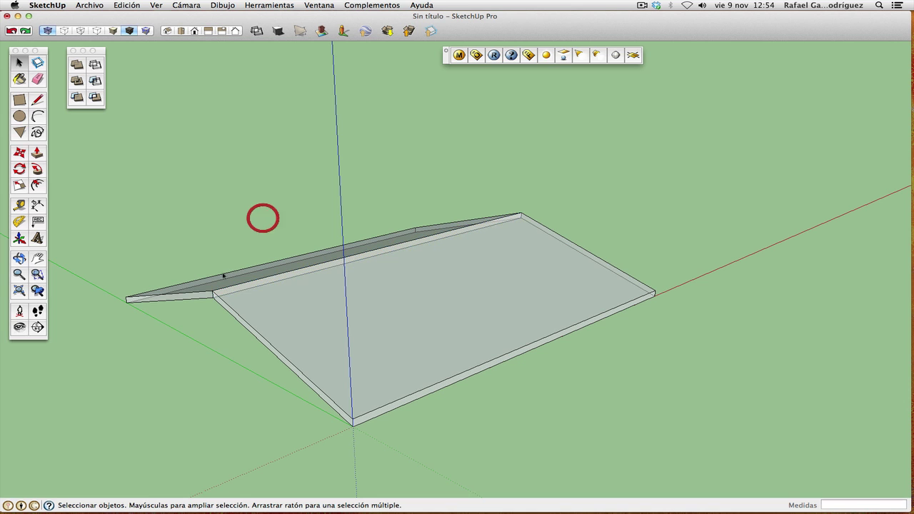
Select all the connected gable geometry and make it a component named "tejado".
{"action": "left_click", "coordinate": [20, 274]}
{"action": "left_click_drag", "start_coordinate": [465, 198], "coordinate": [431, 325]}
{"action": "left_click", "coordinate": [19, 63]}
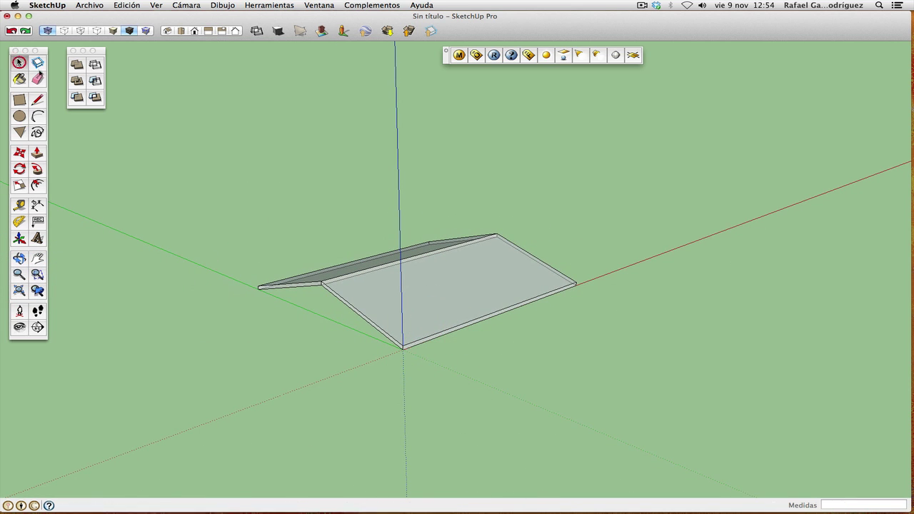
{"action": "left_click", "coordinate": [422, 288]}
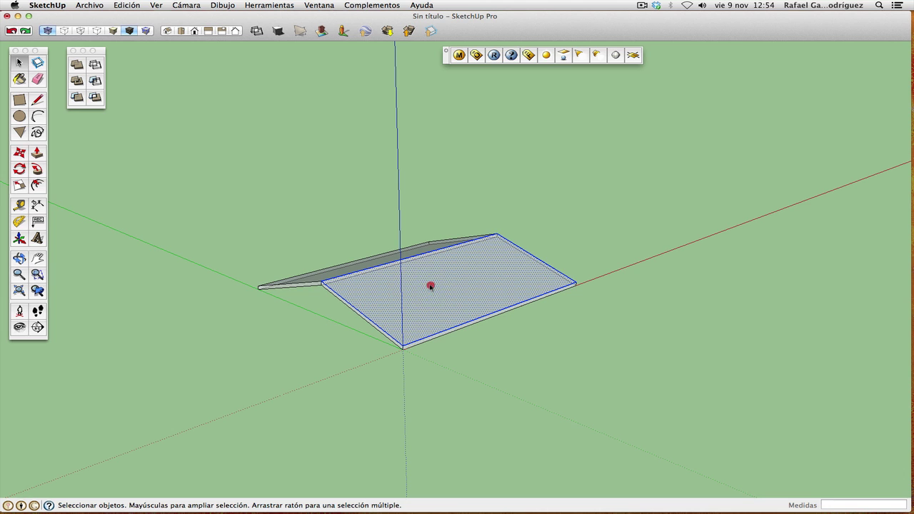
{"action": "double_click", "coordinate": [430, 288]}
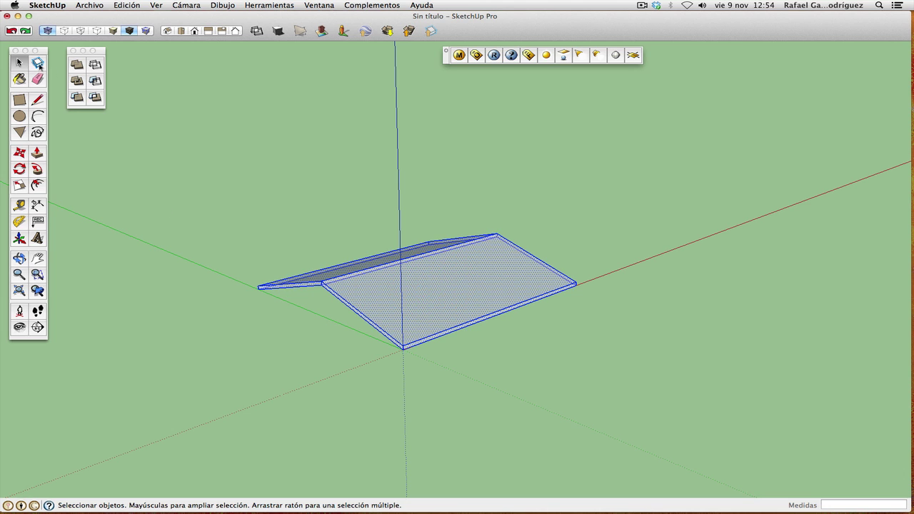
{"action": "left_click", "coordinate": [38, 63]}
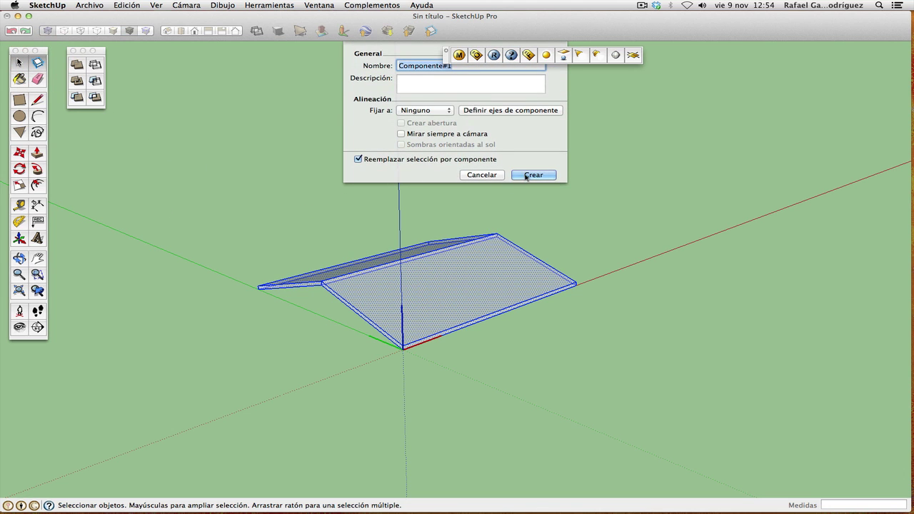
{"action": "type", "text": "tejad"}
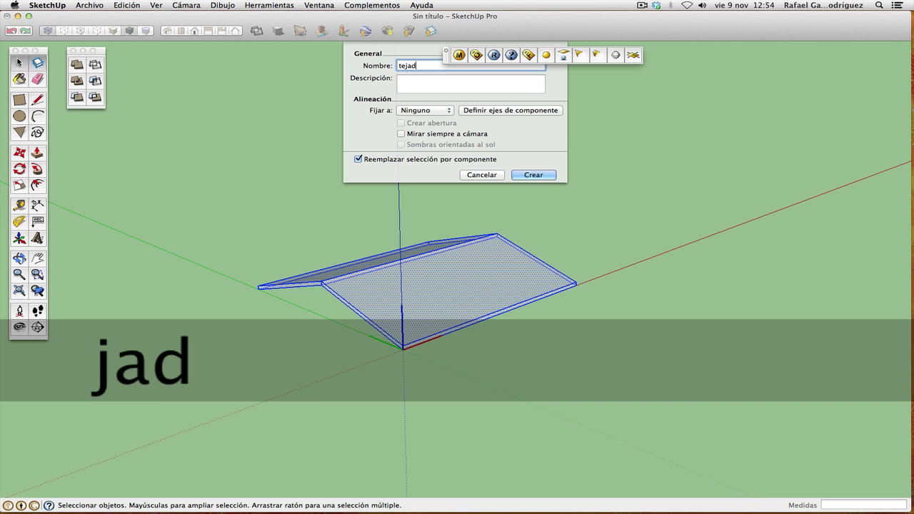
{"action": "type", "text": "o"}
{"action": "left_click", "coordinate": [535, 175]}
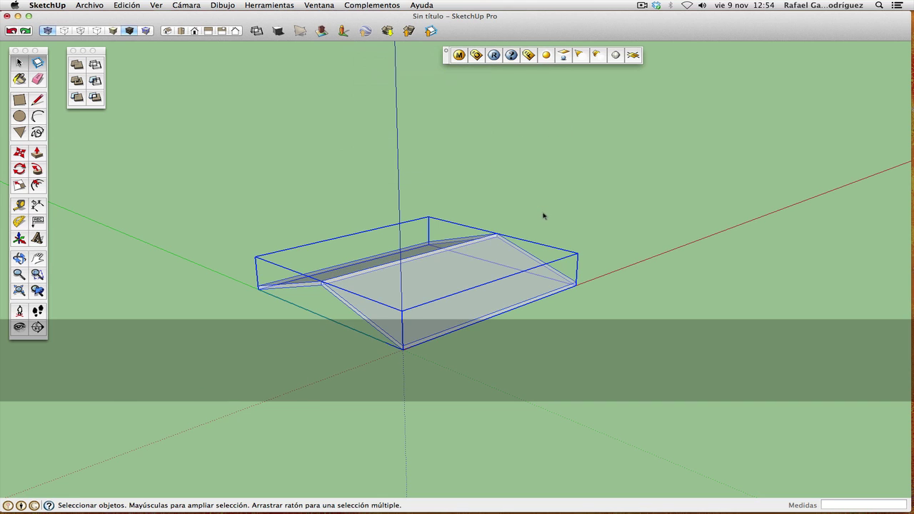
Move the tejado component about 1.64 m straight up the blue axis from its corner at the origin.
{"action": "left_click_drag", "start_coordinate": [444, 58], "coordinate": [691, 33]}
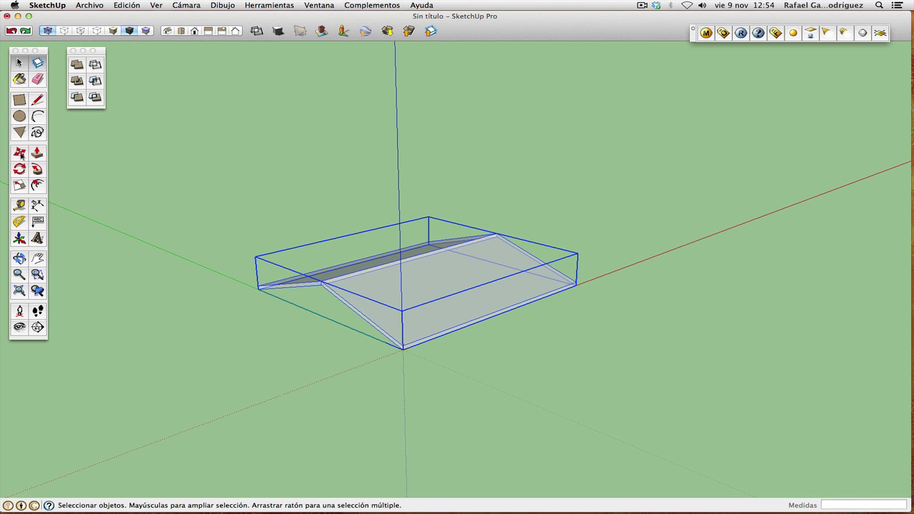
{"action": "left_click", "coordinate": [19, 152]}
{"action": "left_click", "coordinate": [404, 349]}
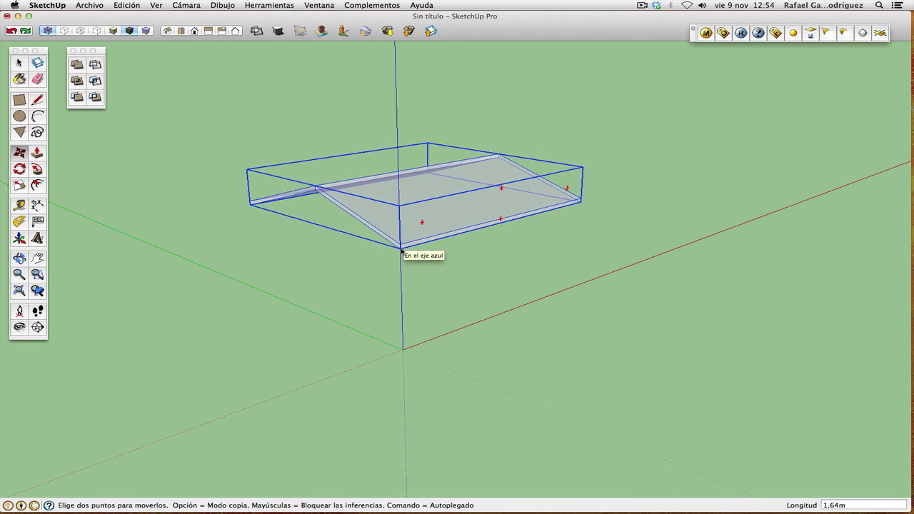
{"action": "left_click", "coordinate": [402, 249]}
{"action": "left_click", "coordinate": [19, 63]}
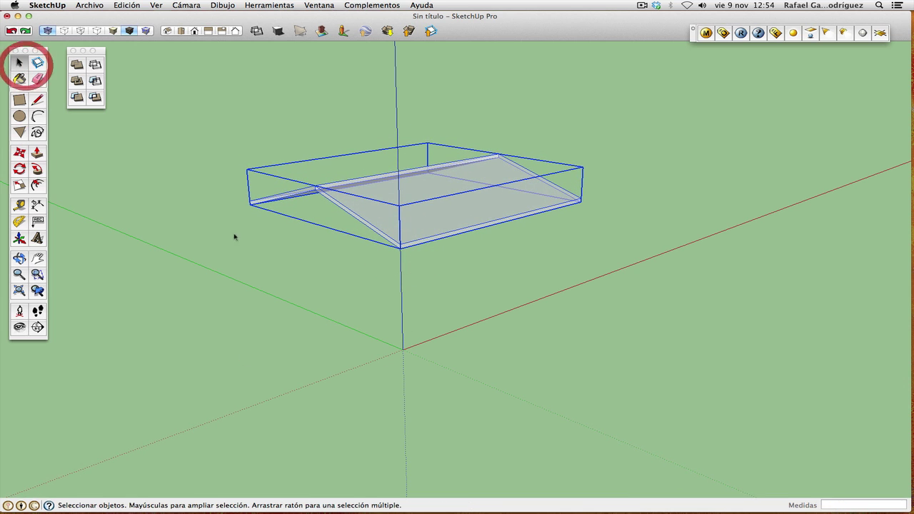
{"action": "left_click", "coordinate": [240, 247]}
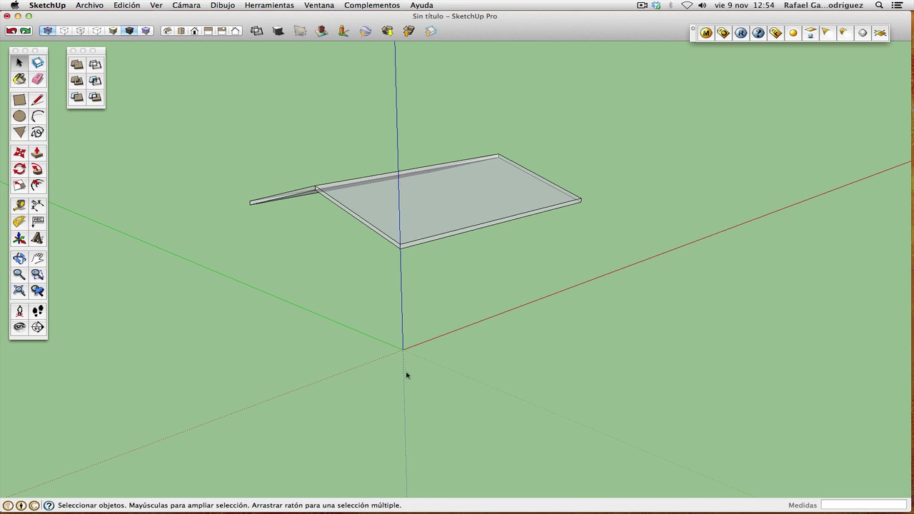
{"action": "left_click", "coordinate": [19, 258]}
{"action": "left_click_drag", "start_coordinate": [193, 242], "coordinate": [236, 291]}
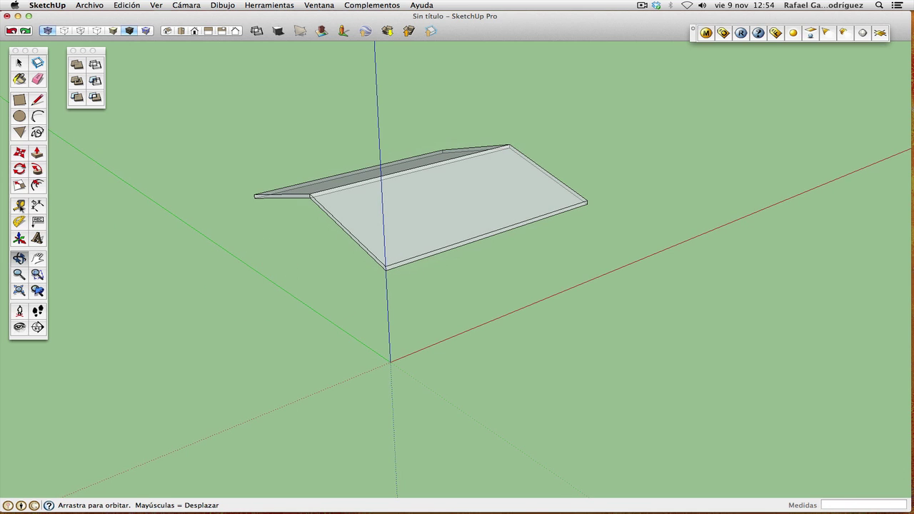
{"action": "left_click", "coordinate": [19, 205]}
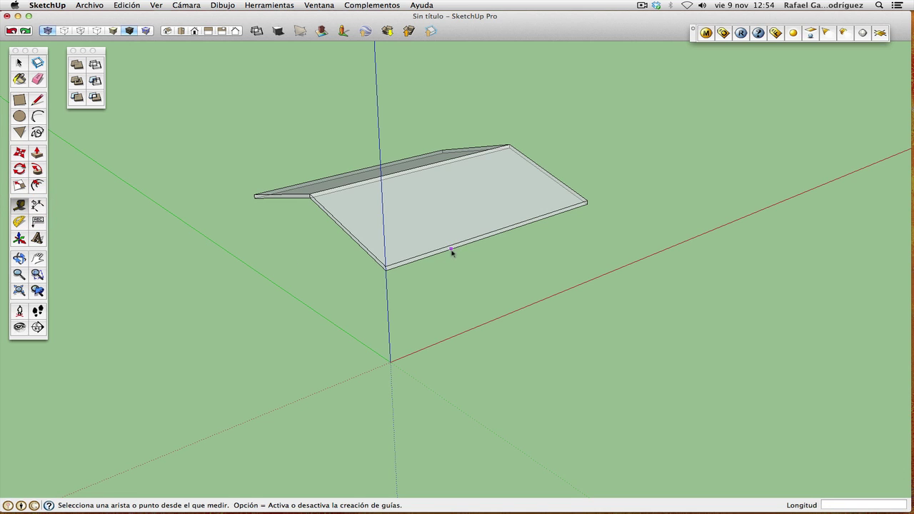
{"action": "left_click", "coordinate": [452, 249]}
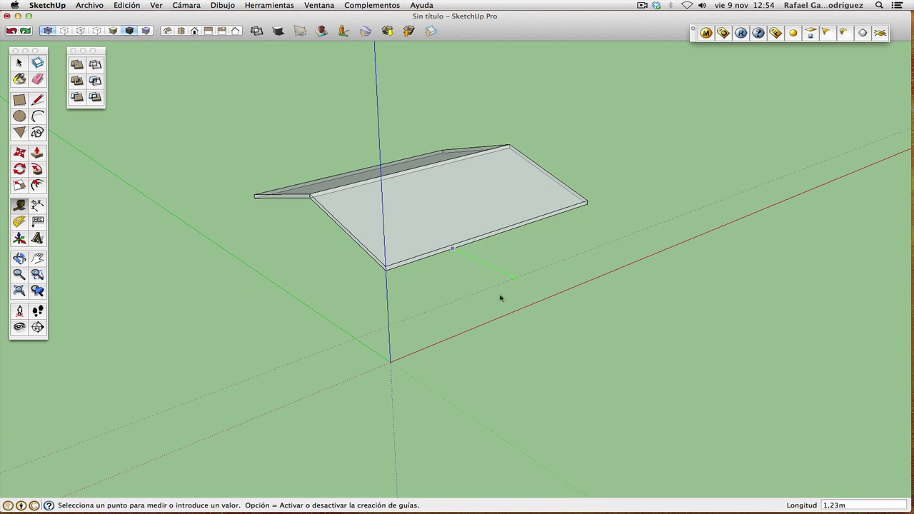
{"action": "key", "text": "Escape"}
{"action": "left_click", "coordinate": [350, 235]}
{"action": "left_click", "coordinate": [436, 203]}
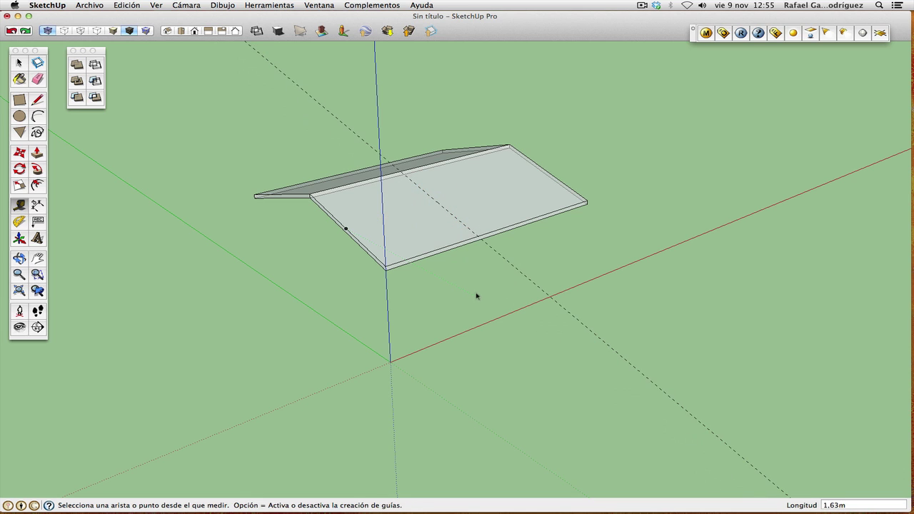
{"action": "key", "text": "super+z"}
Place a guide line parallel to the lower eave edge farthest from the origin, offset 10 cm inward along the green axis.
{"action": "left_click", "coordinate": [19, 259]}
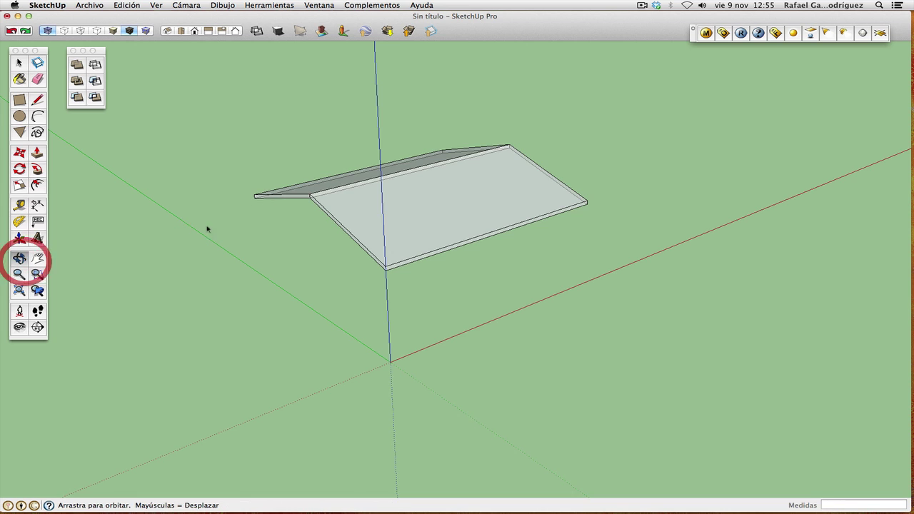
{"action": "left_click_drag", "start_coordinate": [206, 286], "coordinate": [463, 307]}
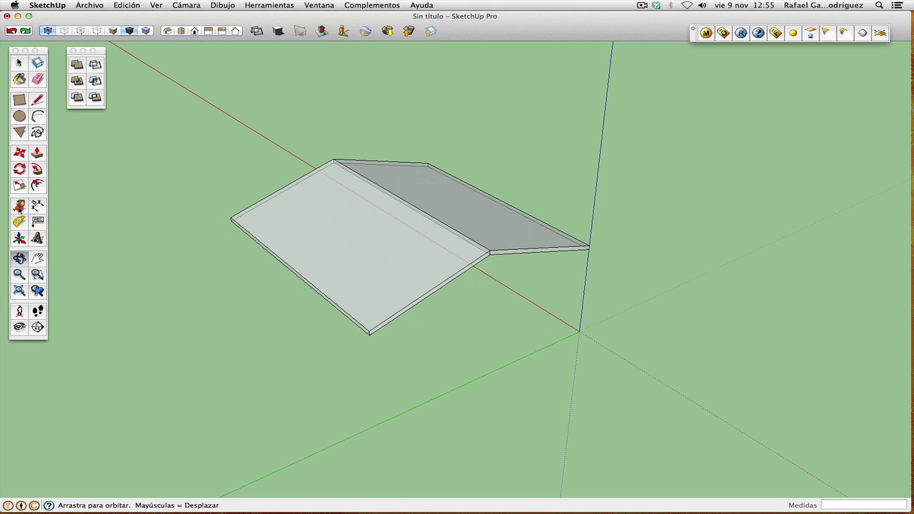
{"action": "left_click", "coordinate": [19, 205]}
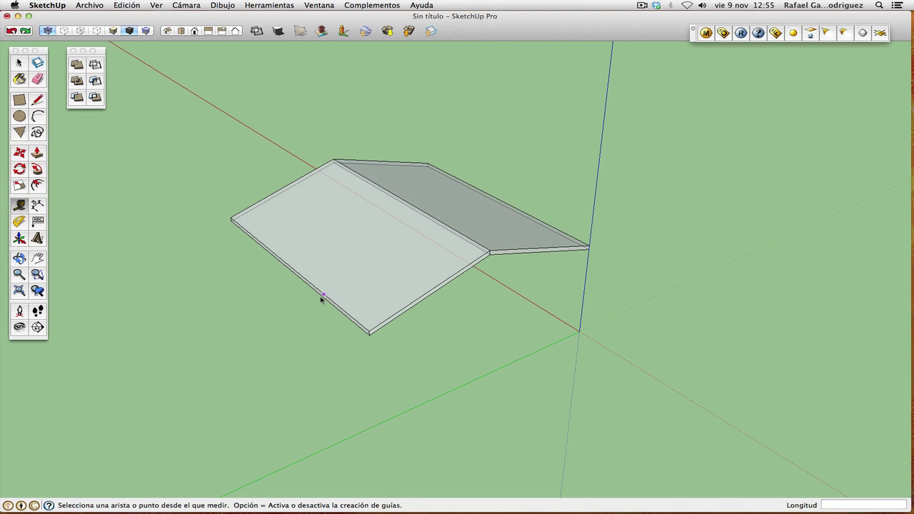
{"action": "left_click", "coordinate": [322, 297]}
{"action": "key", "text": "super+z"}
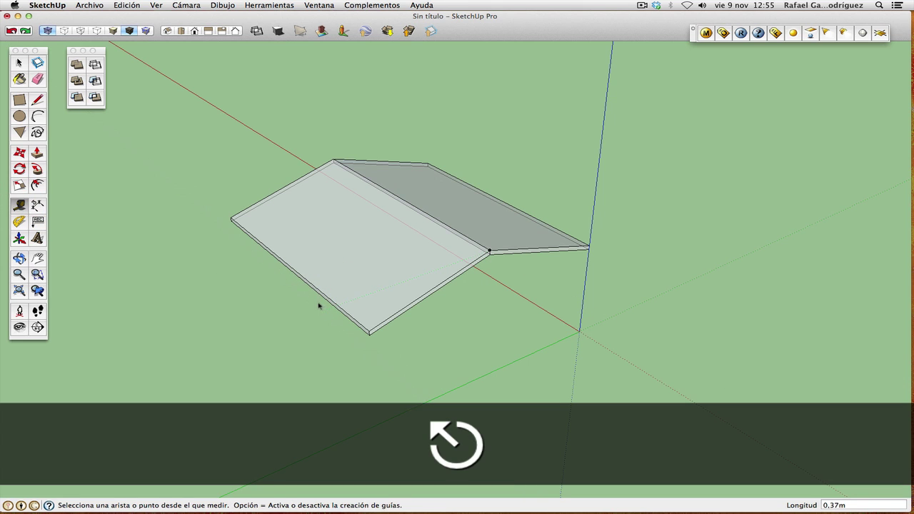
{"action": "left_click", "coordinate": [317, 294]}
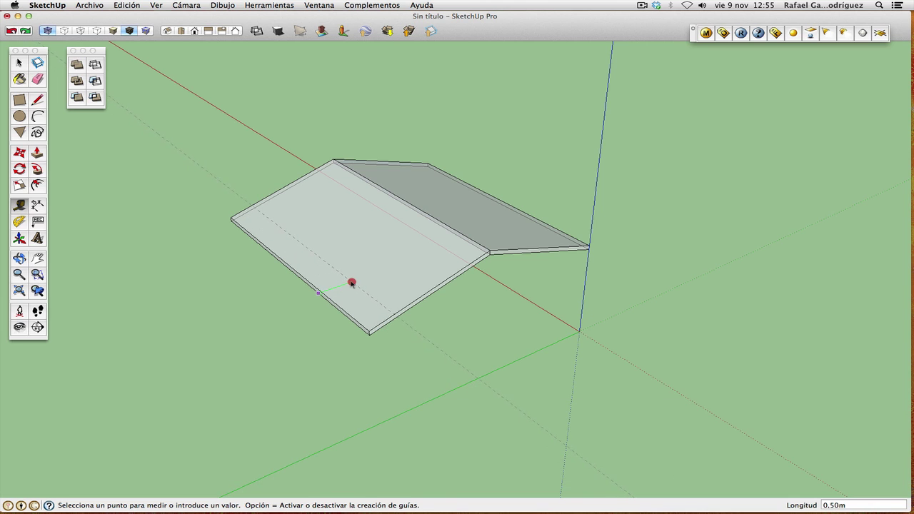
{"action": "left_click", "coordinate": [351, 283]}
{"action": "type", "text": "10cm"}
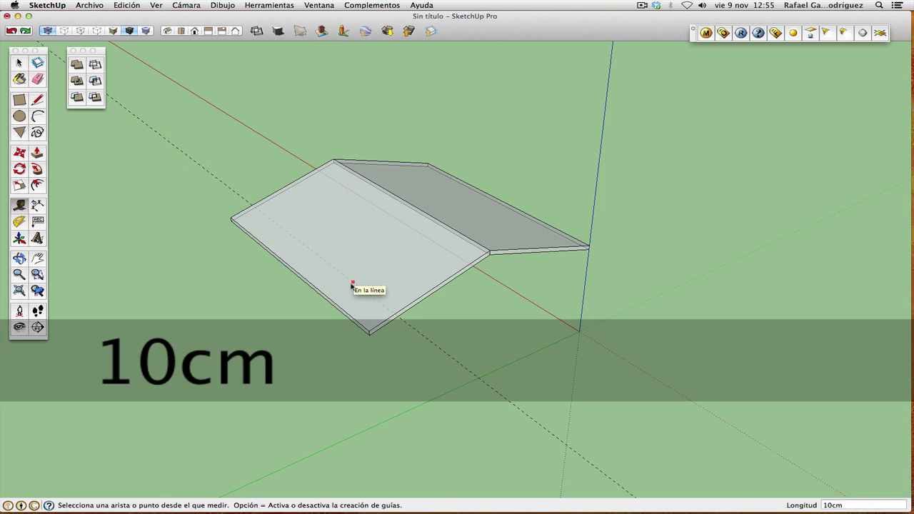
{"action": "key", "text": "Return"}
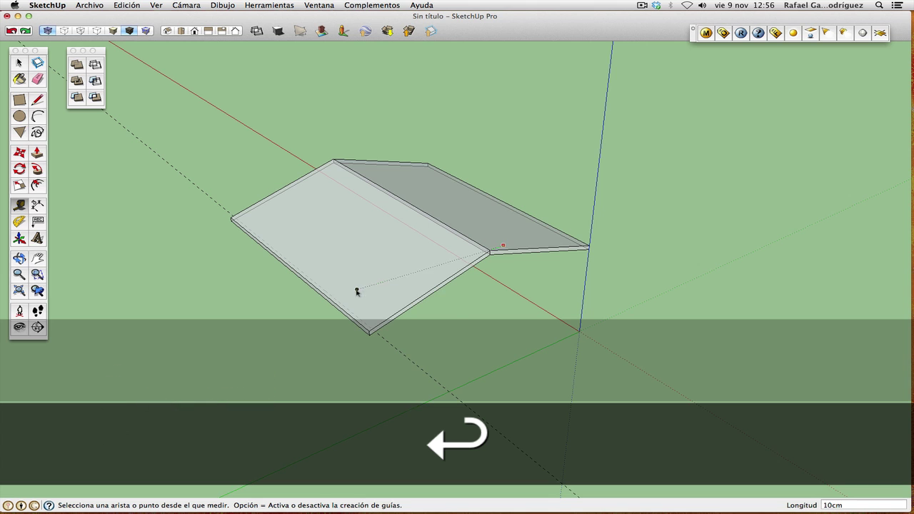
{"action": "key", "text": "shift"}
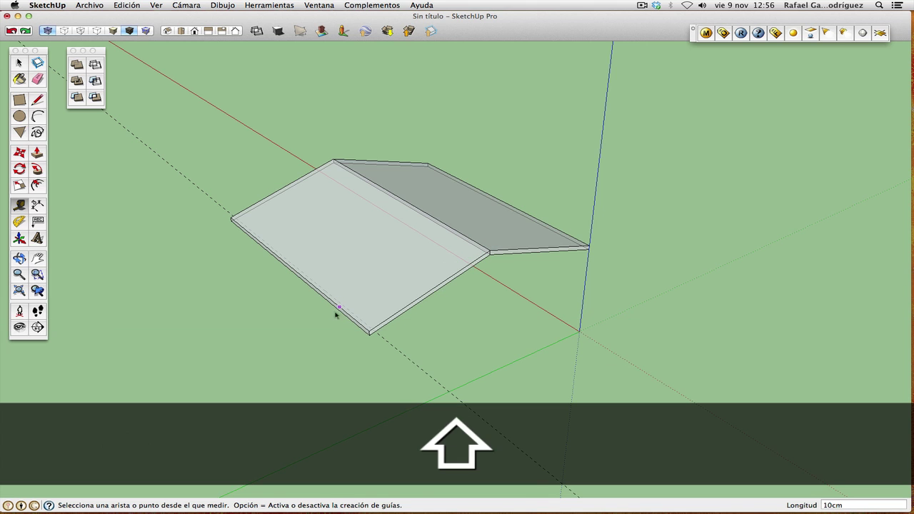
Add a 0.10 m guide along the green axis from the roof's bottom corner to the line parallel to the eave.
{"action": "left_click", "coordinate": [19, 260]}
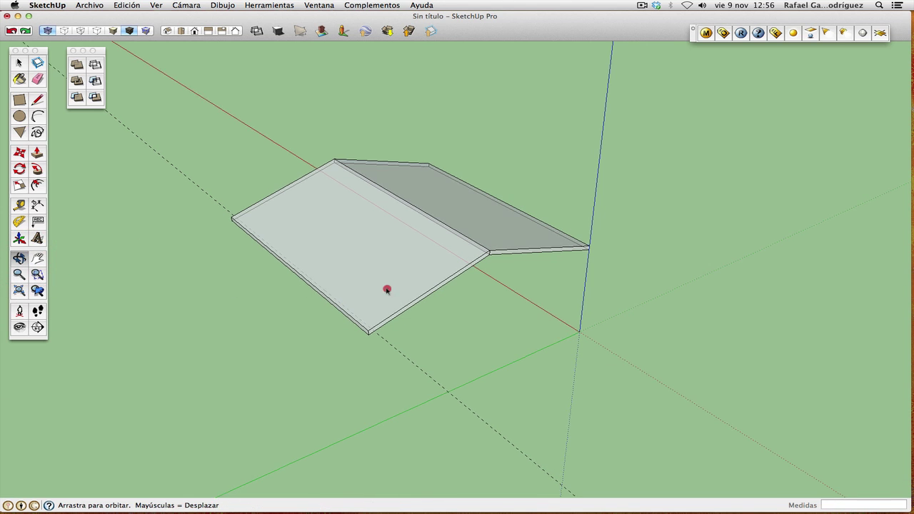
{"action": "left_click_drag", "start_coordinate": [383, 288], "coordinate": [263, 279]}
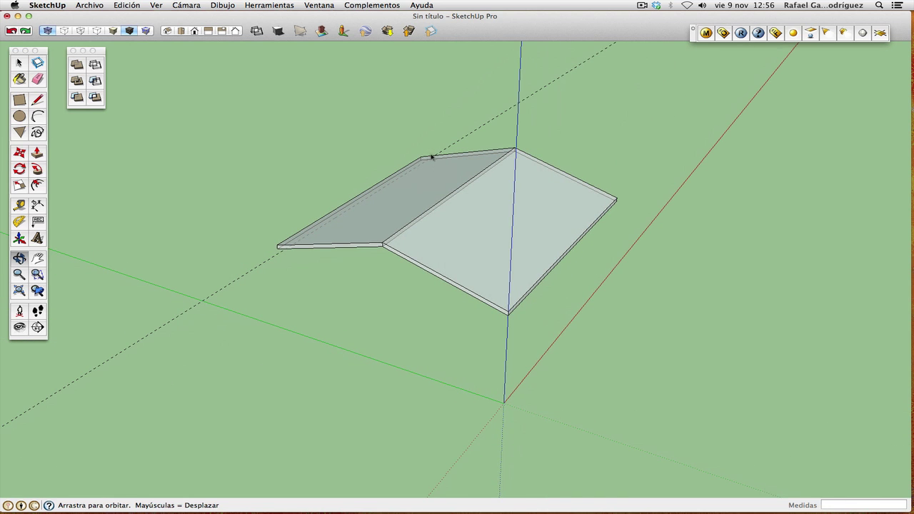
{"action": "left_click", "coordinate": [19, 259]}
{"action": "left_click_drag", "start_coordinate": [197, 230], "coordinate": [635, 251]}
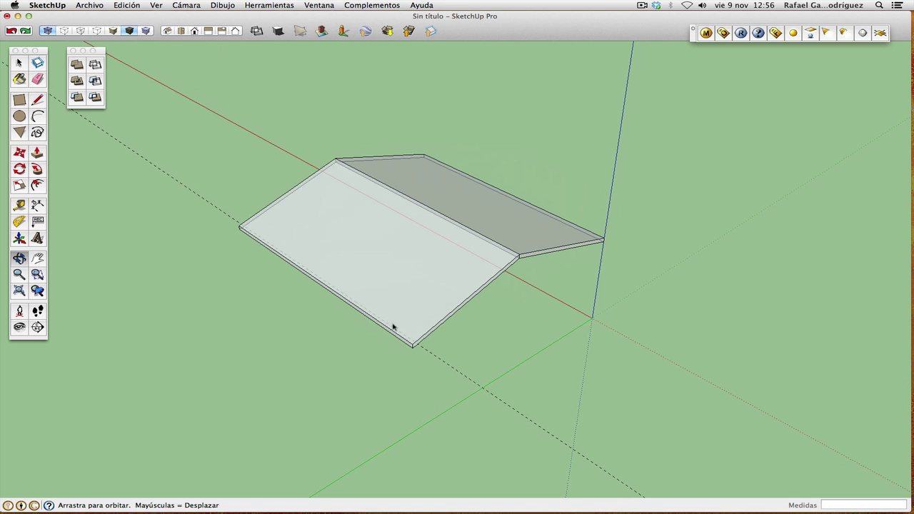
{"action": "left_click_drag", "start_coordinate": [393, 326], "coordinate": [319, 306]}
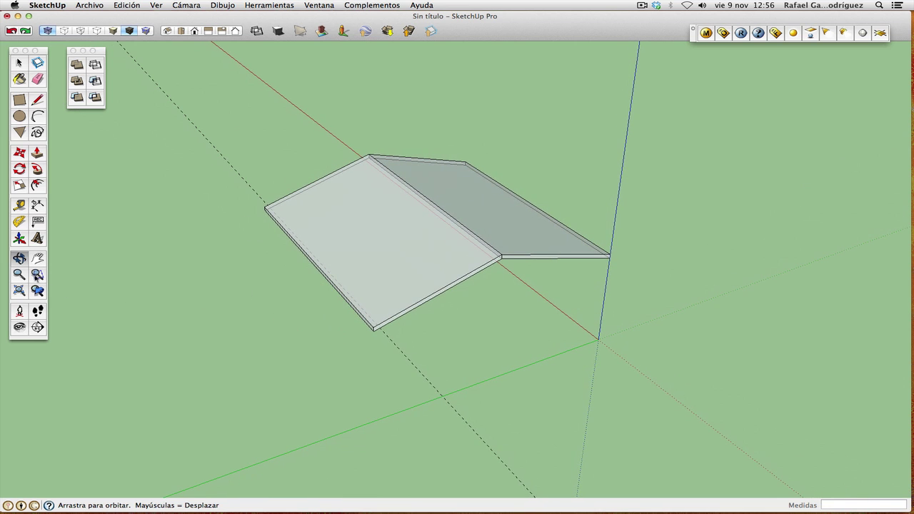
{"action": "left_click", "coordinate": [19, 274]}
{"action": "left_click_drag", "start_coordinate": [411, 337], "coordinate": [396, 292]}
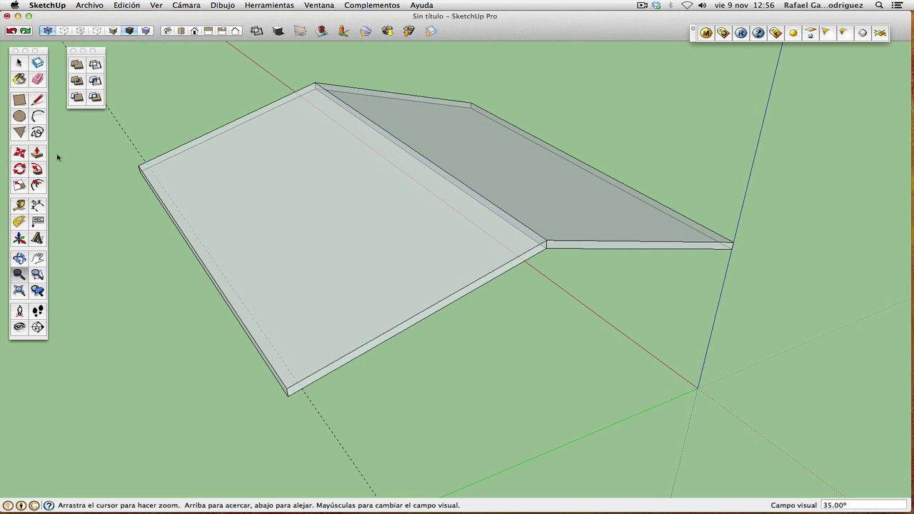
{"action": "left_click", "coordinate": [20, 206]}
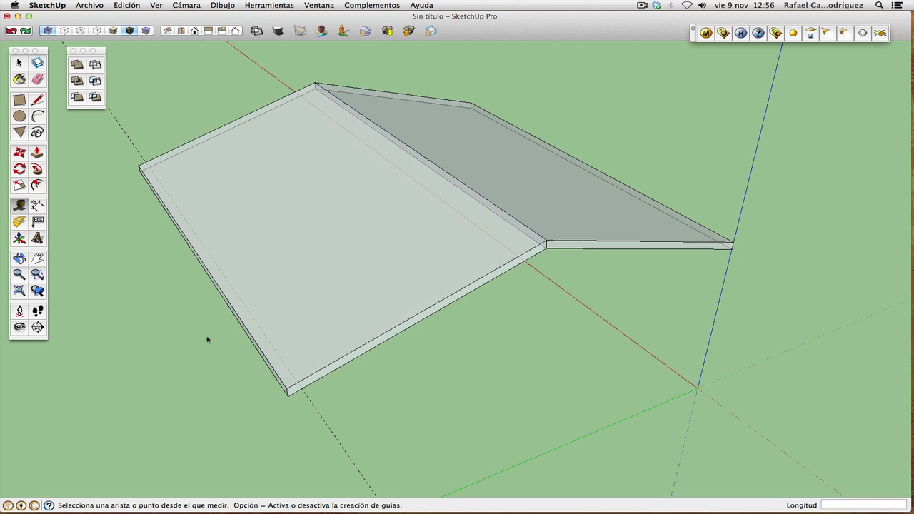
{"action": "left_click", "coordinate": [287, 396]}
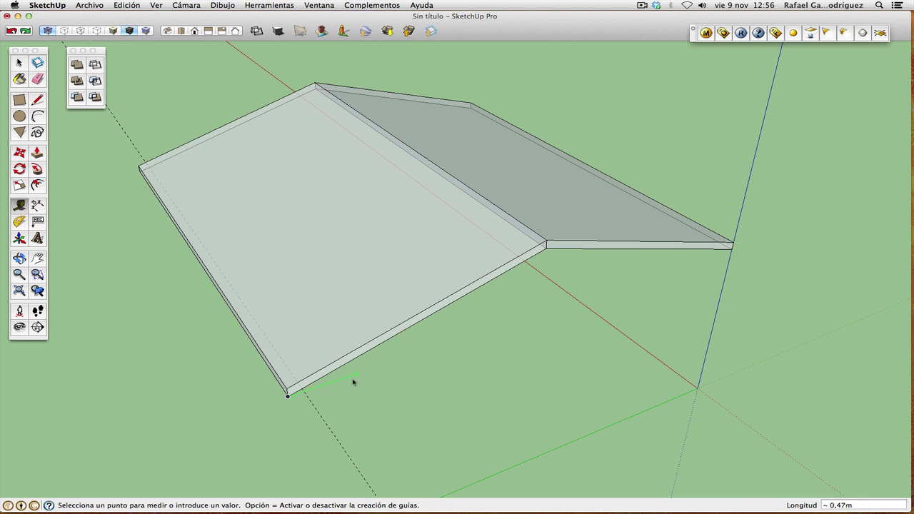
{"action": "left_click", "coordinate": [302, 391]}
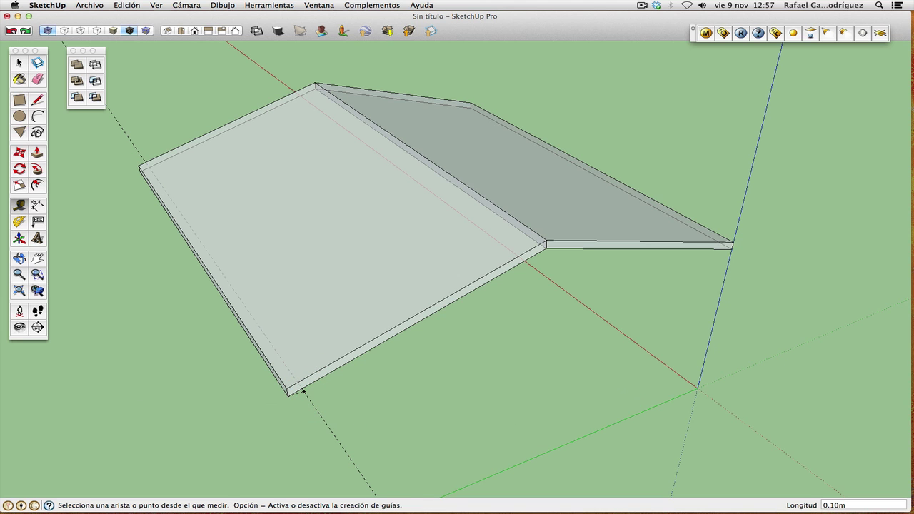
Mark a guide point 10 cm inward along the red axis, measured along the eave guide line from the corner guide's end.
{"action": "middle_click_drag", "start_coordinate": [302, 391], "coordinate": [167, 296]}
{"action": "key", "text": "ctrl+shift+w"}
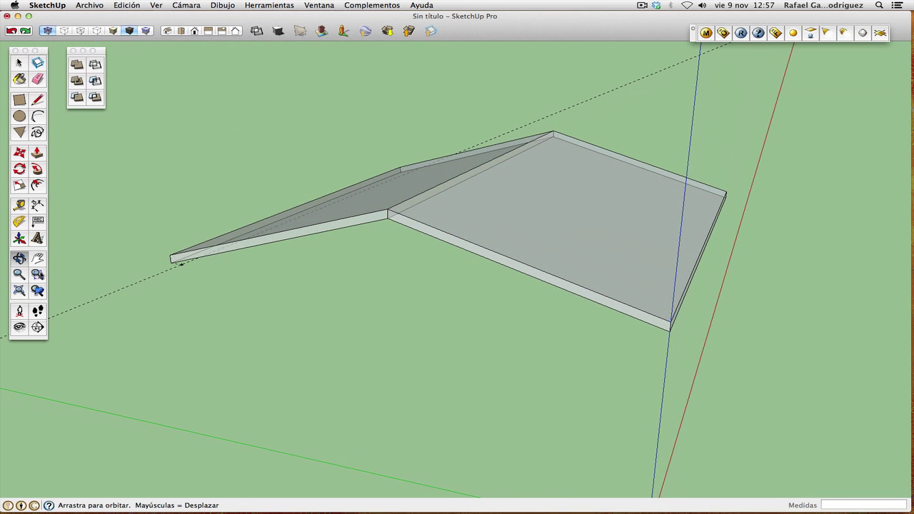
{"action": "left_click_drag", "start_coordinate": [168, 237], "coordinate": [236, 293]}
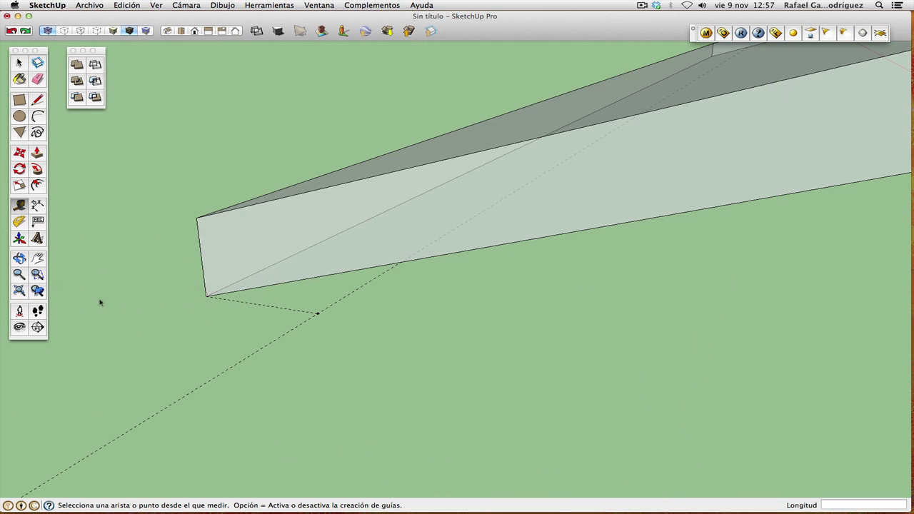
{"action": "left_click", "coordinate": [21, 260]}
{"action": "left_click_drag", "start_coordinate": [359, 285], "coordinate": [293, 271]}
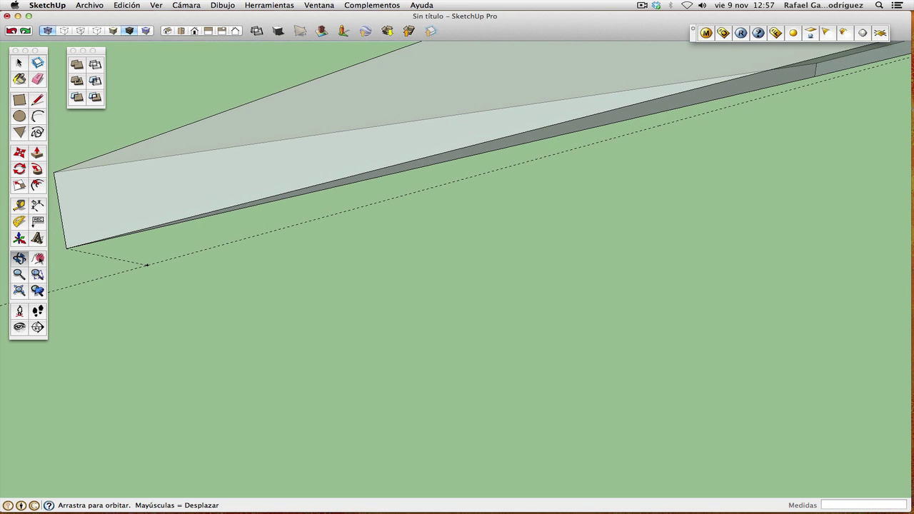
{"action": "left_click", "coordinate": [38, 258]}
{"action": "left_click_drag", "start_coordinate": [278, 207], "coordinate": [337, 279]}
{"action": "left_click", "coordinate": [19, 258]}
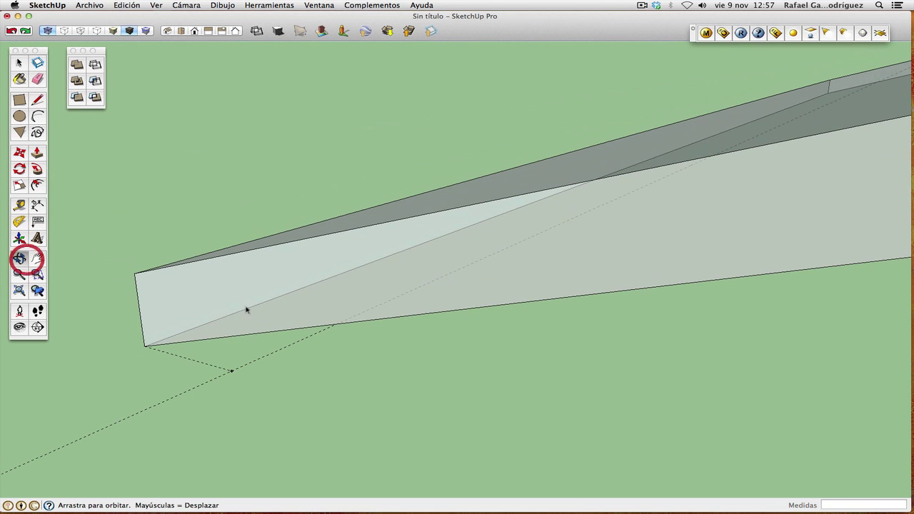
{"action": "left_click_drag", "start_coordinate": [247, 310], "coordinate": [221, 249]}
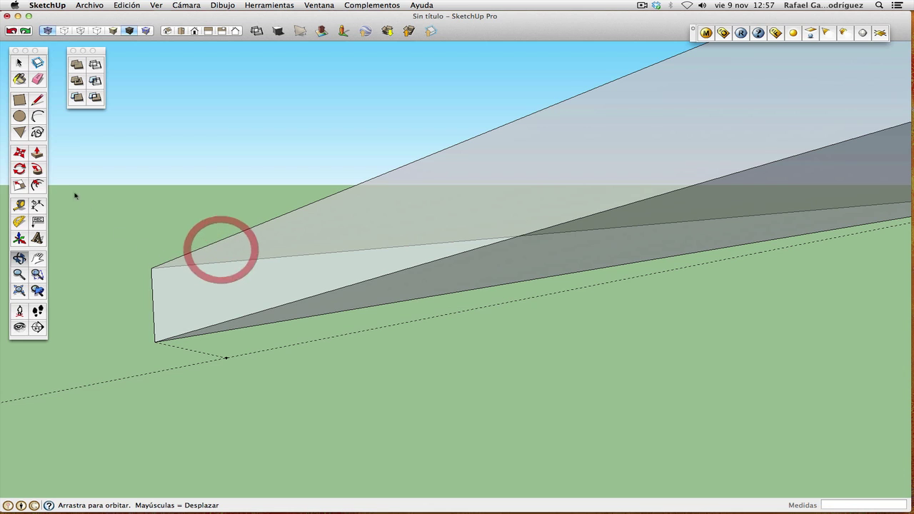
{"action": "left_click", "coordinate": [21, 207]}
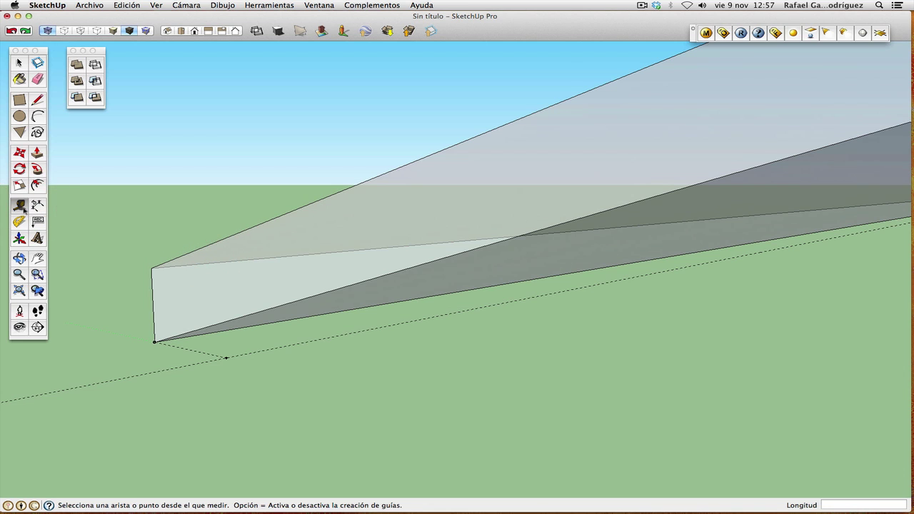
{"action": "left_click", "coordinate": [226, 358]}
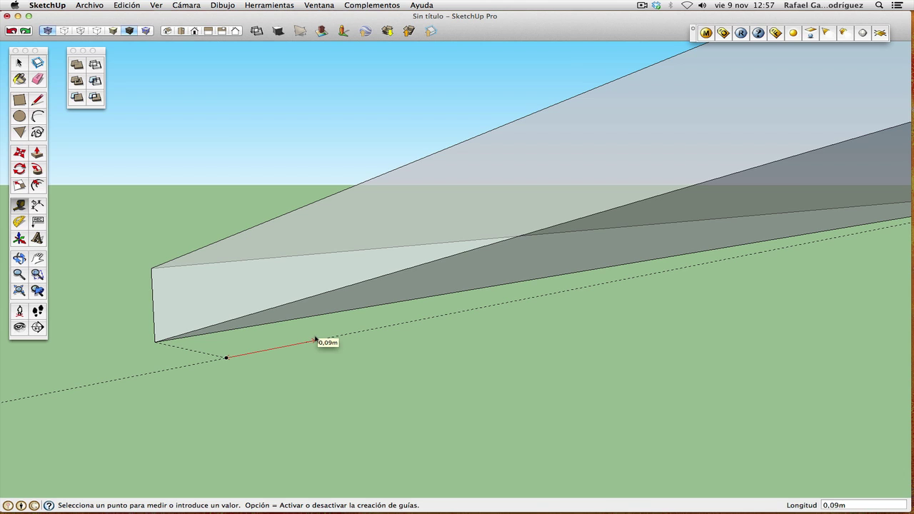
{"action": "type", "text": "10cm"}
{"action": "key", "text": "Return"}
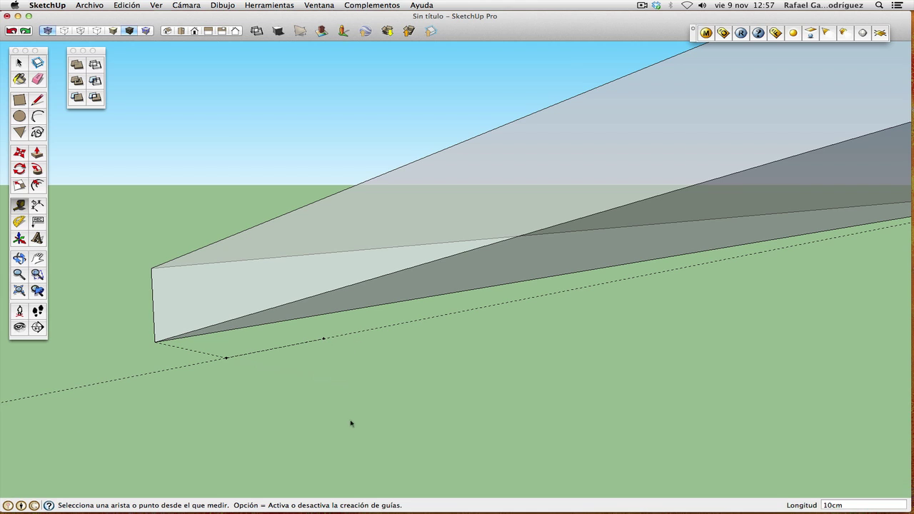
Add a 10 cm guide inward along the green axis from the new point on the eave guide line.
{"action": "left_click", "coordinate": [324, 340]}
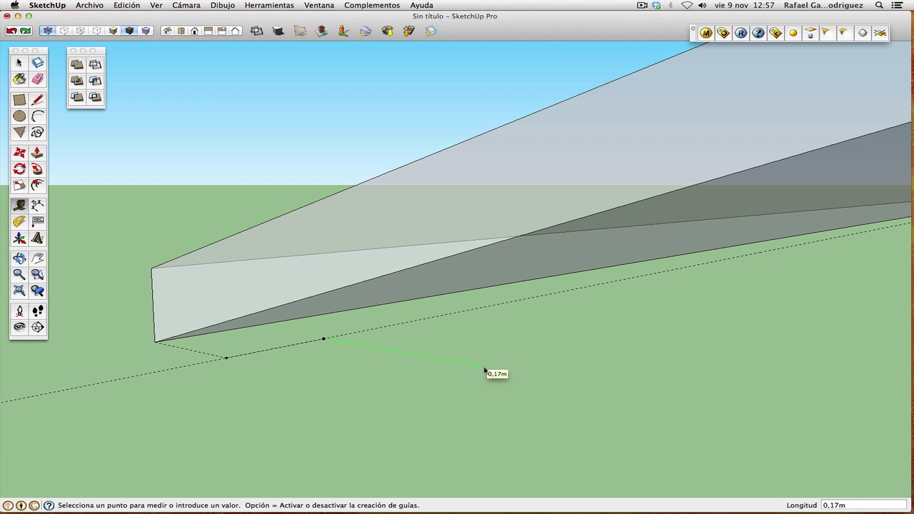
{"action": "type", "text": "10cm"}
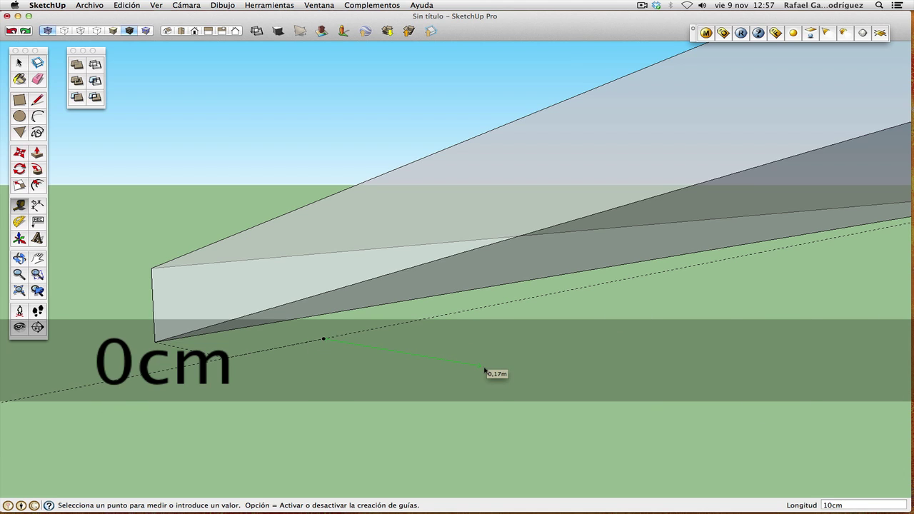
{"action": "key", "text": "Return"}
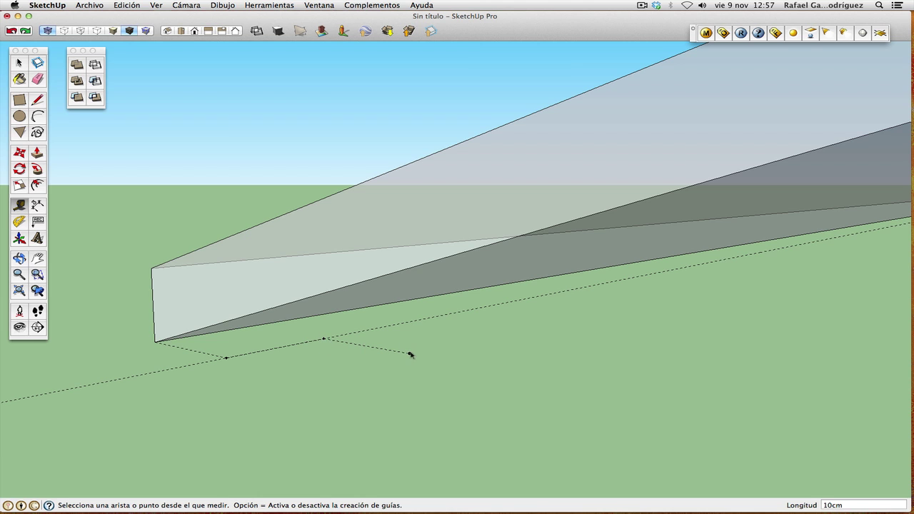
Add a 0.10 m guide along the green axis from the bottom corner at the eave's other end to the eave guide line.
{"action": "left_click", "coordinate": [19, 275]}
{"action": "left_click_drag", "start_coordinate": [499, 286], "coordinate": [524, 330]}
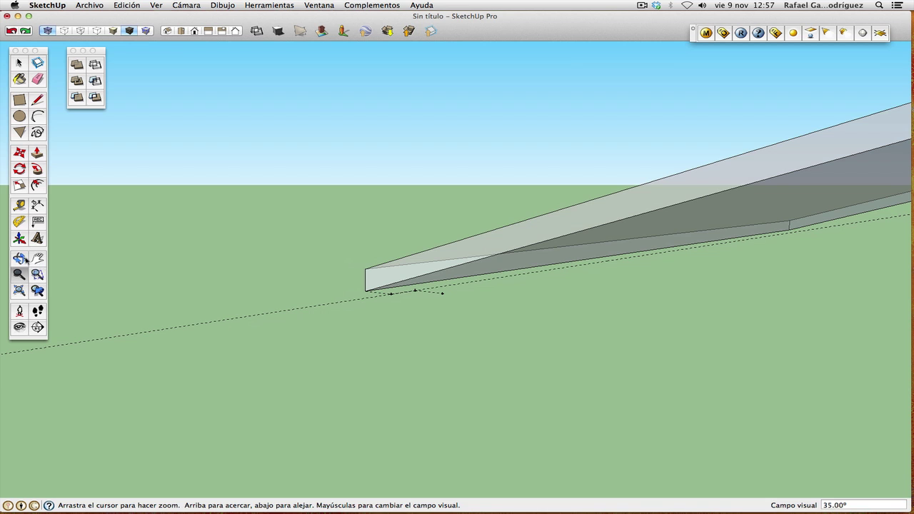
{"action": "left_click", "coordinate": [19, 258]}
{"action": "left_click_drag", "start_coordinate": [615, 288], "coordinate": [438, 322]}
{"action": "left_click", "coordinate": [19, 275]}
{"action": "left_click_drag", "start_coordinate": [492, 190], "coordinate": [593, 371]}
{"action": "left_click", "coordinate": [37, 259]}
{"action": "left_click_drag", "start_coordinate": [587, 298], "coordinate": [364, 265]}
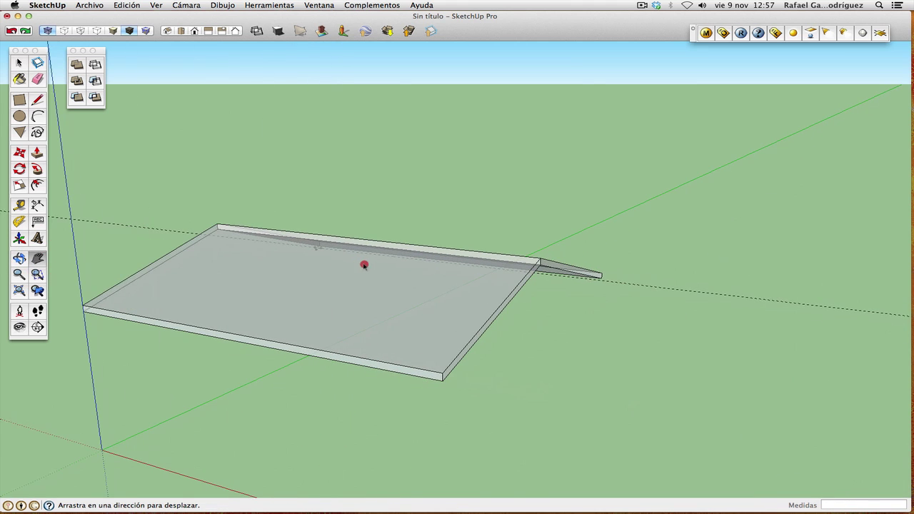
{"action": "left_click", "coordinate": [20, 258]}
{"action": "left_click_drag", "start_coordinate": [521, 286], "coordinate": [463, 257]}
{"action": "left_click", "coordinate": [38, 275]}
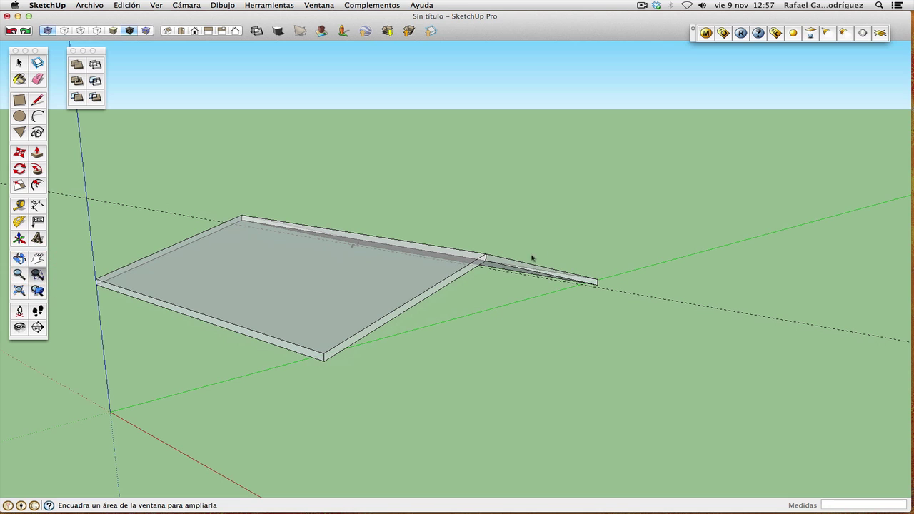
{"action": "left_click_drag", "start_coordinate": [594, 289], "coordinate": [612, 307]}
{"action": "key", "text": "t"}
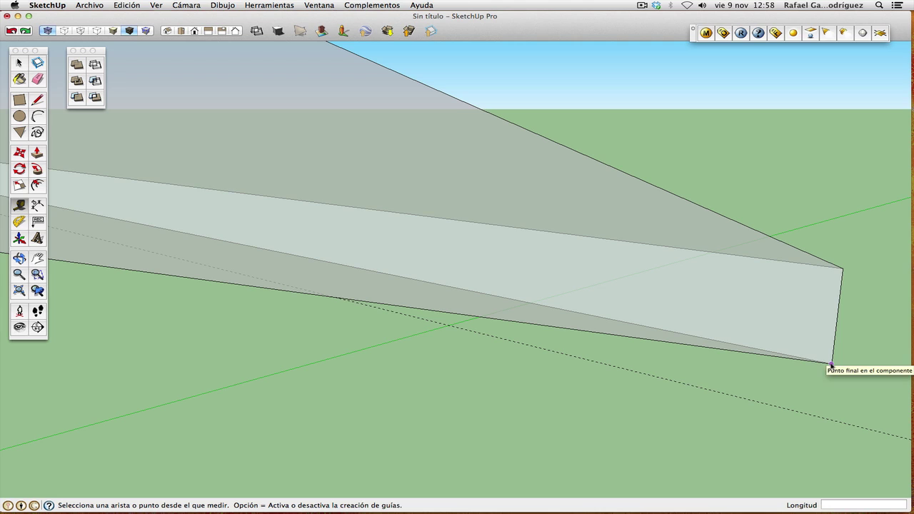
{"action": "left_click", "coordinate": [830, 363]}
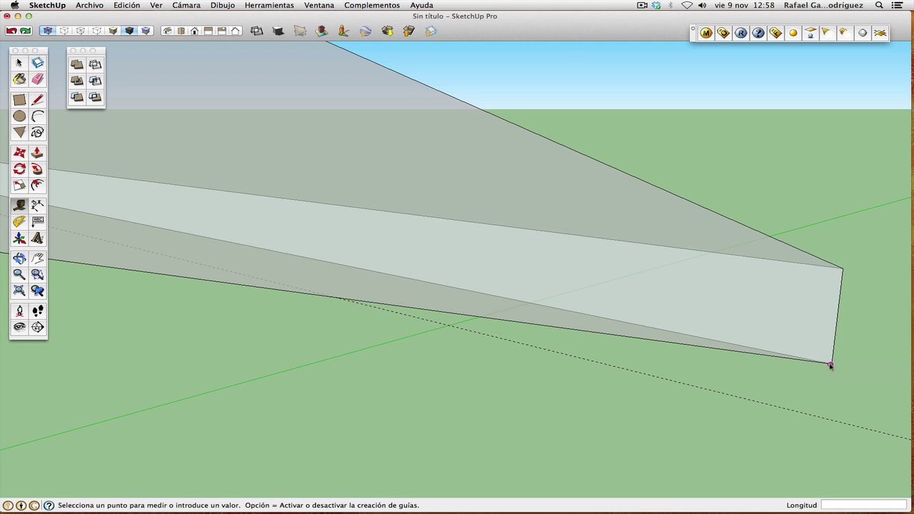
{"action": "left_click", "coordinate": [768, 405]}
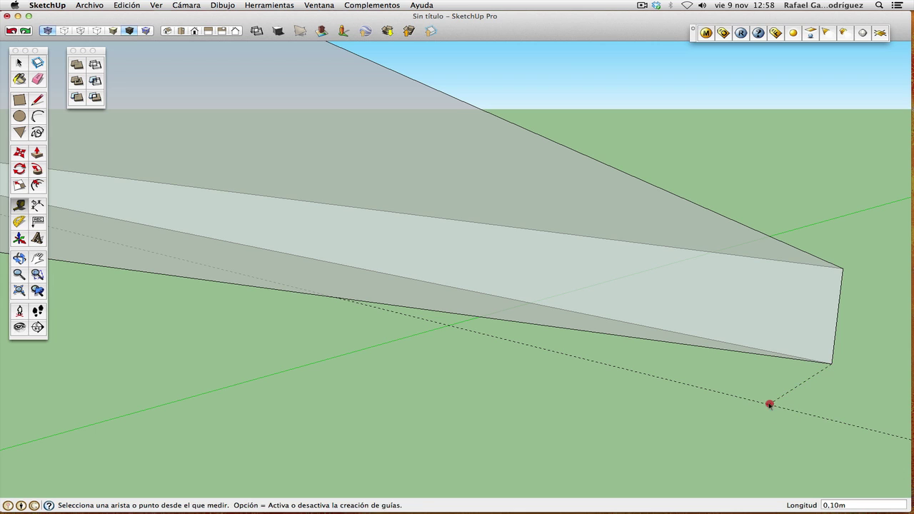
Mark a guide point 10 cm inward along the red axis on the eave guide line, measured from this corner guide's end.
{"action": "left_click", "coordinate": [769, 404]}
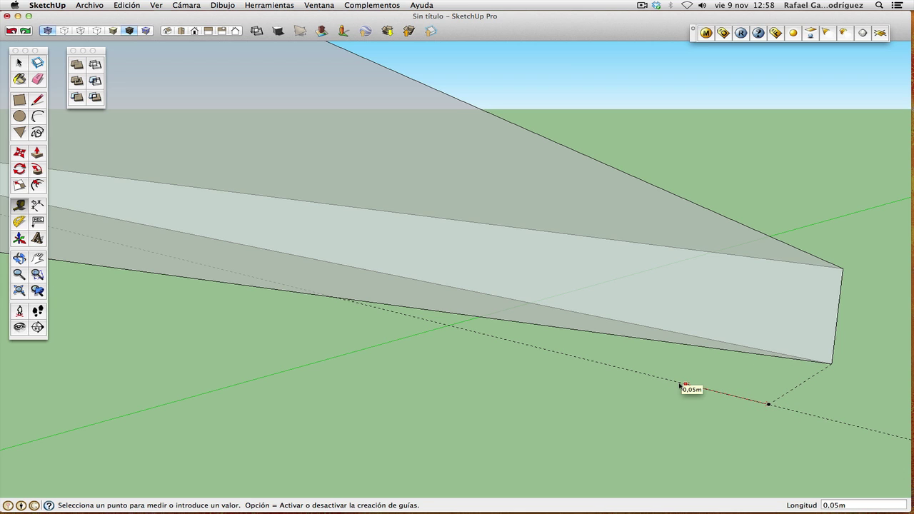
{"action": "type", "text": "10"}
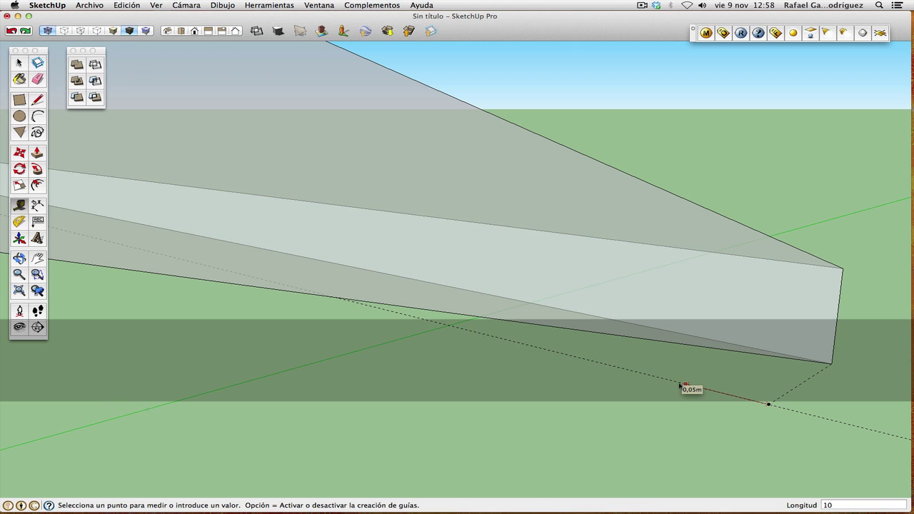
{"action": "type", "text": "cm"}
{"action": "key", "text": "Return"}
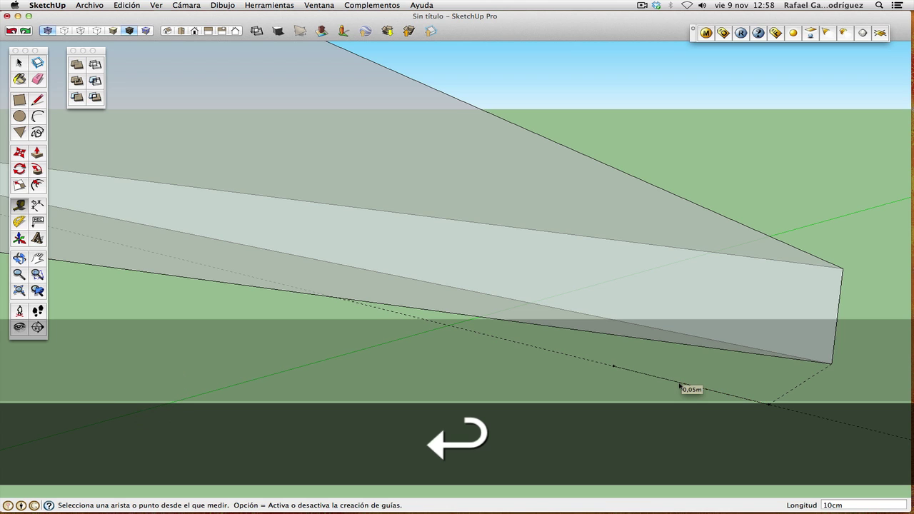
Add a 10 cm guide inward along the green axis from the new guide point near this second corner.
{"action": "left_click", "coordinate": [614, 367]}
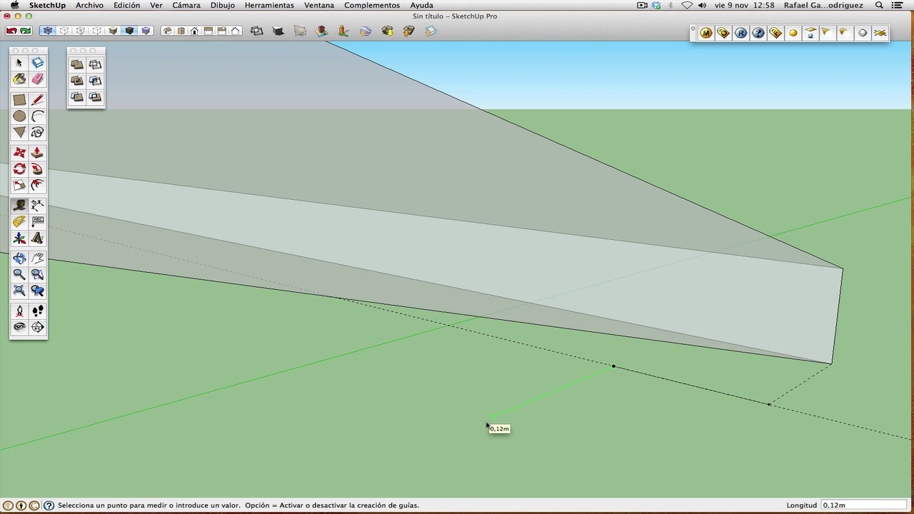
{"action": "type", "text": "10cm"}
{"action": "key", "text": "Return"}
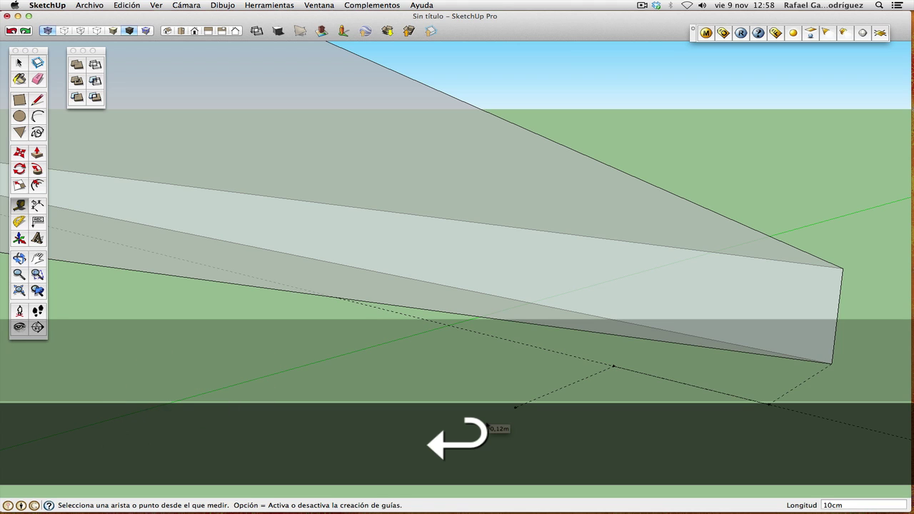
Examine the whole roof from the opposite side together with the guides at both ends of the eave.
{"action": "left_click", "coordinate": [19, 274]}
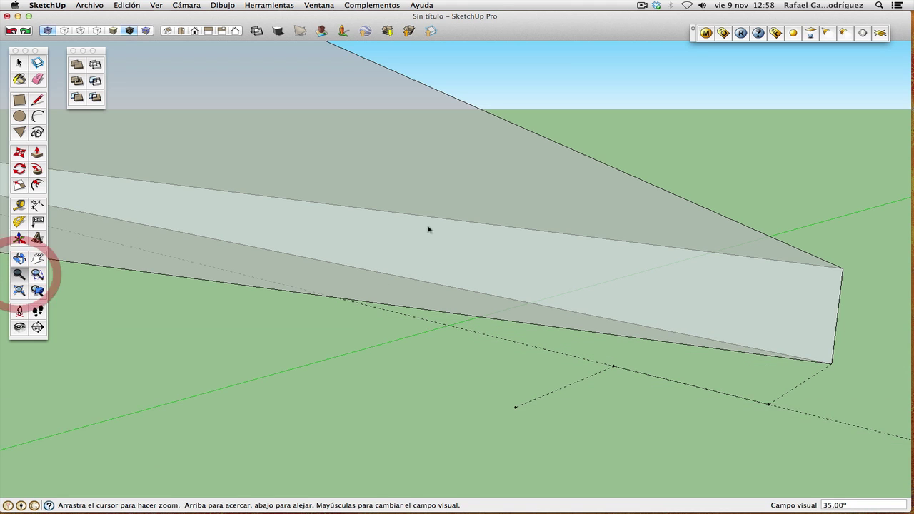
{"action": "left_click_drag", "start_coordinate": [342, 367], "coordinate": [363, 383]}
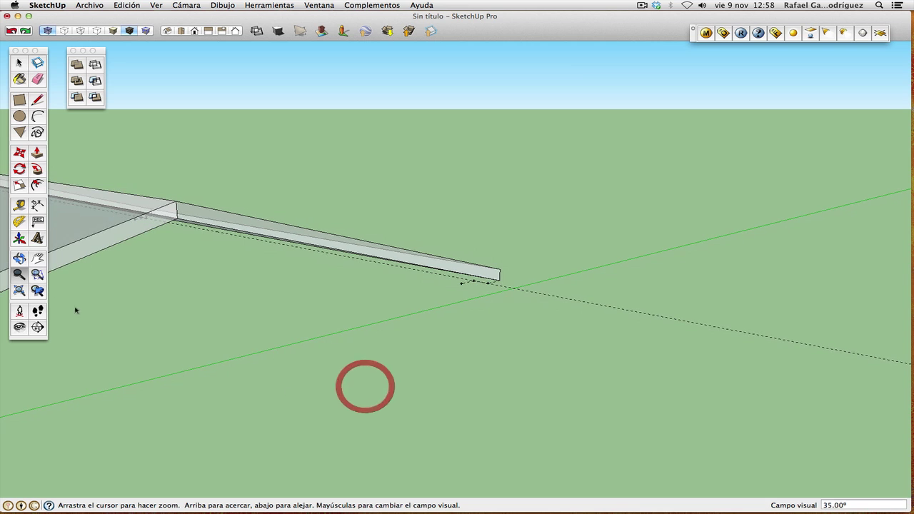
{"action": "left_click", "coordinate": [37, 258]}
{"action": "left_click_drag", "start_coordinate": [210, 259], "coordinate": [548, 317]}
{"action": "left_click", "coordinate": [19, 273]}
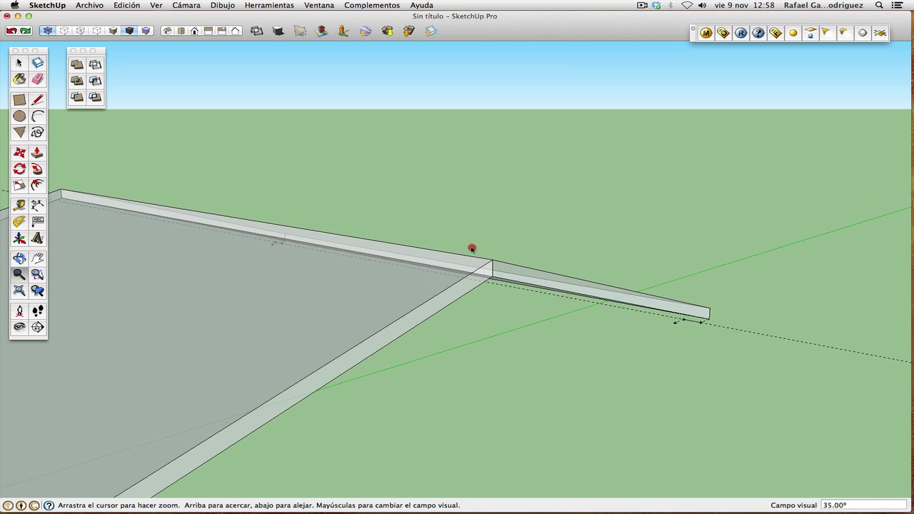
{"action": "left_click_drag", "start_coordinate": [473, 247], "coordinate": [469, 293]}
{"action": "left_click", "coordinate": [20, 258]}
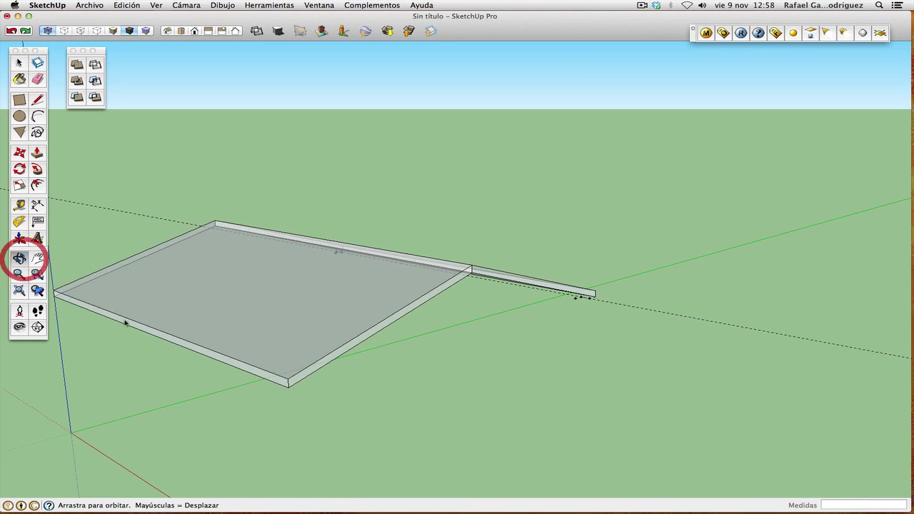
{"action": "left_click_drag", "start_coordinate": [126, 320], "coordinate": [636, 369]}
{"action": "left_click", "coordinate": [37, 258]}
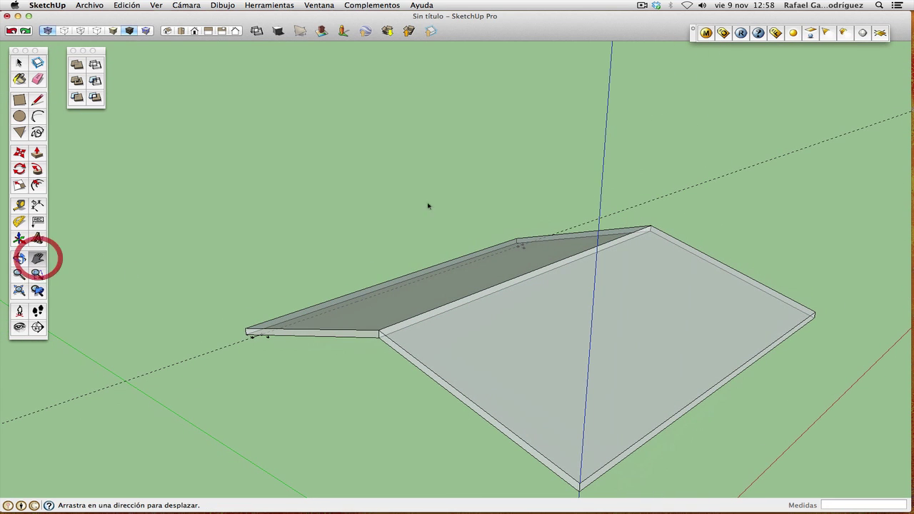
{"action": "left_click_drag", "start_coordinate": [496, 191], "coordinate": [436, 186]}
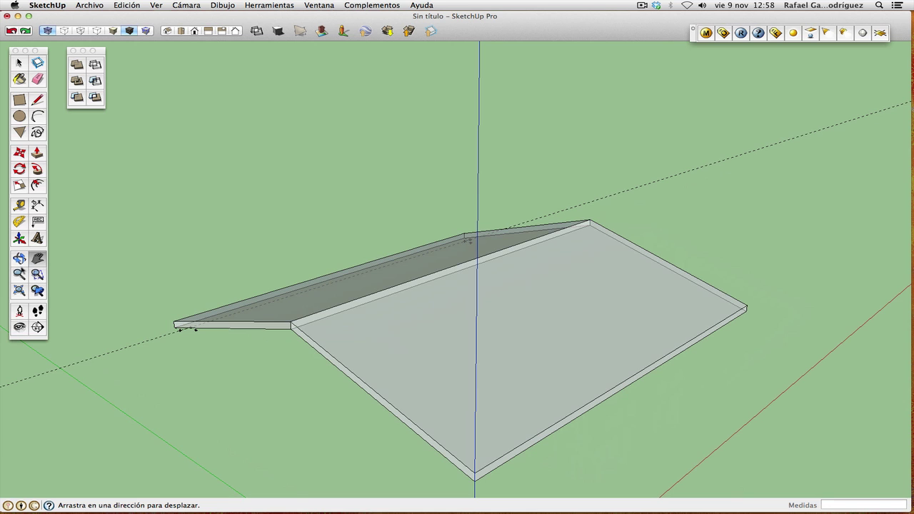
{"action": "left_click", "coordinate": [19, 258]}
{"action": "left_click_drag", "start_coordinate": [336, 215], "coordinate": [343, 239]}
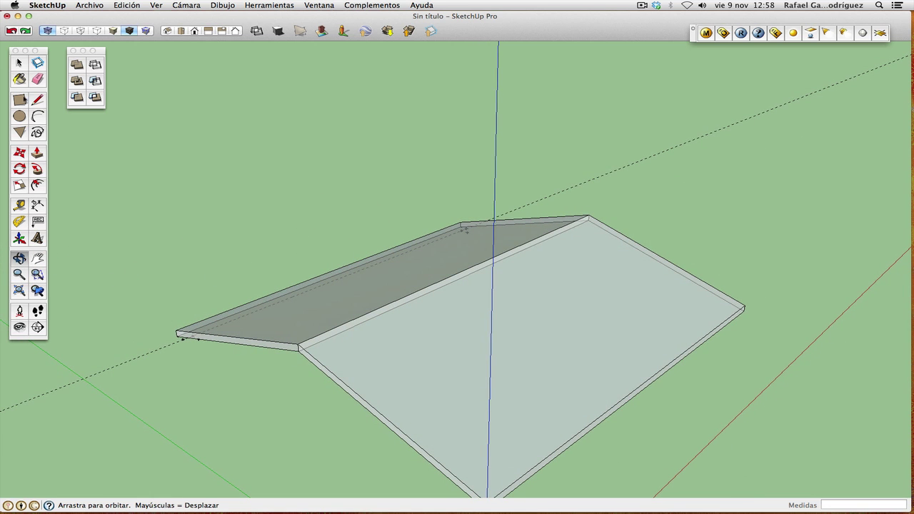
{"action": "left_click", "coordinate": [19, 63]}
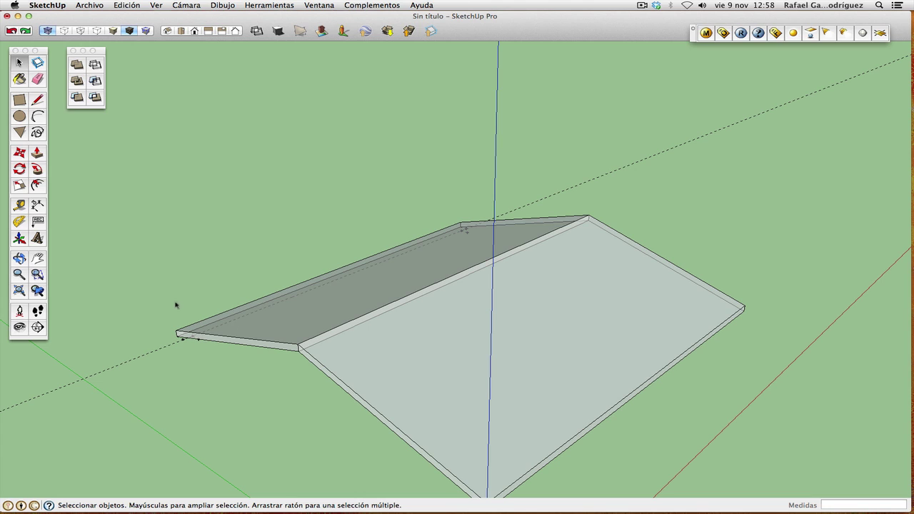
{"action": "left_click", "coordinate": [19, 100]}
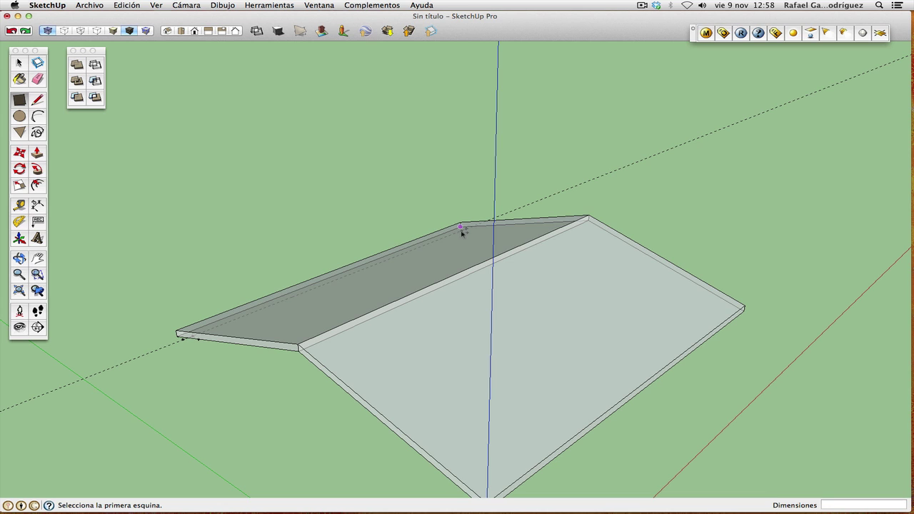
{"action": "left_click", "coordinate": [192, 337]}
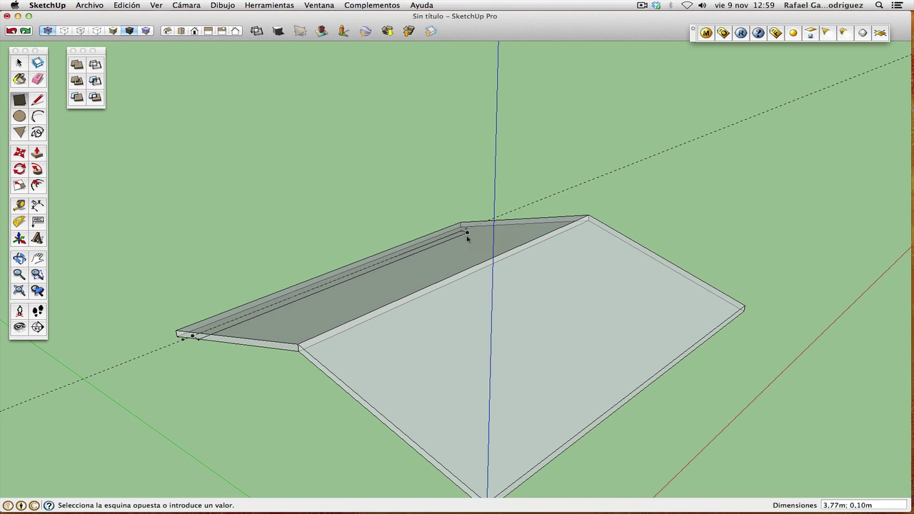
{"action": "key", "text": "Escape"}
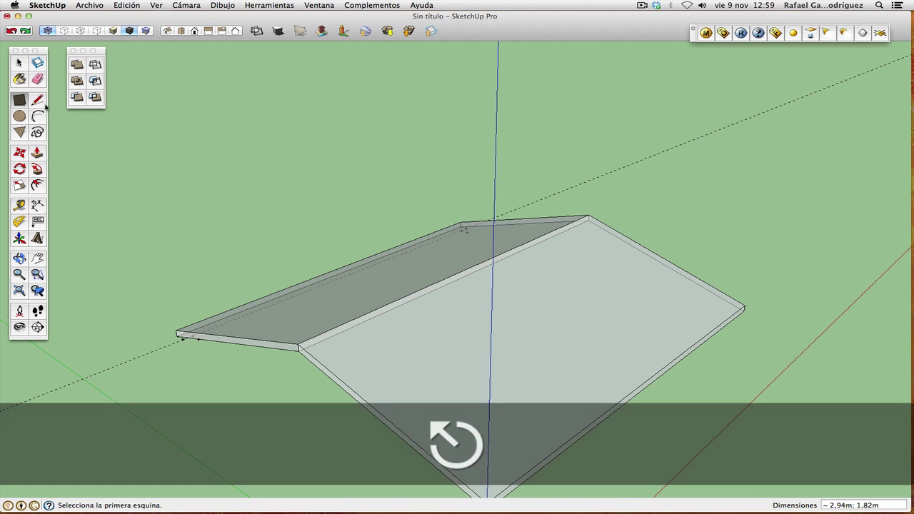
Hide the roof component so that only the guides and axes are left in the model.
{"action": "left_click", "coordinate": [19, 63]}
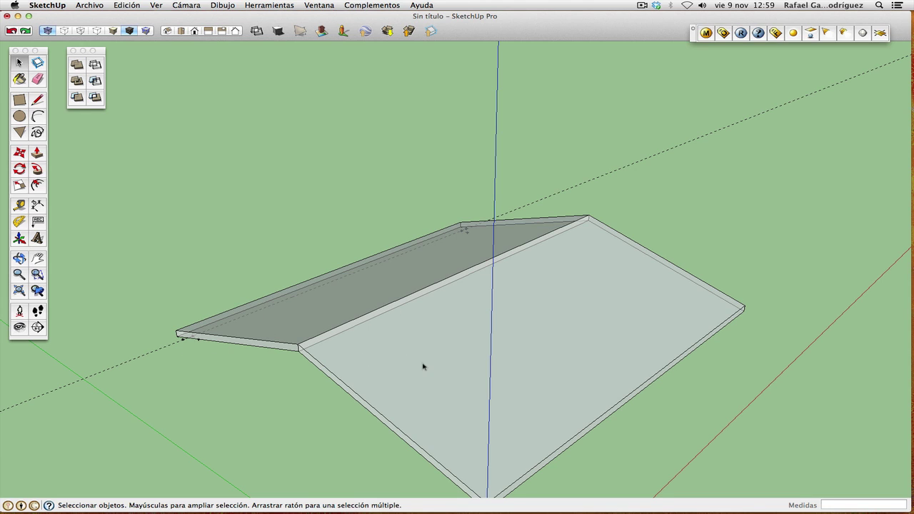
{"action": "left_click", "coordinate": [416, 293]}
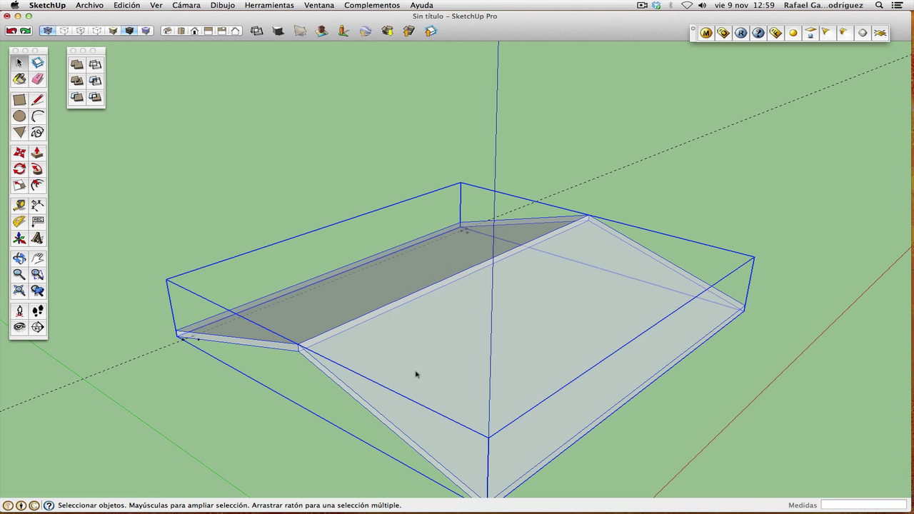
{"action": "right_click", "coordinate": [427, 291]}
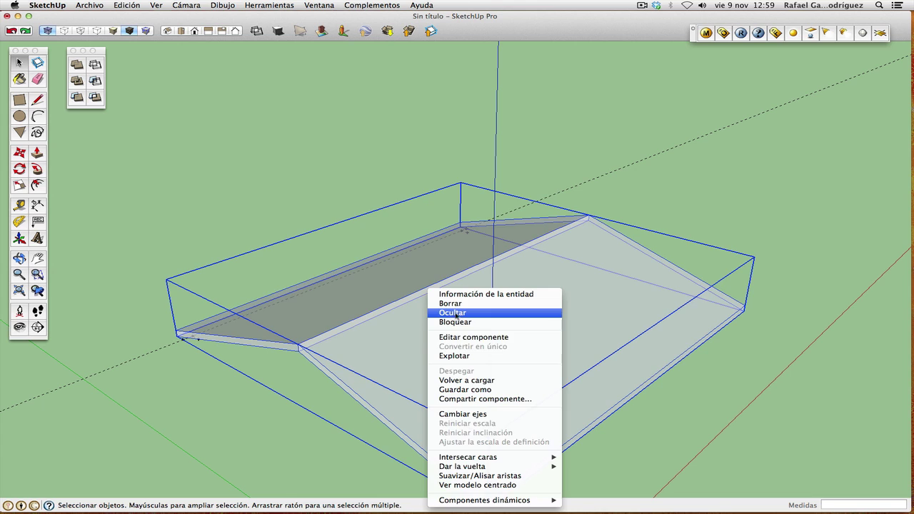
{"action": "left_click", "coordinate": [452, 312]}
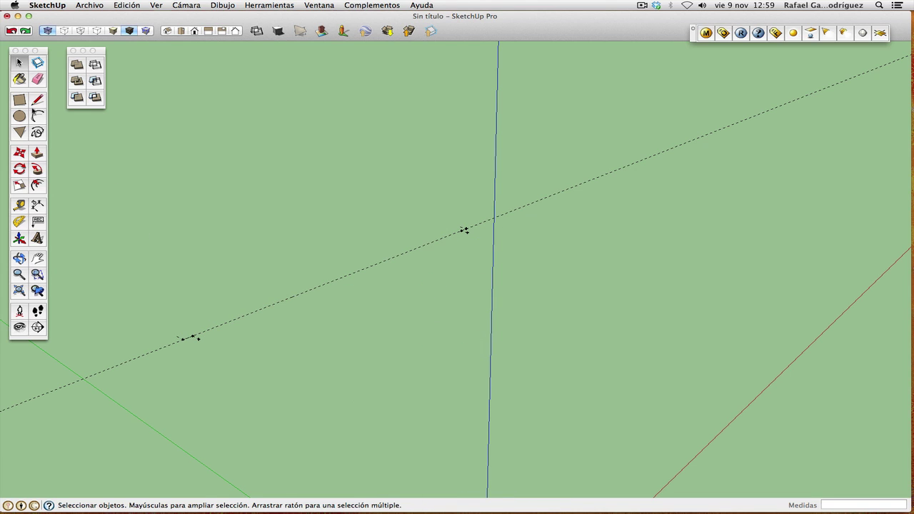
Draw a 3.77 m by 0.10 m rectangle between the inner guide points at the two ends of the eave guide line.
{"action": "left_click", "coordinate": [20, 103]}
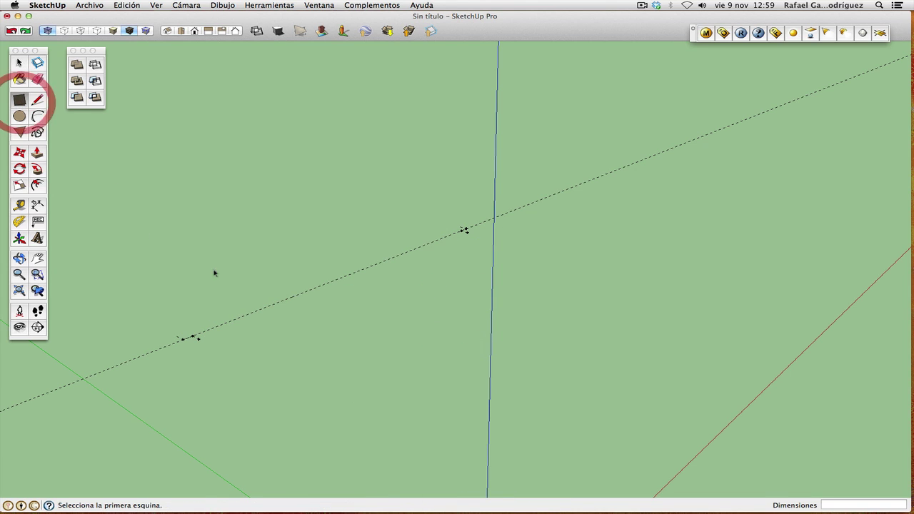
{"action": "left_click", "coordinate": [192, 337]}
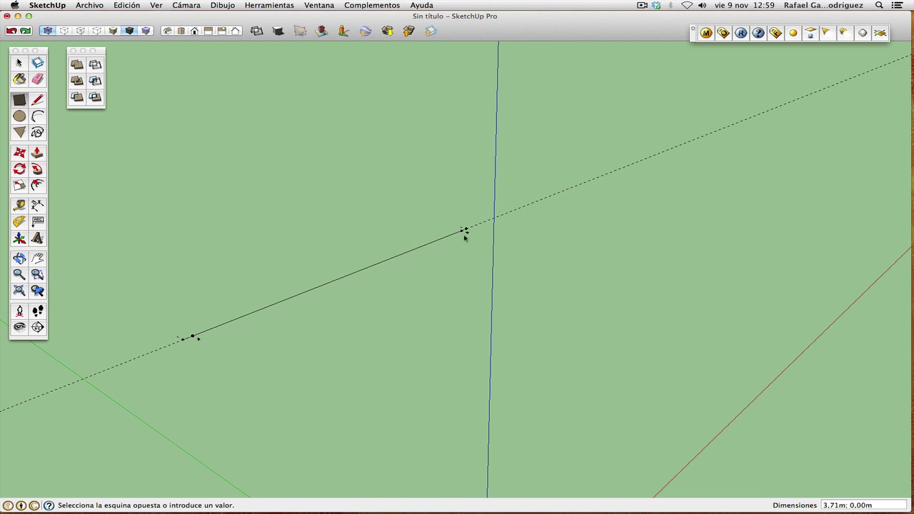
{"action": "left_click", "coordinate": [465, 232]}
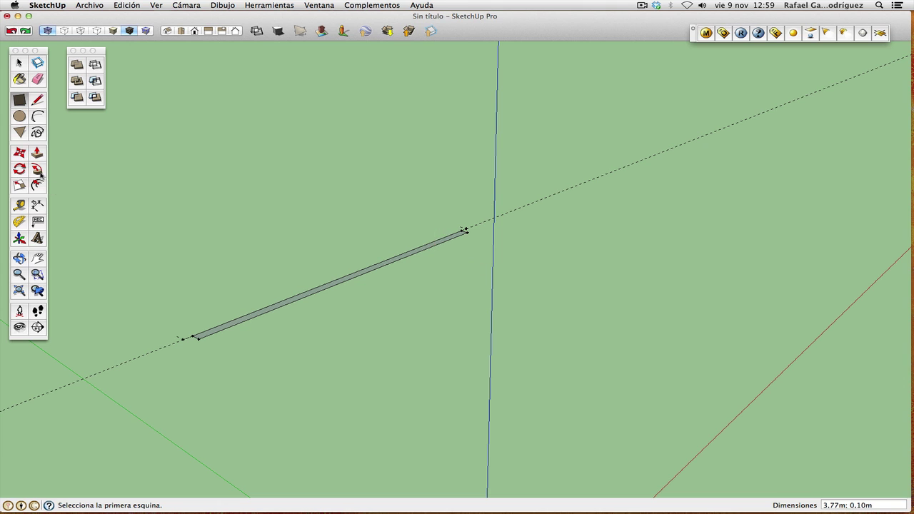
Push/Pull the narrow rectangle downward about 1.86 m to form a wall under the eave.
{"action": "key", "text": "p"}
{"action": "left_click", "coordinate": [292, 300]}
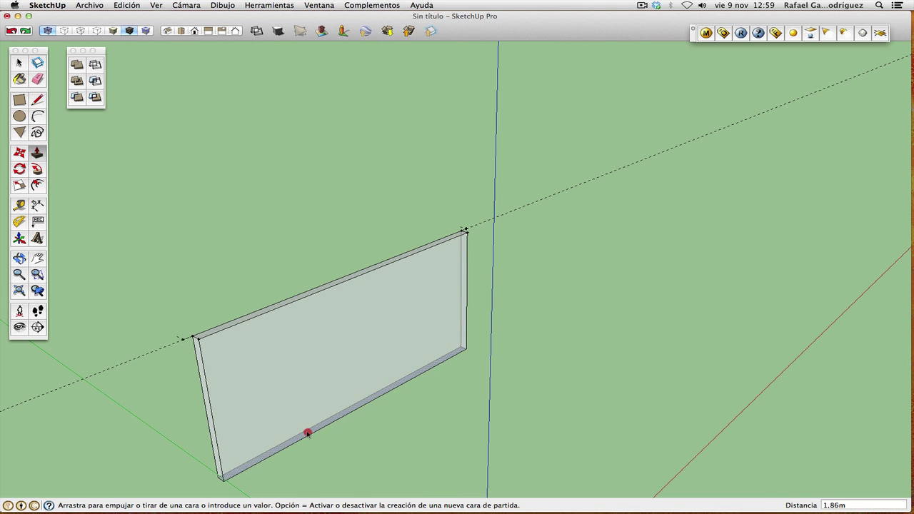
{"action": "left_click", "coordinate": [307, 432]}
{"action": "left_click", "coordinate": [20, 63]}
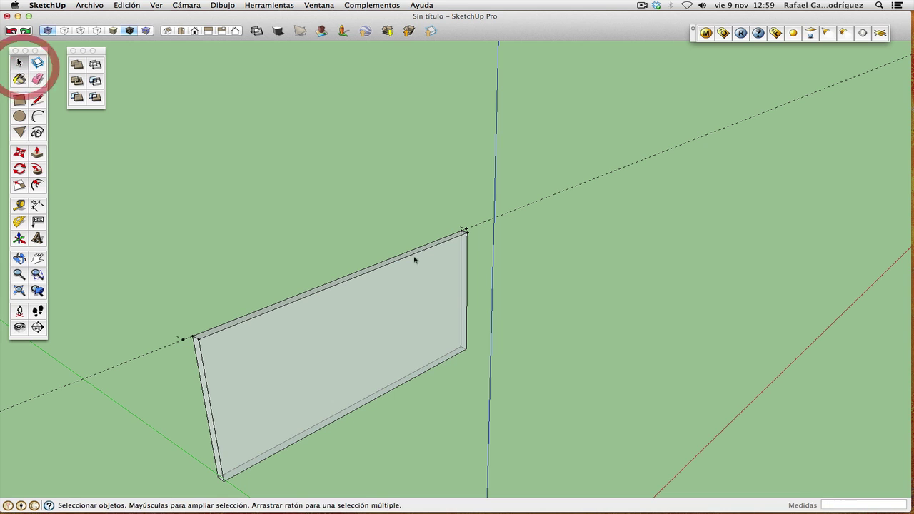
{"action": "right_click", "coordinate": [399, 280]}
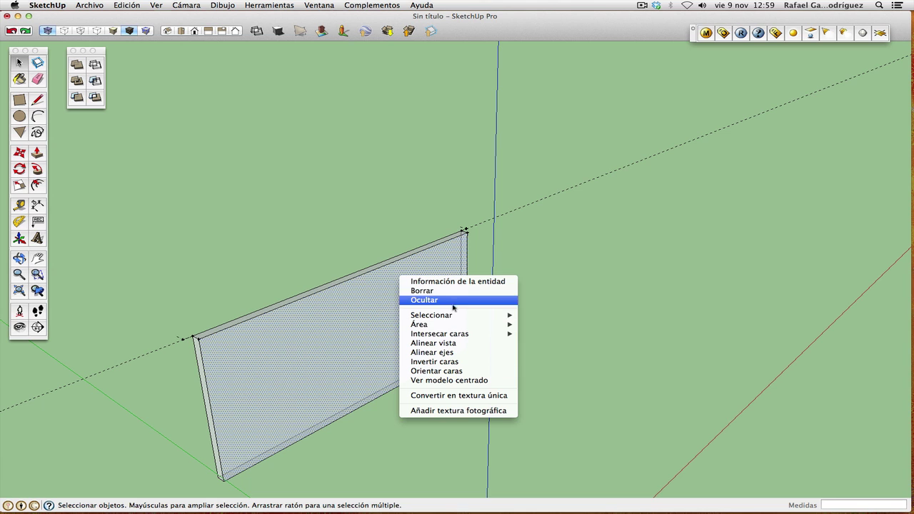
{"action": "left_click", "coordinate": [326, 231]}
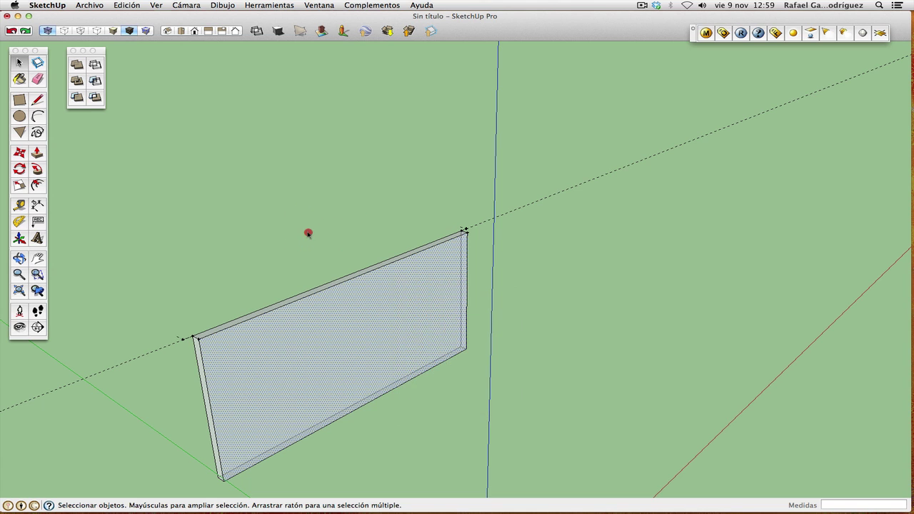
{"action": "left_click", "coordinate": [307, 232]}
Unhide all hidden objects so the roof component is shown again above the wall.
{"action": "left_click", "coordinate": [125, 6]}
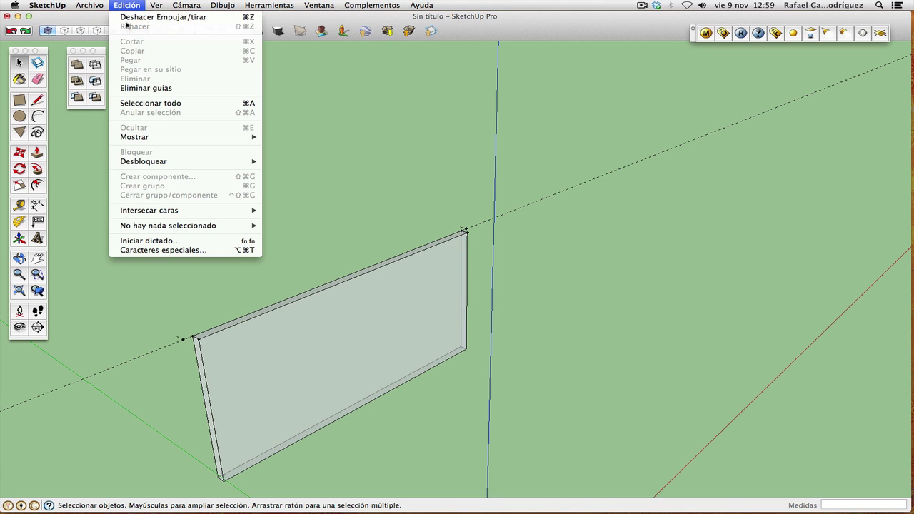
{"action": "mouse_move", "coordinate": [153, 137]}
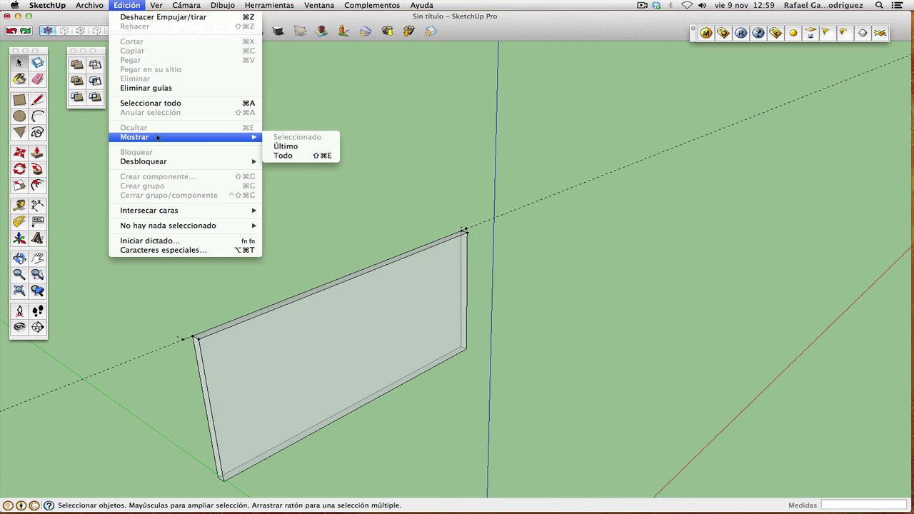
{"action": "left_click", "coordinate": [285, 155]}
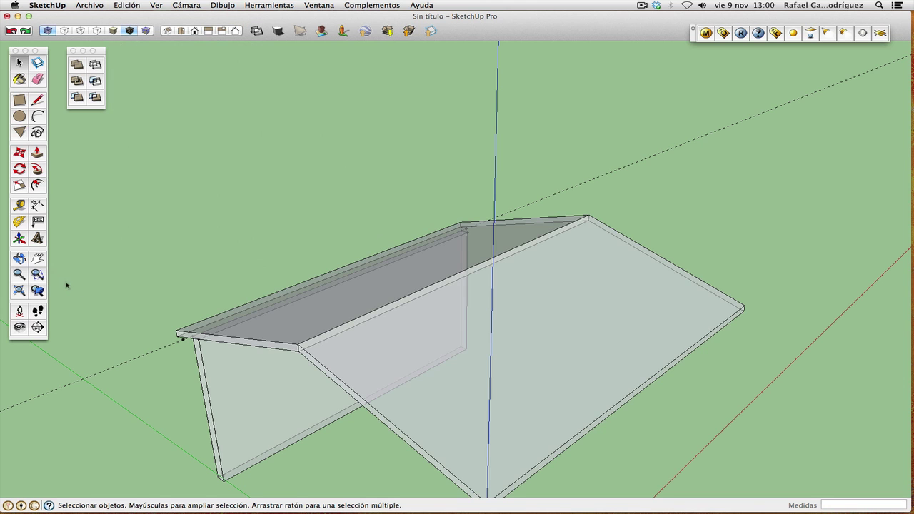
Turn the whole wall under the eave into a component named muro1.
{"action": "left_click", "coordinate": [21, 259]}
{"action": "left_click_drag", "start_coordinate": [281, 285], "coordinate": [300, 260]}
{"action": "left_click", "coordinate": [19, 274]}
{"action": "left_click_drag", "start_coordinate": [312, 211], "coordinate": [314, 234]}
{"action": "left_click", "coordinate": [19, 62]}
{"action": "double_click", "coordinate": [318, 363]}
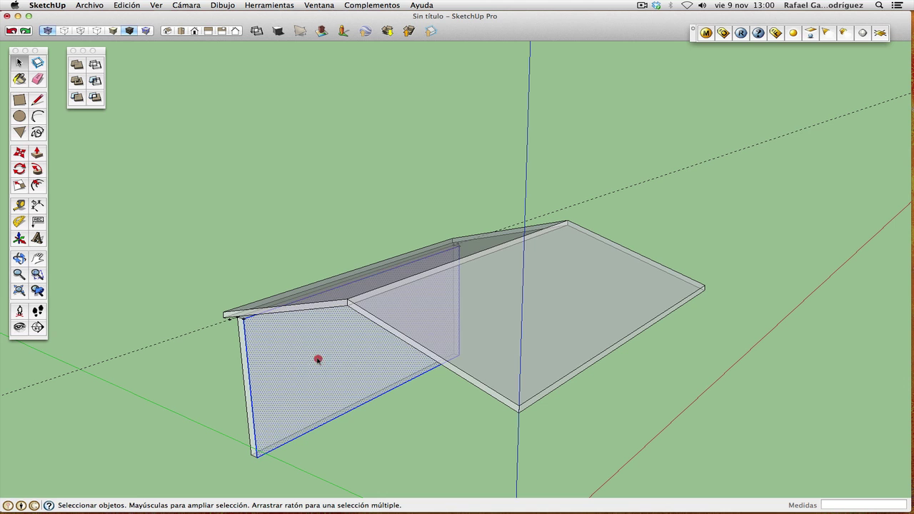
{"action": "left_click", "coordinate": [38, 63]}
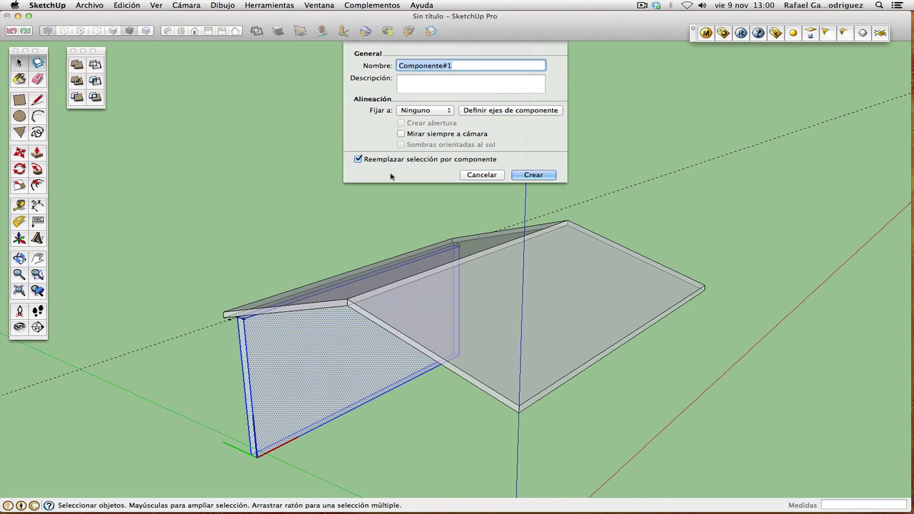
{"action": "type", "text": "muro1"}
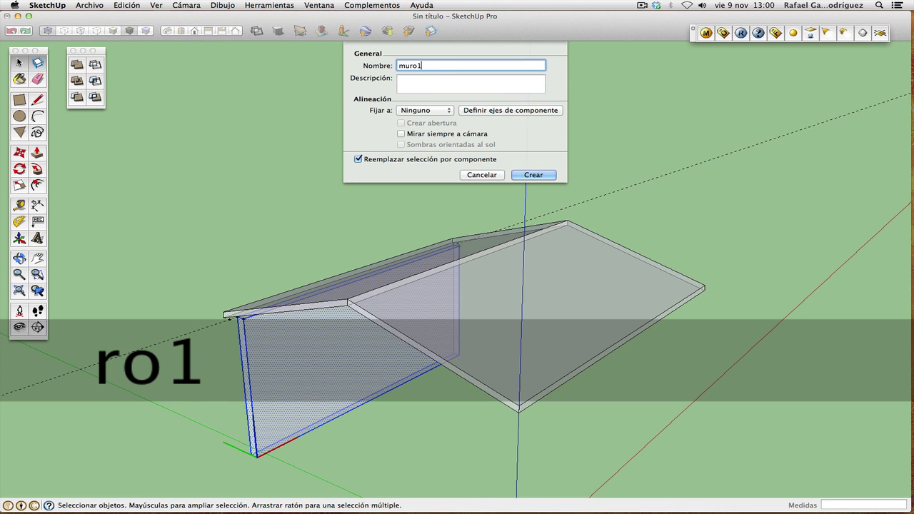
{"action": "key", "text": "Return"}
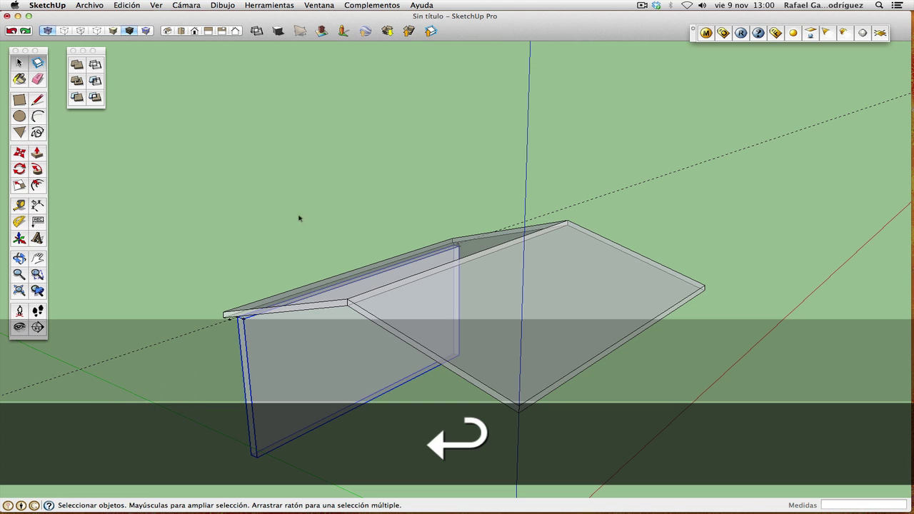
{"action": "left_click", "coordinate": [293, 229]}
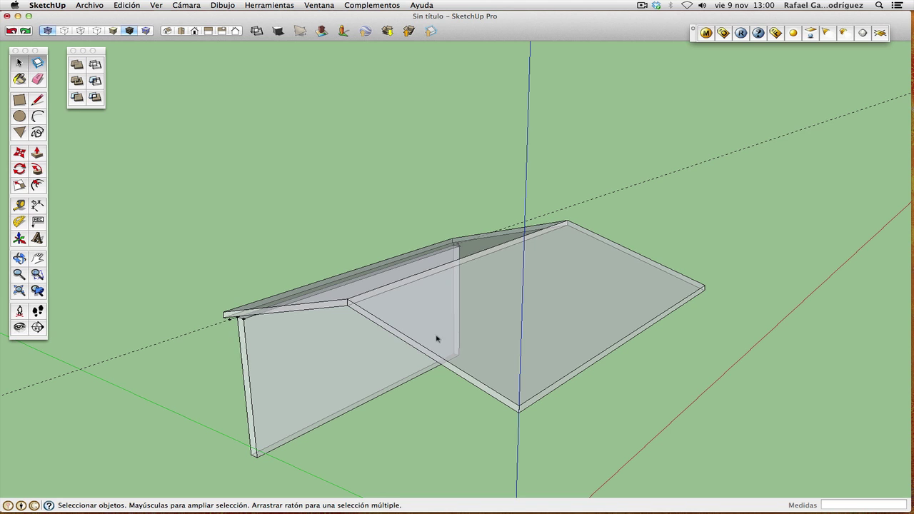
Lock both the roof component and the wall component.
{"action": "left_click", "coordinate": [391, 329]}
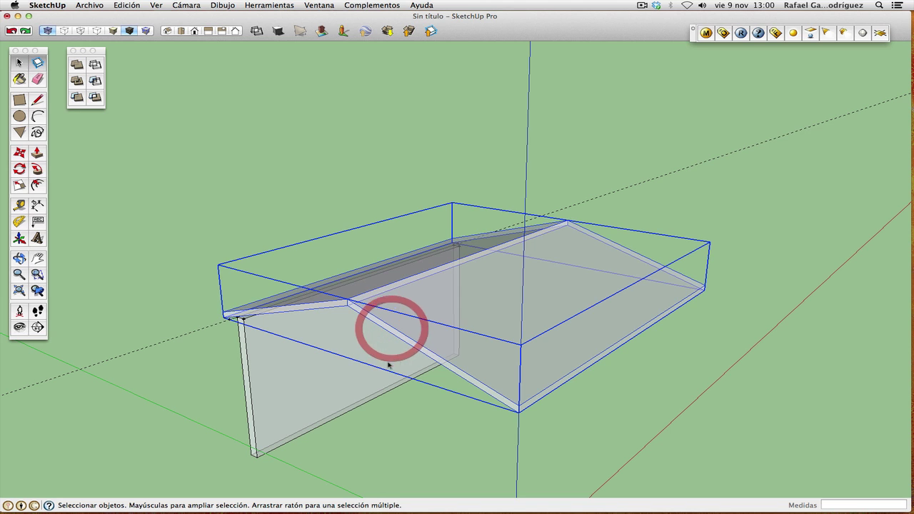
{"action": "left_click", "coordinate": [358, 406], "text": "shift"}
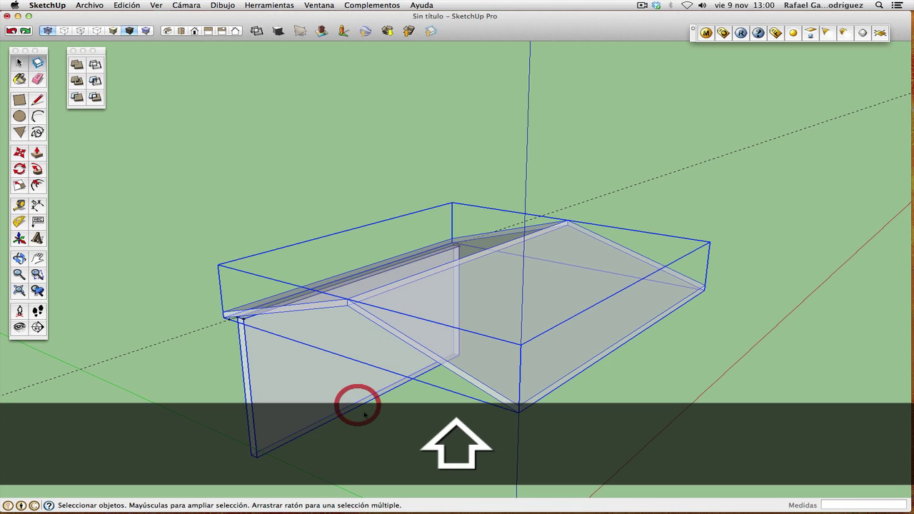
{"action": "right_click", "coordinate": [399, 339]}
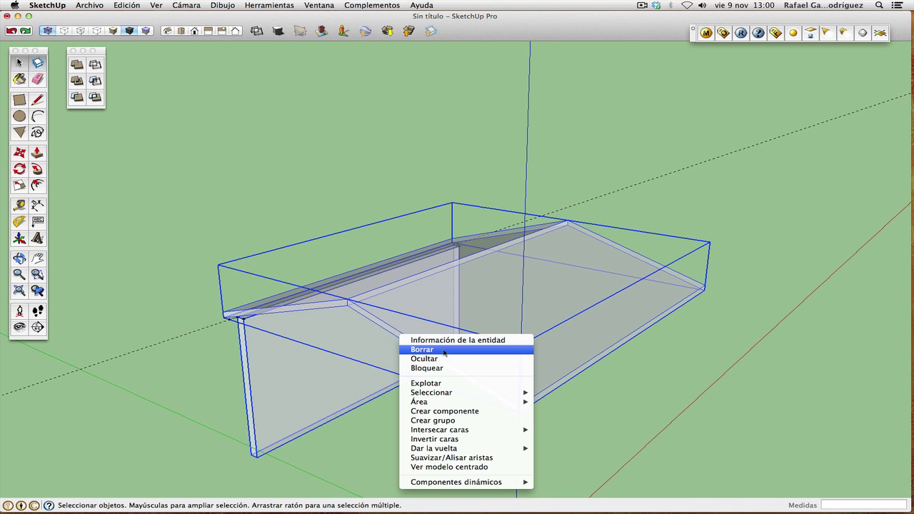
{"action": "left_click", "coordinate": [441, 368]}
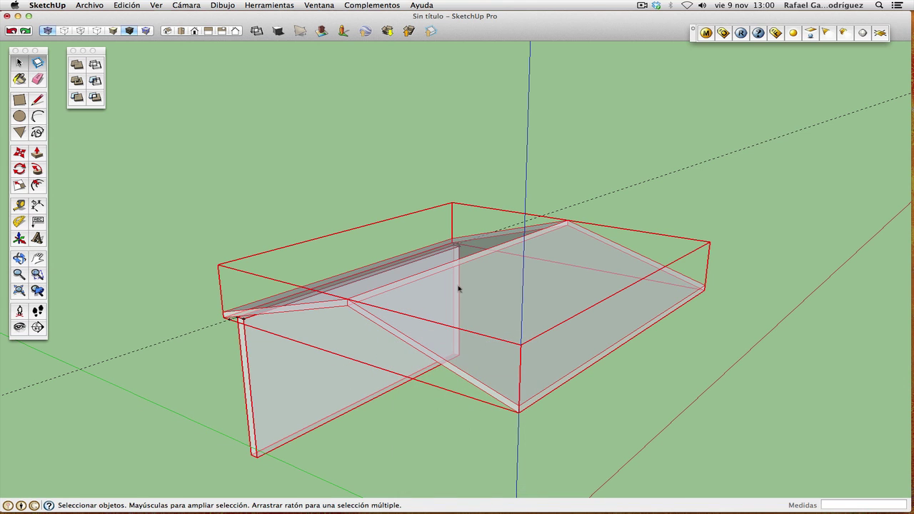
Delete the eave guide line and all guide points around the locked roof and wall.
{"action": "left_click", "coordinate": [37, 78]}
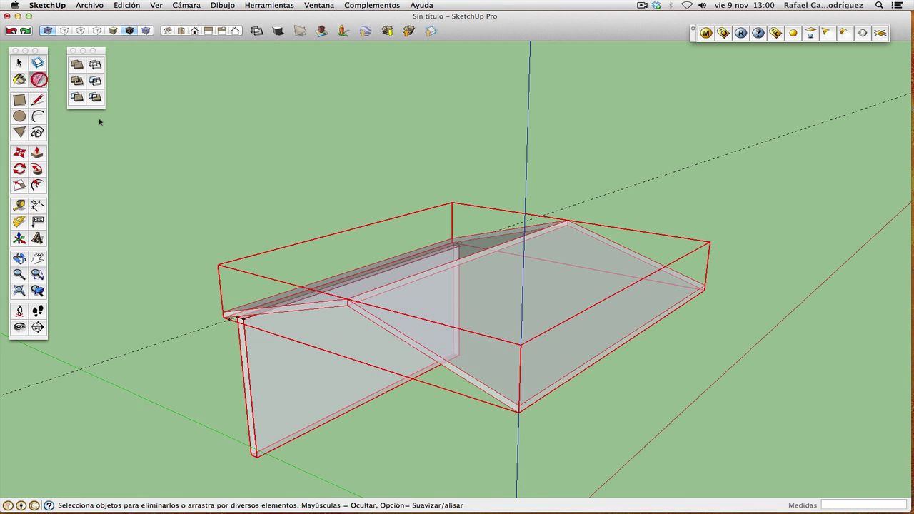
{"action": "left_click", "coordinate": [412, 341]}
{"action": "left_click", "coordinate": [18, 63]}
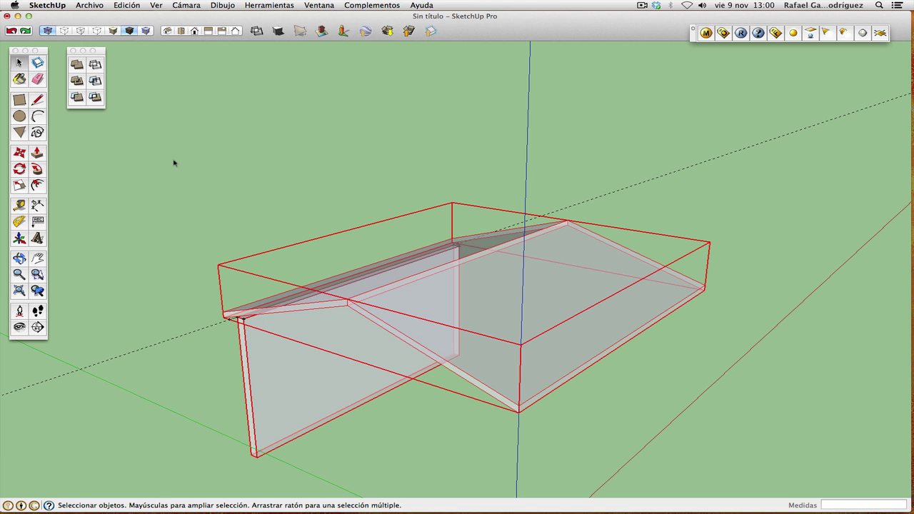
{"action": "left_click_drag", "start_coordinate": [174, 162], "coordinate": [535, 366]}
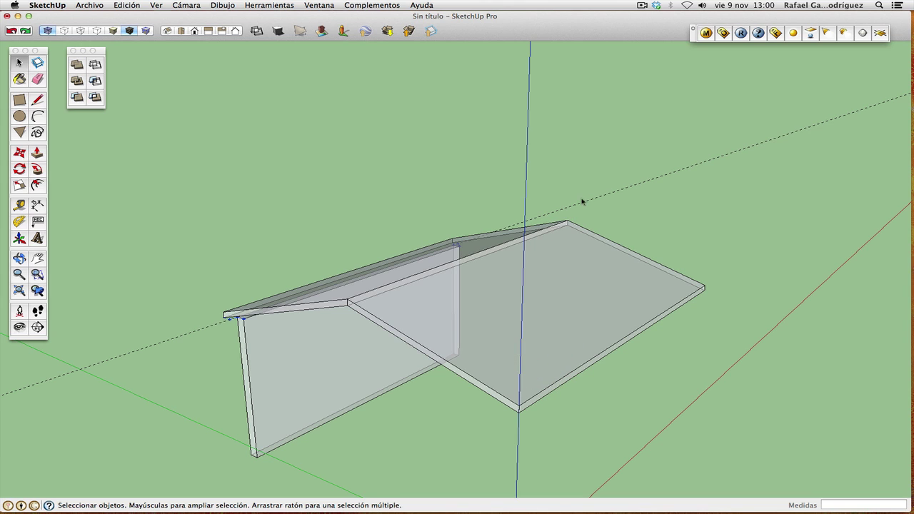
{"action": "key", "text": "shift"}
Unlock the roof and wall components and clear the selection.
{"action": "left_click_drag", "start_coordinate": [417, 271], "coordinate": [418, 272]}
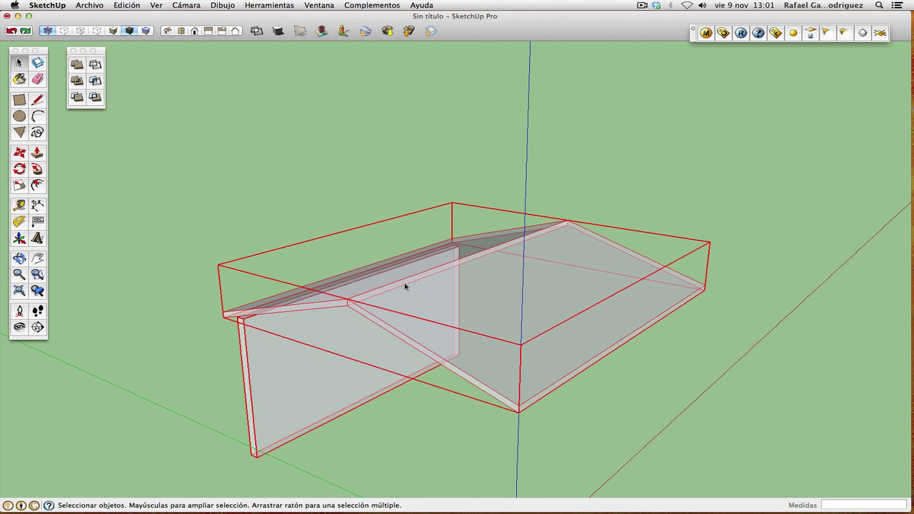
{"action": "right_click", "coordinate": [405, 285]}
{"action": "left_click", "coordinate": [444, 317]}
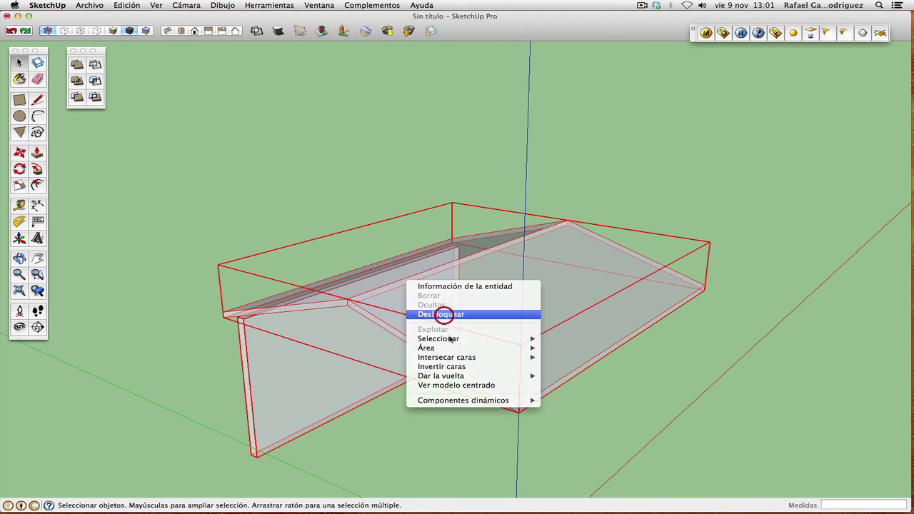
{"action": "left_click", "coordinate": [316, 210]}
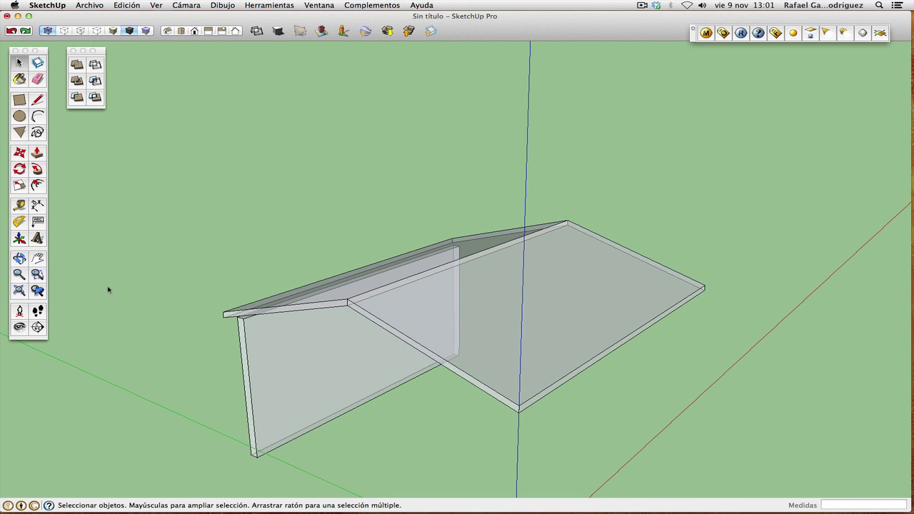
Open the wall component under the eave for editing.
{"action": "left_click", "coordinate": [20, 258]}
{"action": "left_click_drag", "start_coordinate": [314, 260], "coordinate": [328, 240]}
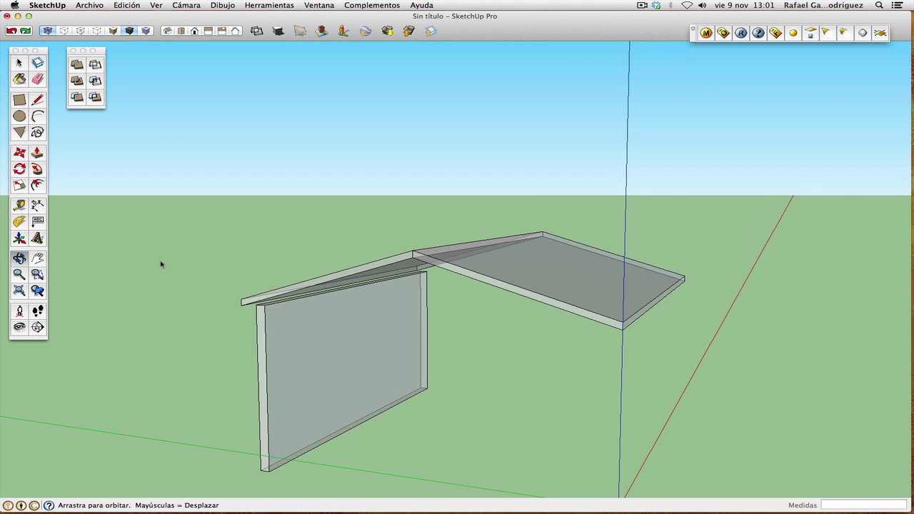
{"action": "left_click_drag", "start_coordinate": [160, 264], "coordinate": [255, 255]}
{"action": "left_click", "coordinate": [18, 62]}
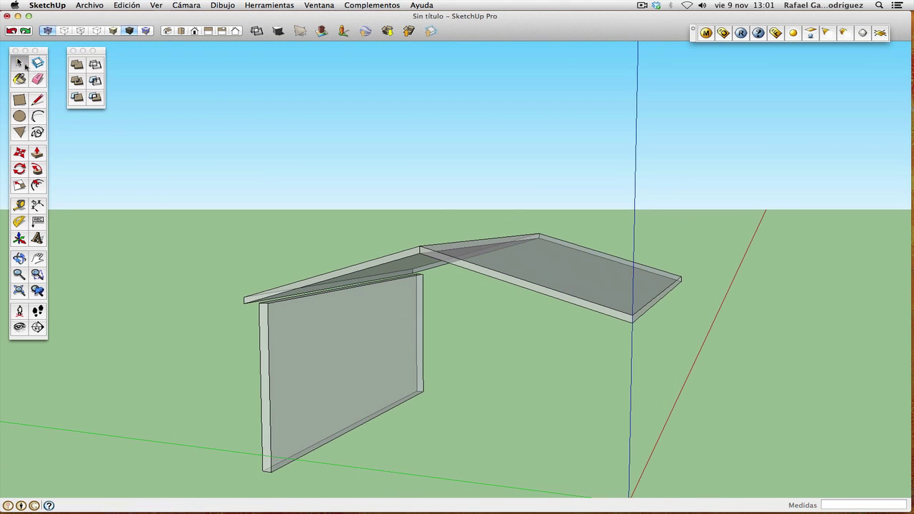
{"action": "double_click", "coordinate": [352, 312]}
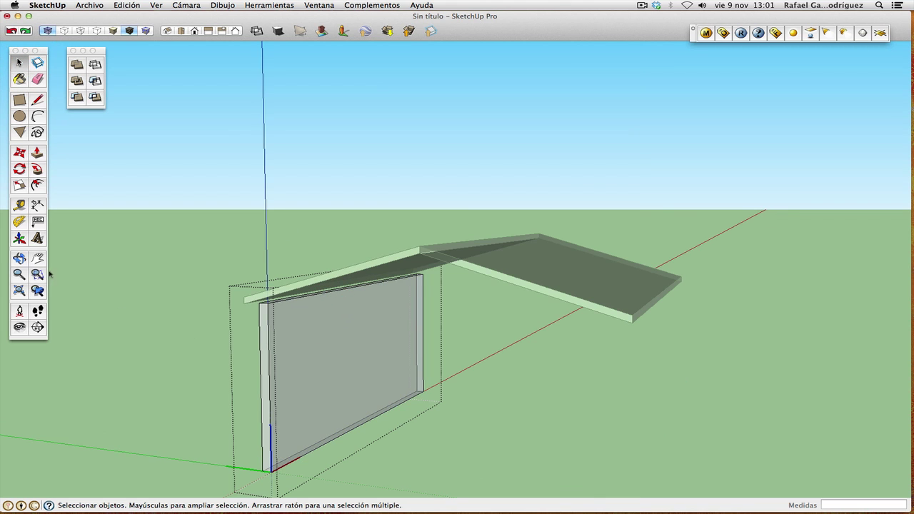
Move the wall's inner top edge straight up about 0.06 m along the blue axis to the underside of the roof.
{"action": "left_click", "coordinate": [19, 257]}
{"action": "left_click_drag", "start_coordinate": [326, 310], "coordinate": [304, 236]}
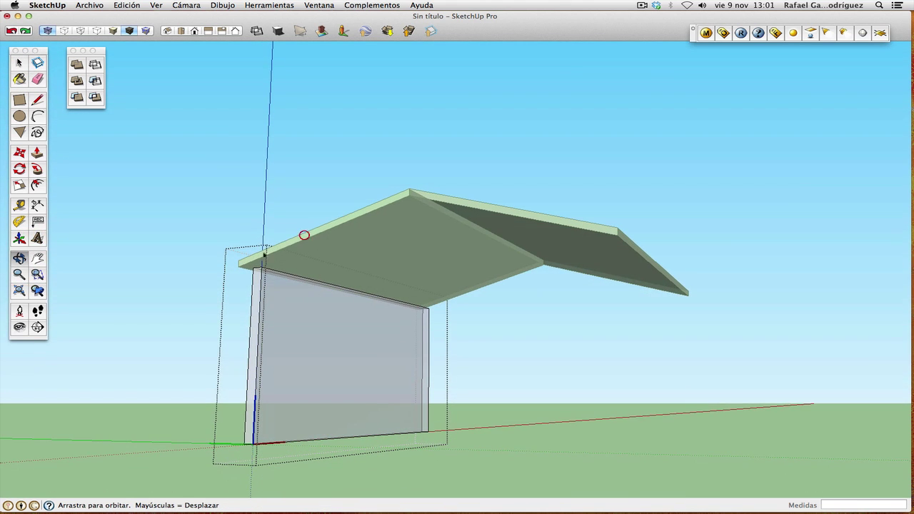
{"action": "left_click", "coordinate": [20, 274]}
{"action": "left_click_drag", "start_coordinate": [327, 265], "coordinate": [353, 180]}
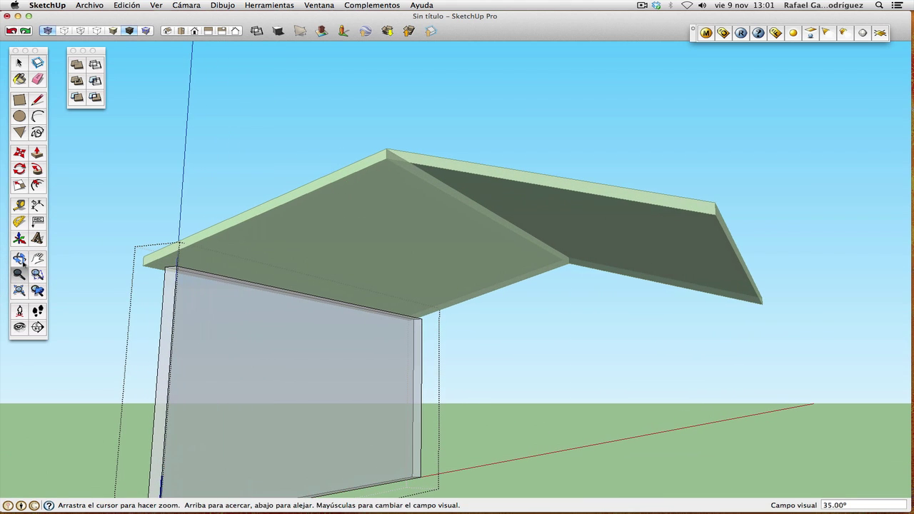
{"action": "key", "text": "h"}
{"action": "left_click_drag", "start_coordinate": [248, 229], "coordinate": [378, 226]}
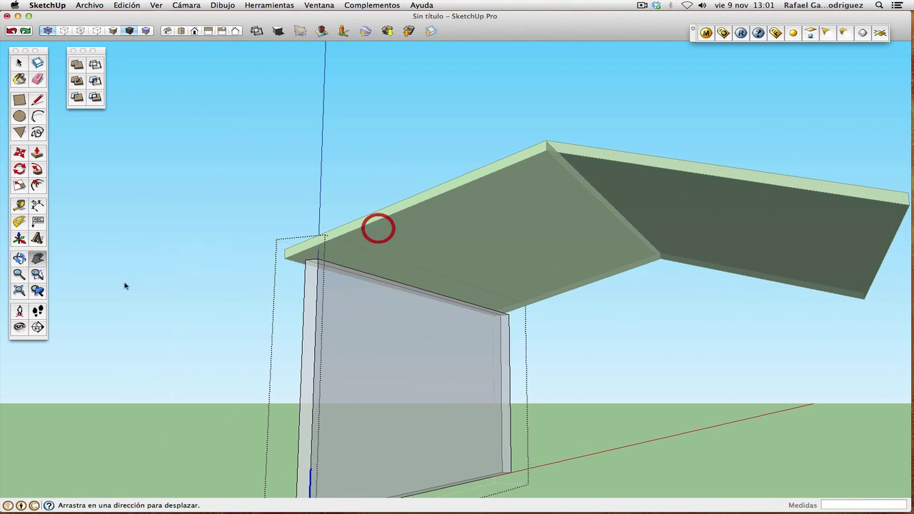
{"action": "left_click", "coordinate": [19, 258]}
{"action": "left_click_drag", "start_coordinate": [316, 259], "coordinate": [339, 244]}
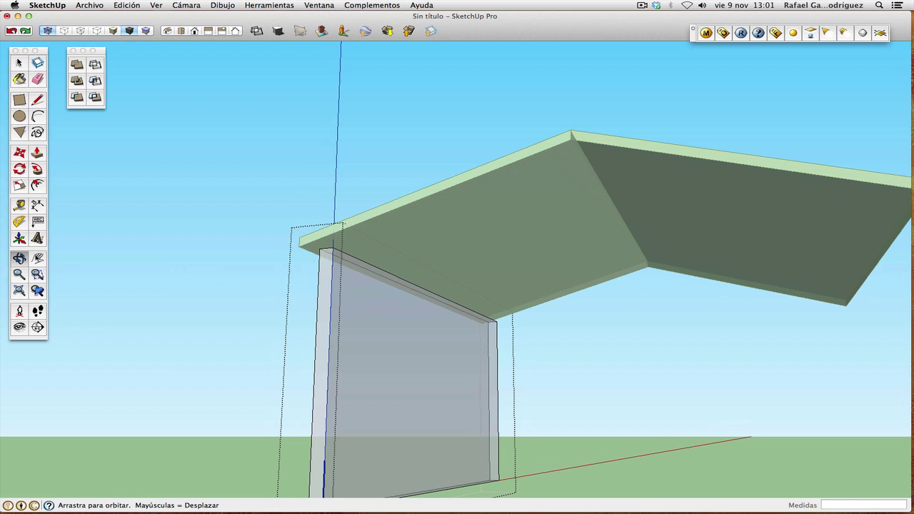
{"action": "left_click", "coordinate": [19, 274]}
{"action": "left_click_drag", "start_coordinate": [463, 280], "coordinate": [469, 225]}
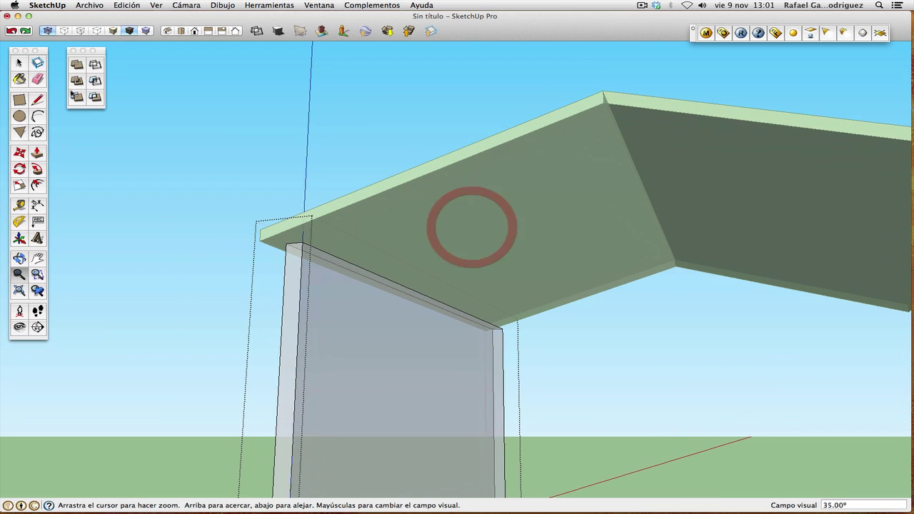
{"action": "left_click", "coordinate": [19, 62]}
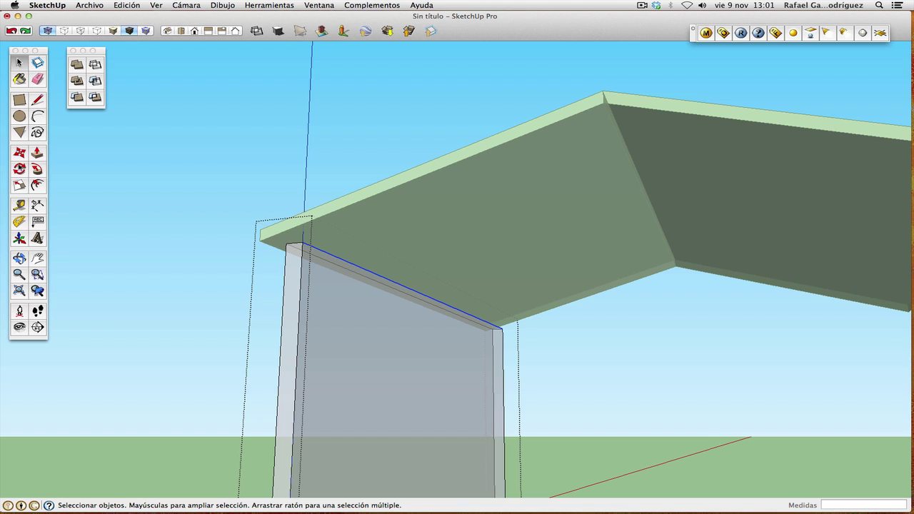
{"action": "left_click", "coordinate": [19, 152]}
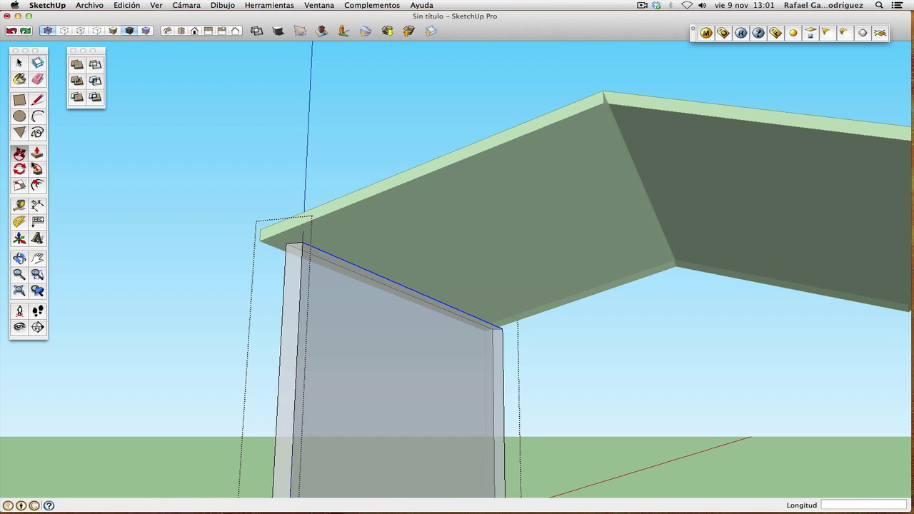
{"action": "left_click", "coordinate": [412, 289]}
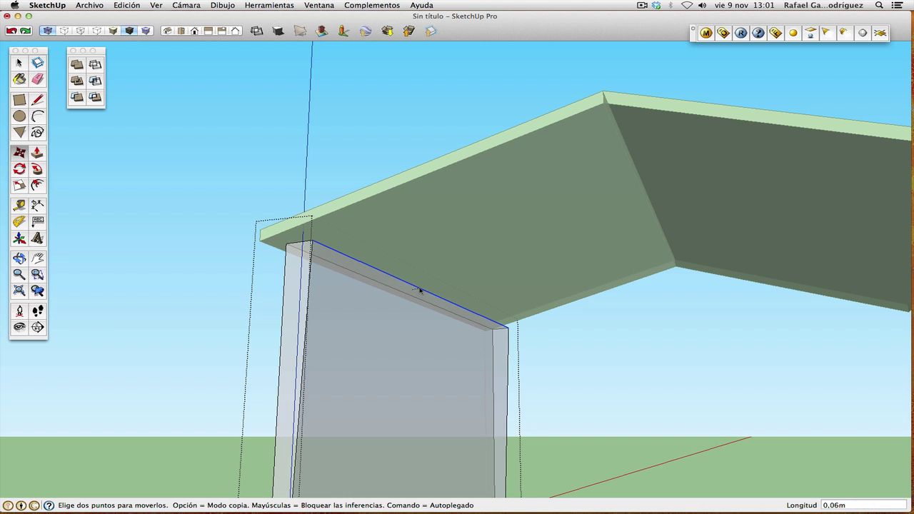
{"action": "key", "text": "Up"}
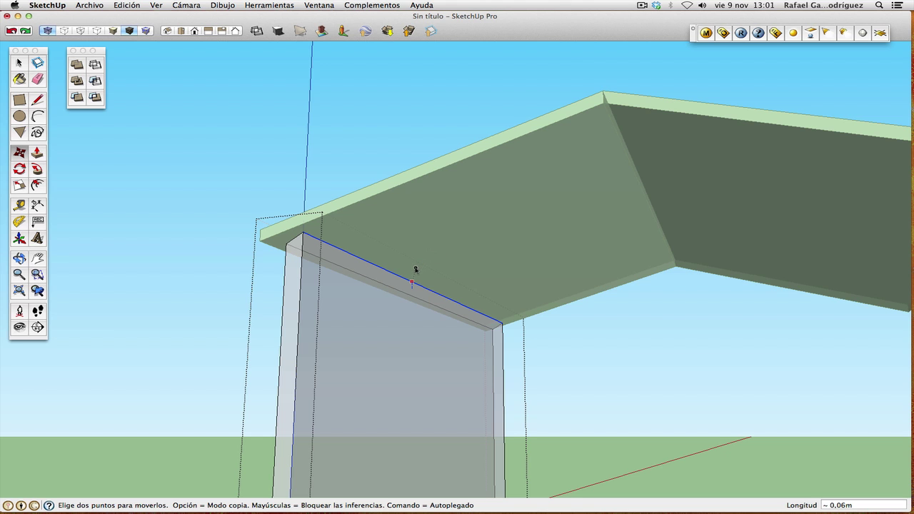
{"action": "left_click", "coordinate": [415, 269]}
Move the wall's outer top edge straight up about 0.03 m along the blue axis to the underside of the roof.
{"action": "left_click", "coordinate": [19, 258]}
{"action": "left_click_drag", "start_coordinate": [54, 258], "coordinate": [370, 255]}
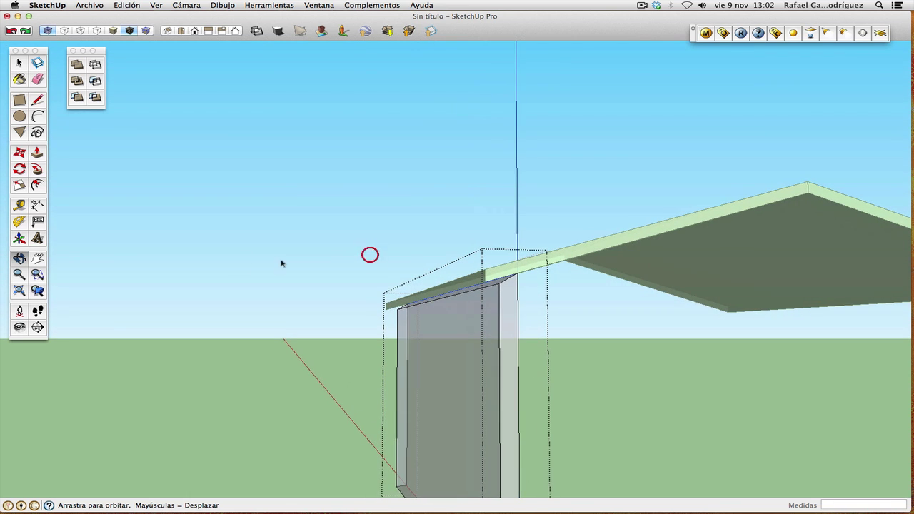
{"action": "left_click", "coordinate": [19, 62]}
{"action": "left_click", "coordinate": [315, 345]}
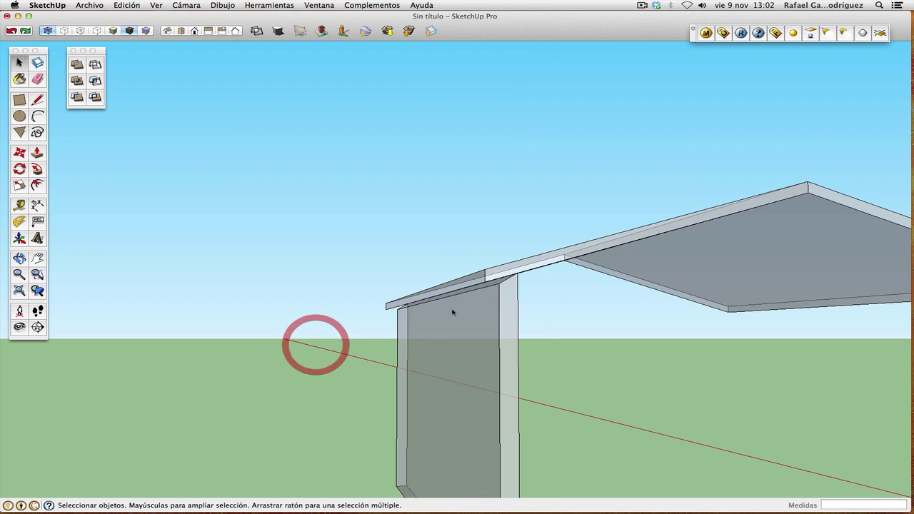
{"action": "left_click", "coordinate": [449, 296]}
{"action": "left_click", "coordinate": [484, 309]}
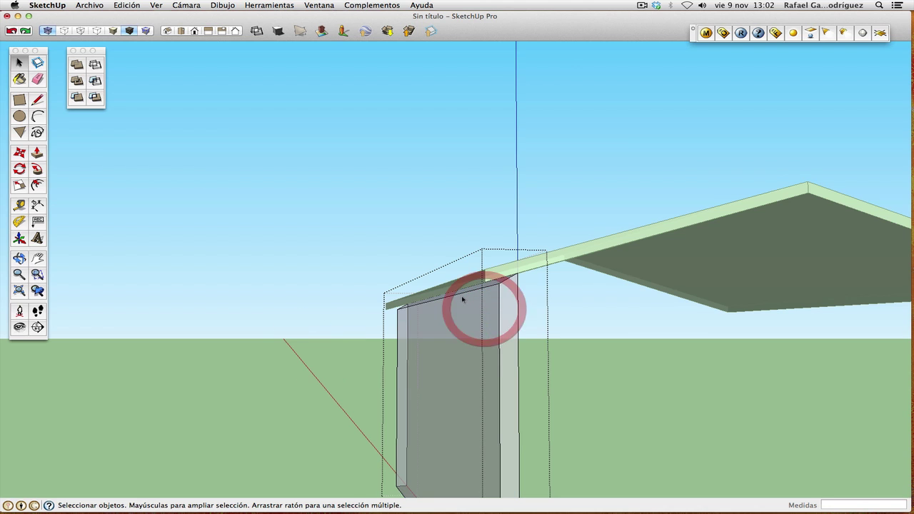
{"action": "left_click", "coordinate": [463, 300]}
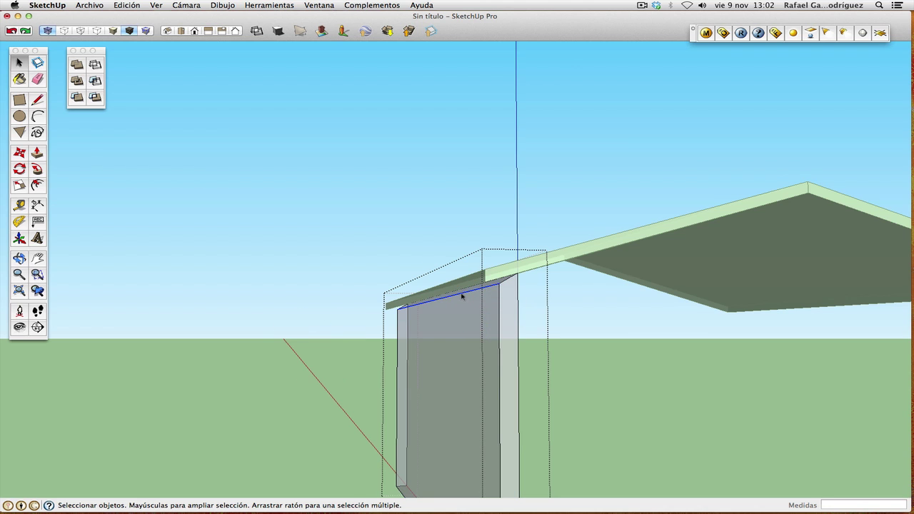
{"action": "left_click", "coordinate": [20, 154]}
{"action": "left_click", "coordinate": [19, 259]}
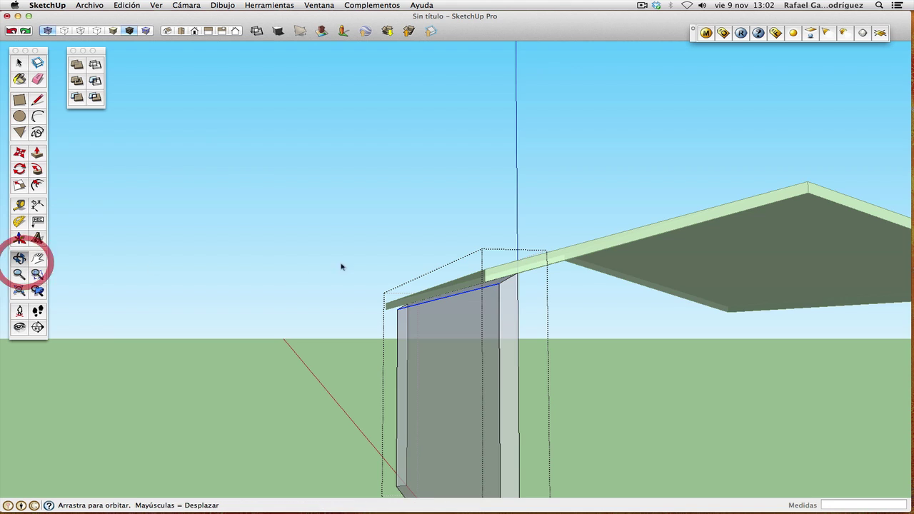
{"action": "left_click_drag", "start_coordinate": [340, 265], "coordinate": [317, 224]}
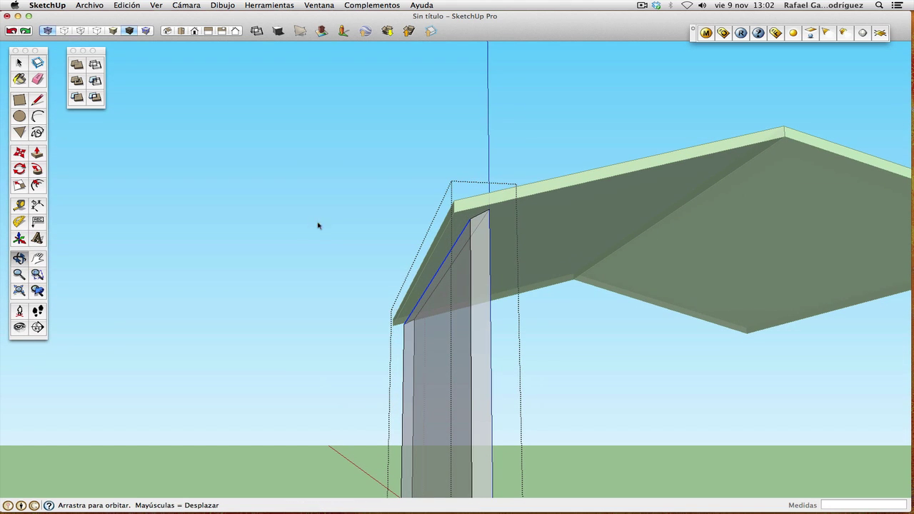
{"action": "left_click", "coordinate": [19, 154]}
{"action": "left_click", "coordinate": [434, 273]}
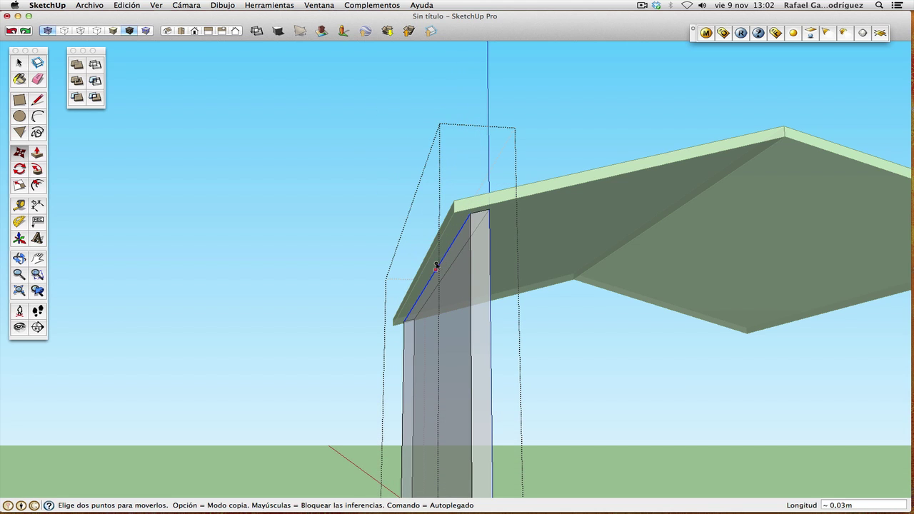
{"action": "left_click", "coordinate": [439, 261]}
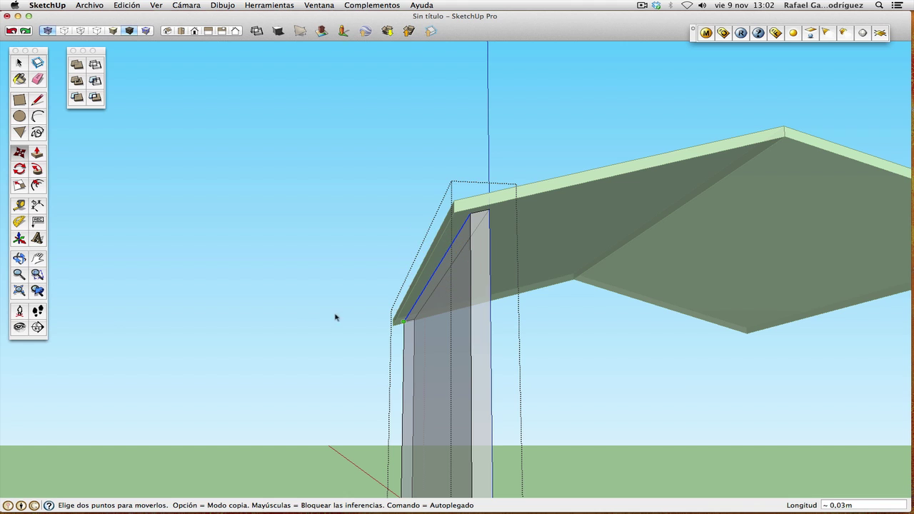
Inspect the wall's fit under the roof from outside and above, and close the wall component.
{"action": "left_click", "coordinate": [20, 63]}
{"action": "left_click", "coordinate": [20, 259]}
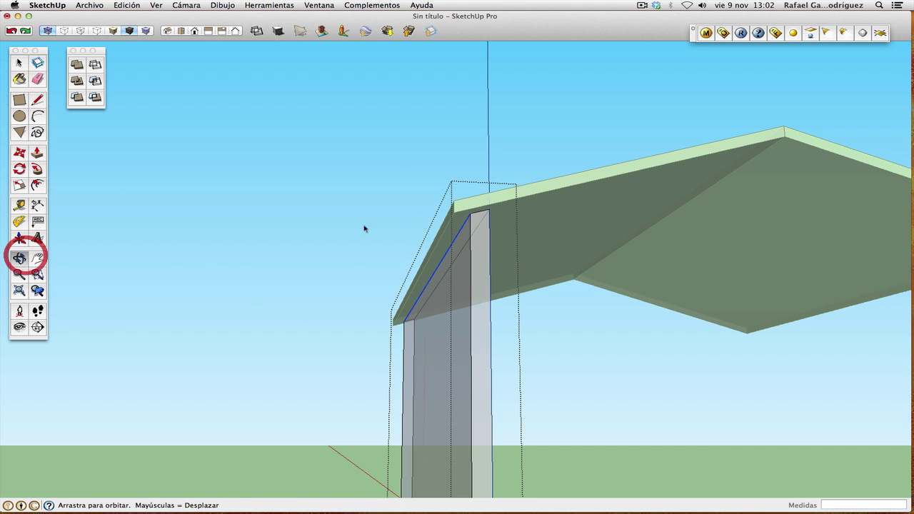
{"action": "left_click_drag", "start_coordinate": [364, 228], "coordinate": [433, 263]}
{"action": "left_click_drag", "start_coordinate": [653, 293], "coordinate": [286, 302]}
{"action": "left_click", "coordinate": [19, 273]}
{"action": "left_click_drag", "start_coordinate": [307, 229], "coordinate": [280, 350]}
{"action": "left_click", "coordinate": [19, 63]}
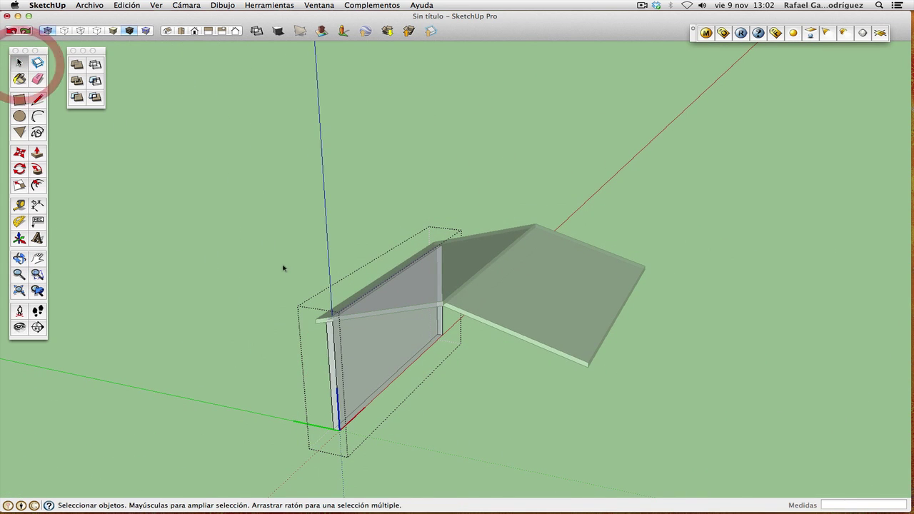
{"action": "left_click", "coordinate": [283, 266]}
Select the roof and wall components one at a time to check them, and clear the selection.
{"action": "left_click", "coordinate": [386, 312]}
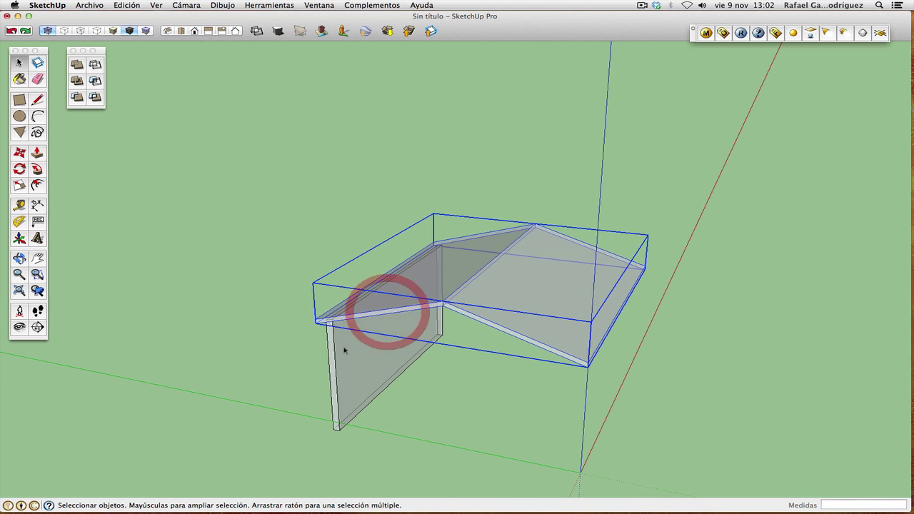
{"action": "left_click", "coordinate": [342, 344]}
{"action": "left_click", "coordinate": [373, 317]}
{"action": "left_click", "coordinate": [363, 339]}
{"action": "left_click", "coordinate": [376, 321]}
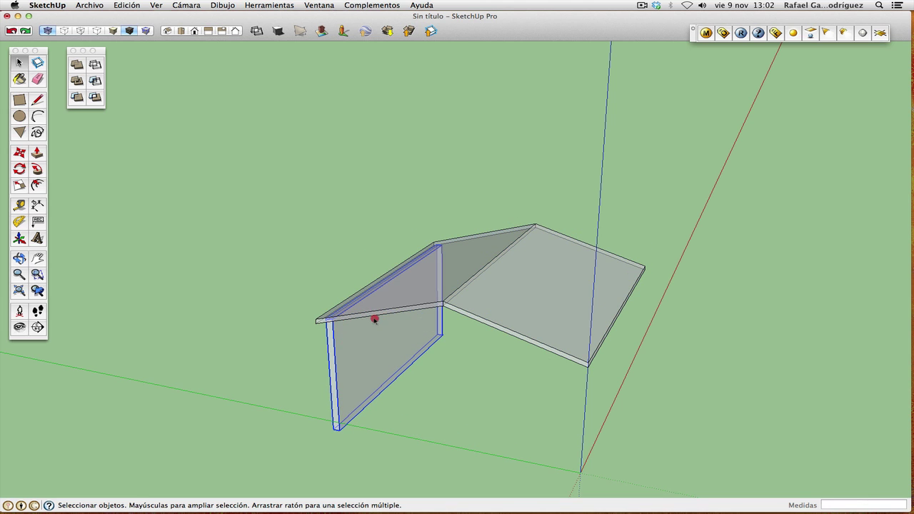
{"action": "left_click", "coordinate": [251, 264]}
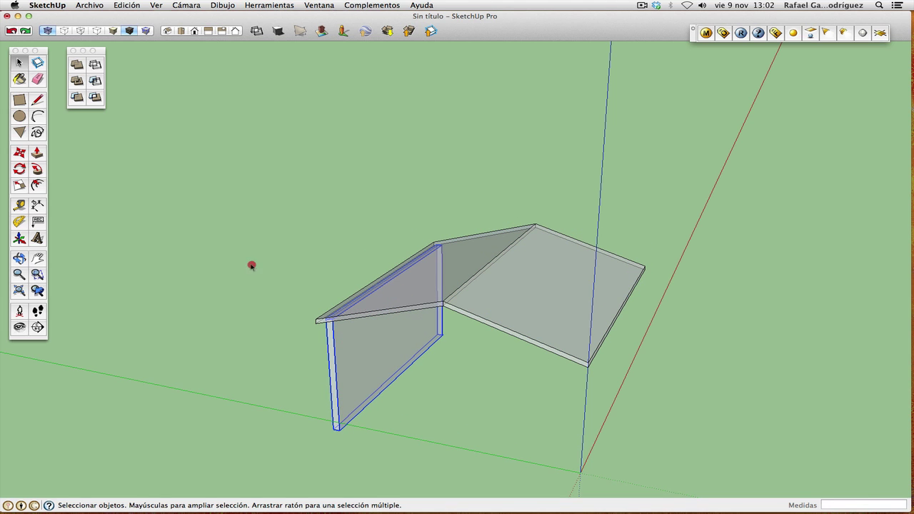
Show the whole model from the front in parallel projection.
{"action": "left_click", "coordinate": [19, 274]}
{"action": "left_click_drag", "start_coordinate": [330, 207], "coordinate": [320, 324]}
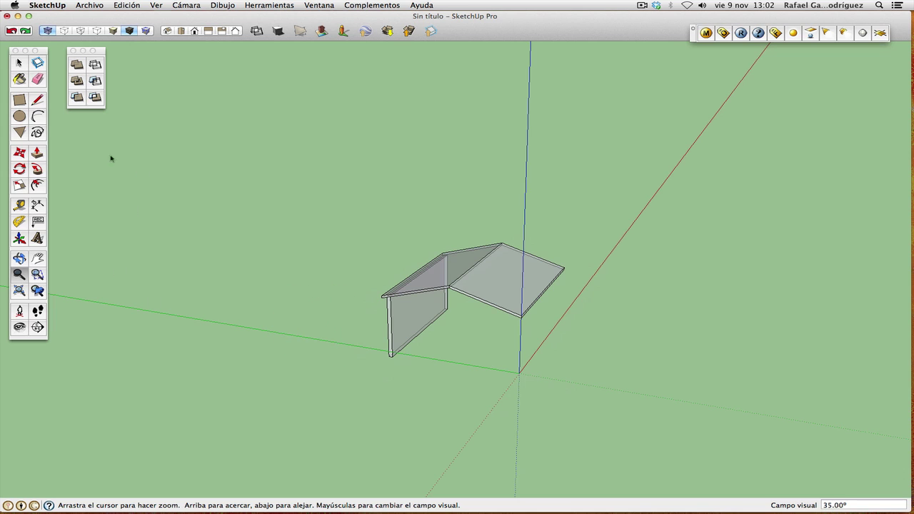
{"action": "left_click", "coordinate": [194, 31]}
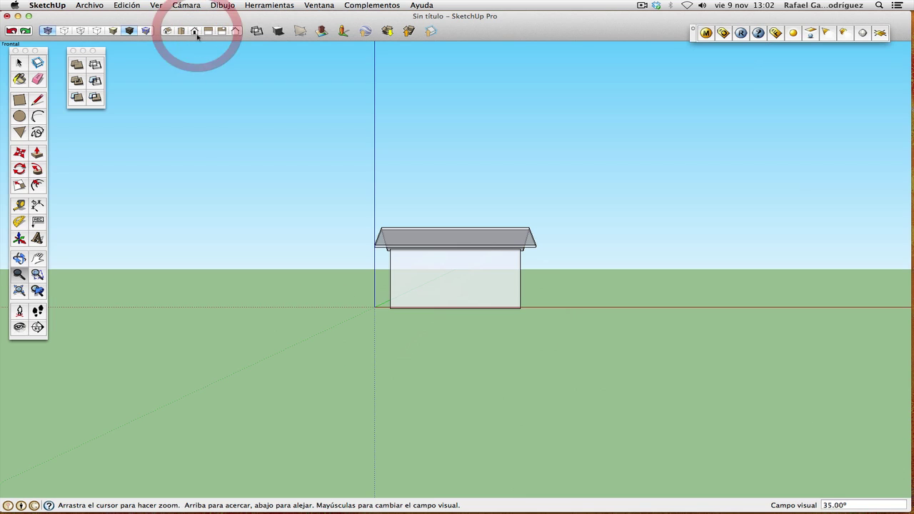
{"action": "left_click", "coordinate": [156, 5]}
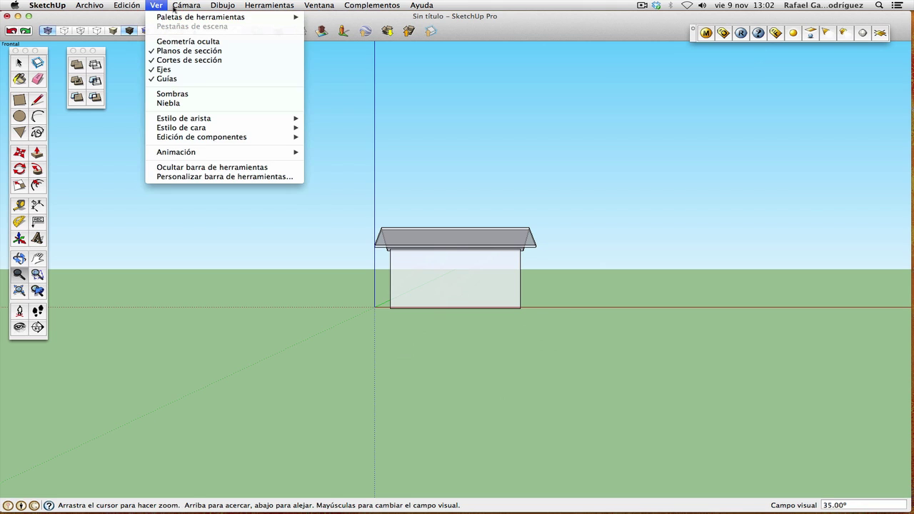
{"action": "left_click", "coordinate": [194, 52]}
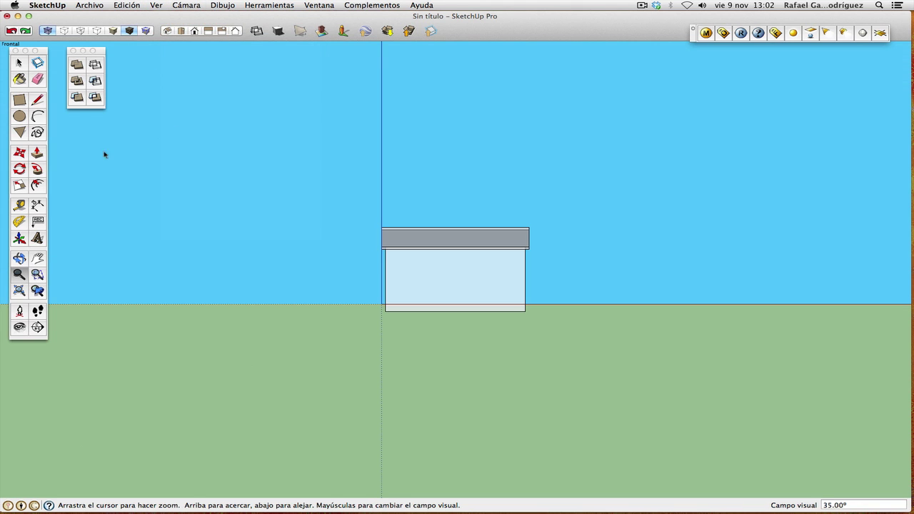
Draw a wavy freehand line beside the building in the front view and offset it upward by about 0.09 m.
{"action": "left_click", "coordinate": [38, 132]}
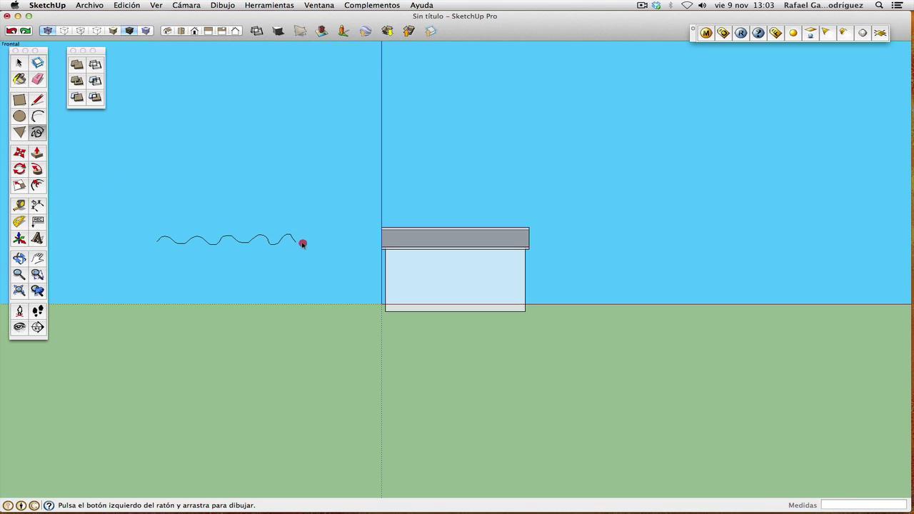
{"action": "left_click_drag", "start_coordinate": [324, 249], "coordinate": [325, 247]}
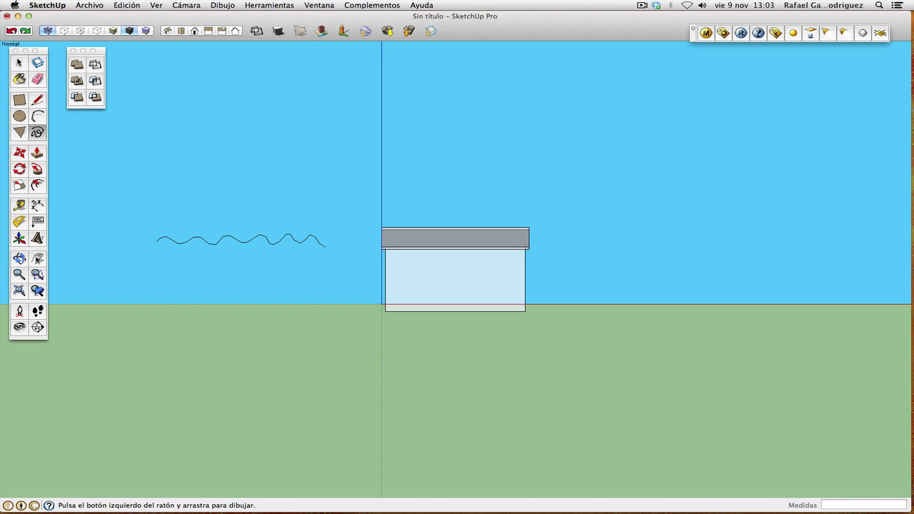
{"action": "left_click", "coordinate": [37, 275]}
{"action": "left_click_drag", "start_coordinate": [142, 206], "coordinate": [401, 303]}
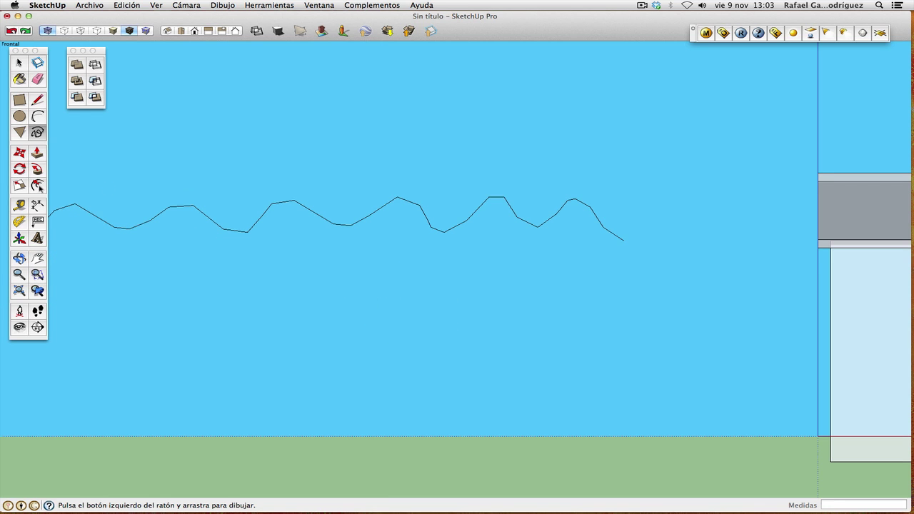
{"action": "left_click", "coordinate": [37, 185]}
{"action": "left_click", "coordinate": [106, 221]}
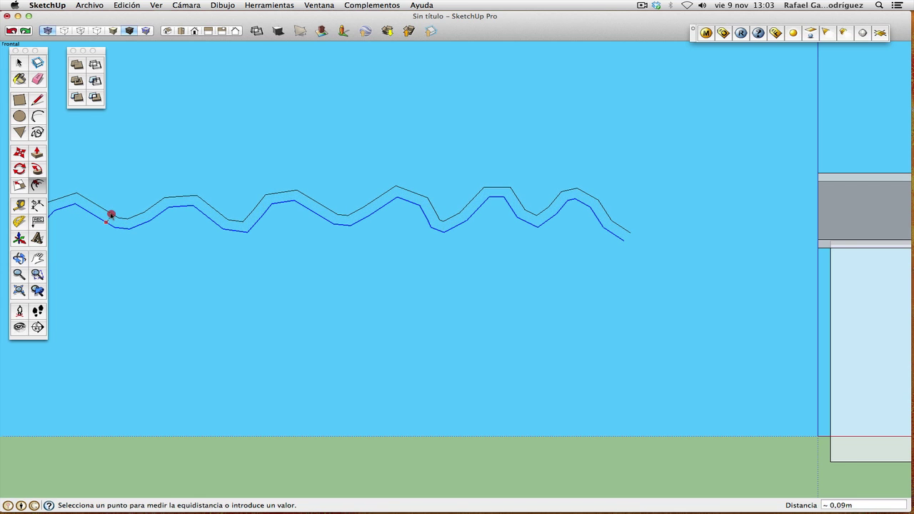
{"action": "left_click", "coordinate": [112, 214]}
Close both ends of the two wavy lines with short edges to form a thin strip face.
{"action": "left_click", "coordinate": [37, 99]}
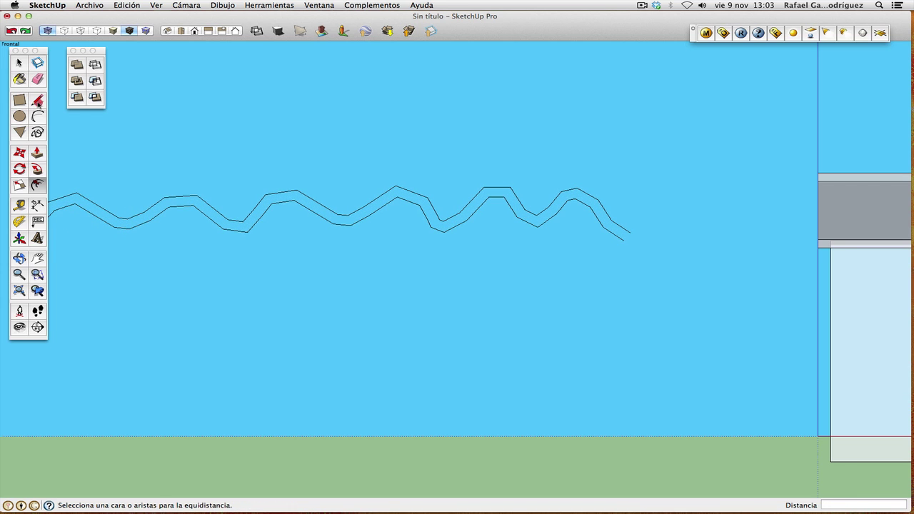
{"action": "left_click", "coordinate": [624, 240]}
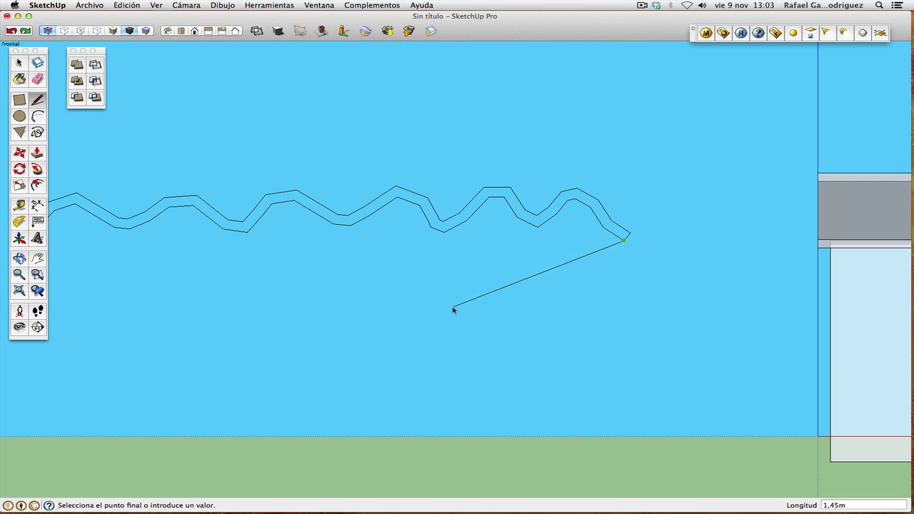
{"action": "key", "text": "Escape"}
{"action": "key", "text": "h"}
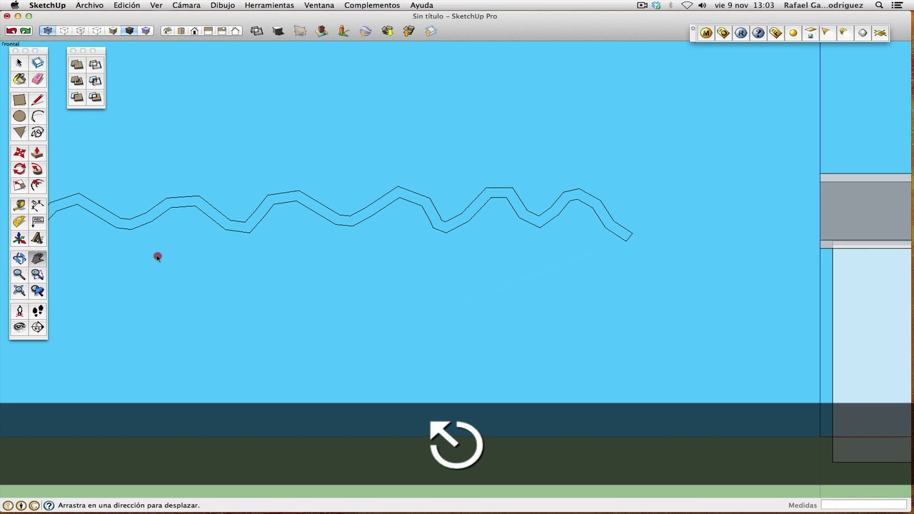
{"action": "left_click_drag", "start_coordinate": [158, 257], "coordinate": [350, 276]}
{"action": "left_click", "coordinate": [37, 99]}
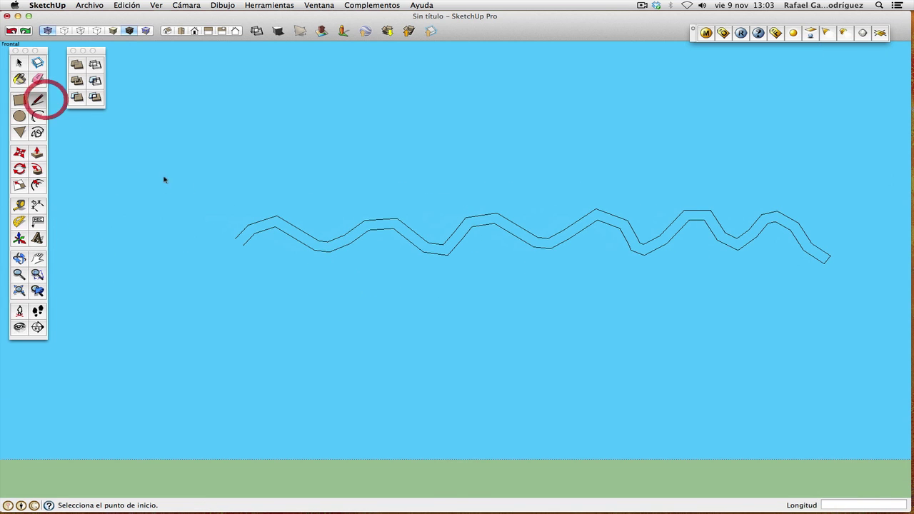
{"action": "left_click", "coordinate": [236, 239]}
{"action": "left_click", "coordinate": [243, 245]}
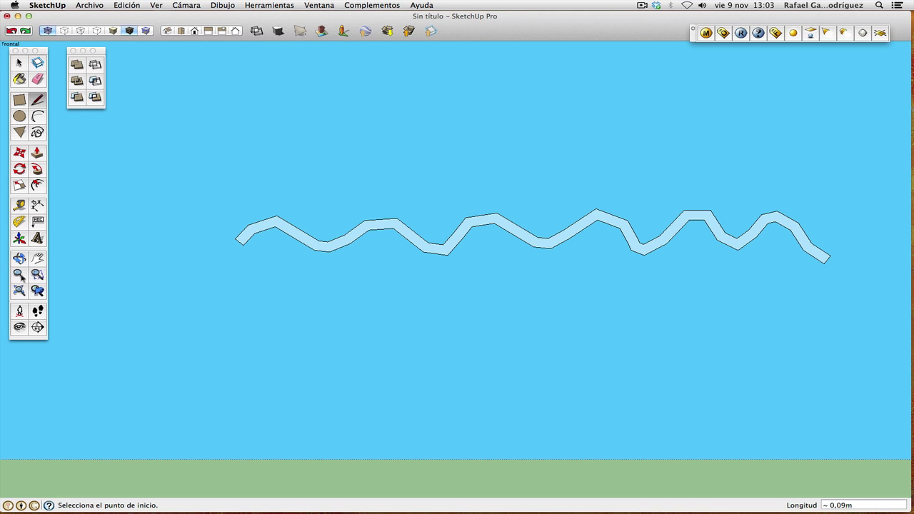
View the wavy strip obliquely from above and switch the camera back to perspective.
{"action": "left_click", "coordinate": [20, 258]}
{"action": "left_click_drag", "start_coordinate": [214, 258], "coordinate": [478, 347]}
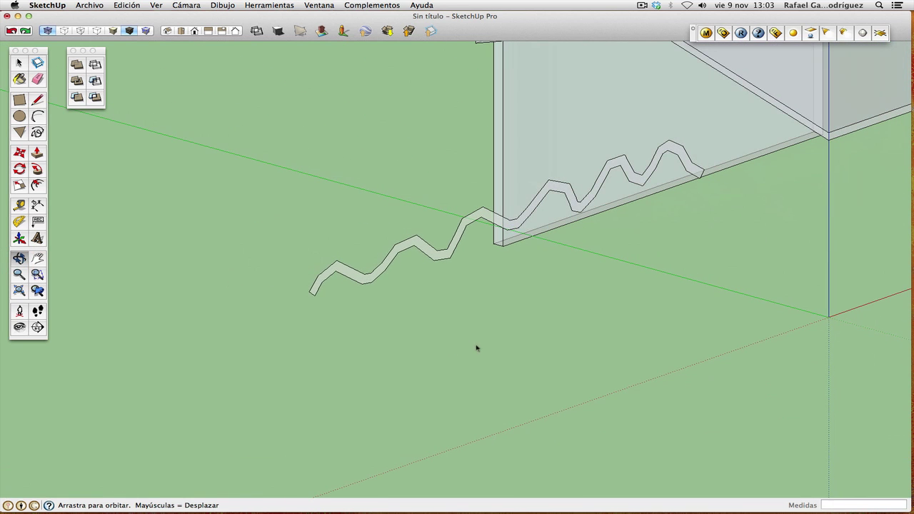
{"action": "left_click", "coordinate": [182, 6]}
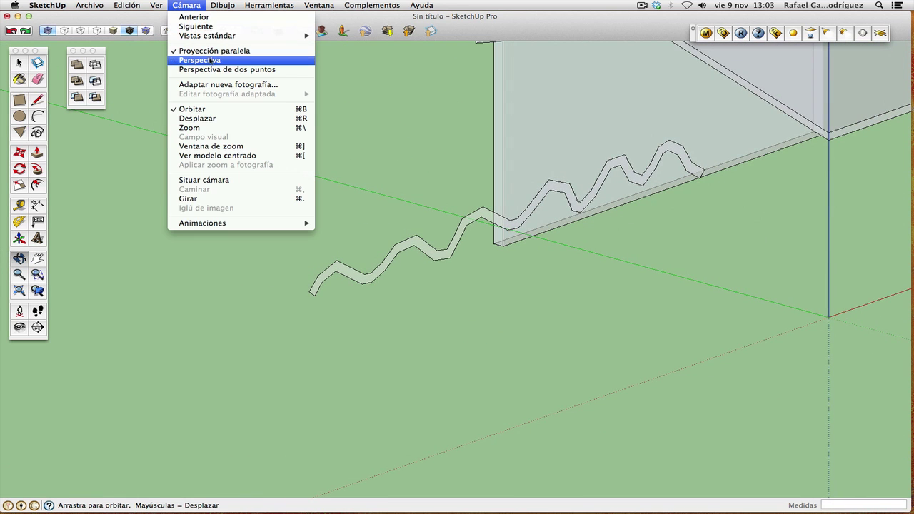
{"action": "left_click", "coordinate": [209, 60]}
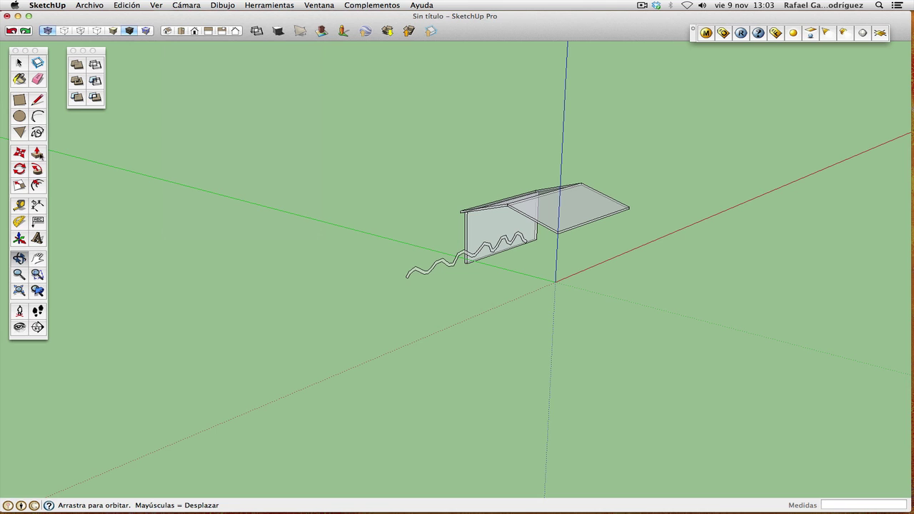
Push/Pull the wavy strip parallel to the green axis into a corrugated sheet and turn off the X-ray display.
{"action": "left_click", "coordinate": [38, 153]}
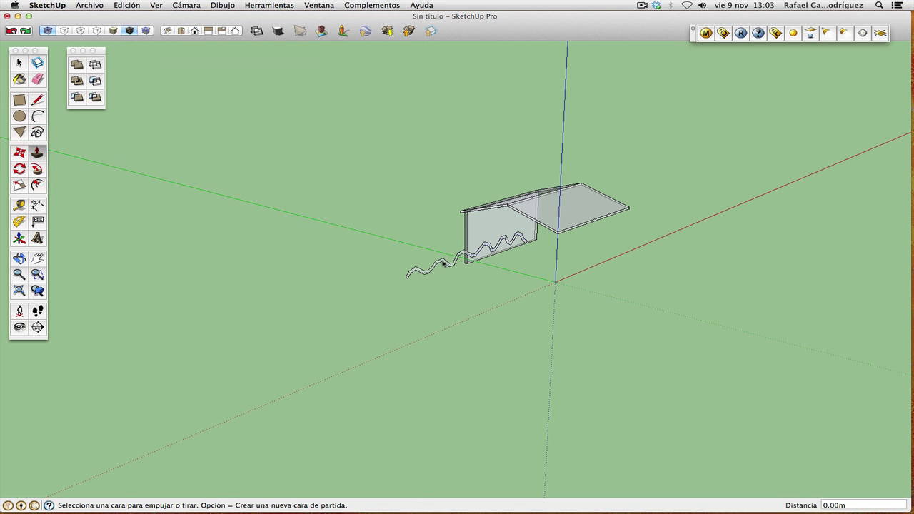
{"action": "left_click_drag", "start_coordinate": [444, 264], "coordinate": [357, 222]}
{"action": "left_click", "coordinate": [20, 63]}
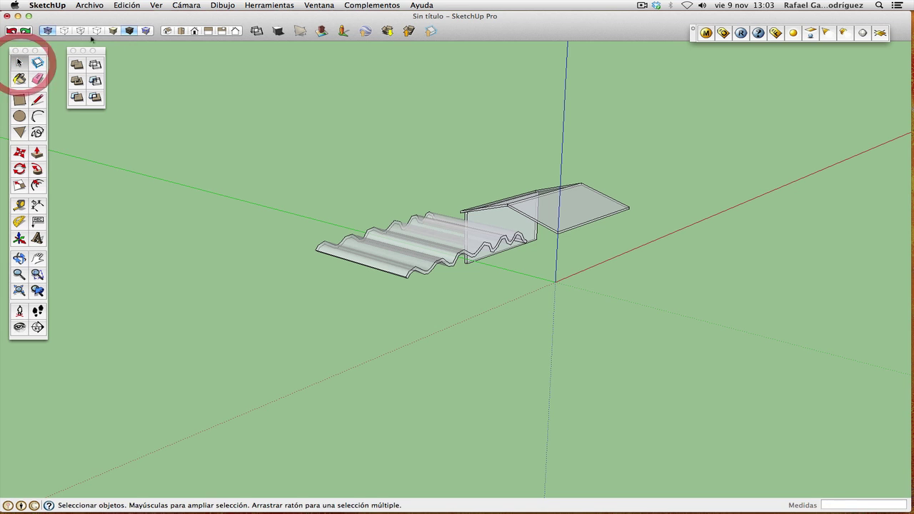
{"action": "left_click", "coordinate": [47, 32]}
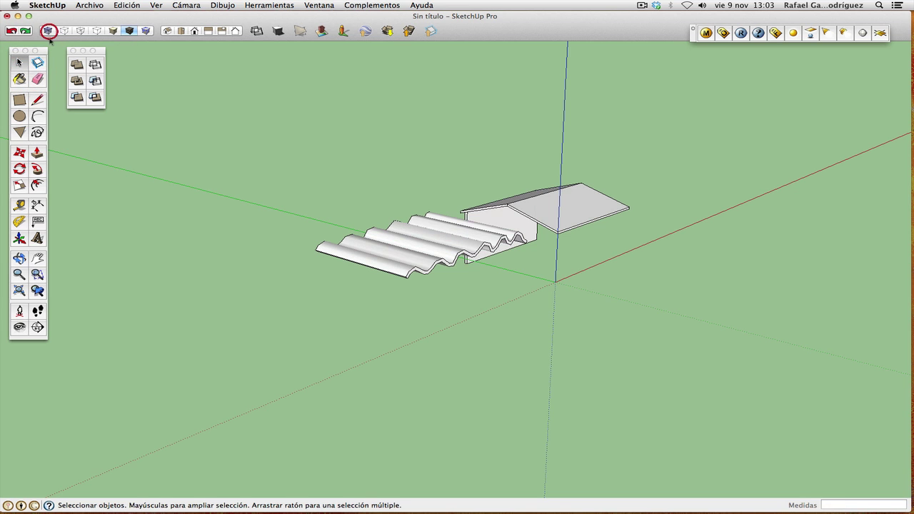
Slope the corrugated sheet by moving only its wavy end farthest from the red axis down 0.90 m along the blue axis.
{"action": "left_click", "coordinate": [19, 258]}
{"action": "left_click_drag", "start_coordinate": [371, 297], "coordinate": [629, 250]}
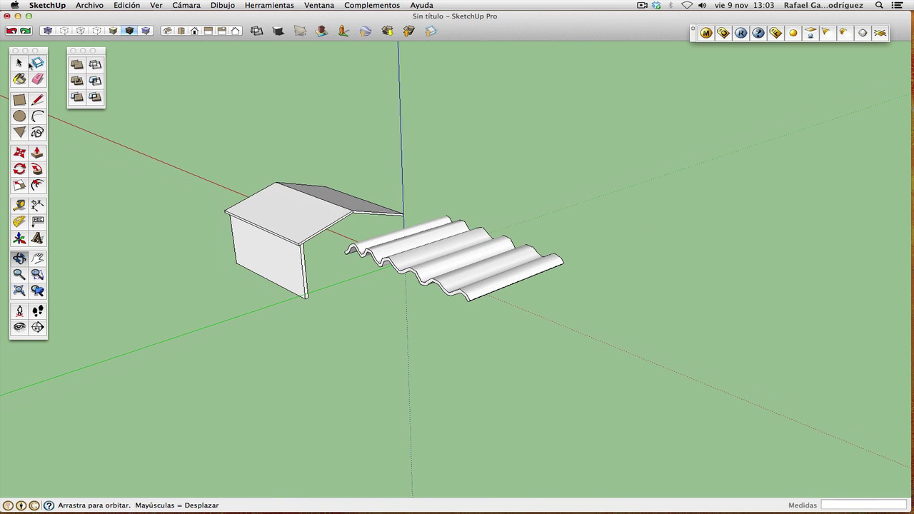
{"action": "left_click", "coordinate": [21, 63]}
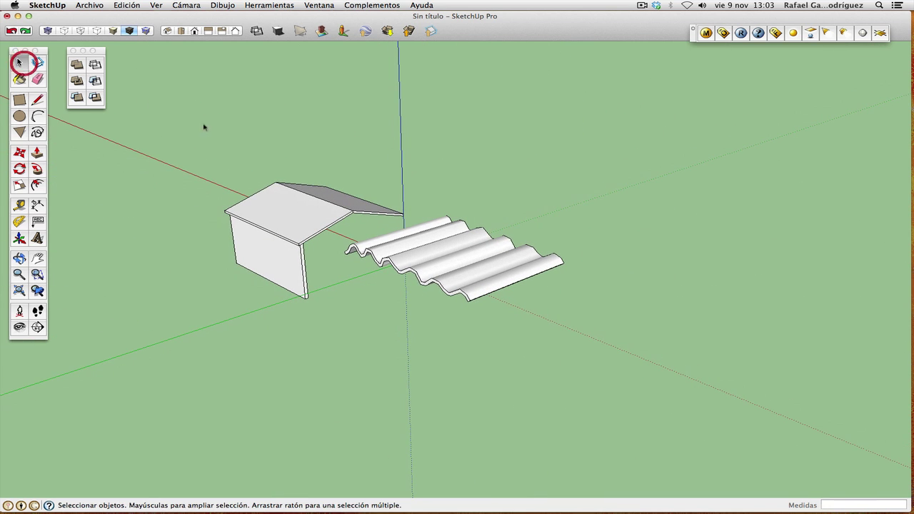
{"action": "triple_click", "coordinate": [445, 250]}
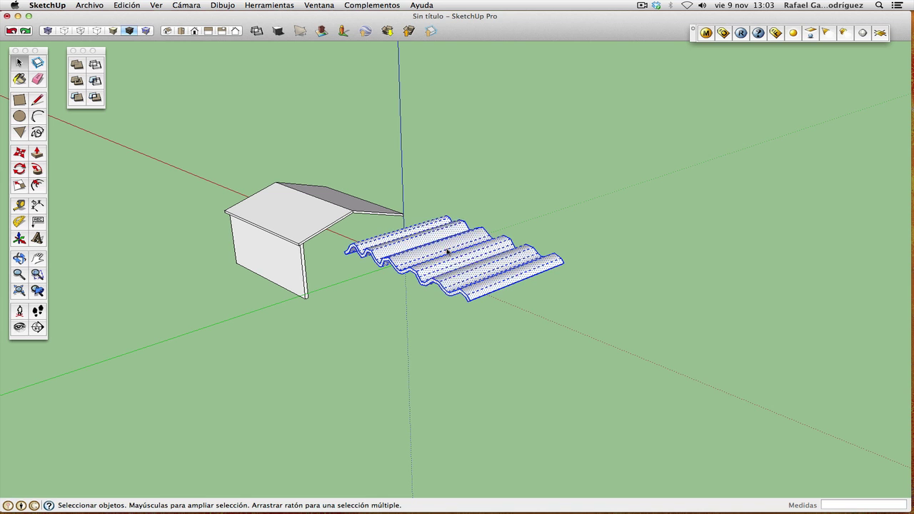
{"action": "left_click", "coordinate": [19, 257]}
{"action": "left_click_drag", "start_coordinate": [333, 284], "coordinate": [233, 302]}
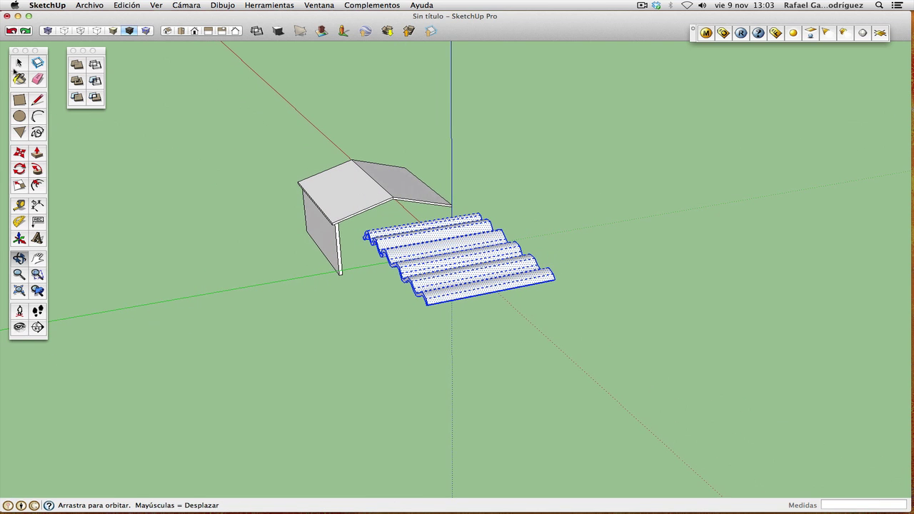
{"action": "left_click", "coordinate": [19, 63]}
{"action": "left_click", "coordinate": [373, 287]}
{"action": "left_click_drag", "start_coordinate": [361, 229], "coordinate": [438, 331]}
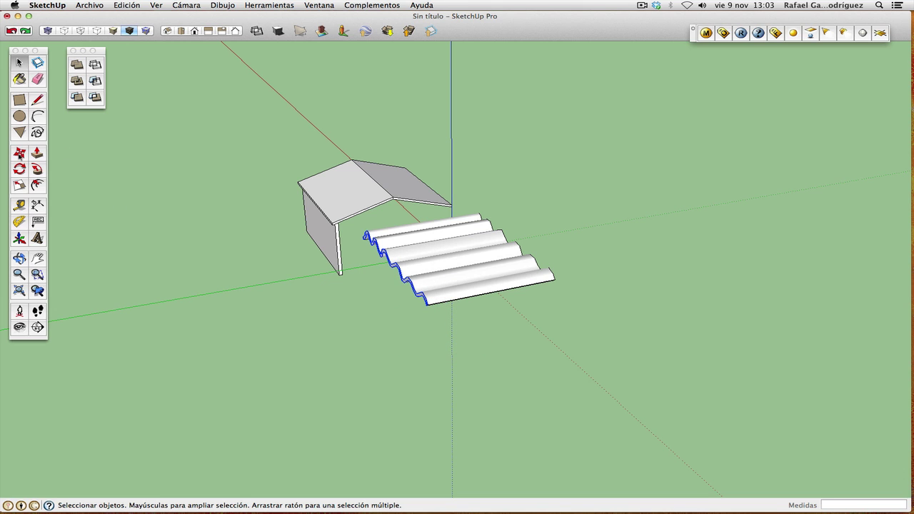
{"action": "left_click", "coordinate": [20, 152]}
{"action": "left_click", "coordinate": [370, 287]}
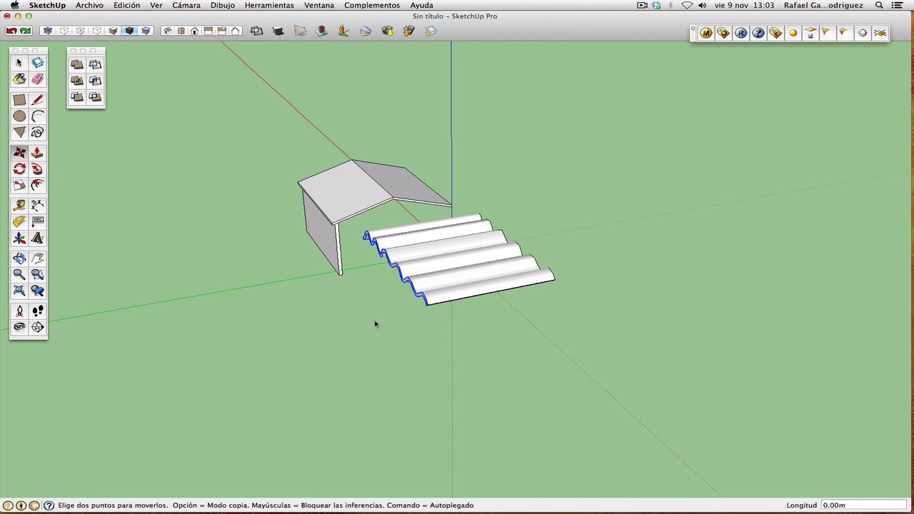
{"action": "key", "text": "Up"}
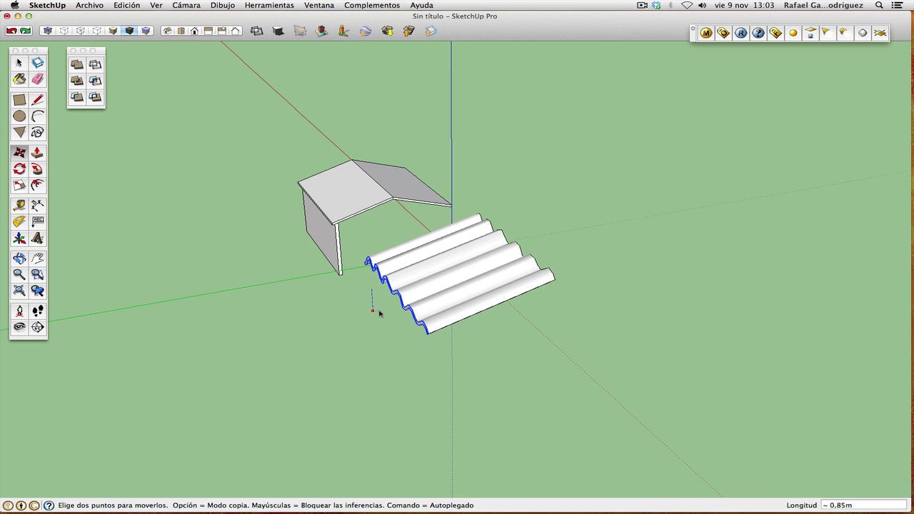
{"action": "left_click", "coordinate": [378, 312]}
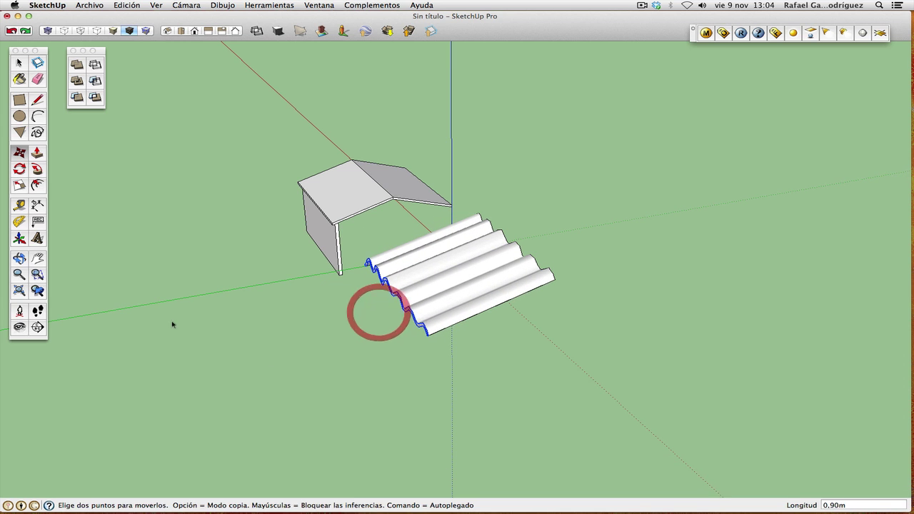
Draw a narrow ground rectangle about 4.65 by 0.35 m along the red axis, in front of the corrugated sheet's raised end.
{"action": "left_click", "coordinate": [19, 258]}
{"action": "left_click_drag", "start_coordinate": [479, 327], "coordinate": [628, 279]}
{"action": "left_click", "coordinate": [20, 63]}
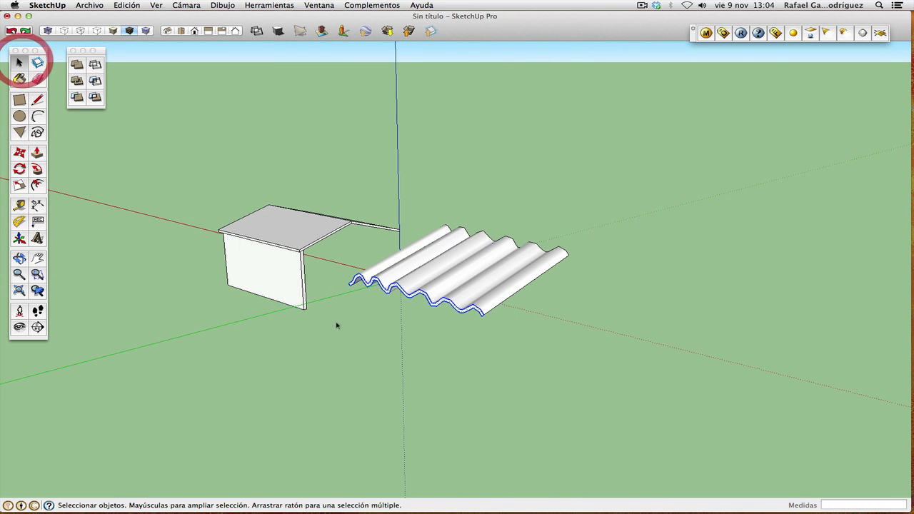
{"action": "left_click", "coordinate": [341, 330]}
{"action": "left_click", "coordinate": [19, 258]}
{"action": "left_click_drag", "start_coordinate": [442, 335], "coordinate": [426, 309]}
{"action": "left_click", "coordinate": [20, 100]}
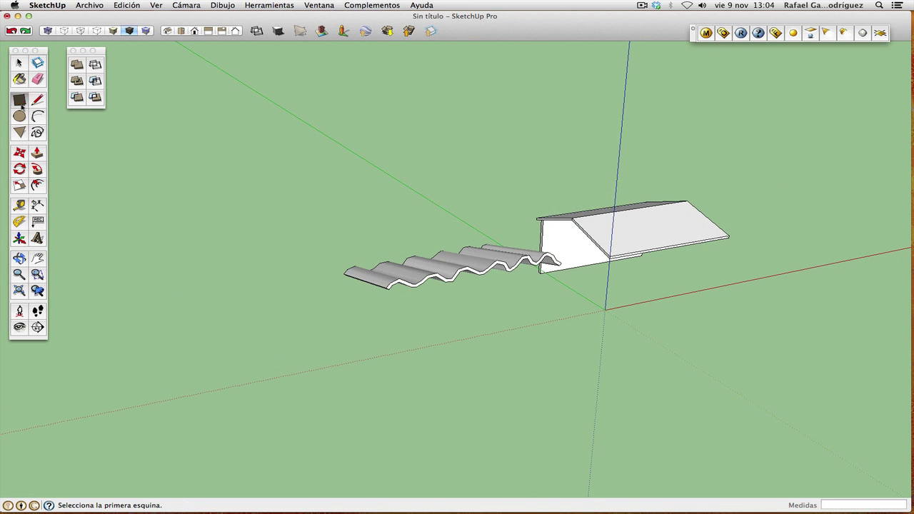
{"action": "left_click", "coordinate": [358, 359]}
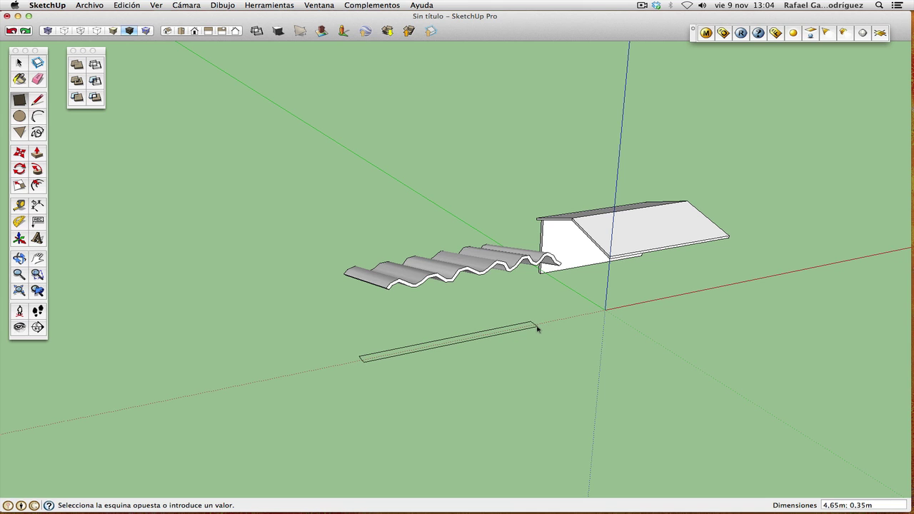
{"action": "left_click", "coordinate": [536, 327]}
Make the whole corrugated sheet a component with the default settings.
{"action": "left_click", "coordinate": [19, 63]}
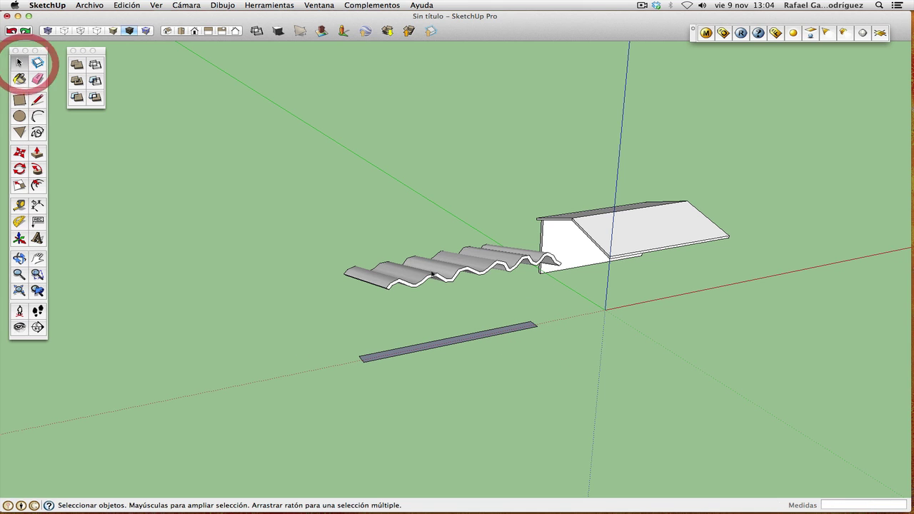
{"action": "triple_click", "coordinate": [437, 279]}
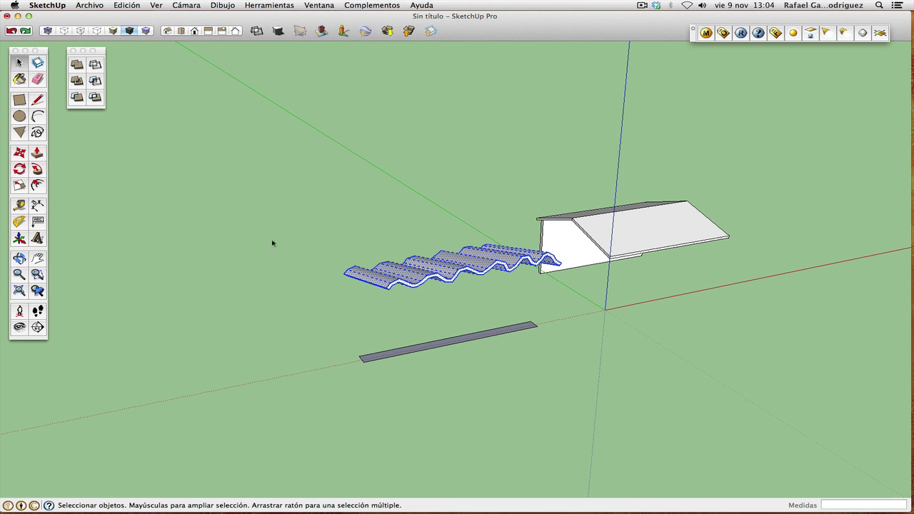
{"action": "left_click", "coordinate": [37, 64]}
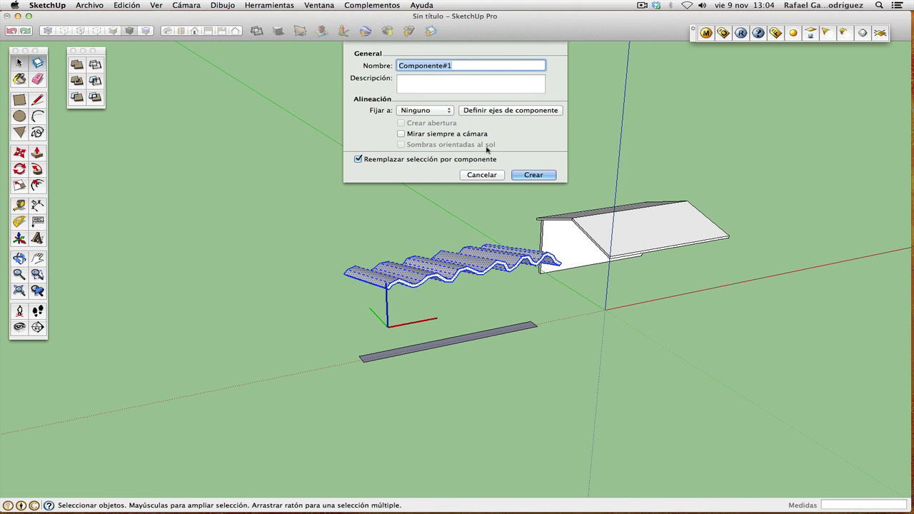
{"action": "left_click", "coordinate": [533, 175]}
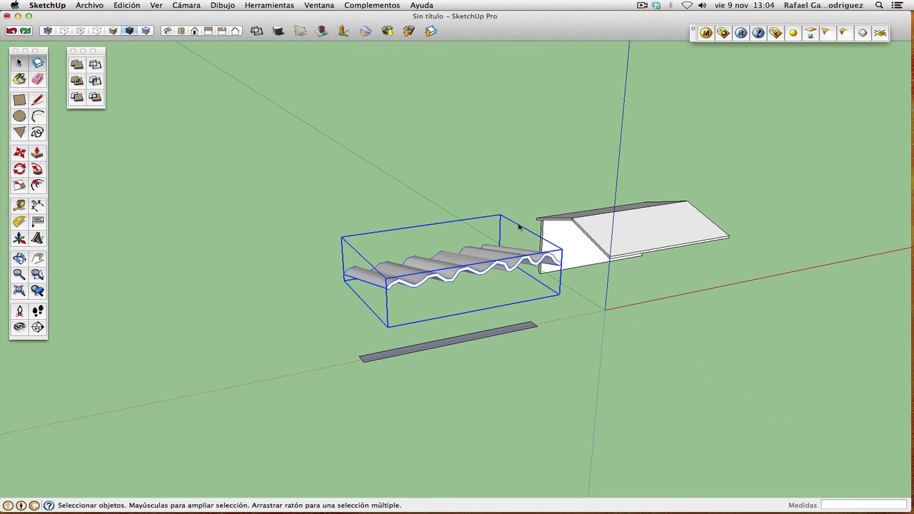
Push/Pull the narrow ground rectangle up about 2.83 m into a wall.
{"action": "left_click", "coordinate": [436, 344]}
{"action": "left_click", "coordinate": [37, 152]}
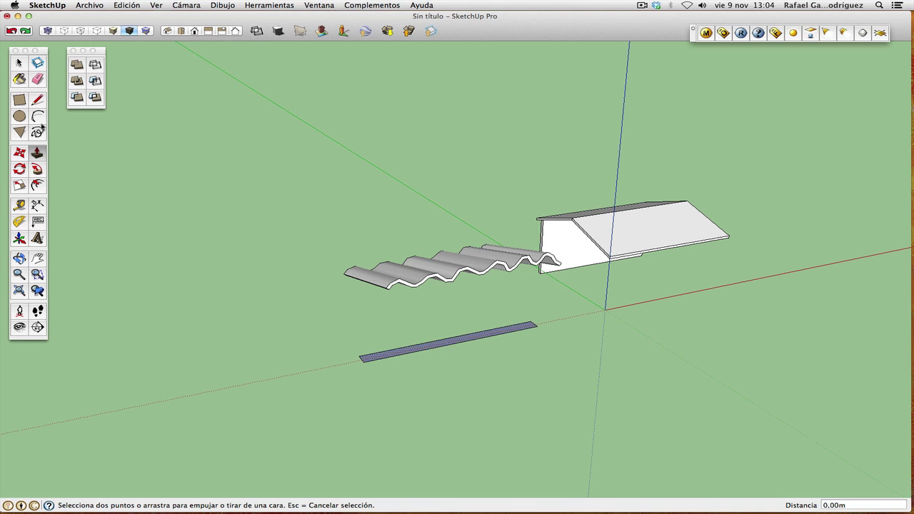
{"action": "left_click", "coordinate": [18, 62]}
{"action": "left_click", "coordinate": [172, 195]}
{"action": "left_click", "coordinate": [37, 152]}
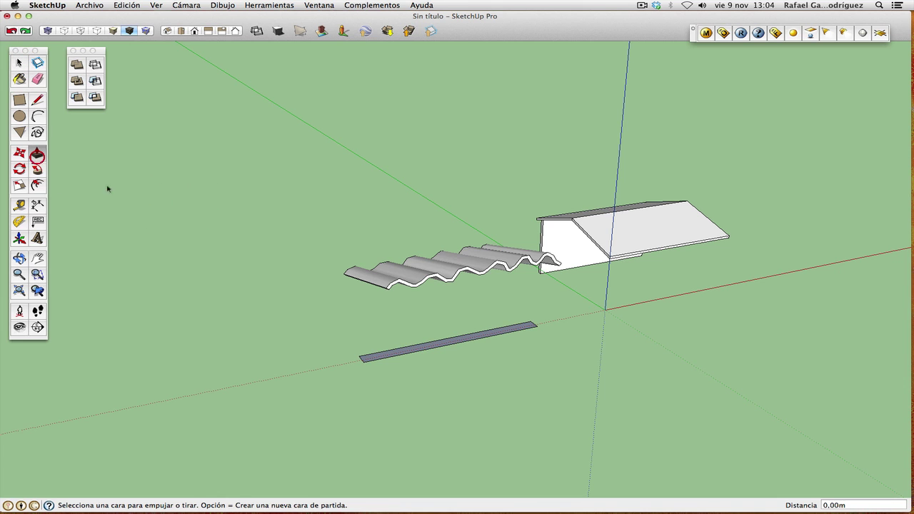
{"action": "left_click_drag", "start_coordinate": [439, 343], "coordinate": [442, 246]}
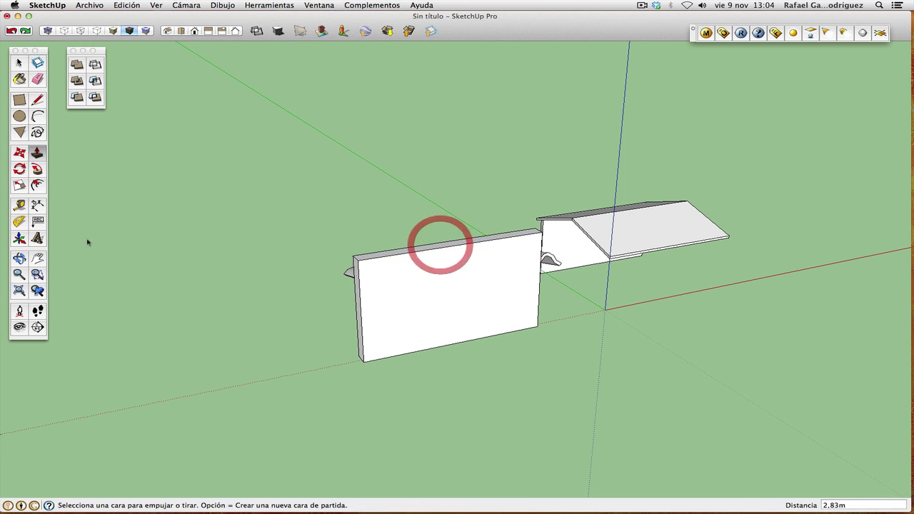
Thin the wall by pushing its large face on the corrugated sheet's side inward about 0.18 m.
{"action": "left_click", "coordinate": [19, 257]}
{"action": "left_click_drag", "start_coordinate": [218, 257], "coordinate": [693, 280]}
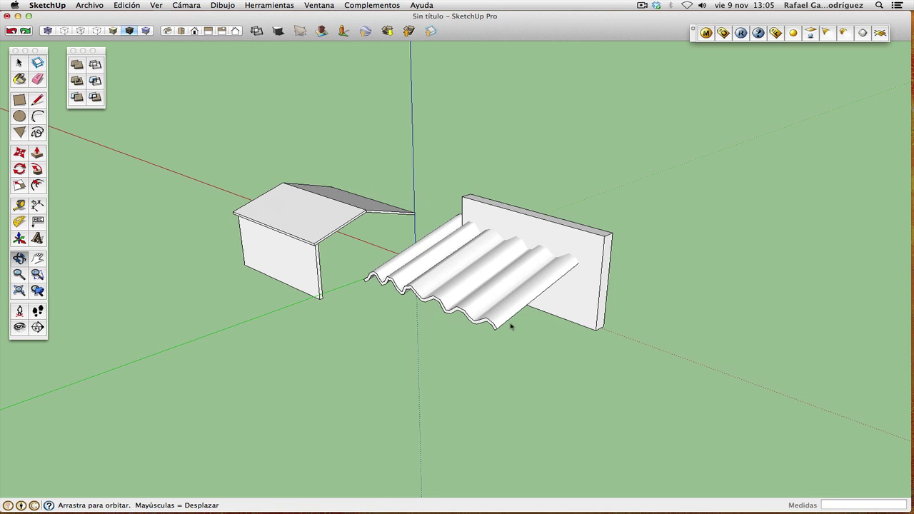
{"action": "left_click_drag", "start_coordinate": [562, 294], "coordinate": [349, 321]}
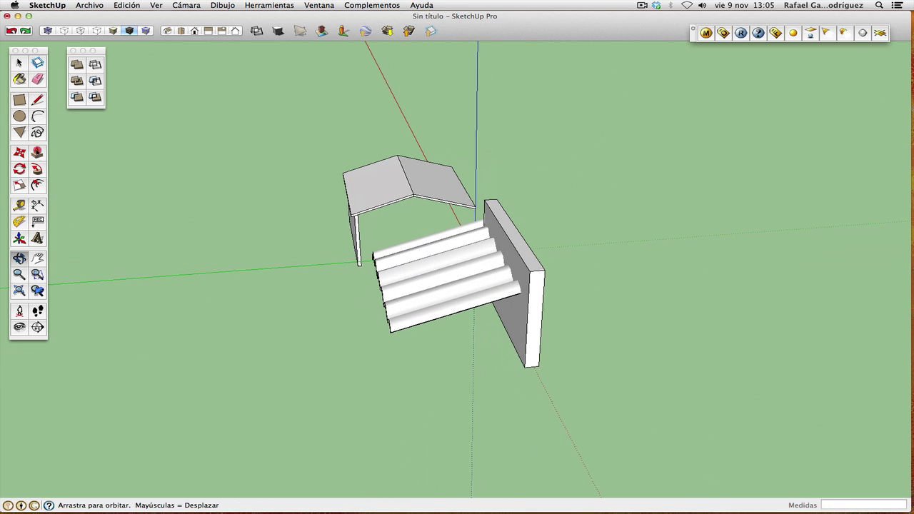
{"action": "left_click", "coordinate": [37, 153]}
{"action": "left_click_drag", "start_coordinate": [508, 264], "coordinate": [521, 262]}
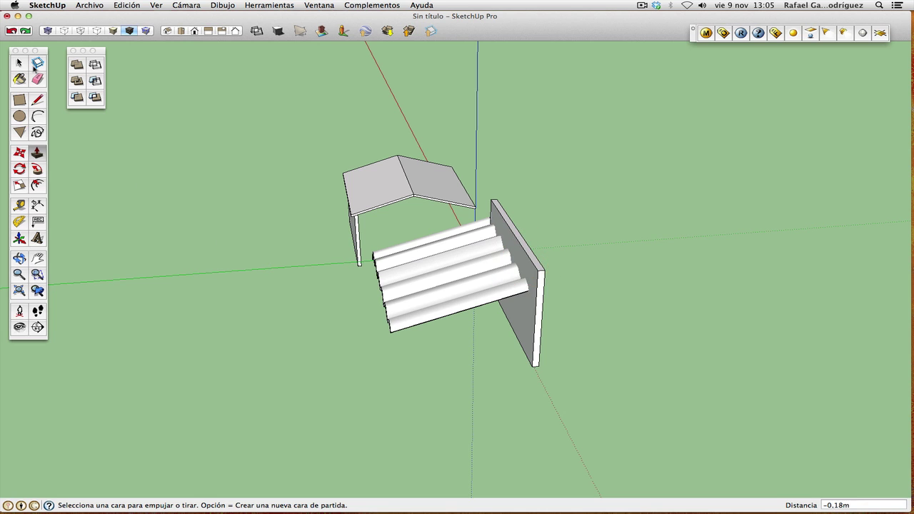
Make the whole thinned wall a component with the default settings.
{"action": "key", "text": "space"}
{"action": "triple_click", "coordinate": [532, 322]}
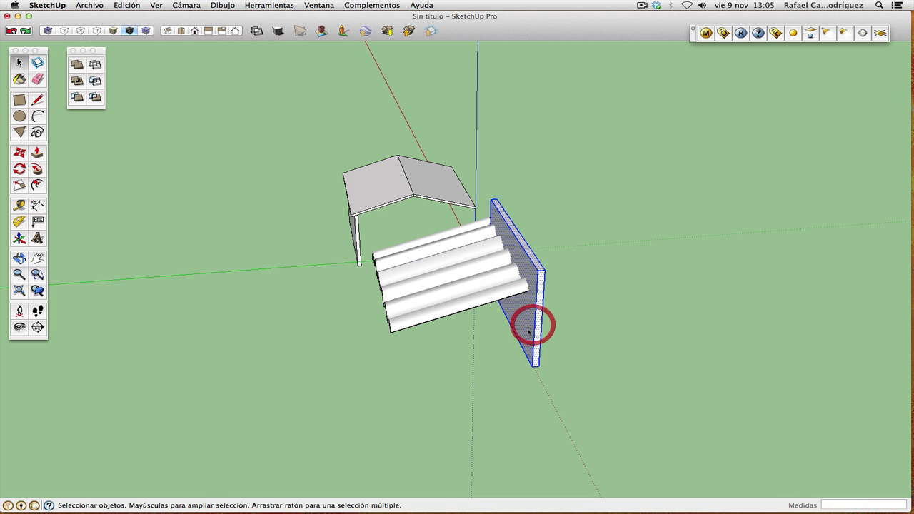
{"action": "left_click", "coordinate": [38, 63]}
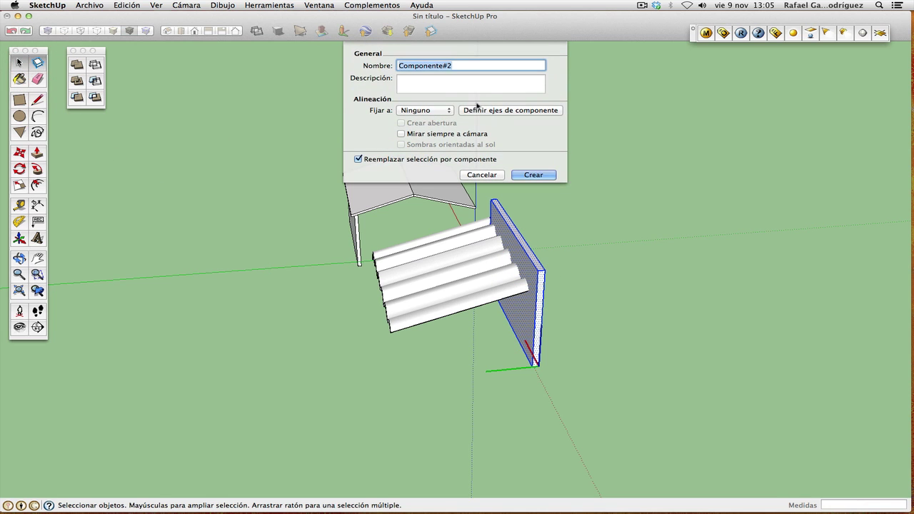
{"action": "left_click", "coordinate": [532, 174]}
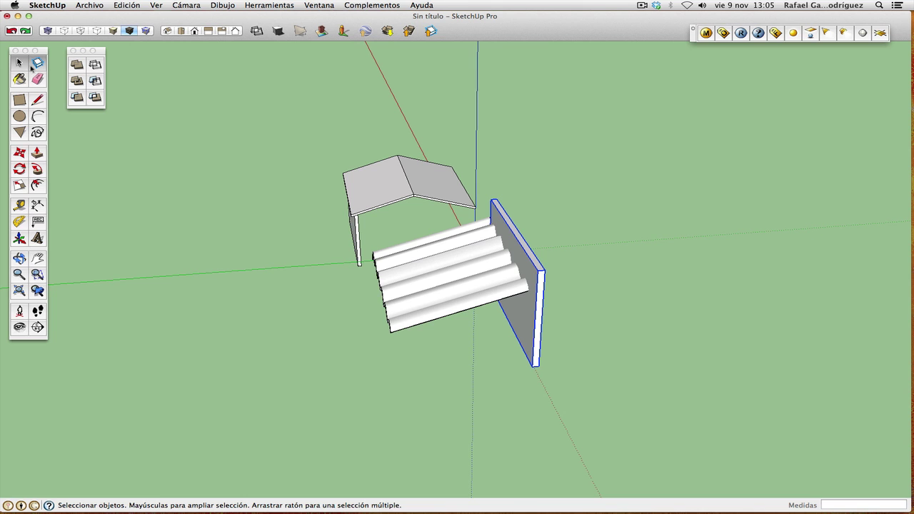
Move the wall about 0.59 m along the green axis into the corrugated sheet, and about 0.64 m along the red axis to align them.
{"action": "left_click", "coordinate": [20, 154]}
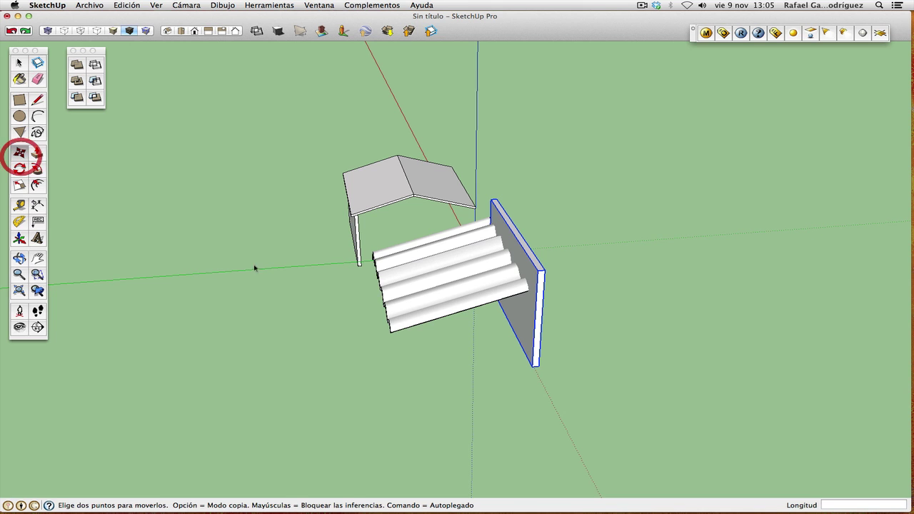
{"action": "left_click", "coordinate": [546, 385]}
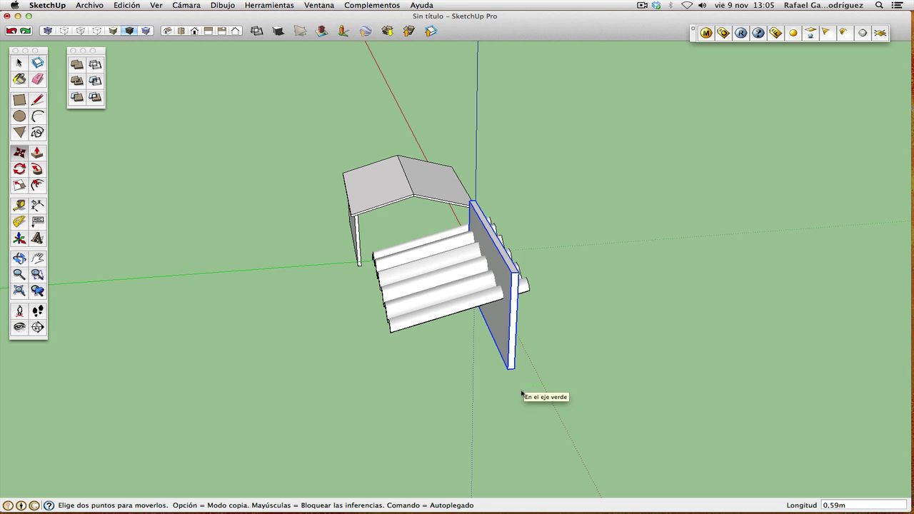
{"action": "left_click", "coordinate": [520, 392]}
{"action": "left_click", "coordinate": [19, 258]}
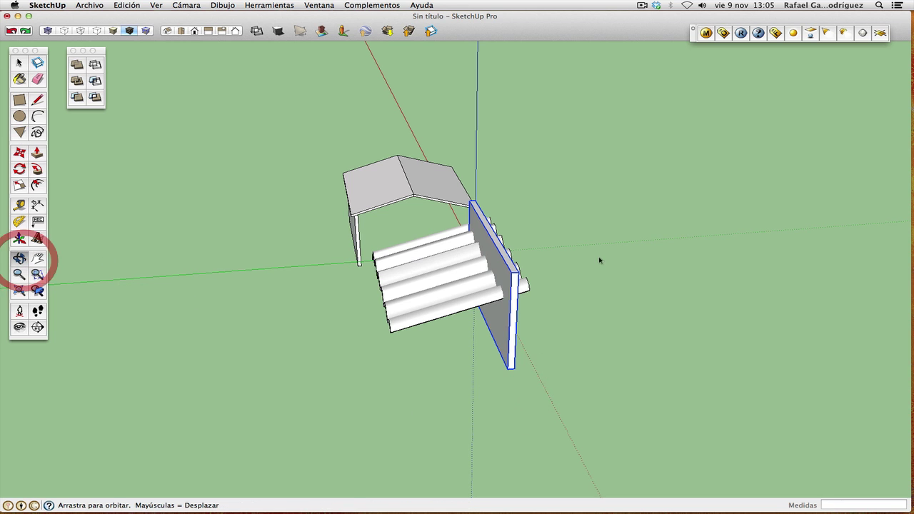
{"action": "left_click_drag", "start_coordinate": [598, 259], "coordinate": [284, 258]}
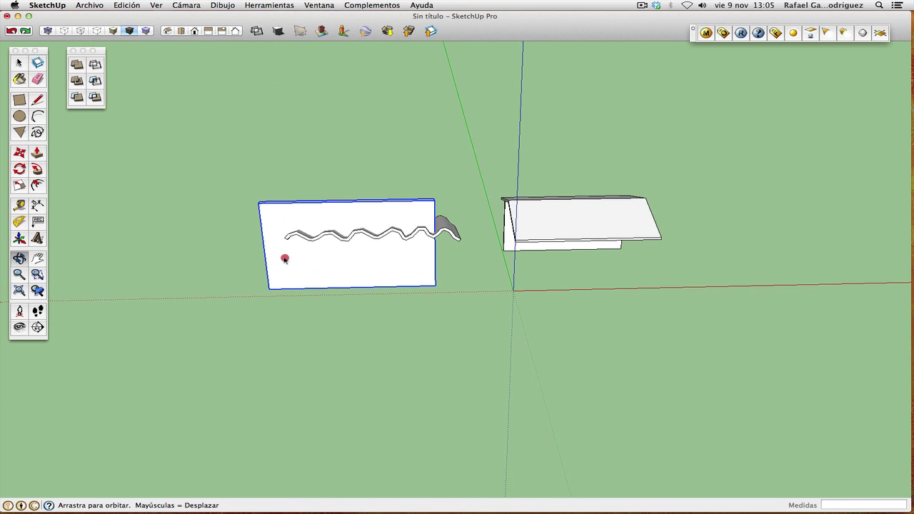
{"action": "left_click", "coordinate": [20, 153]}
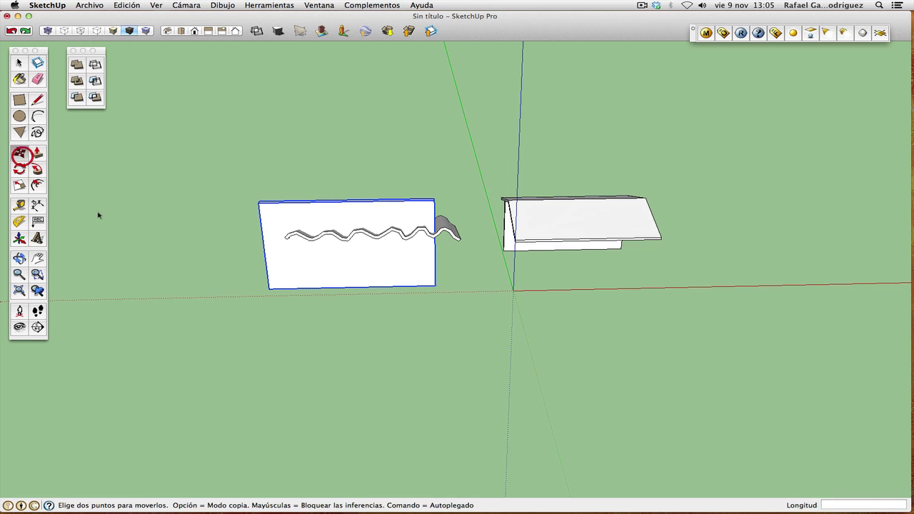
{"action": "left_click", "coordinate": [281, 348]}
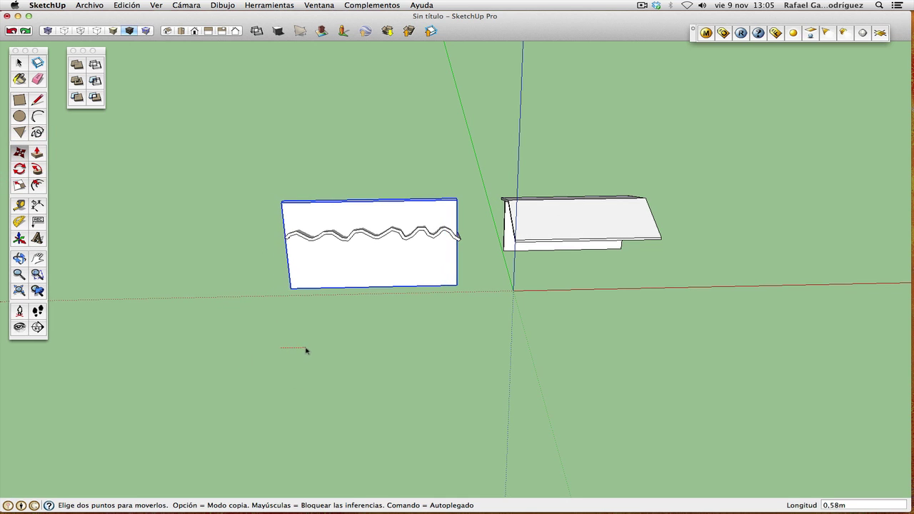
{"action": "left_click", "coordinate": [307, 350]}
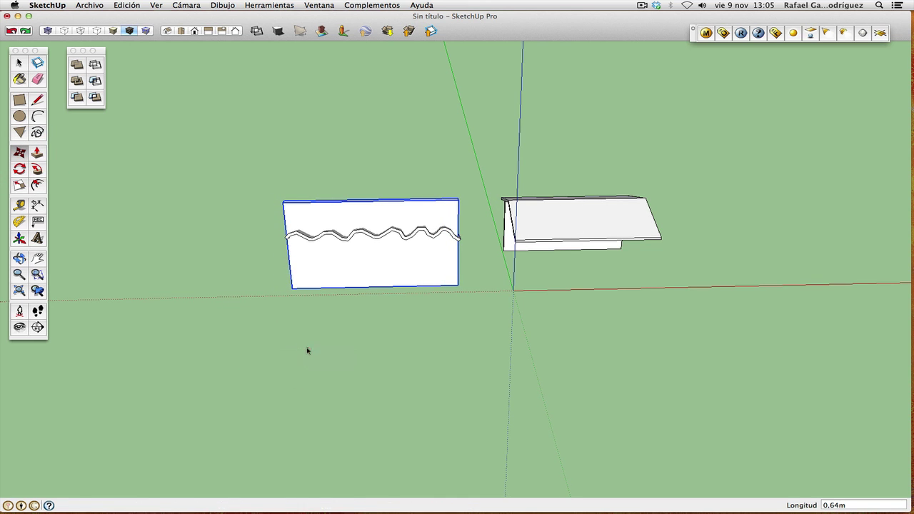
Open the wall component for editing and push its end face farthest from the building inward about 0.18 m.
{"action": "left_click", "coordinate": [21, 259]}
{"action": "left_click_drag", "start_coordinate": [314, 307], "coordinate": [459, 286]}
{"action": "left_click", "coordinate": [20, 62]}
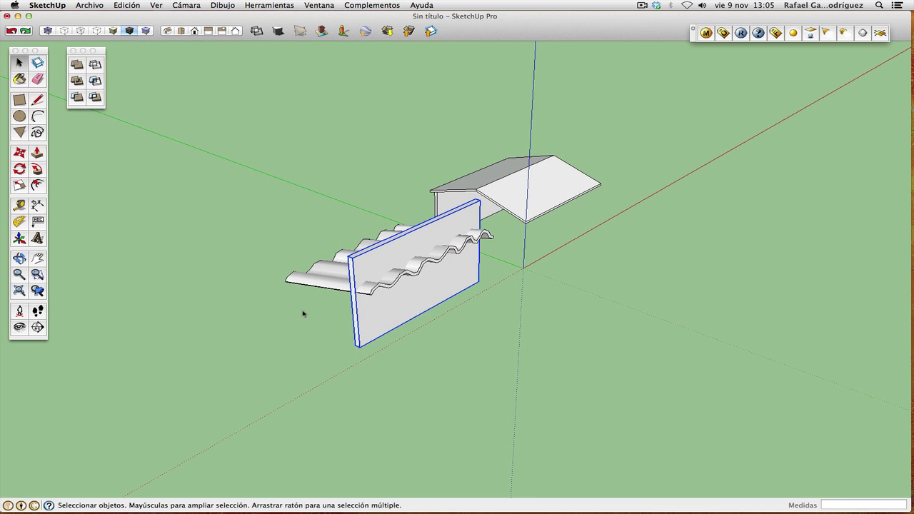
{"action": "double_click", "coordinate": [357, 307]}
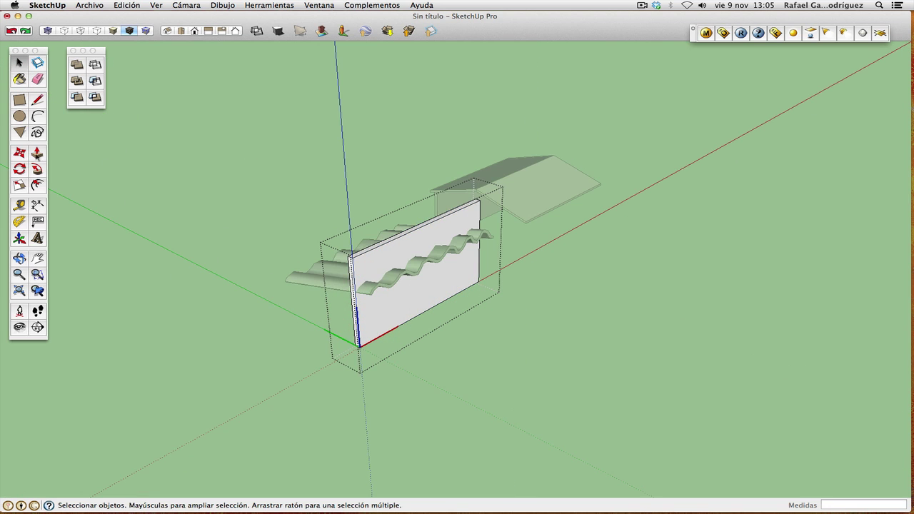
{"action": "left_click", "coordinate": [38, 153]}
{"action": "left_click_drag", "start_coordinate": [355, 287], "coordinate": [362, 291]}
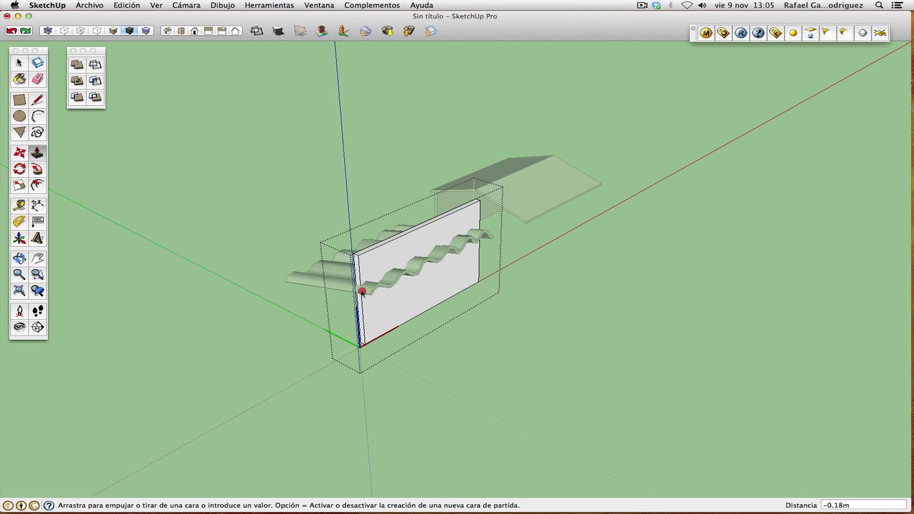
{"action": "left_click", "coordinate": [360, 291]}
{"action": "left_click", "coordinate": [19, 63]}
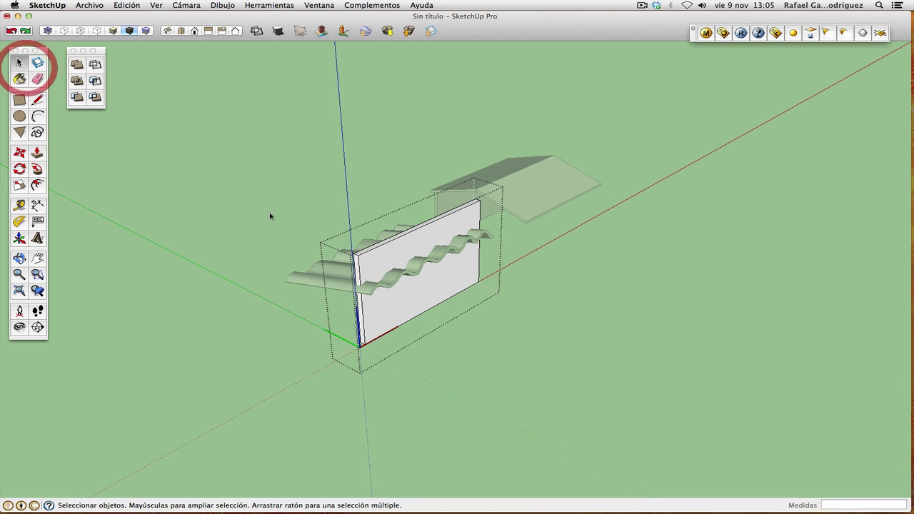
Stop editing the wall component, locate the Solids palette among the tool palettes and place it in free space near the model.
{"action": "left_click", "coordinate": [274, 220]}
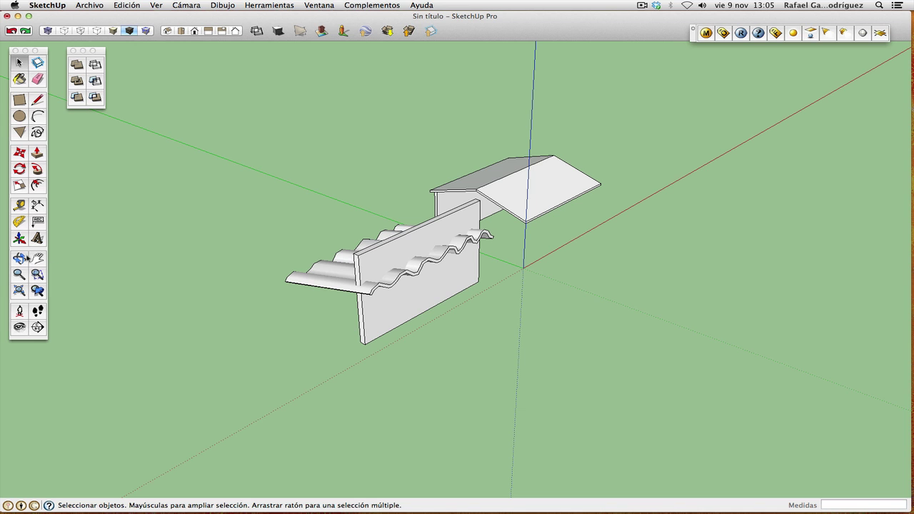
{"action": "left_click", "coordinate": [19, 259]}
{"action": "left_click_drag", "start_coordinate": [147, 255], "coordinate": [593, 235]}
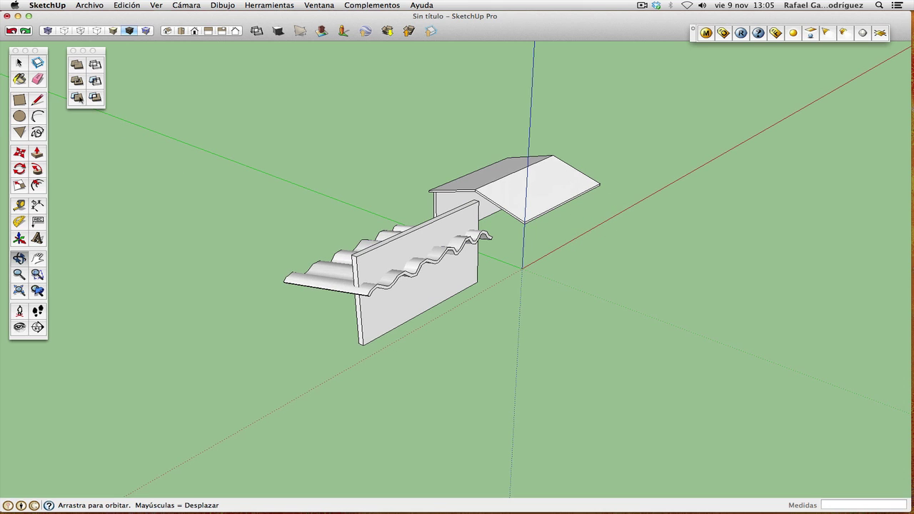
{"action": "left_click_drag", "start_coordinate": [98, 55], "coordinate": [136, 87]}
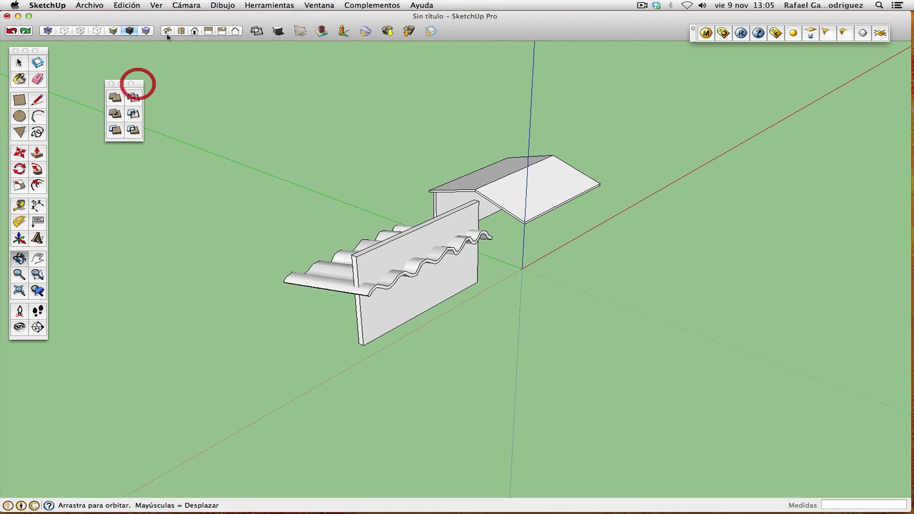
{"action": "left_click", "coordinate": [157, 5]}
{"action": "mouse_move", "coordinate": [170, 16]}
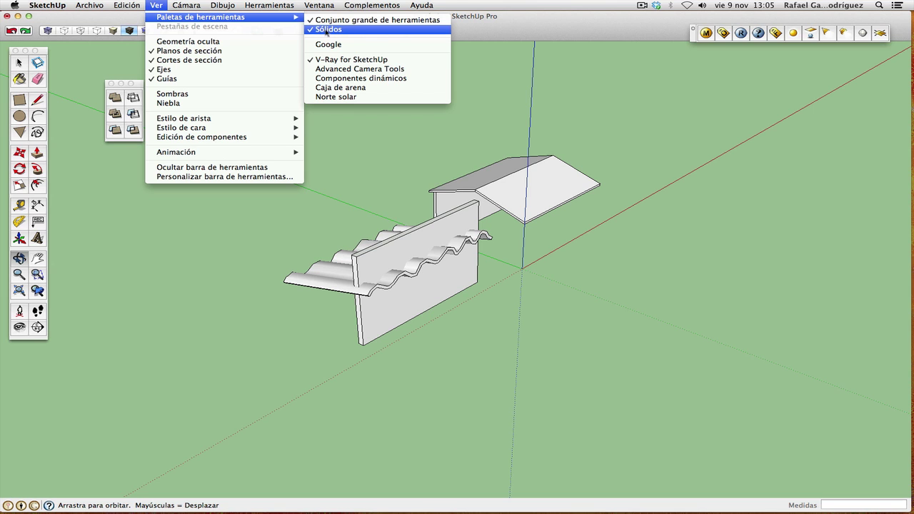
{"action": "left_click", "coordinate": [139, 83]}
{"action": "left_click_drag", "start_coordinate": [138, 83], "coordinate": [163, 187]}
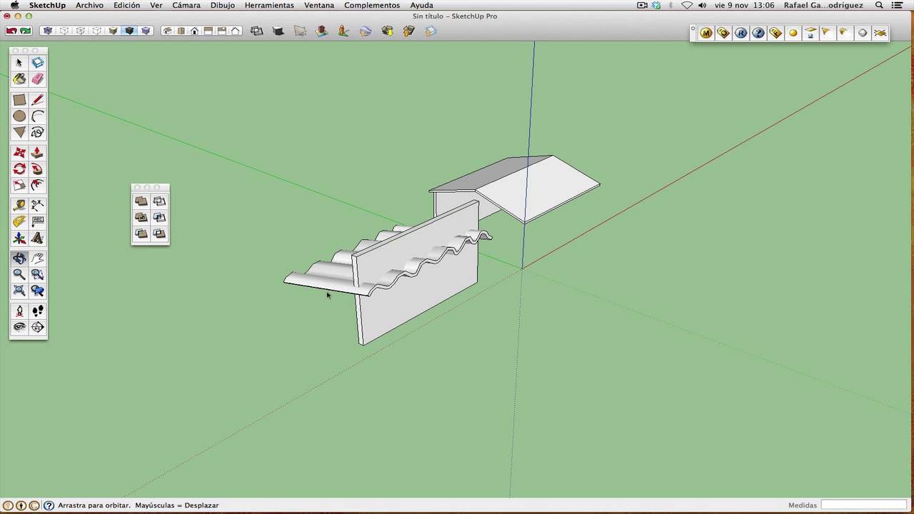
Combine the corrugated sheet and the wall with Outer Shell, and undo the operation.
{"action": "left_click", "coordinate": [141, 202]}
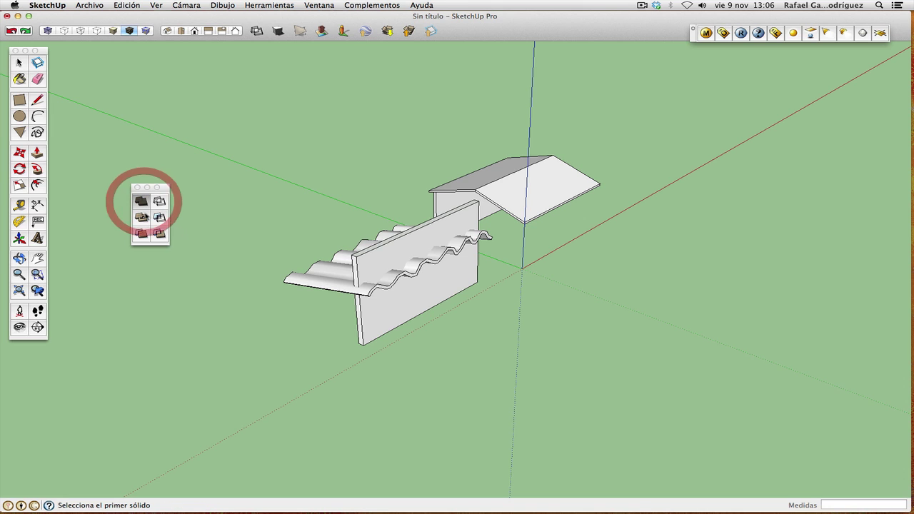
{"action": "left_click", "coordinate": [317, 281]}
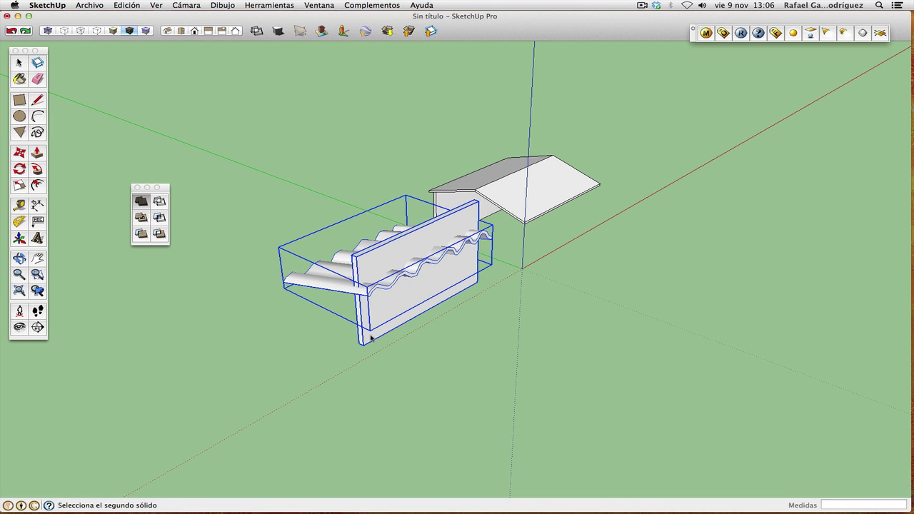
{"action": "left_click", "coordinate": [371, 333]}
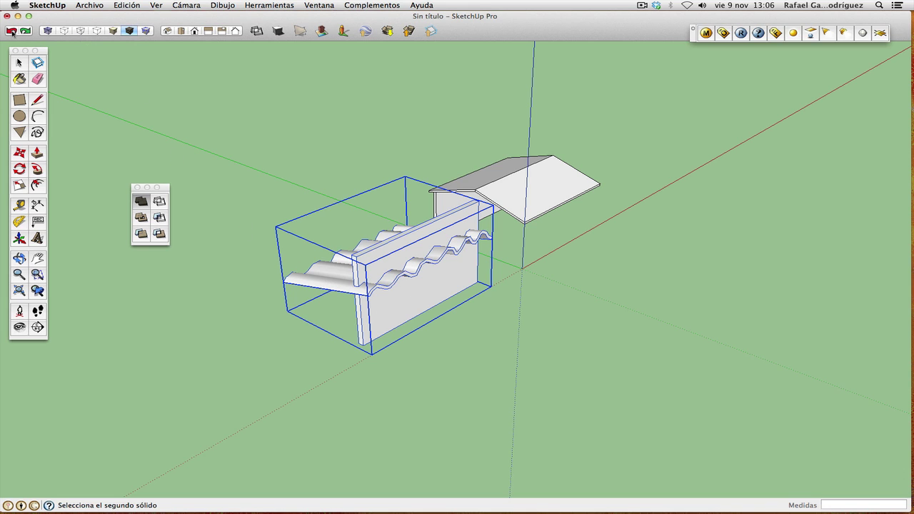
{"action": "left_click", "coordinate": [12, 32]}
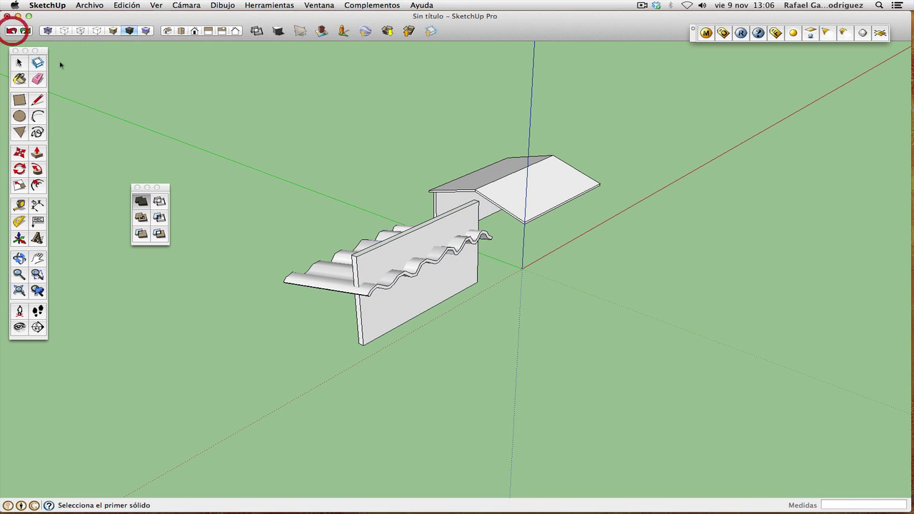
Merge the corrugated sheet with the wall using the Union solid operation.
{"action": "left_click", "coordinate": [140, 217]}
{"action": "left_click", "coordinate": [311, 280]}
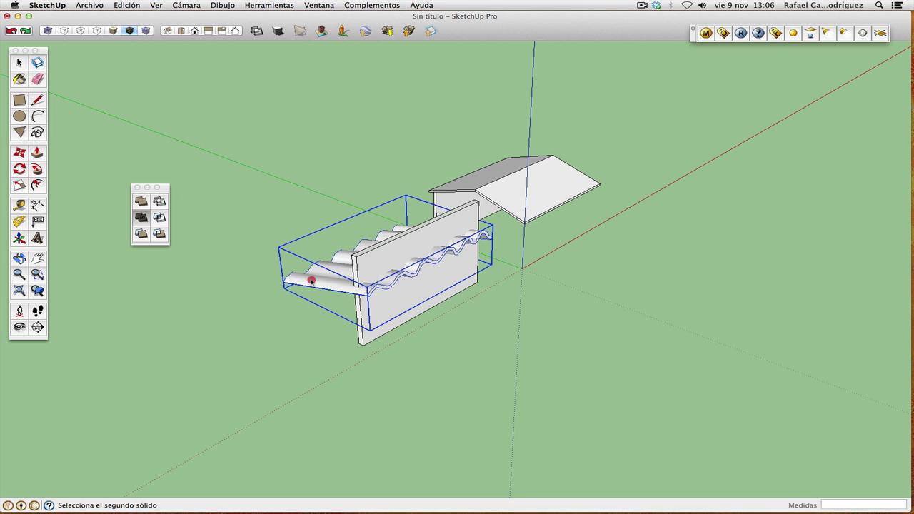
{"action": "left_click", "coordinate": [379, 334]}
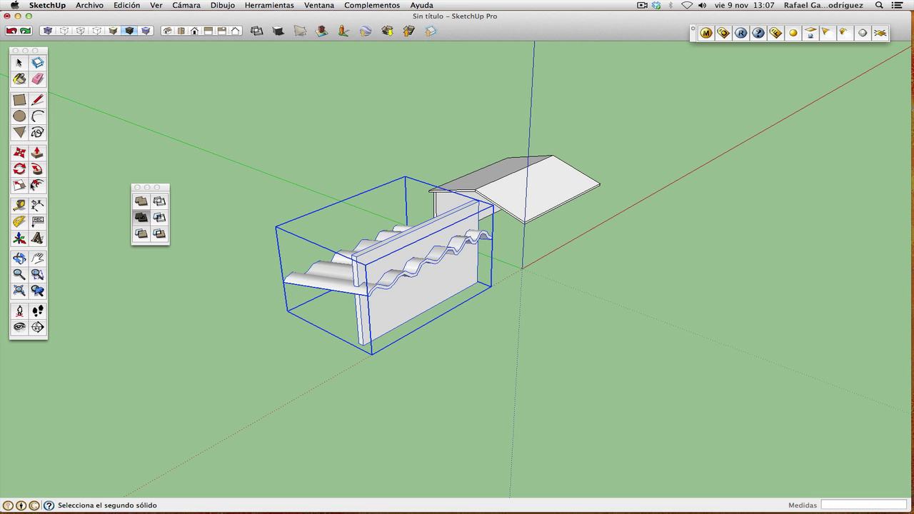
Open the merged sheet and wall for editing, examine how their geometry and faces connect, and leave the edit.
{"action": "left_click", "coordinate": [19, 257]}
{"action": "left_click_drag", "start_coordinate": [327, 285], "coordinate": [362, 268]}
{"action": "key", "text": "space"}
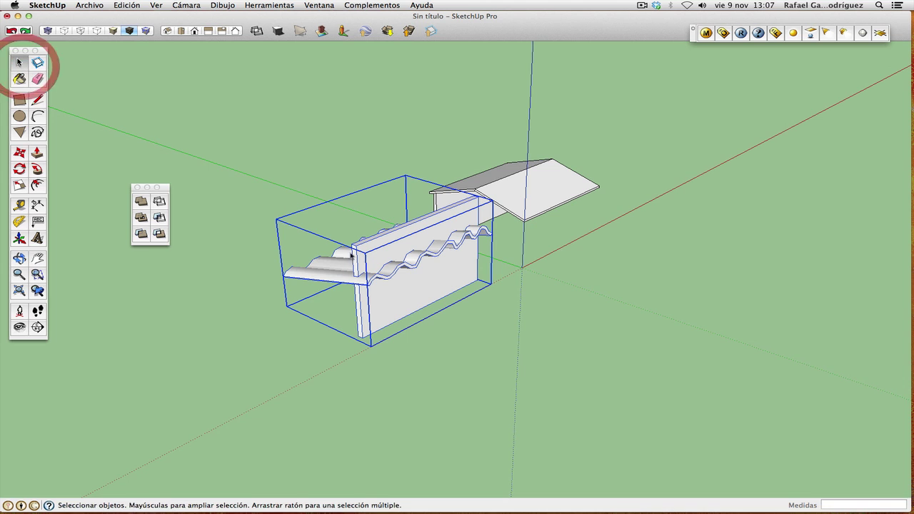
{"action": "double_click", "coordinate": [384, 257]}
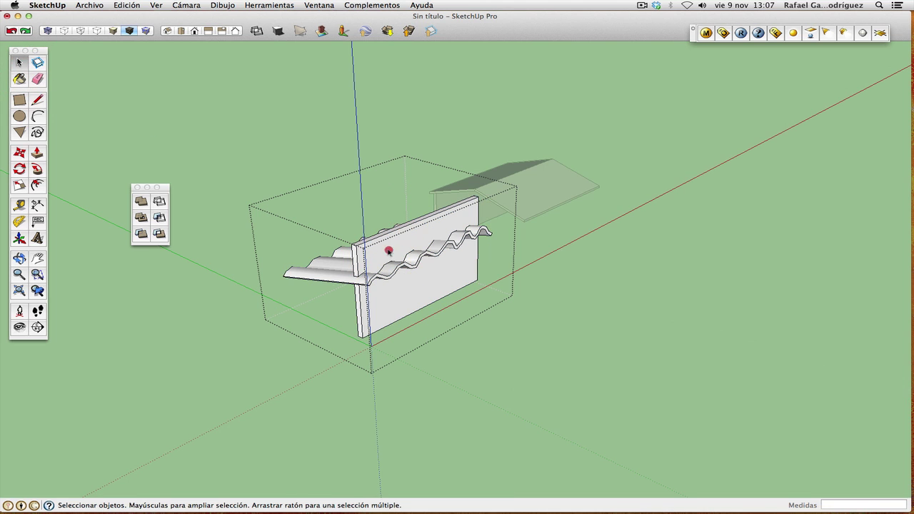
{"action": "left_click", "coordinate": [389, 255]}
{"action": "triple_click", "coordinate": [388, 250]}
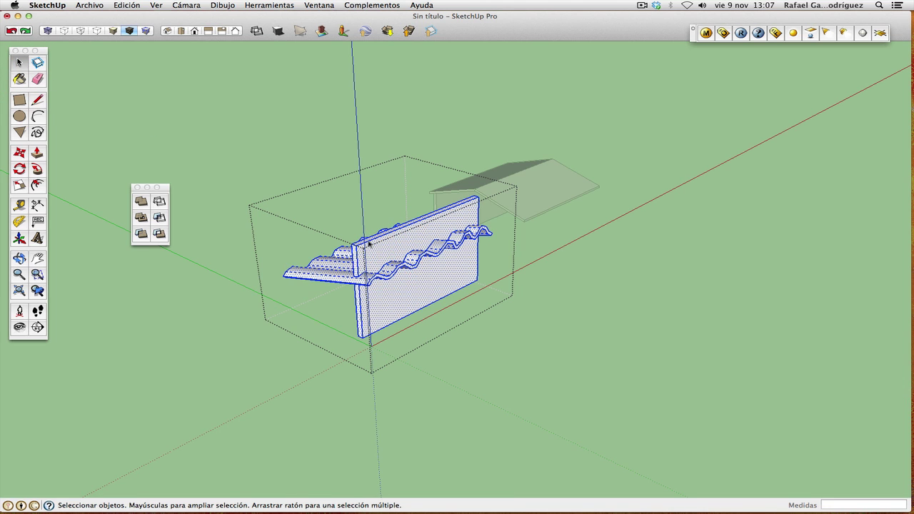
{"action": "left_click", "coordinate": [374, 240]}
{"action": "left_click", "coordinate": [377, 237]}
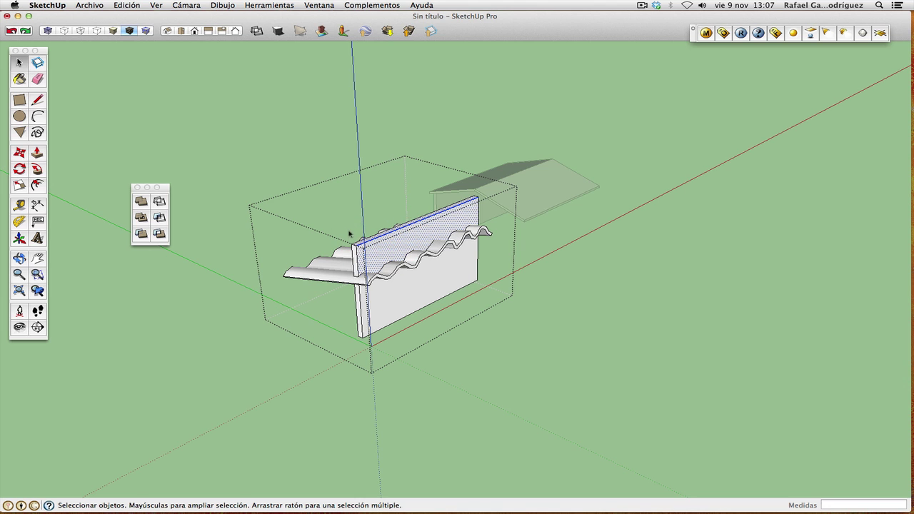
{"action": "left_click", "coordinate": [19, 257]}
{"action": "left_click_drag", "start_coordinate": [281, 249], "coordinate": [317, 238]}
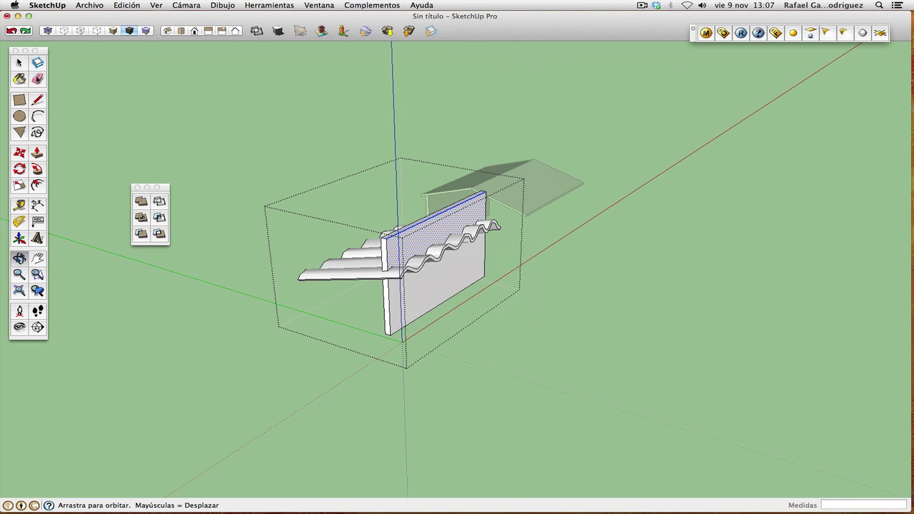
{"action": "left_click", "coordinate": [20, 63]}
{"action": "left_click", "coordinate": [222, 150]}
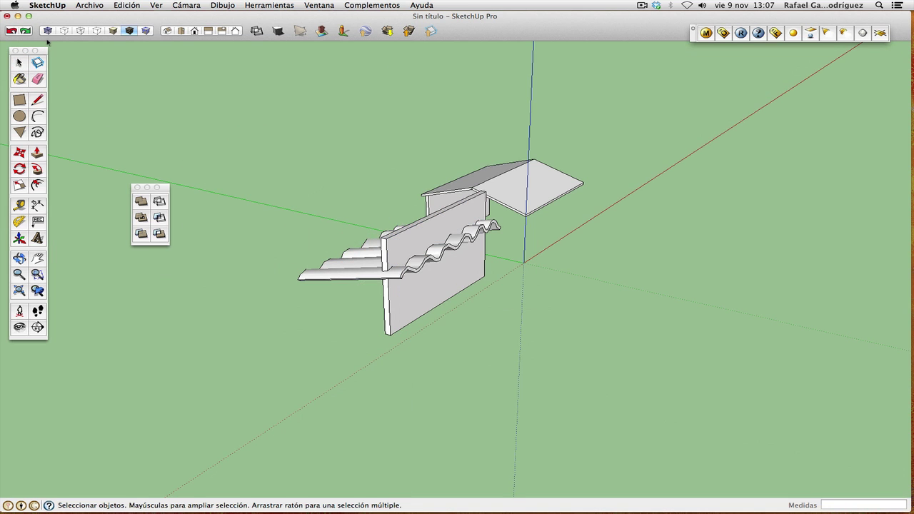
Undo the union of the corrugated sheet and the wall.
{"action": "left_click", "coordinate": [11, 31]}
{"action": "left_click", "coordinate": [25, 31]}
{"action": "left_click", "coordinate": [11, 31]}
Trim the wall using the corrugated sheet as the cutting solid.
{"action": "left_click", "coordinate": [141, 234]}
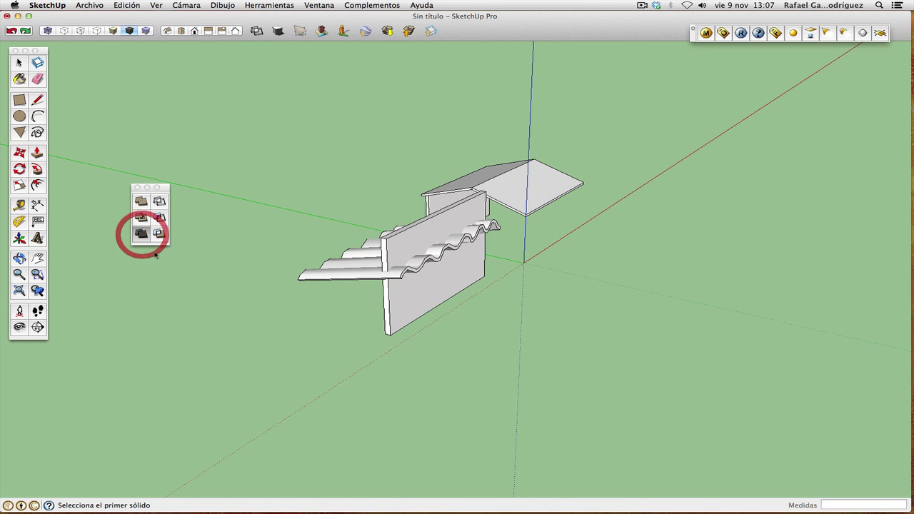
{"action": "left_click", "coordinate": [350, 274]}
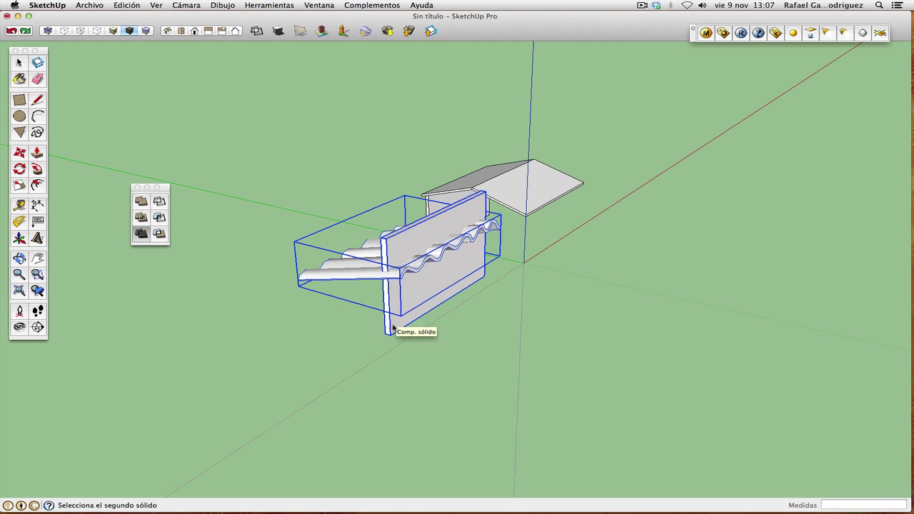
{"action": "left_click", "coordinate": [392, 323]}
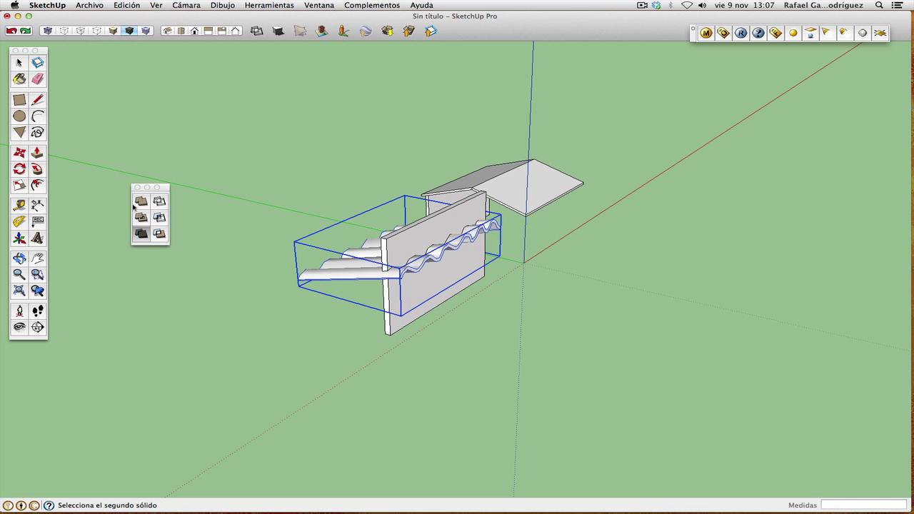
Open the trimmed wall component, delete the part above the corrugated sheet and leave the edit.
{"action": "left_click", "coordinate": [19, 62]}
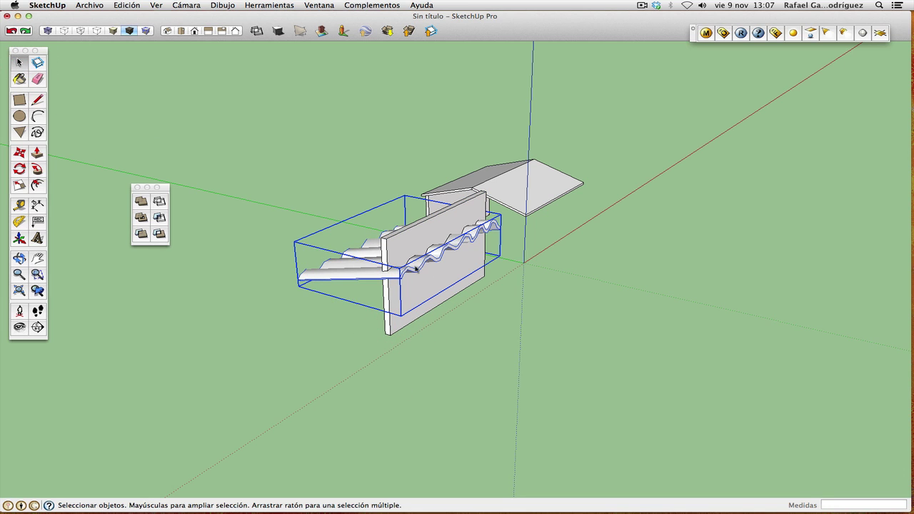
{"action": "left_click", "coordinate": [374, 279]}
{"action": "left_click", "coordinate": [391, 300]}
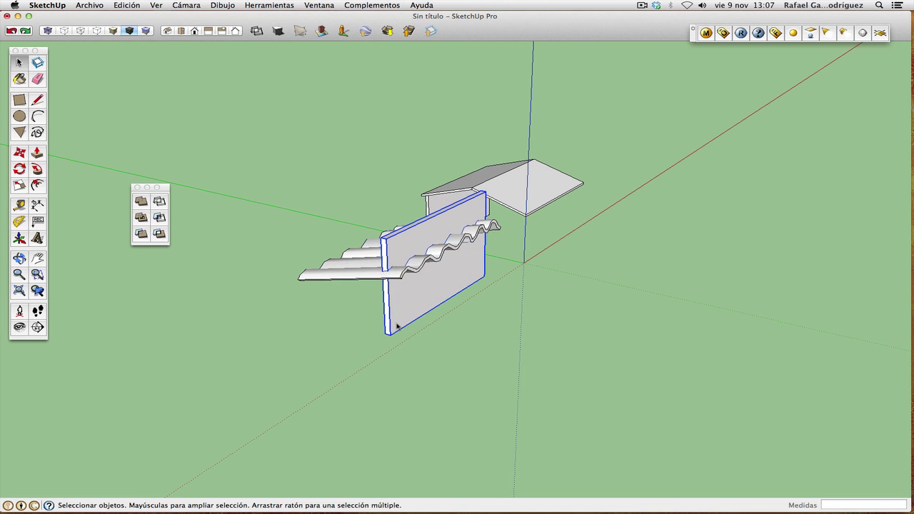
{"action": "double_click", "coordinate": [388, 297]}
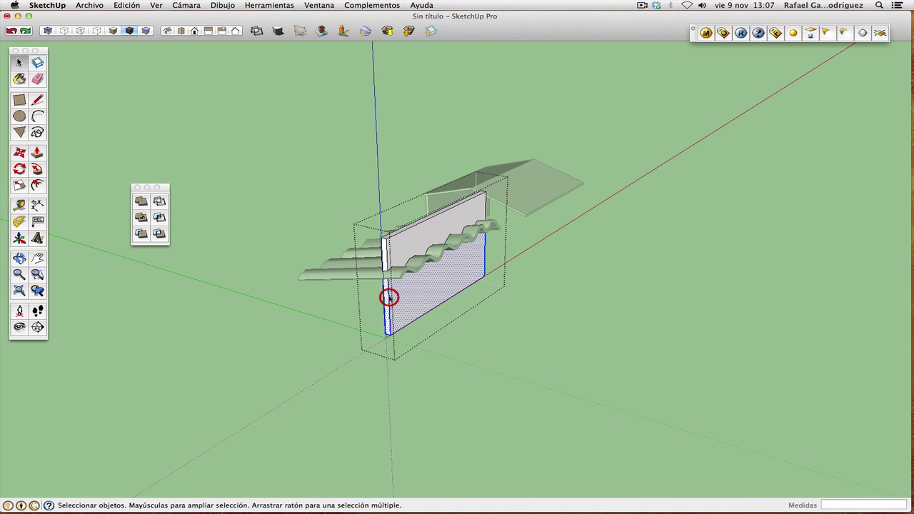
{"action": "left_click", "coordinate": [385, 247]}
{"action": "left_click", "coordinate": [381, 245]}
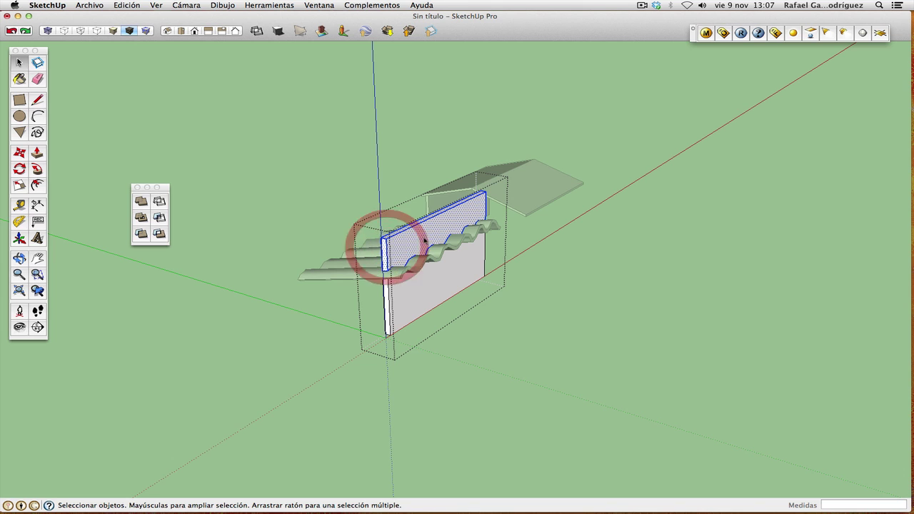
{"action": "key", "text": "Delete"}
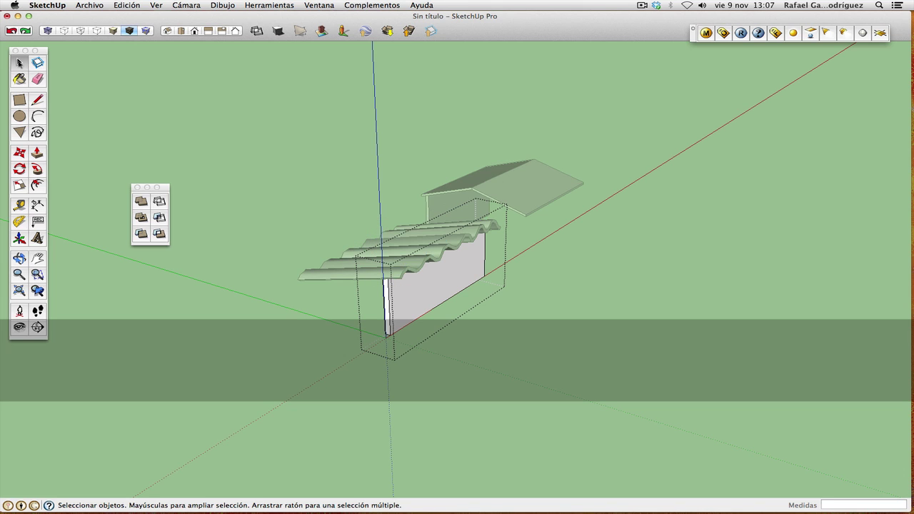
{"action": "left_click", "coordinate": [19, 63]}
{"action": "left_click", "coordinate": [283, 202]}
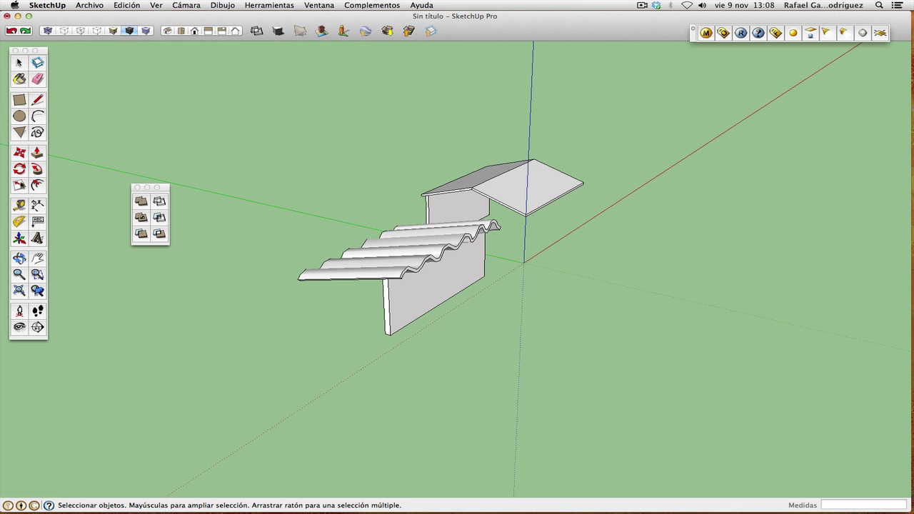
Temporarily lift the corrugated sheet about 1.39 m along the blue axis to examine the wall's cut top edge, and cancel the move.
{"action": "left_click", "coordinate": [20, 154]}
{"action": "left_click", "coordinate": [19, 259]}
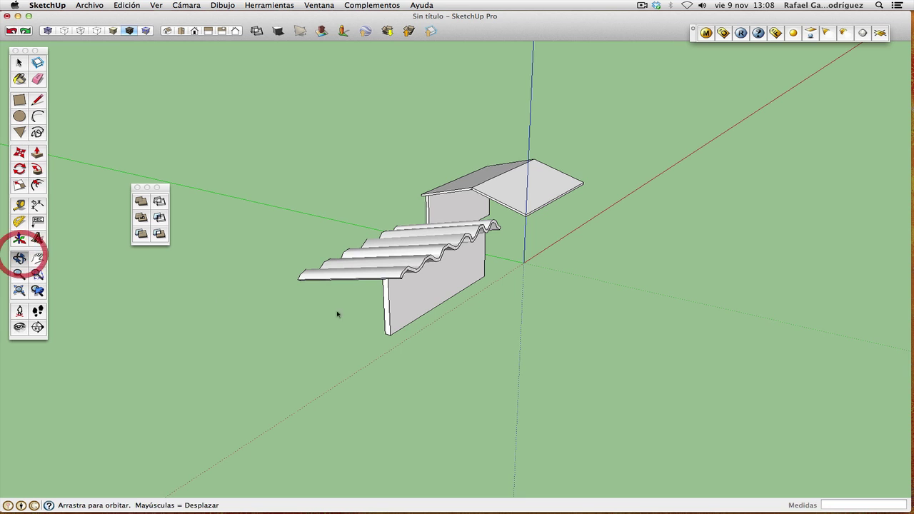
{"action": "left_click_drag", "start_coordinate": [338, 312], "coordinate": [295, 288]}
{"action": "left_click", "coordinate": [20, 62]}
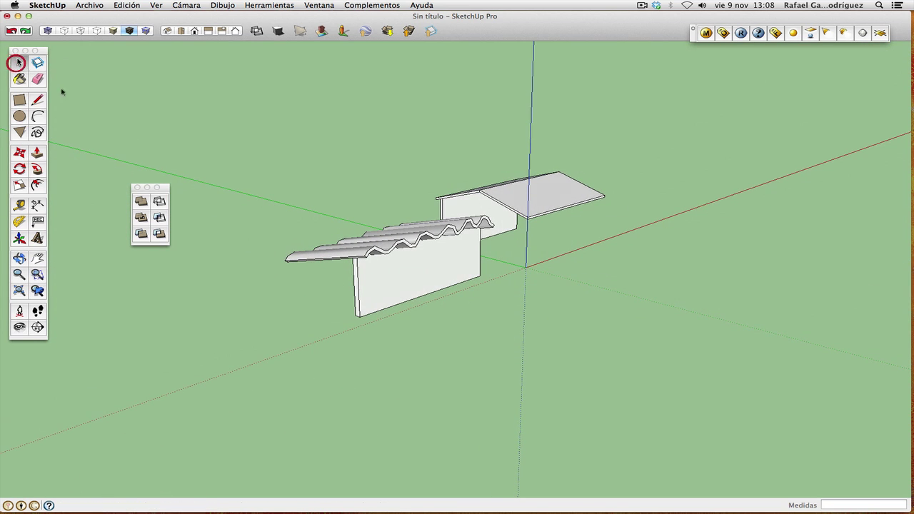
{"action": "left_click", "coordinate": [335, 247]}
{"action": "left_click", "coordinate": [19, 152]}
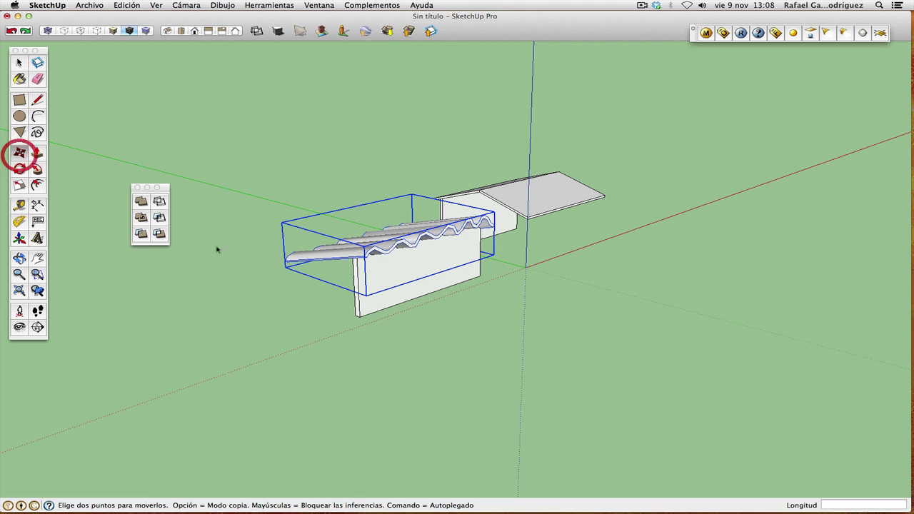
{"action": "left_click", "coordinate": [272, 293]}
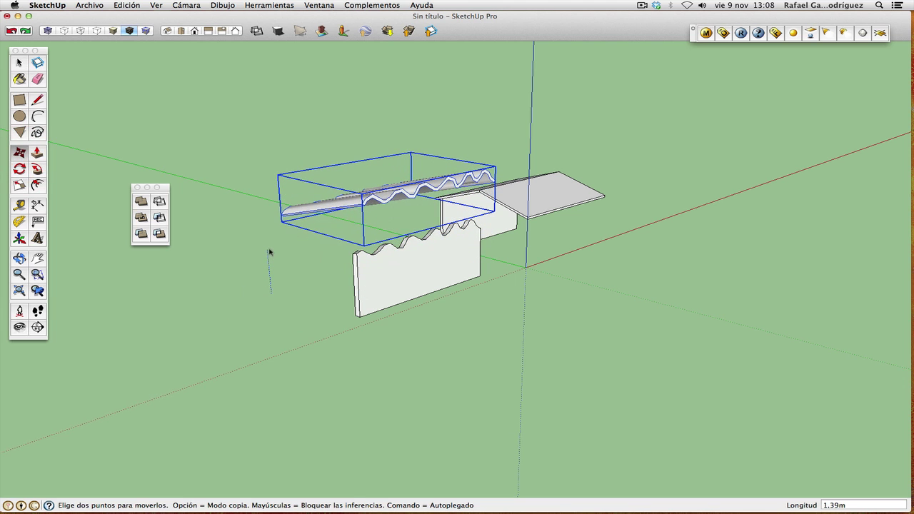
{"action": "key", "text": "Escape"}
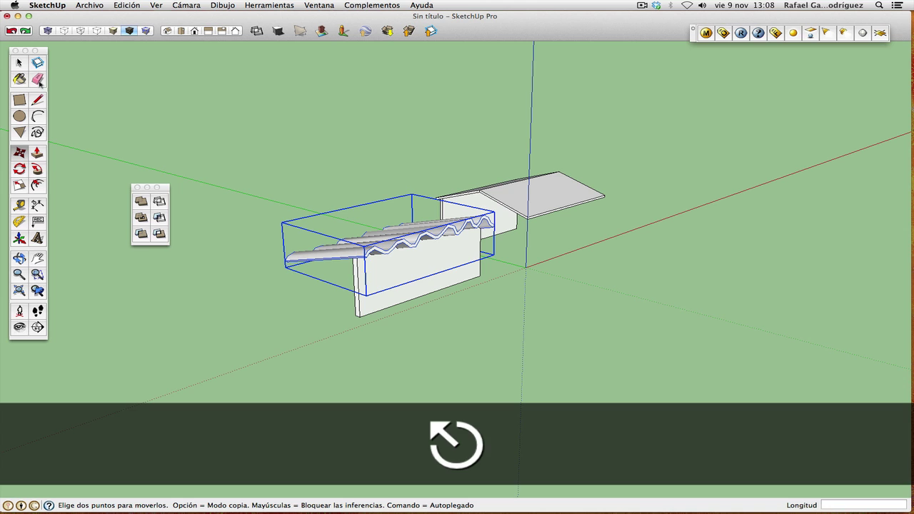
Undo the deletion of the wall's upper part and the trim made with the corrugated sheet.
{"action": "left_click", "coordinate": [11, 32]}
{"action": "left_click", "coordinate": [11, 31]}
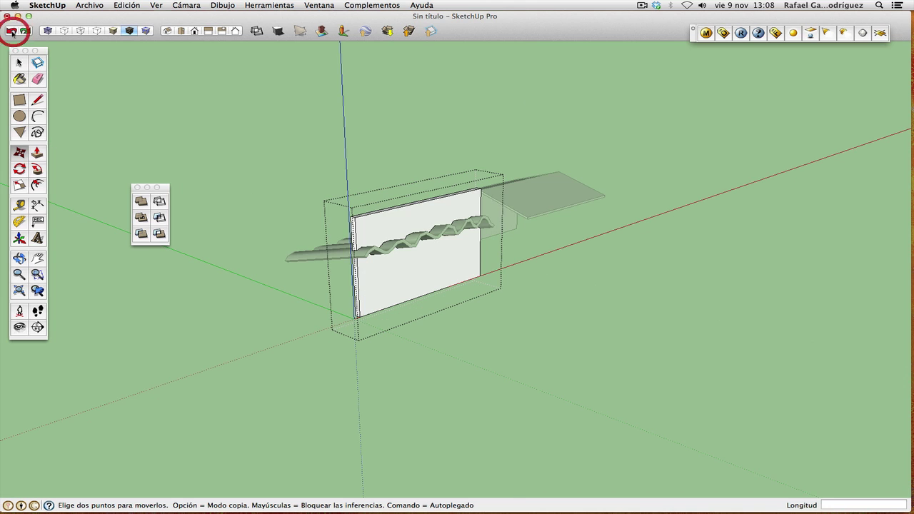
{"action": "left_click", "coordinate": [12, 32]}
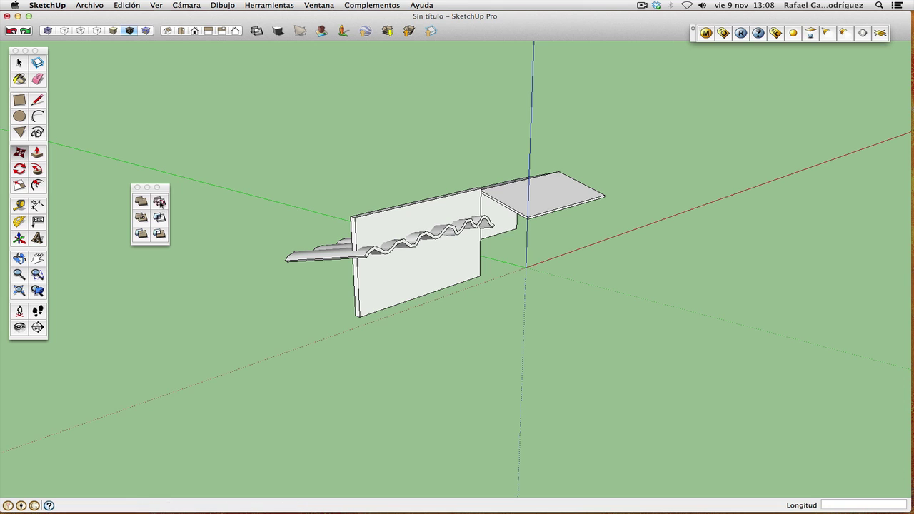
Intersect the corrugated sheet with the wall using the Intersect solid operation, keeping only their shared volume.
{"action": "left_click", "coordinate": [158, 201]}
{"action": "left_click", "coordinate": [322, 257]}
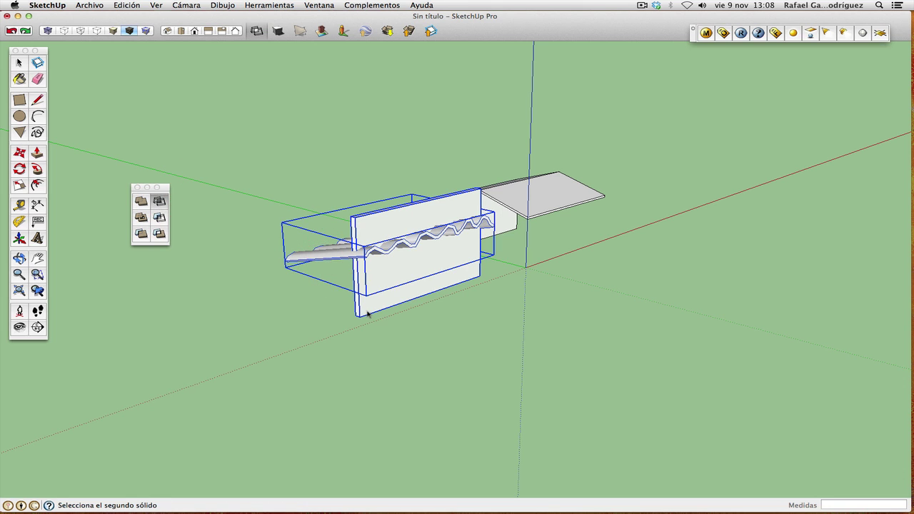
{"action": "left_click", "coordinate": [369, 313]}
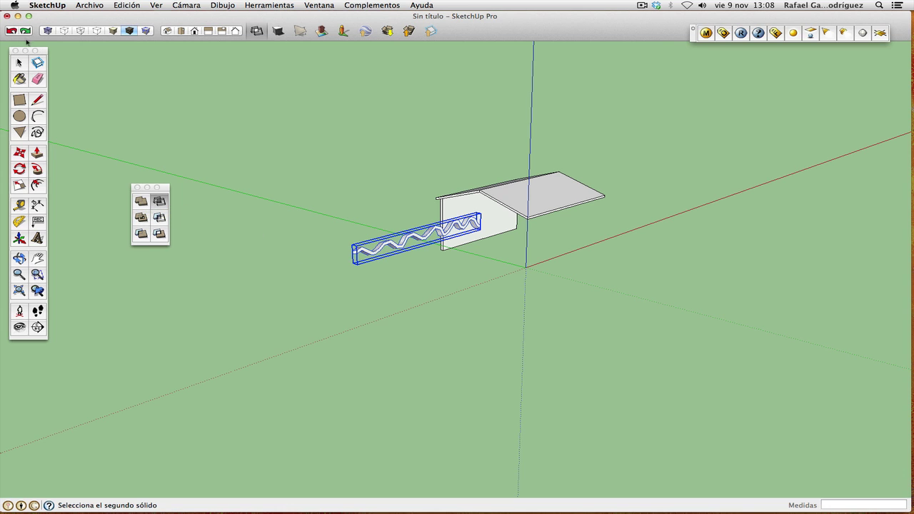
Undo the intersection and subtract the corrugated sheet from the wall with the Subtract solid operation.
{"action": "left_click", "coordinate": [12, 32]}
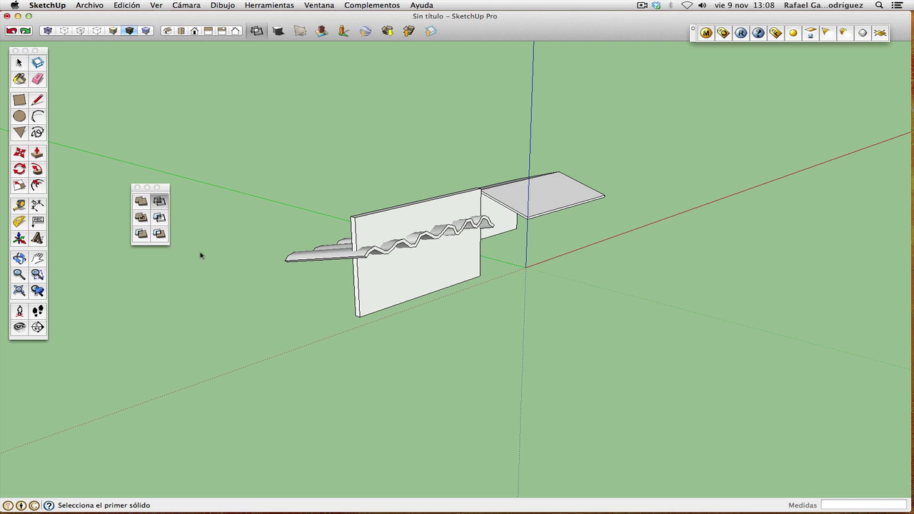
{"action": "left_click", "coordinate": [159, 218]}
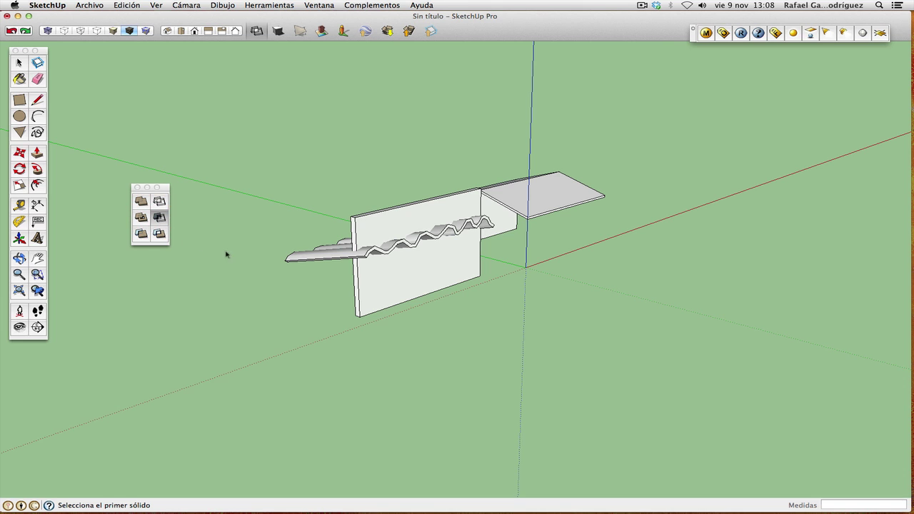
{"action": "left_click", "coordinate": [328, 255]}
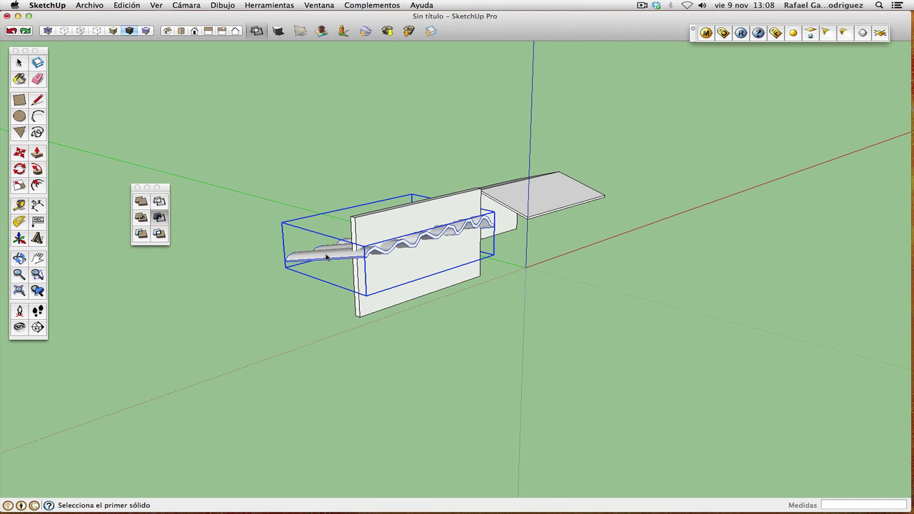
{"action": "left_click", "coordinate": [387, 306]}
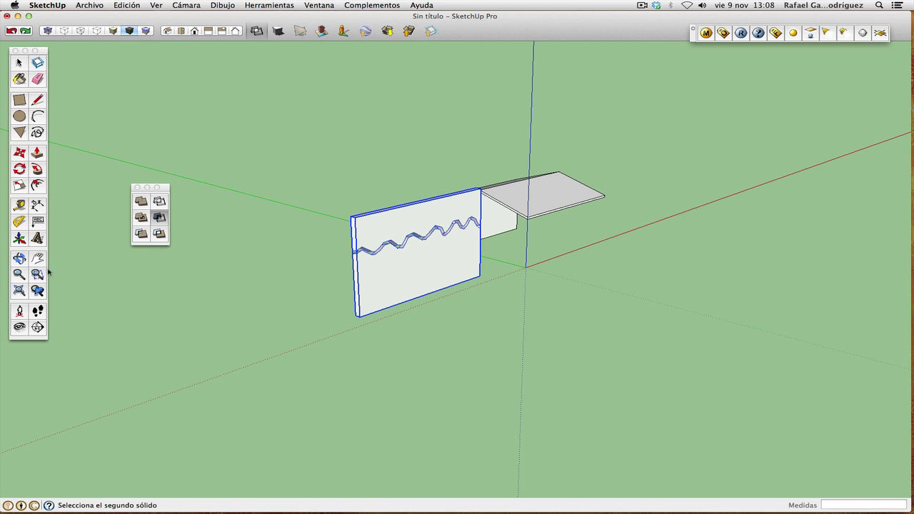
{"action": "left_click", "coordinate": [20, 259]}
{"action": "mouse_move", "coordinate": [249, 259]}
{"action": "left_mouse_down"}
{"action": "mouse_move", "coordinate": [498, 261]}
{"action": "mouse_move", "coordinate": [690, 230]}
{"action": "mouse_move", "coordinate": [765, 211]}
{"action": "mouse_move", "coordinate": [801, 188]}
{"action": "mouse_move", "coordinate": [835, 200]}
{"action": "mouse_move", "coordinate": [481, 247]}
{"action": "mouse_move", "coordinate": [241, 263]}
{"action": "mouse_move", "coordinate": [250, 255]}
{"action": "left_mouse_up"}
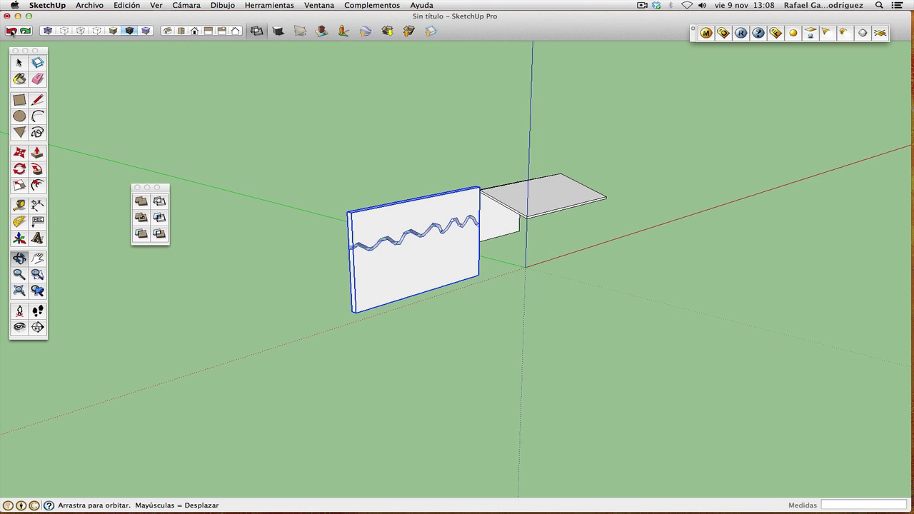
Undo the last subtraction and subtract the wall from the corrugated sheet, picking the wall as the first solid.
{"action": "left_click", "coordinate": [11, 31]}
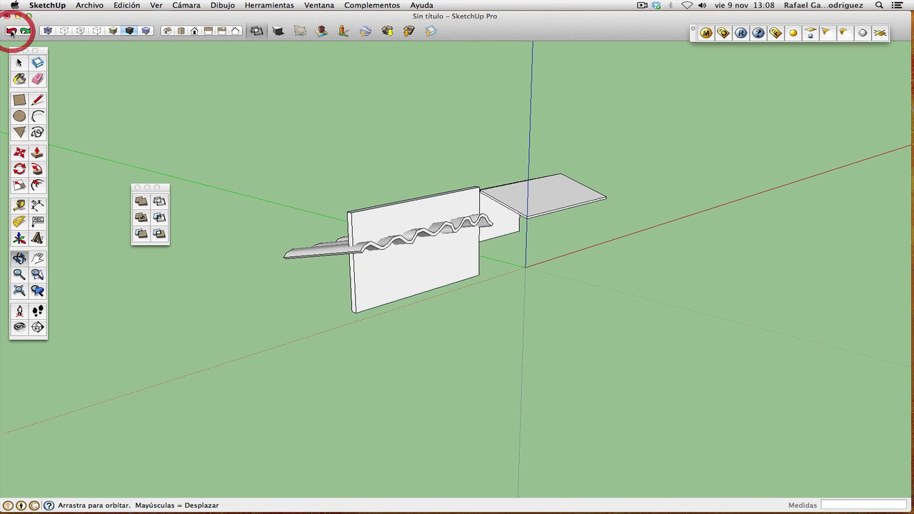
{"action": "left_click", "coordinate": [160, 219]}
{"action": "left_click", "coordinate": [364, 287]}
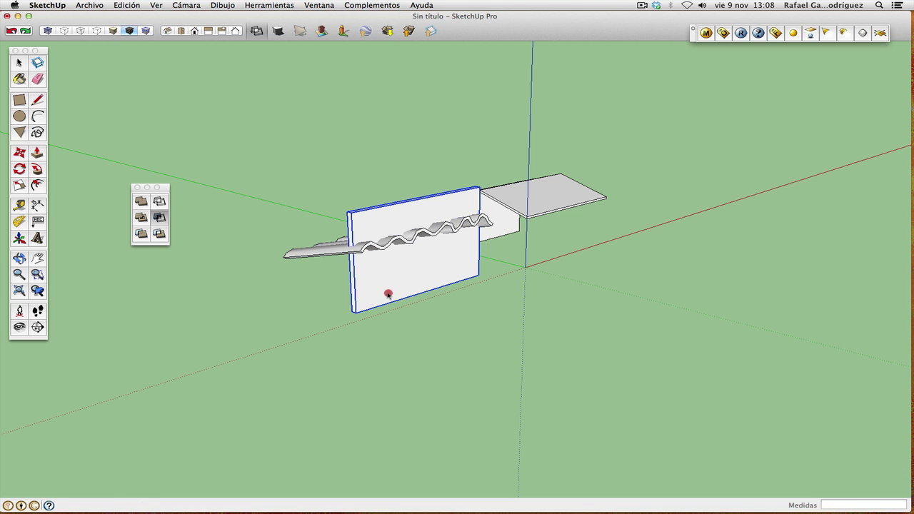
{"action": "left_click", "coordinate": [387, 293]}
{"action": "left_click", "coordinate": [323, 253]}
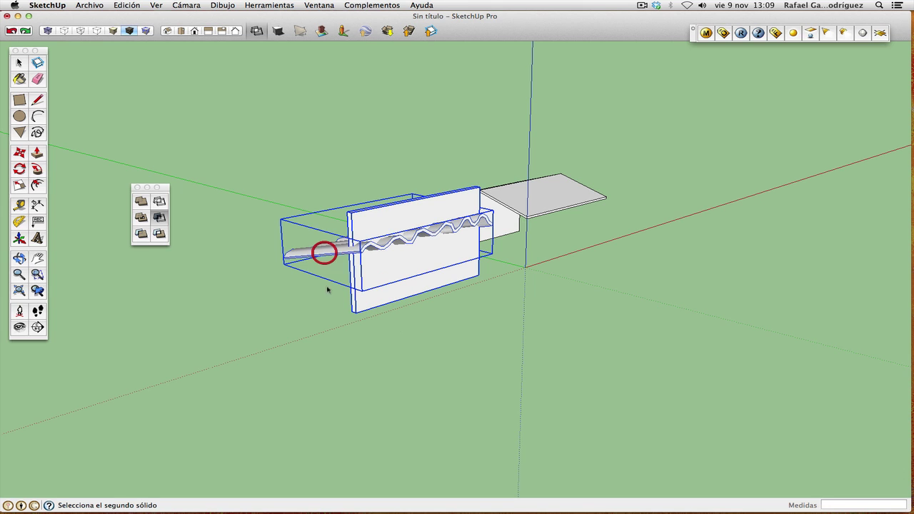
{"action": "left_click", "coordinate": [19, 258]}
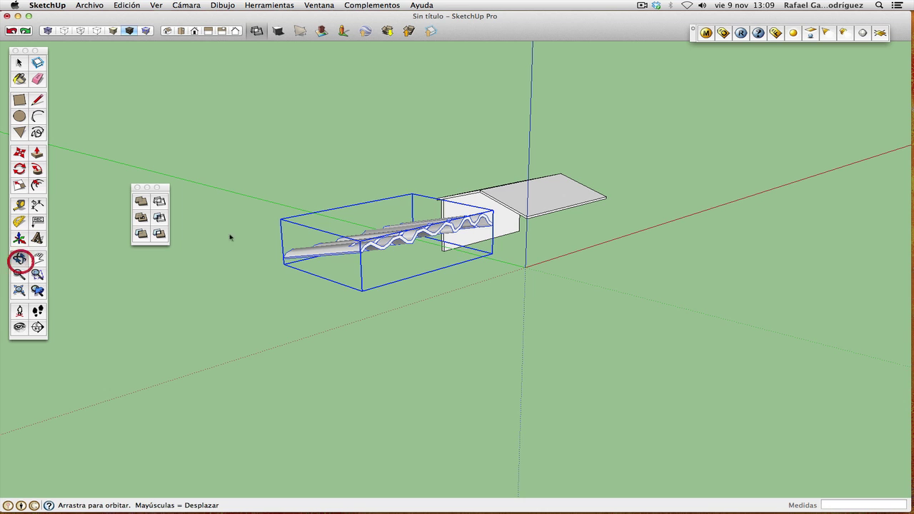
{"action": "mouse_move", "coordinate": [431, 250]}
{"action": "left_mouse_down"}
{"action": "mouse_move", "coordinate": [445, 357]}
{"action": "mouse_move", "coordinate": [761, 381]}
{"action": "mouse_move", "coordinate": [859, 316]}
{"action": "mouse_move", "coordinate": [620, 306]}
{"action": "mouse_move", "coordinate": [475, 264]}
{"action": "mouse_move", "coordinate": [478, 278]}
{"action": "left_mouse_up"}
Undo the subtraction of the wall and split the corrugated sheet and the wall with the Split solid operation.
{"action": "left_click", "coordinate": [11, 31]}
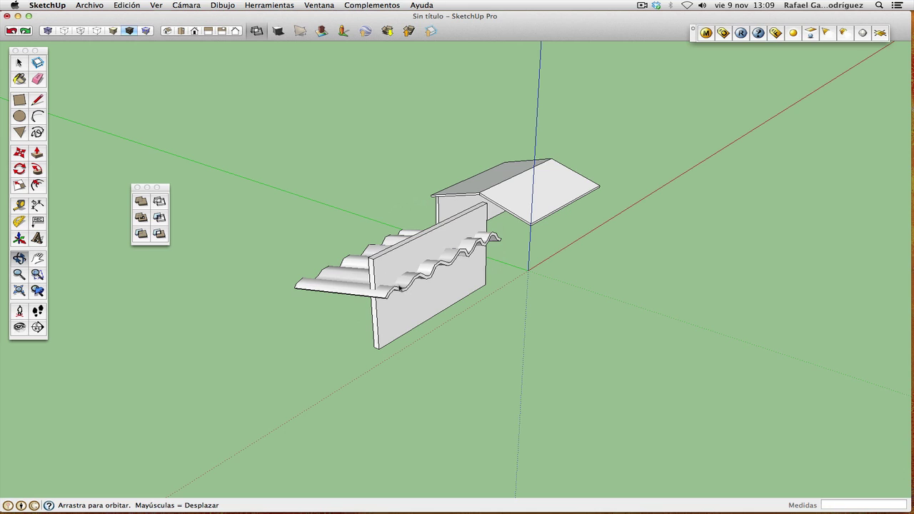
{"action": "left_click", "coordinate": [160, 235]}
{"action": "left_click", "coordinate": [339, 281]}
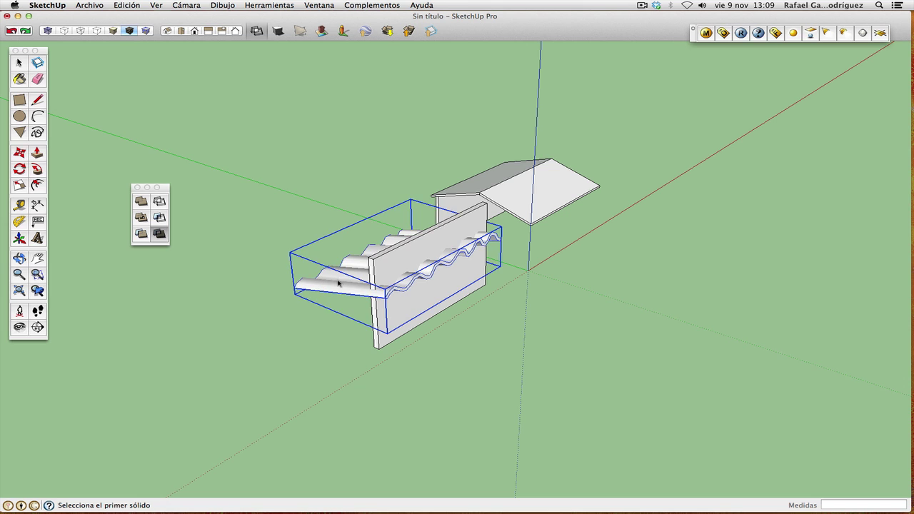
{"action": "left_click", "coordinate": [390, 341]}
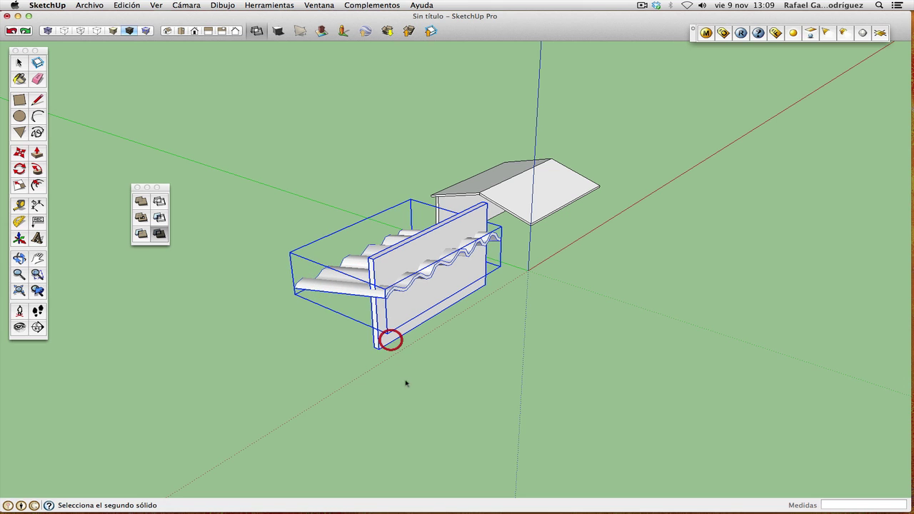
Move the split corrugated sheet about 2.76 m away from the wall to expose the cut pieces.
{"action": "left_click", "coordinate": [19, 63]}
{"action": "left_click", "coordinate": [351, 276]}
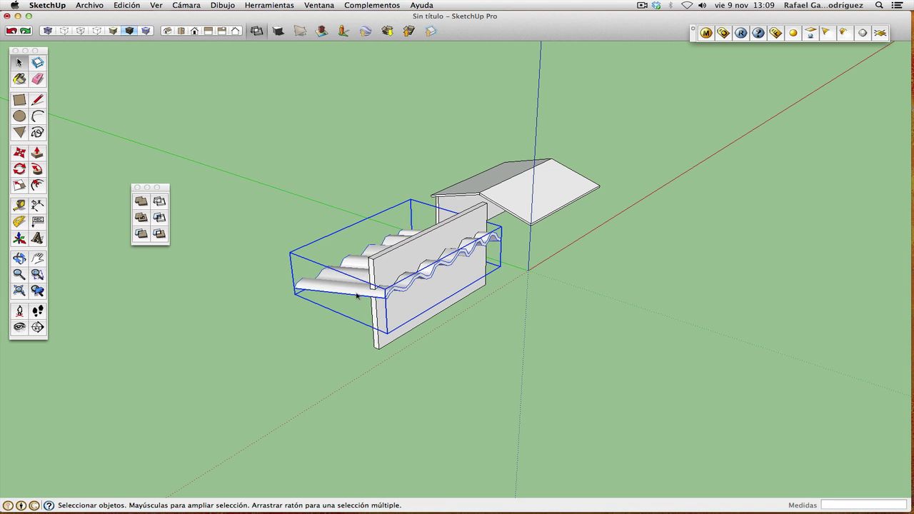
{"action": "left_click", "coordinate": [20, 152]}
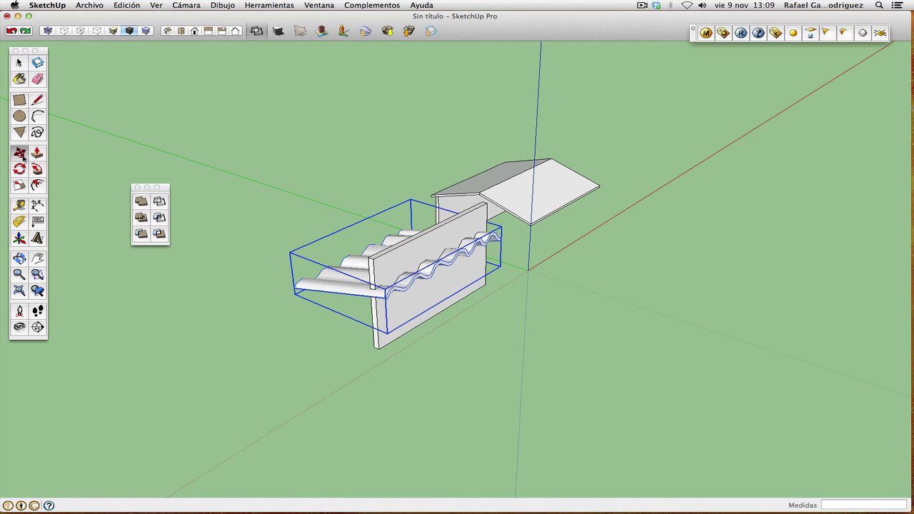
{"action": "left_click", "coordinate": [314, 328]}
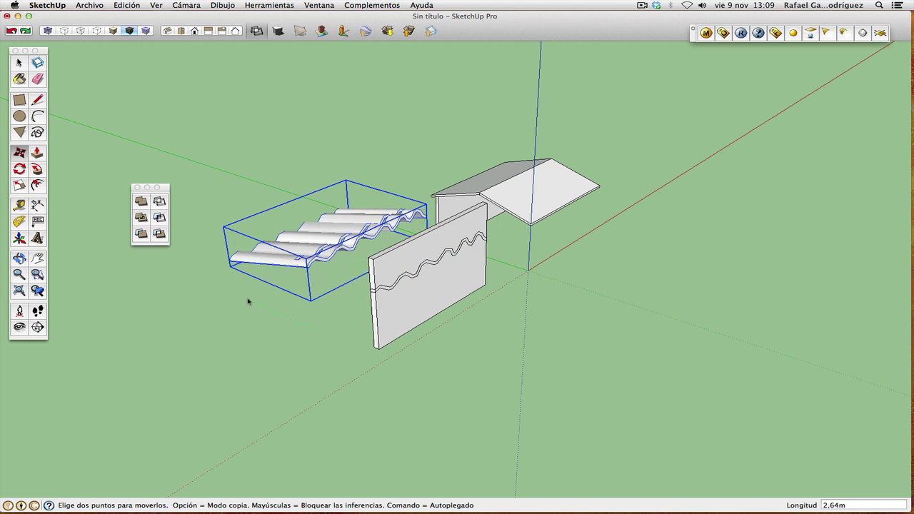
{"action": "left_click", "coordinate": [245, 296]}
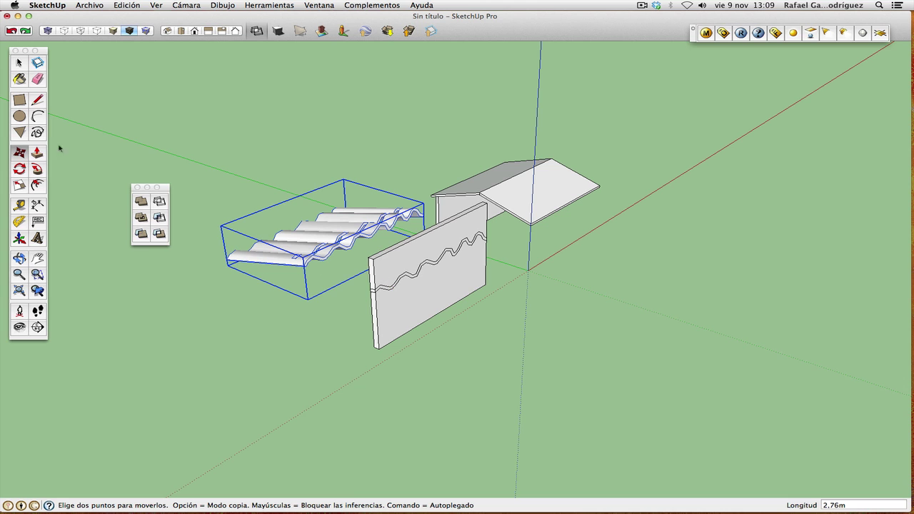
Move the split wall about 1.65 m away from the wavy strip shared by both solids.
{"action": "left_click", "coordinate": [19, 61]}
{"action": "left_click", "coordinate": [378, 265]}
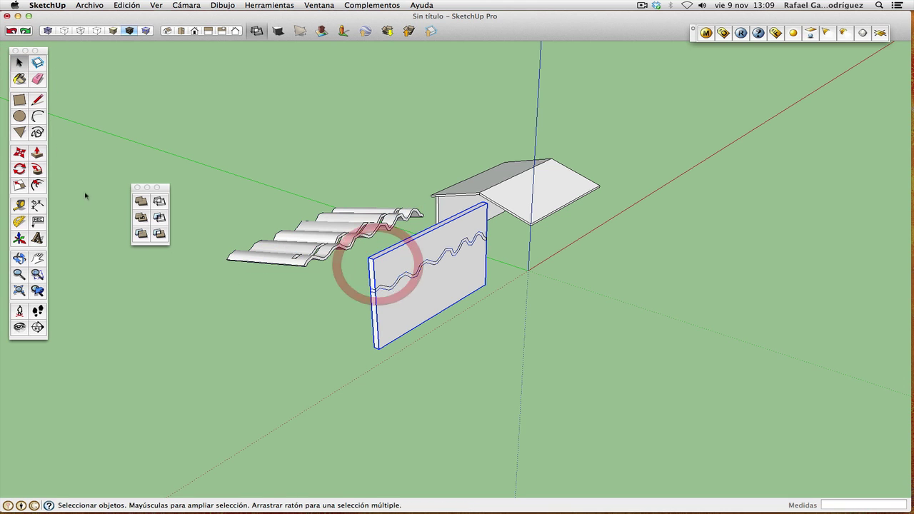
{"action": "left_click", "coordinate": [20, 154]}
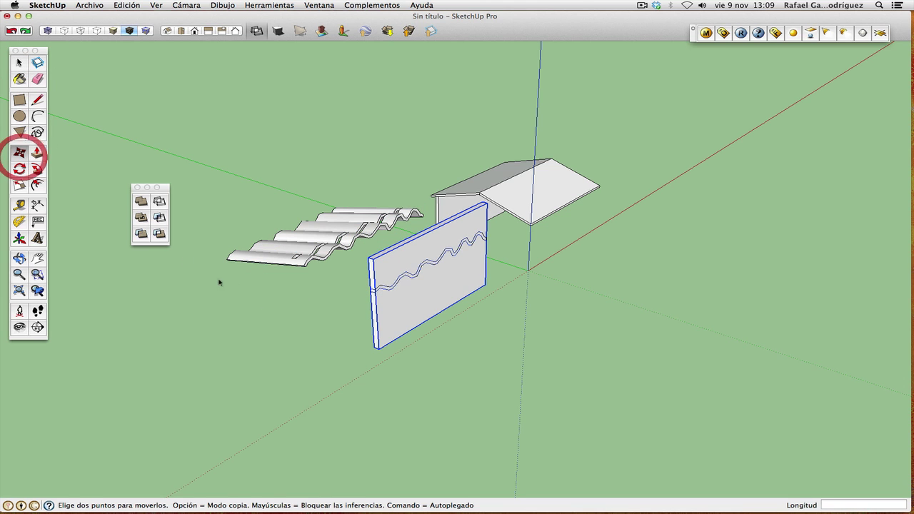
{"action": "left_click", "coordinate": [317, 335]}
{"action": "left_click", "coordinate": [361, 354]}
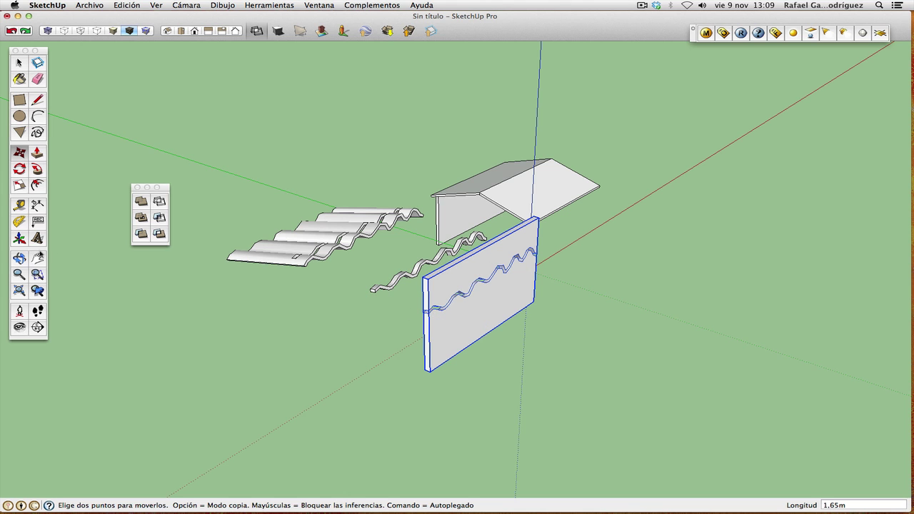
{"action": "left_click", "coordinate": [19, 257]}
{"action": "left_click_drag", "start_coordinate": [271, 292], "coordinate": [249, 271]}
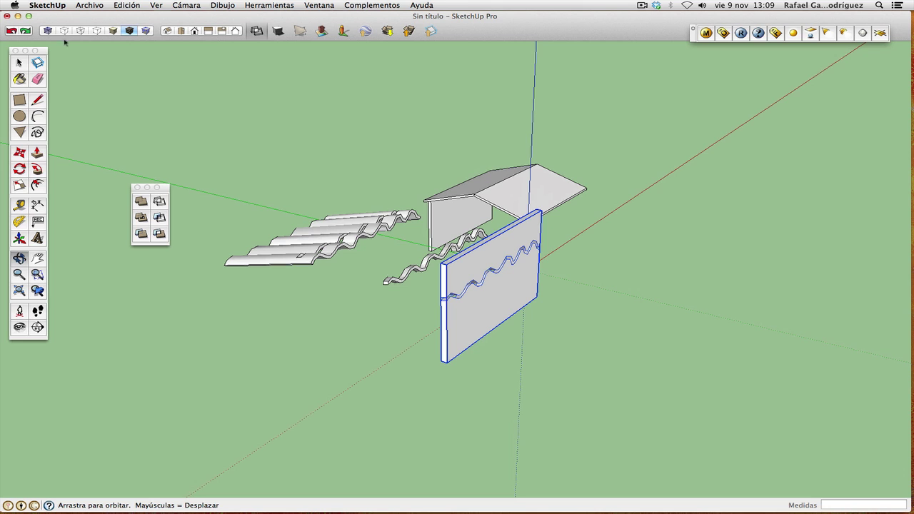
Undo both moves and the split of the wall and the corrugated sheet.
{"action": "left_click", "coordinate": [12, 31]}
{"action": "left_click", "coordinate": [12, 31]}
{"action": "left_click", "coordinate": [12, 31]}
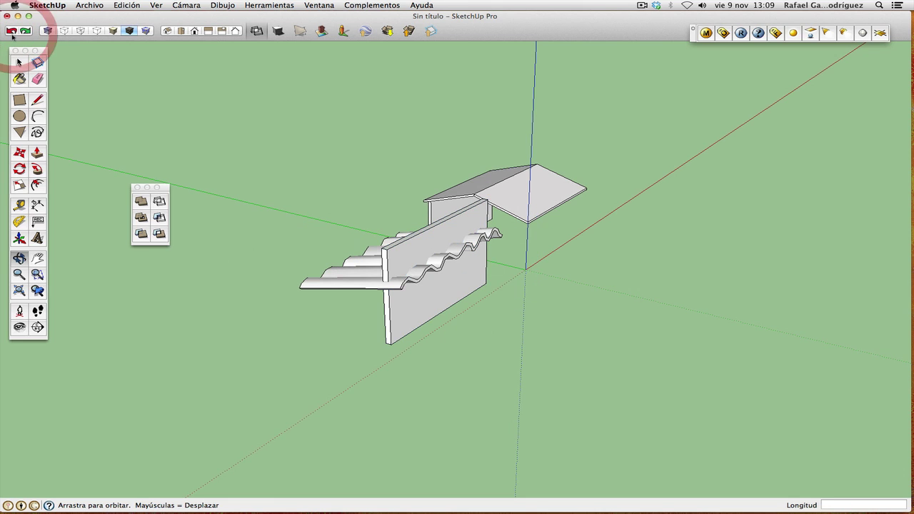
Trim the wall with the corrugated sheet, and delete the wall component's part above the sheet.
{"action": "left_click", "coordinate": [142, 234]}
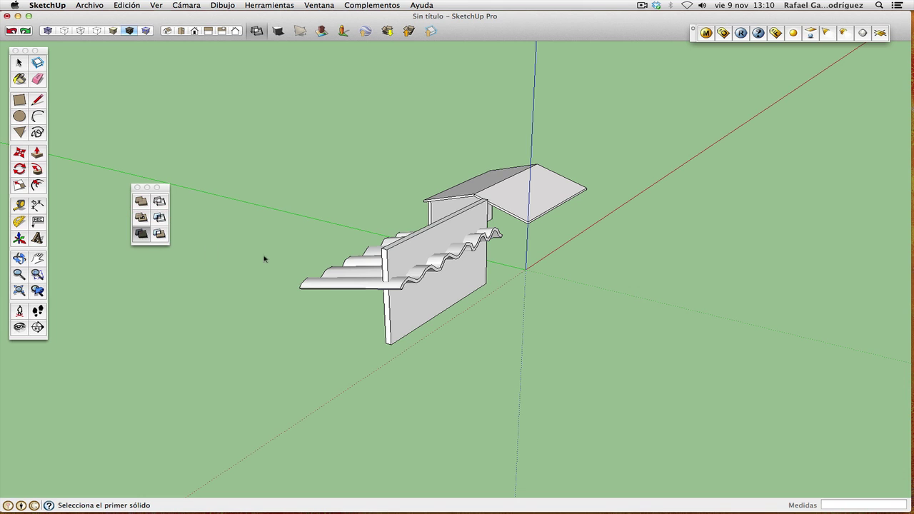
{"action": "left_click", "coordinate": [357, 286]}
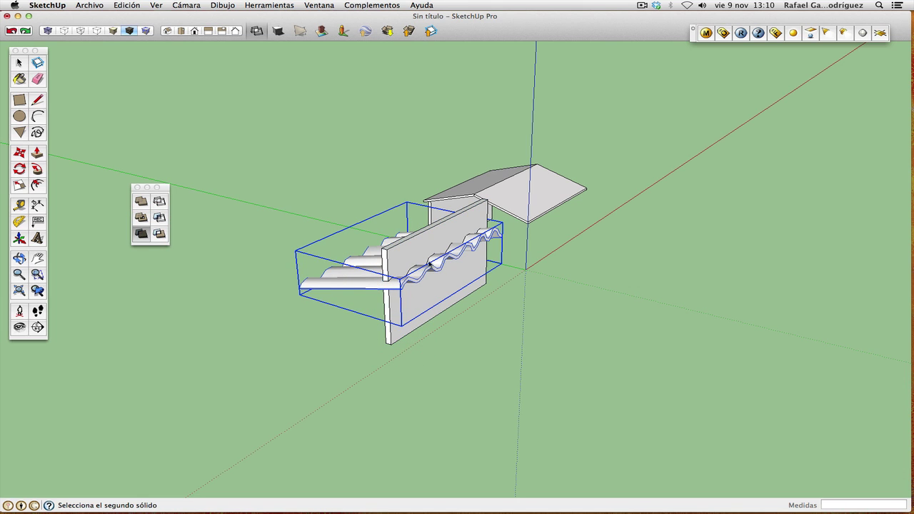
{"action": "key", "text": "space"}
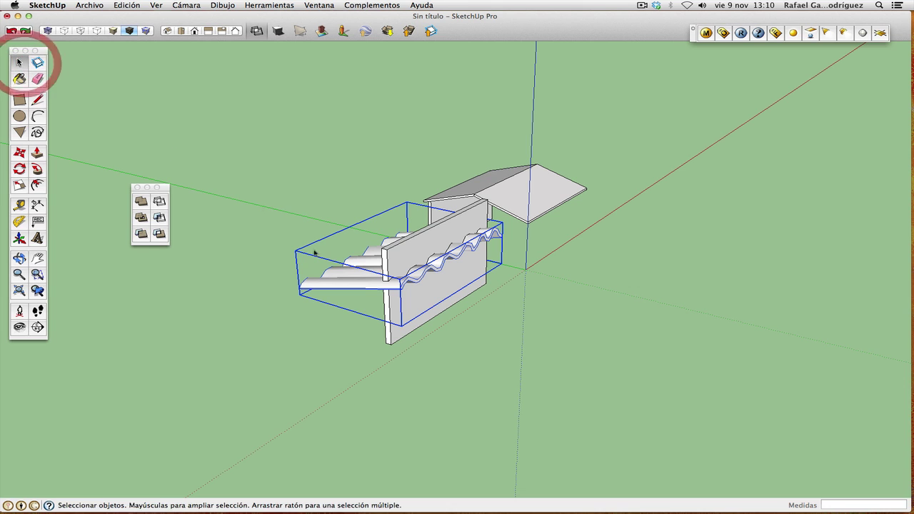
{"action": "left_click", "coordinate": [387, 334]}
{"action": "double_click", "coordinate": [388, 332]}
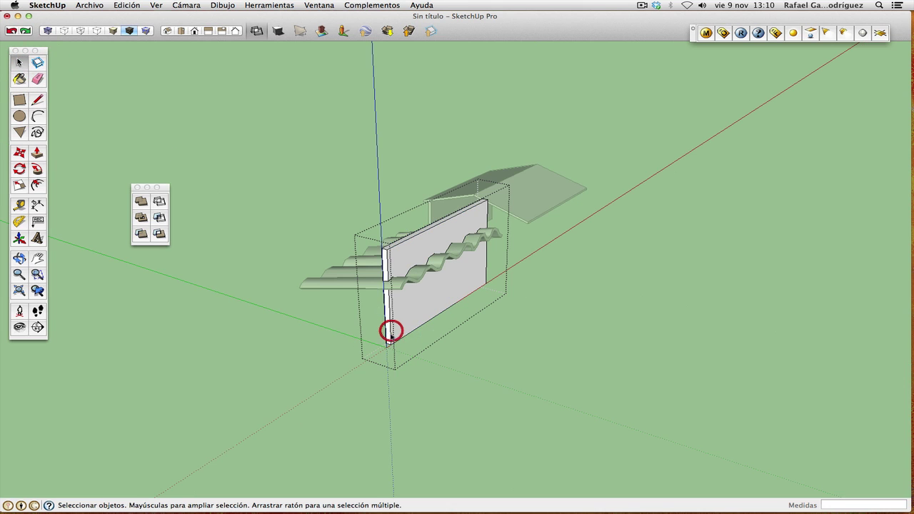
{"action": "left_click", "coordinate": [387, 260]}
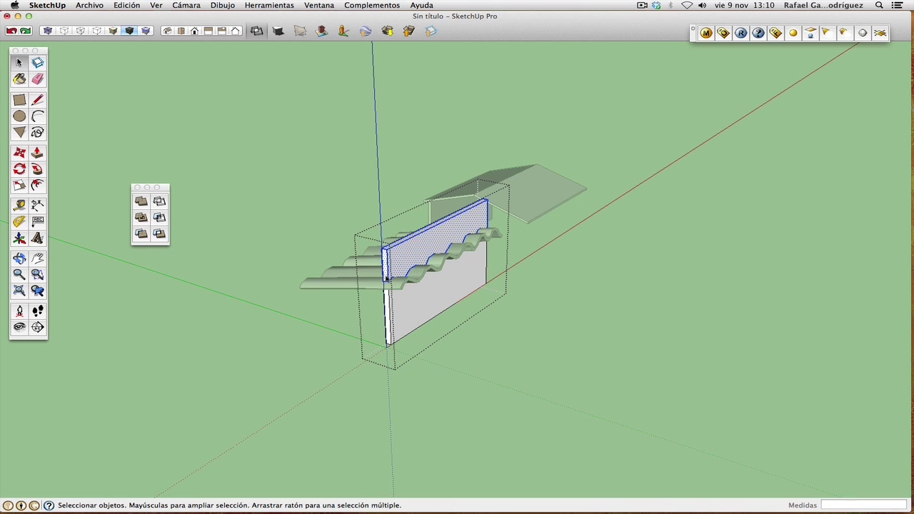
{"action": "key", "text": "Delete"}
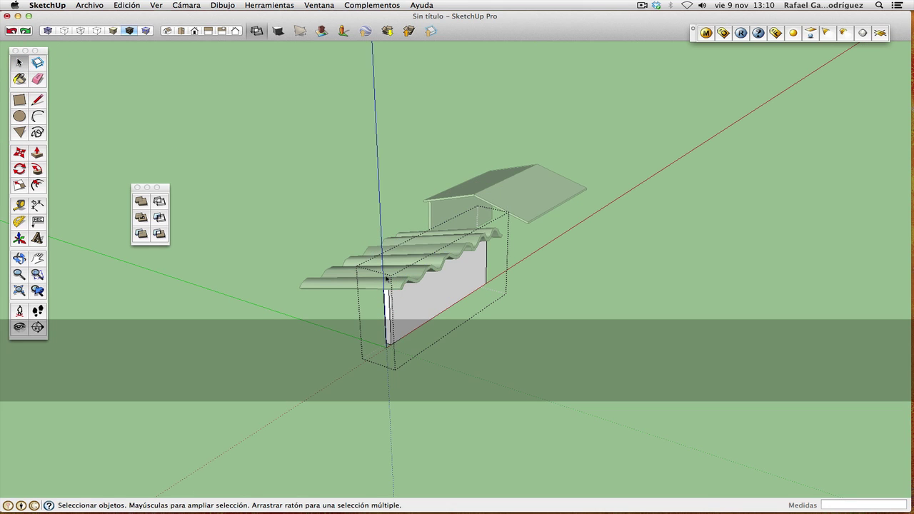
{"action": "left_click", "coordinate": [19, 63]}
{"action": "left_click", "coordinate": [325, 239]}
Delete the corrugated sheet together with the trimmed wall beneath it.
{"action": "key", "text": "o"}
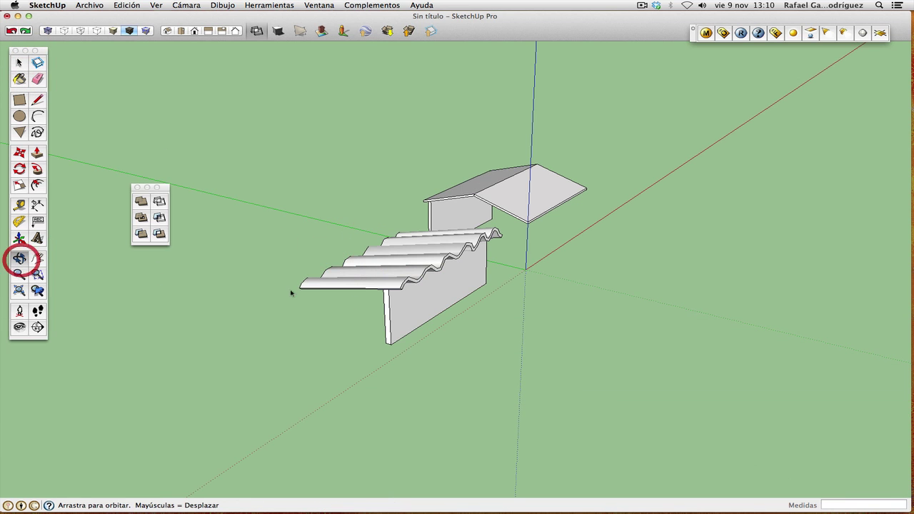
{"action": "left_click_drag", "start_coordinate": [291, 293], "coordinate": [557, 263]}
{"action": "left_click", "coordinate": [19, 63]}
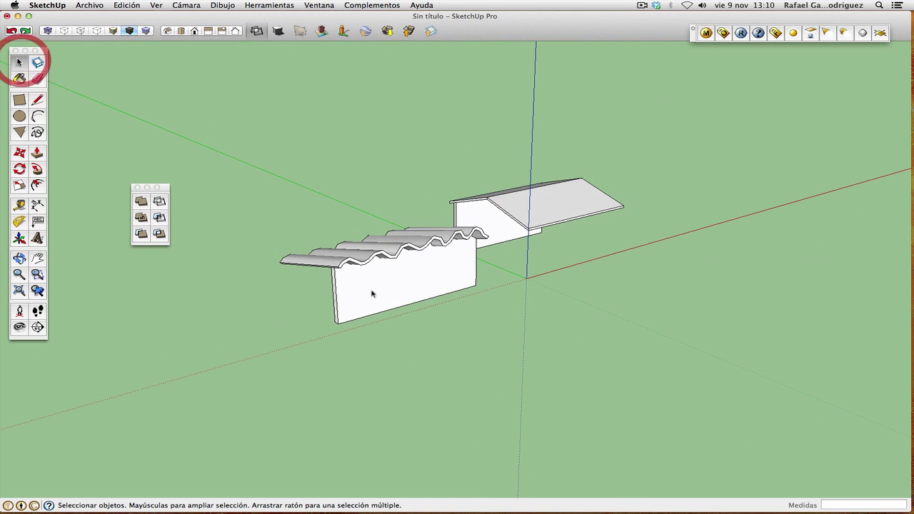
{"action": "mouse_move", "coordinate": [397, 336]}
{"action": "left_mouse_down"}
{"action": "mouse_move", "coordinate": [302, 279]}
{"action": "mouse_move", "coordinate": [261, 236]}
{"action": "left_mouse_up"}
{"action": "key", "text": "Delete"}
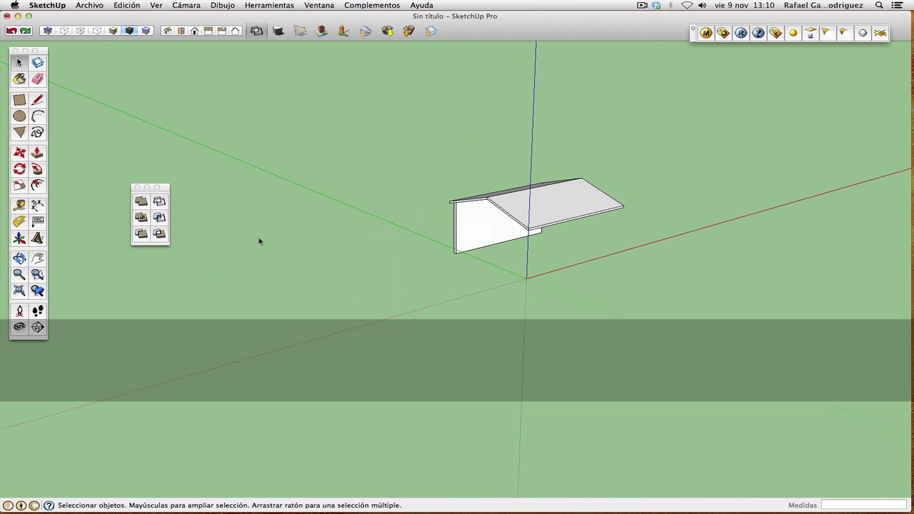
Copy the side wall about 3.13 m across to stand under the opposite roof slope.
{"action": "left_click", "coordinate": [38, 274]}
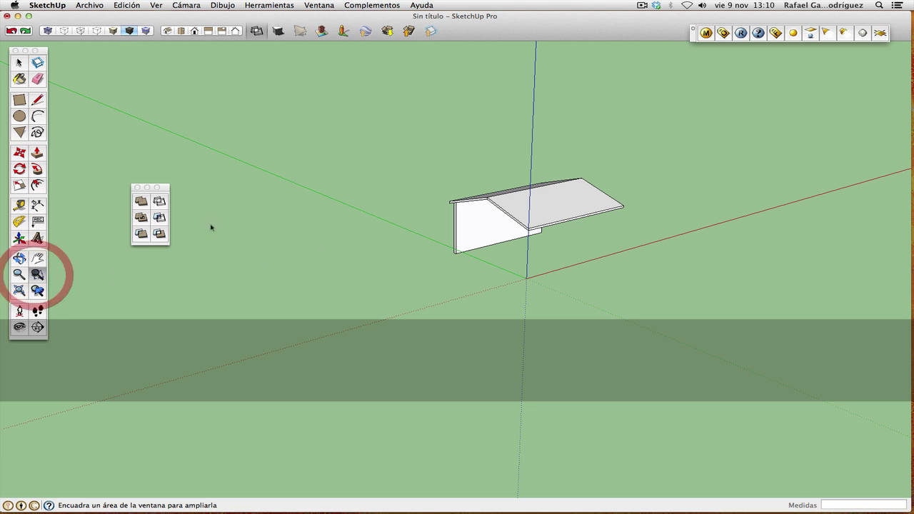
{"action": "left_click_drag", "start_coordinate": [421, 152], "coordinate": [635, 300]}
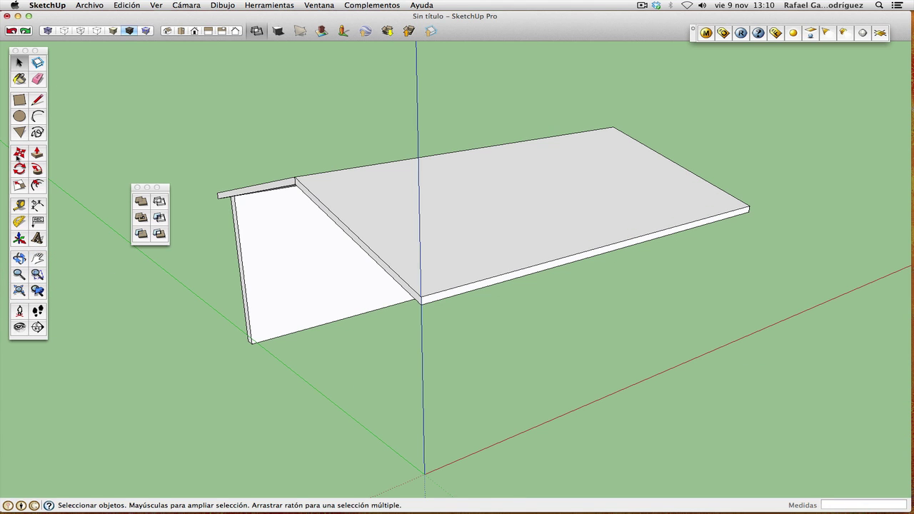
{"action": "left_click", "coordinate": [19, 258]}
{"action": "left_click_drag", "start_coordinate": [308, 278], "coordinate": [328, 272]}
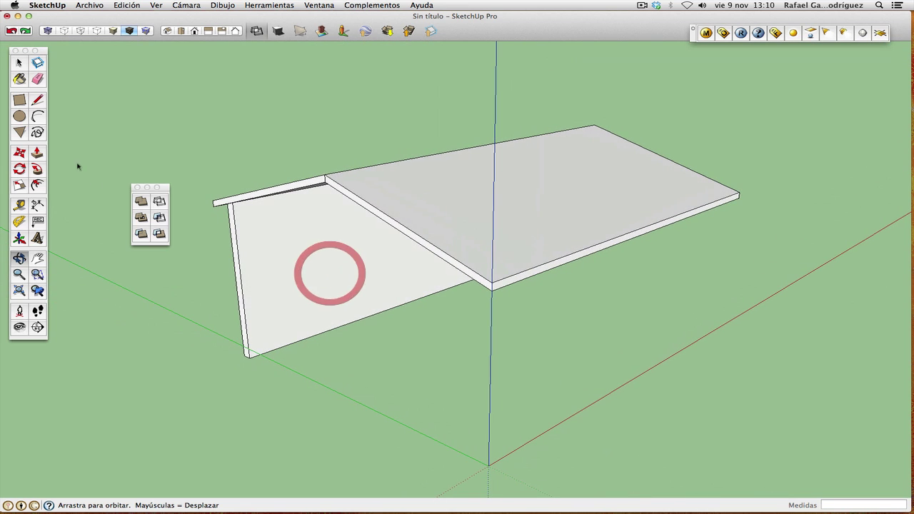
{"action": "left_click", "coordinate": [19, 100]}
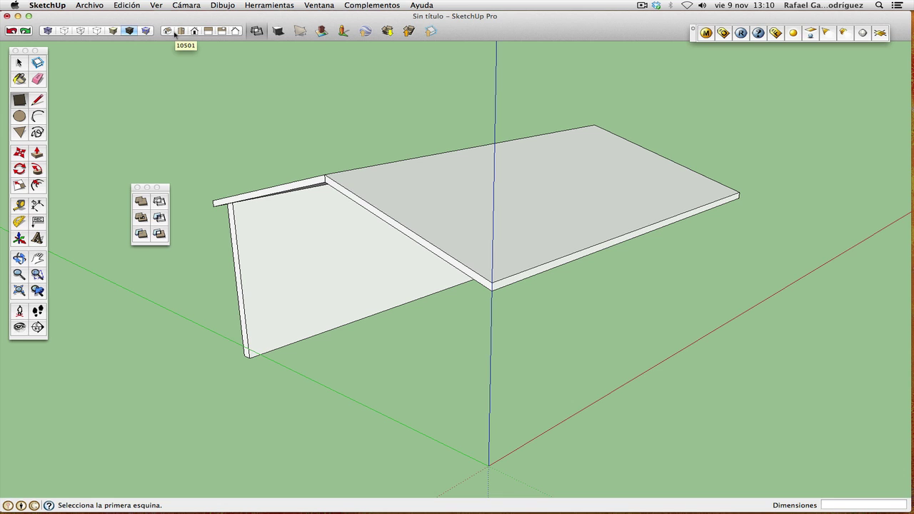
{"action": "left_click", "coordinate": [19, 62]}
{"action": "left_click", "coordinate": [247, 235]}
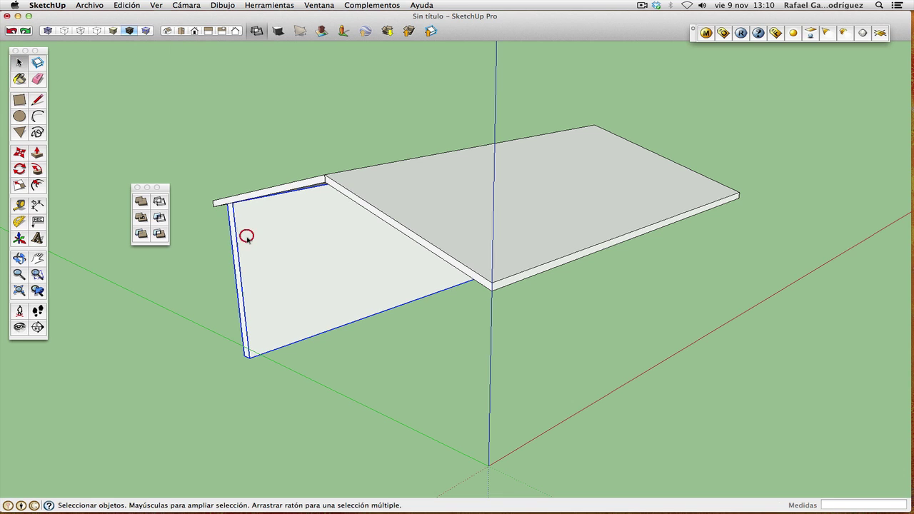
{"action": "left_click", "coordinate": [20, 153]}
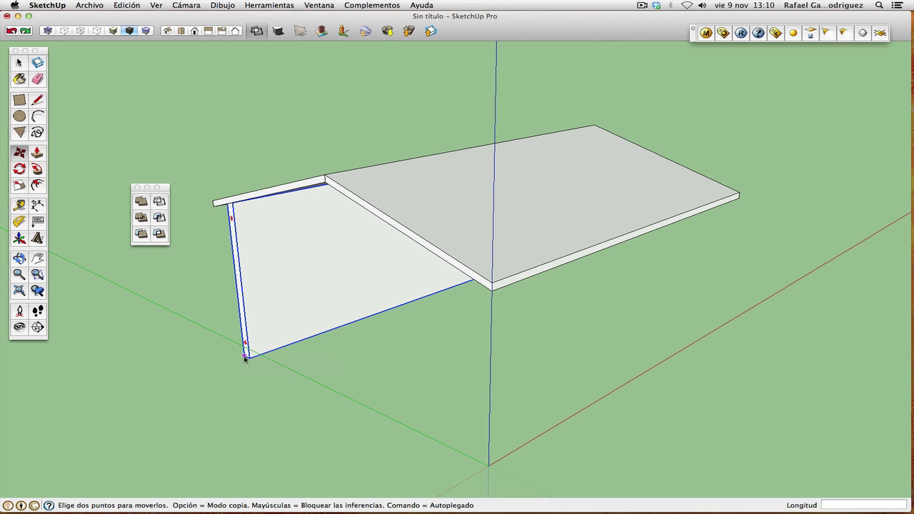
{"action": "left_click", "coordinate": [245, 357]}
{"action": "key", "text": "alt"}
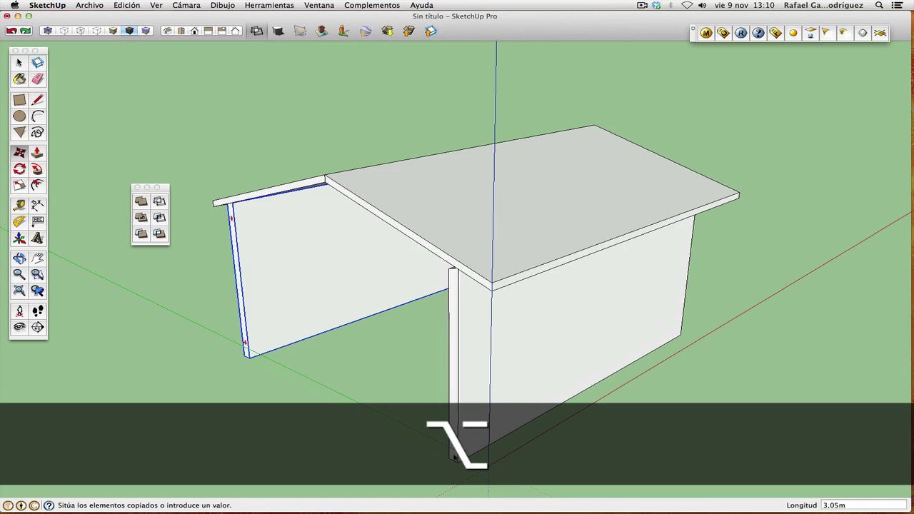
{"action": "left_click", "coordinate": [456, 457]}
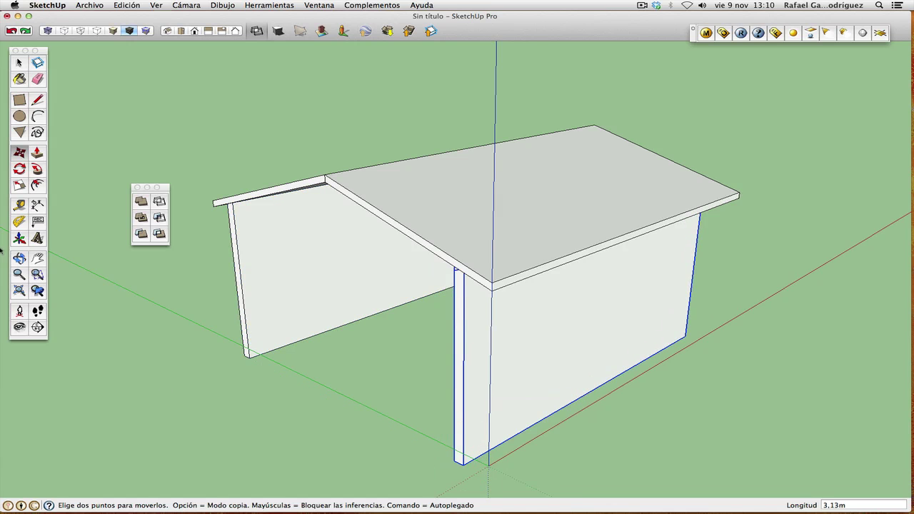
Examine how the copied wall's sloped top edge meets the underside of the roof.
{"action": "left_click", "coordinate": [20, 260]}
{"action": "left_click_drag", "start_coordinate": [265, 321], "coordinate": [469, 277]}
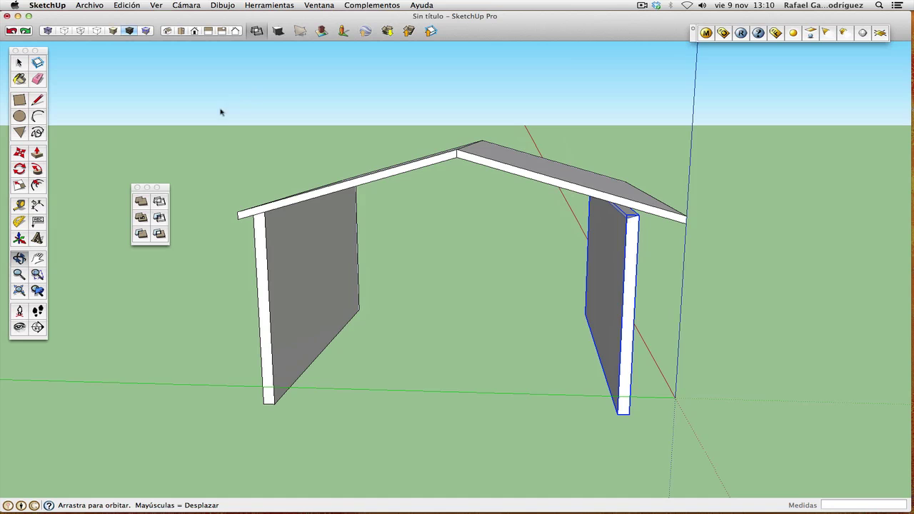
{"action": "left_click", "coordinate": [37, 274]}
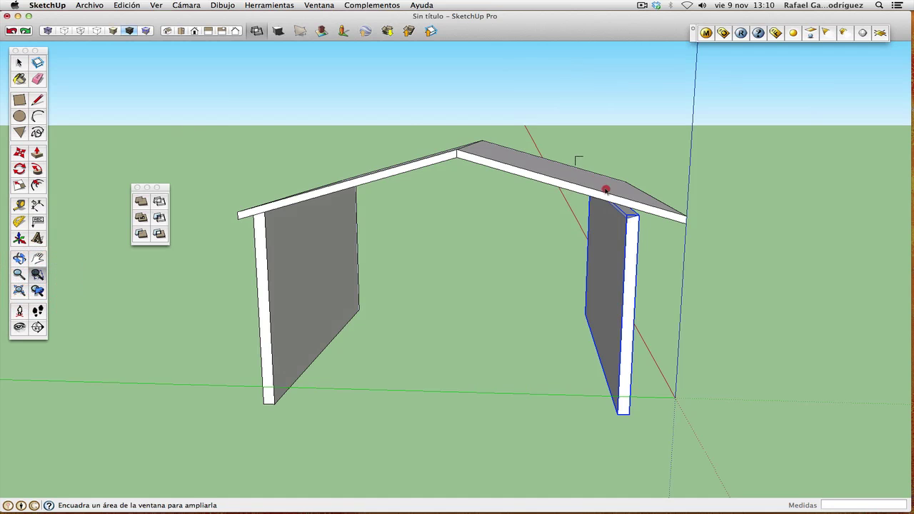
{"action": "left_click_drag", "start_coordinate": [577, 158], "coordinate": [665, 270]}
{"action": "key", "text": "m"}
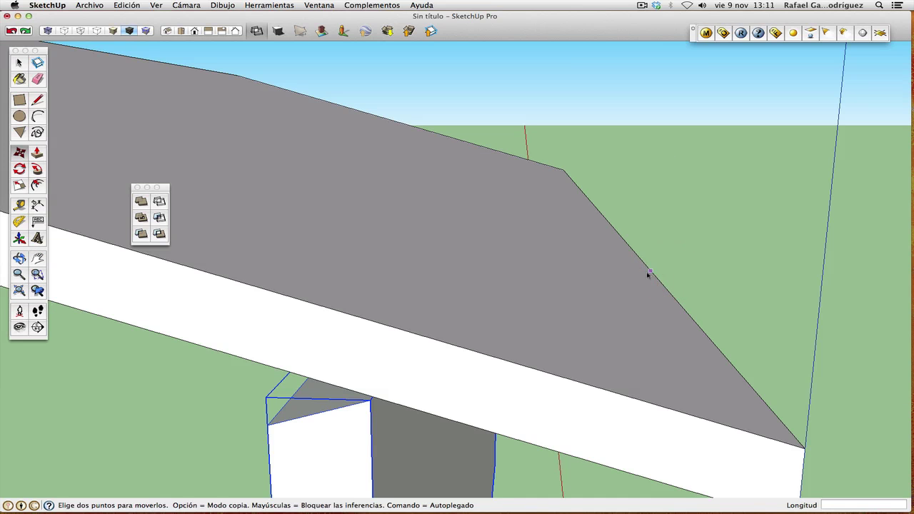
{"action": "left_click", "coordinate": [20, 260]}
{"action": "left_click_drag", "start_coordinate": [271, 278], "coordinate": [382, 212]}
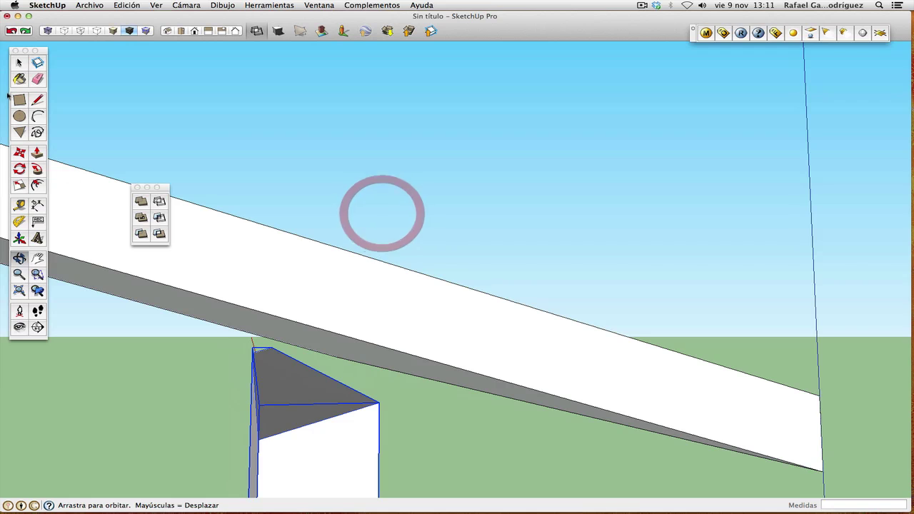
{"action": "left_click", "coordinate": [20, 63]}
{"action": "left_click", "coordinate": [286, 384]}
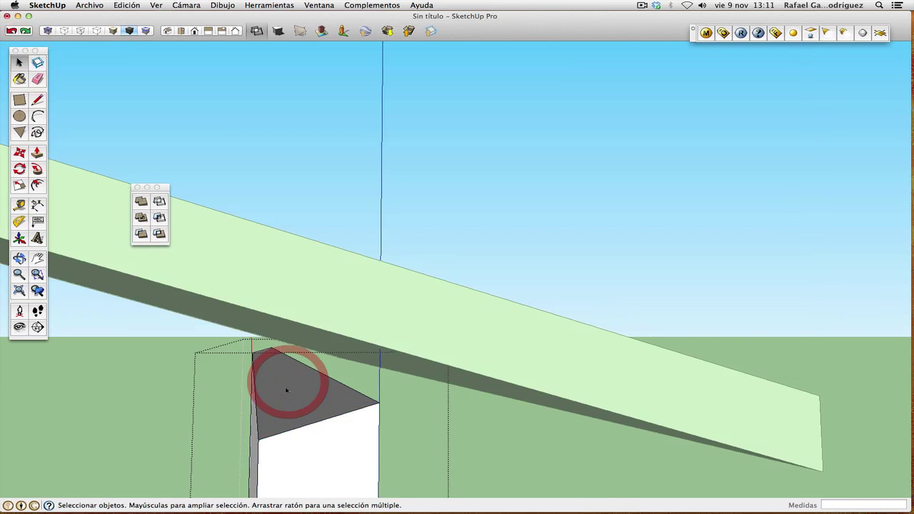
{"action": "left_click", "coordinate": [177, 353]}
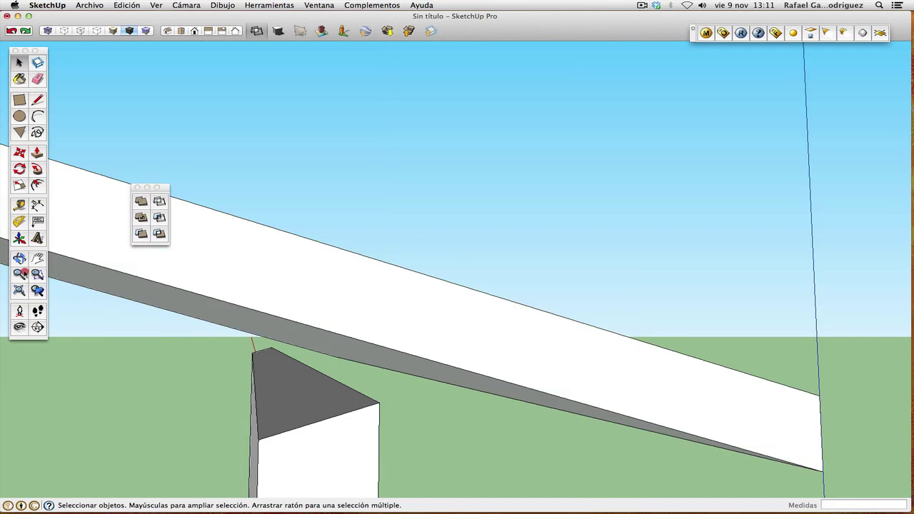
Open the copied wall component for editing and push its front end face in about 0.96 m.
{"action": "left_click", "coordinate": [20, 274]}
{"action": "left_click_drag", "start_coordinate": [347, 204], "coordinate": [377, 307]}
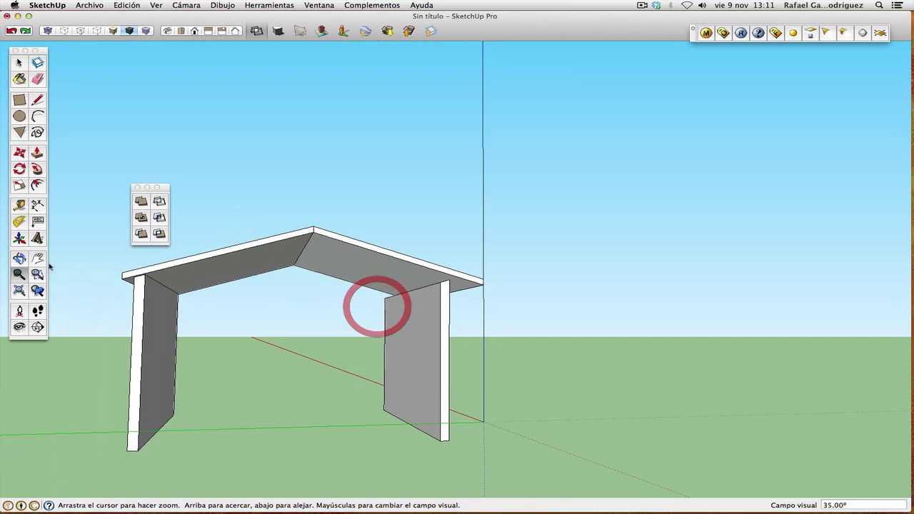
{"action": "left_click", "coordinate": [19, 258]}
{"action": "left_click_drag", "start_coordinate": [271, 300], "coordinate": [395, 306]}
{"action": "left_click", "coordinate": [19, 62]}
{"action": "left_click", "coordinate": [455, 329]}
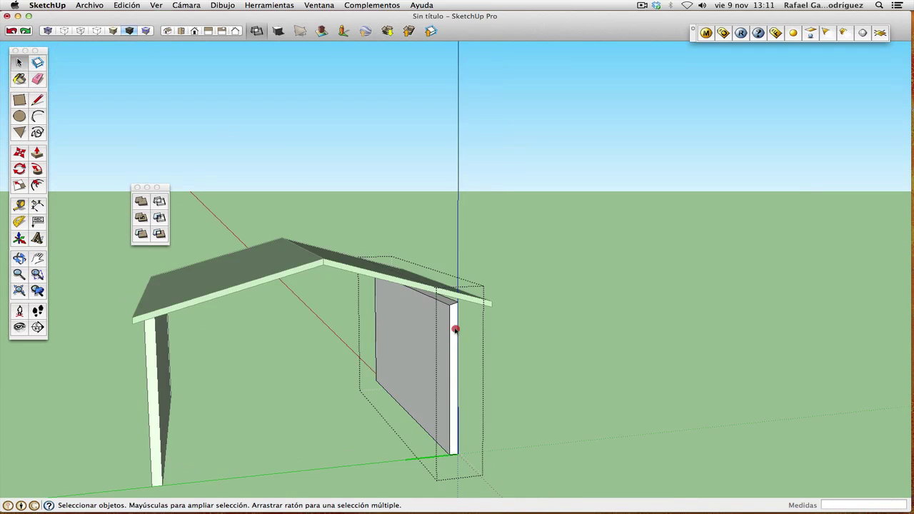
{"action": "left_click", "coordinate": [37, 152]}
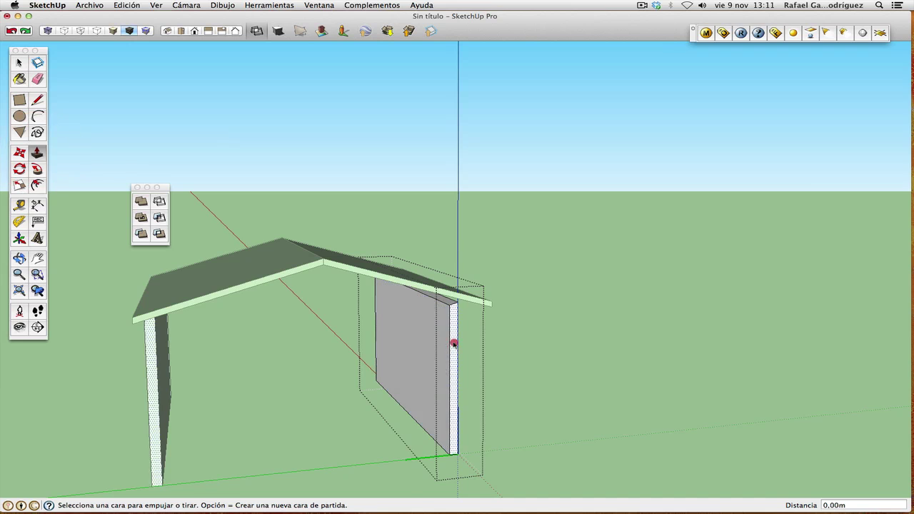
{"action": "left_click_drag", "start_coordinate": [453, 343], "coordinate": [424, 333]}
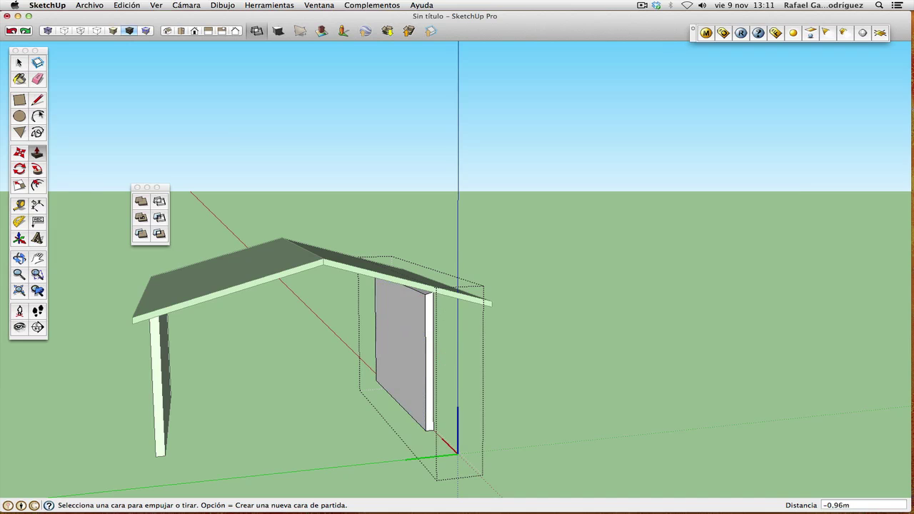
Undo the push of the wall's end face and leave the component.
{"action": "left_click", "coordinate": [12, 31]}
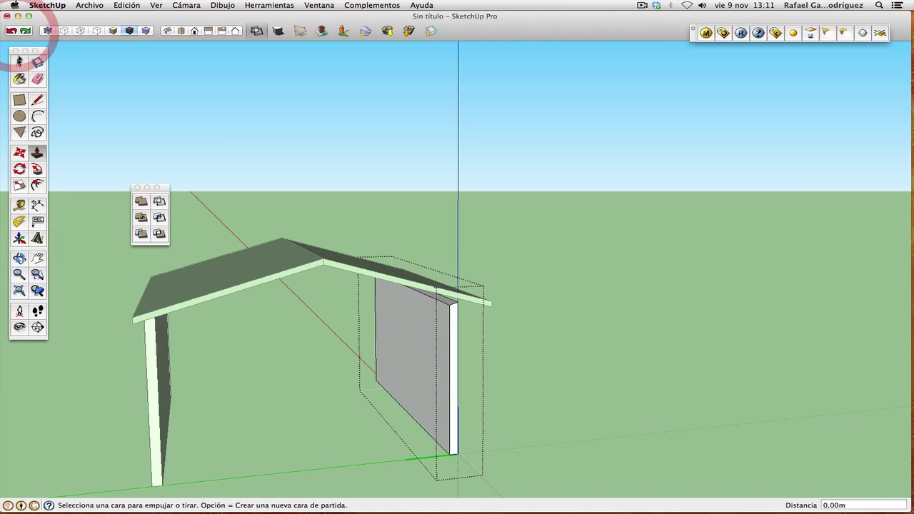
{"action": "left_click", "coordinate": [19, 62]}
{"action": "left_click", "coordinate": [513, 324]}
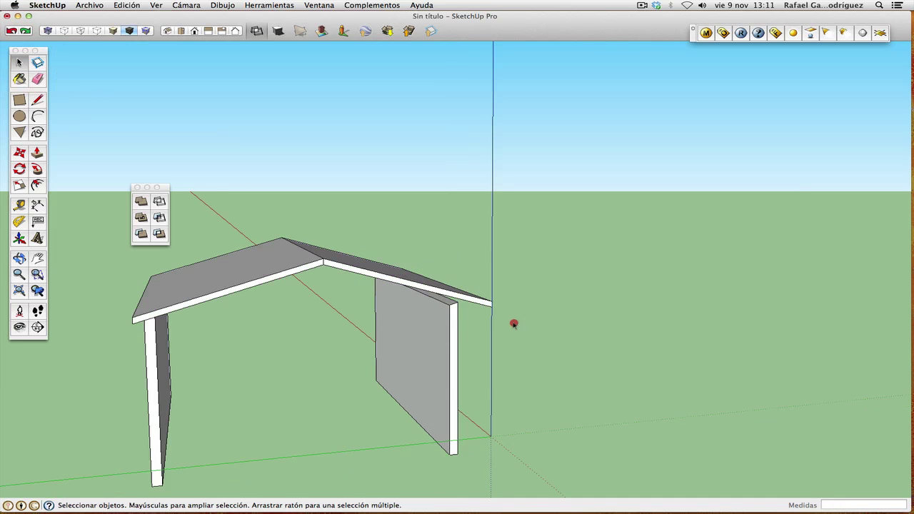
Make the copied wall component unique and open it for editing.
{"action": "left_click", "coordinate": [448, 335]}
{"action": "right_click", "coordinate": [421, 344]}
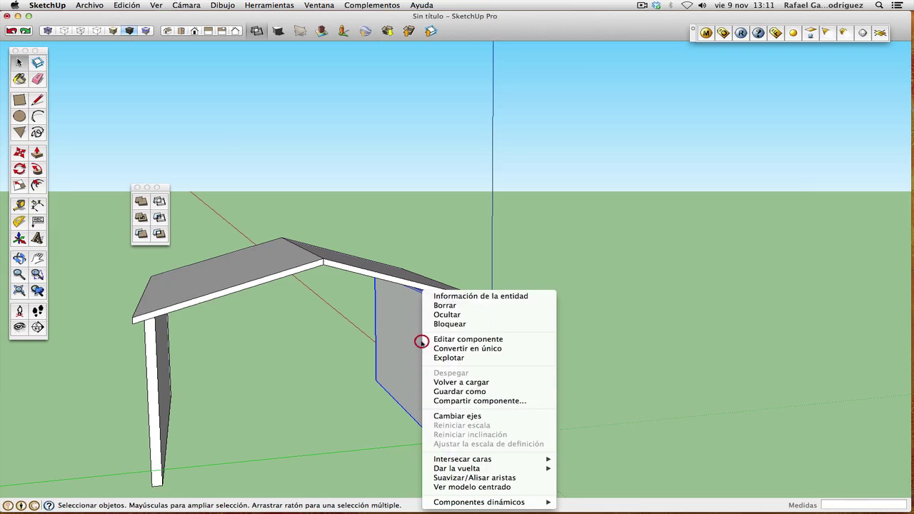
{"action": "left_click", "coordinate": [457, 349]}
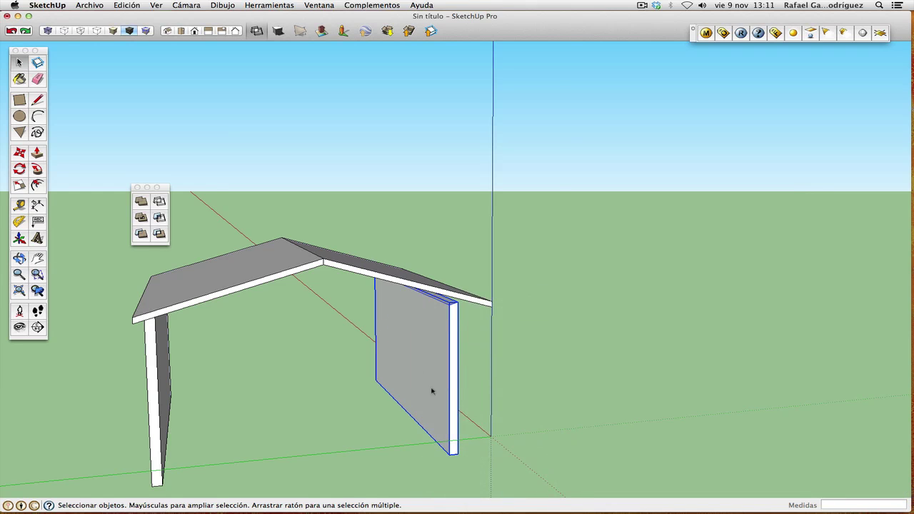
{"action": "double_click", "coordinate": [397, 345]}
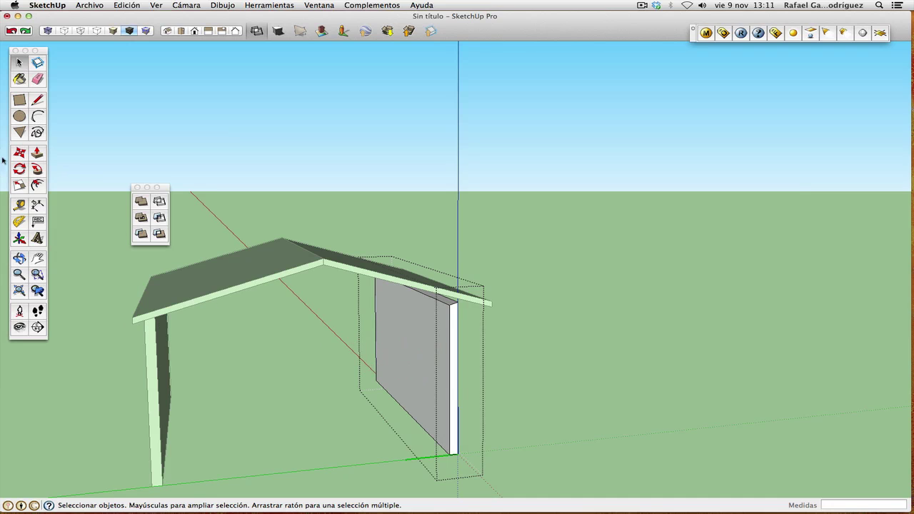
Try pulling the unique wall's front end face out about 0.19 m, and undo it.
{"action": "left_click", "coordinate": [37, 153]}
{"action": "mouse_move", "coordinate": [438, 351]}
{"action": "left_mouse_down"}
{"action": "mouse_move", "coordinate": [453, 347]}
{"action": "mouse_move", "coordinate": [413, 312]}
{"action": "mouse_move", "coordinate": [457, 366]}
{"action": "mouse_move", "coordinate": [418, 335]}
{"action": "mouse_move", "coordinate": [446, 365]}
{"action": "left_mouse_up"}
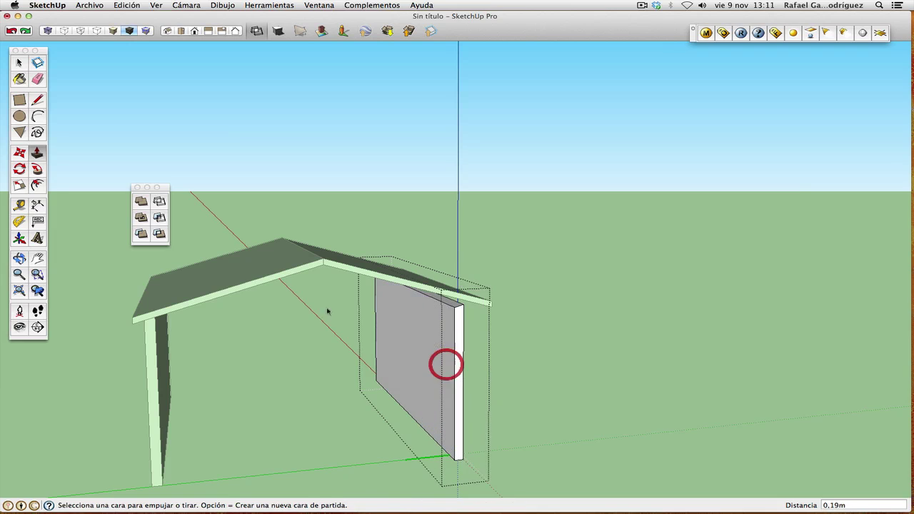
{"action": "left_click", "coordinate": [12, 32]}
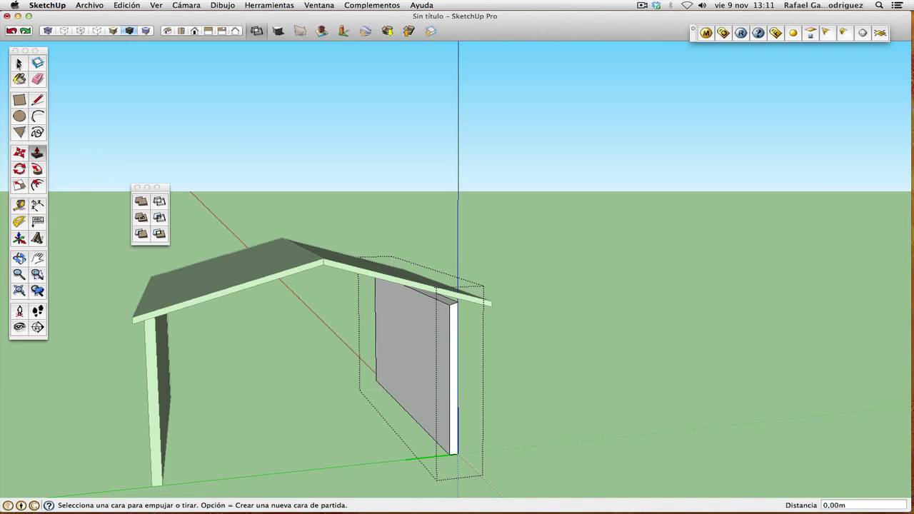
Move the wall's lower top edge up about 0.03 m along the blue axis, level with the opposite top edge.
{"action": "left_click", "coordinate": [19, 63]}
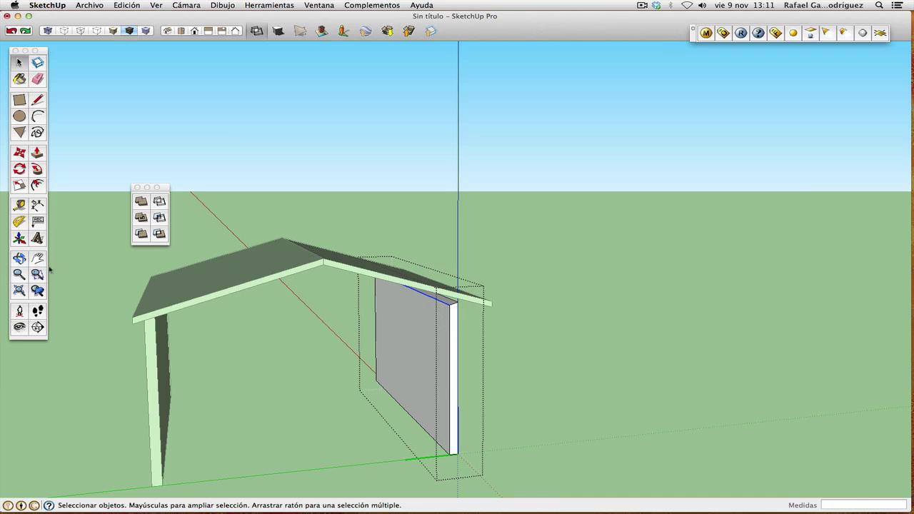
{"action": "left_click", "coordinate": [19, 259]}
{"action": "left_click_drag", "start_coordinate": [414, 300], "coordinate": [326, 255]}
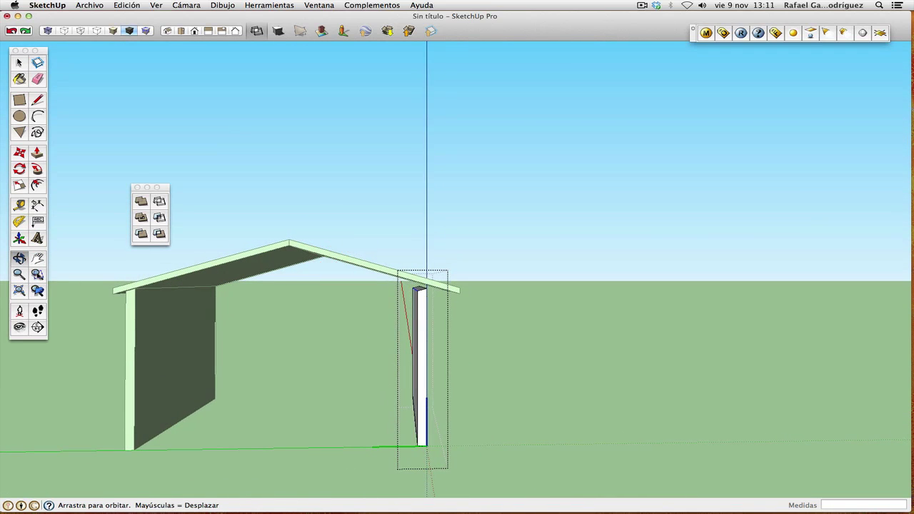
{"action": "left_click", "coordinate": [38, 275]}
{"action": "left_click_drag", "start_coordinate": [387, 262], "coordinate": [461, 308]}
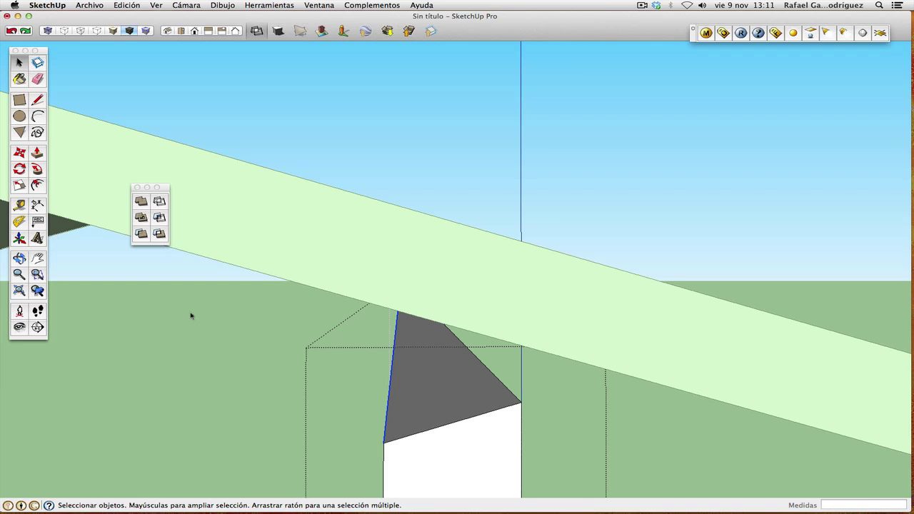
{"action": "left_click", "coordinate": [20, 258]}
{"action": "left_click_drag", "start_coordinate": [388, 299], "coordinate": [393, 271]}
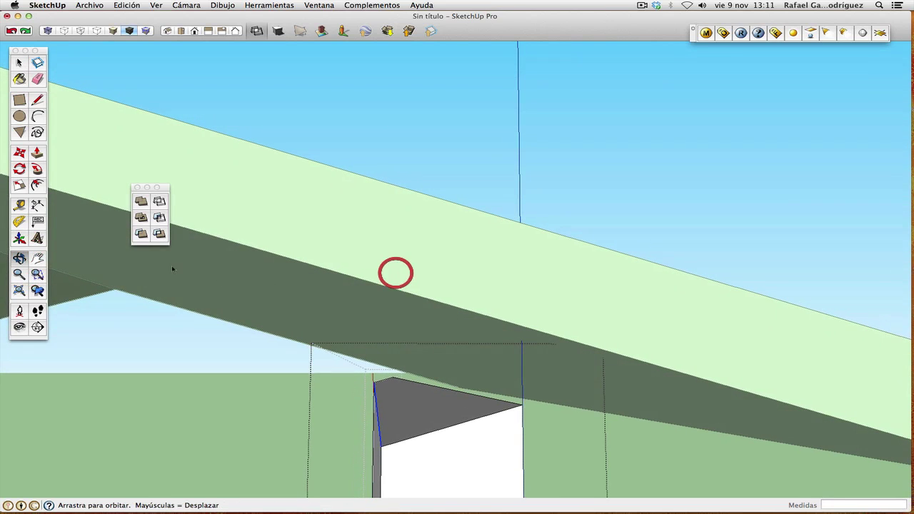
{"action": "left_click", "coordinate": [20, 152]}
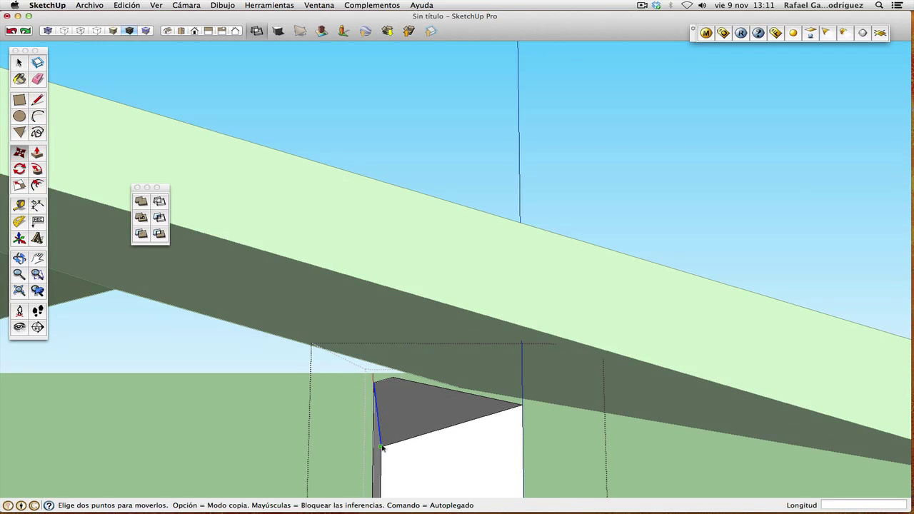
{"action": "left_click", "coordinate": [382, 447]}
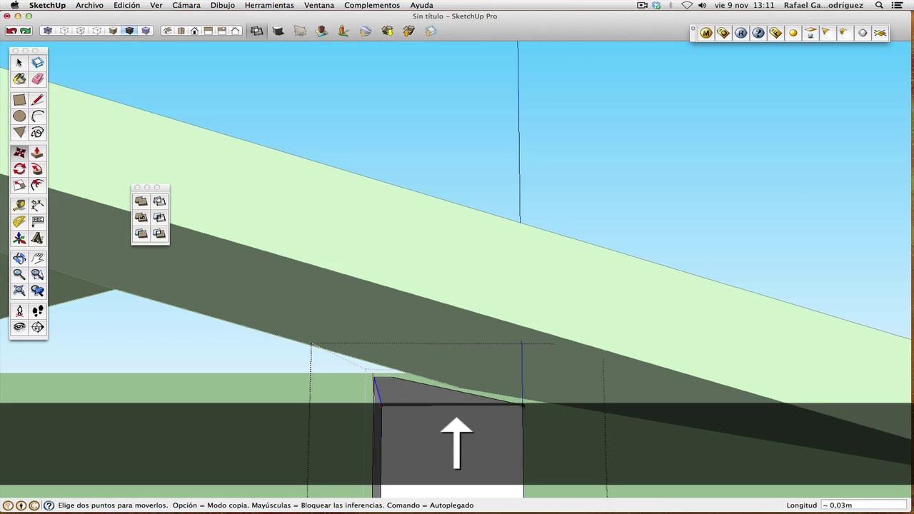
{"action": "left_click", "coordinate": [524, 408]}
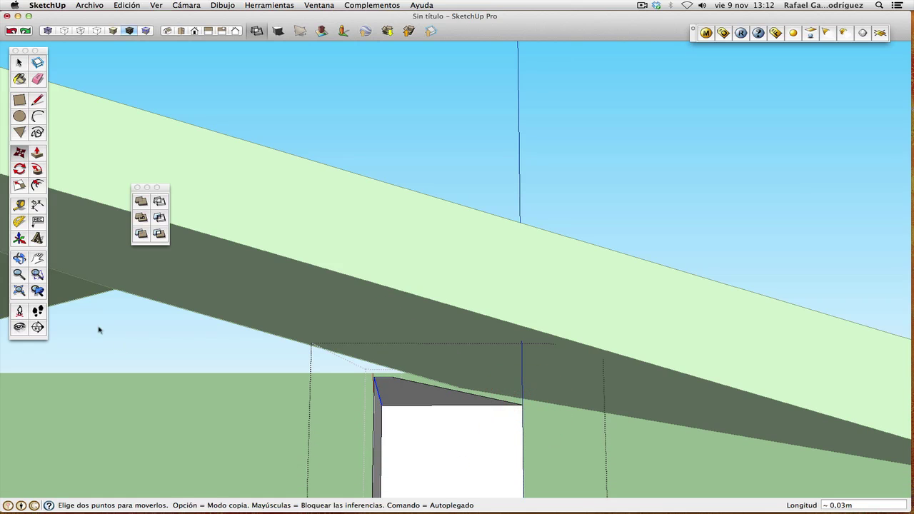
Pull the open wall component's top face up about 0.07 m into the roof.
{"action": "left_click", "coordinate": [20, 290]}
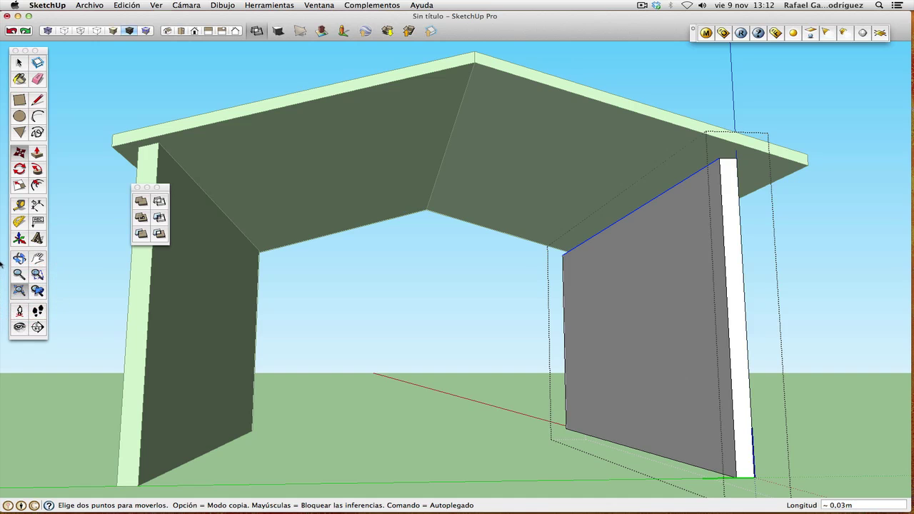
{"action": "left_click", "coordinate": [20, 273]}
{"action": "left_click_drag", "start_coordinate": [486, 229], "coordinate": [448, 298]}
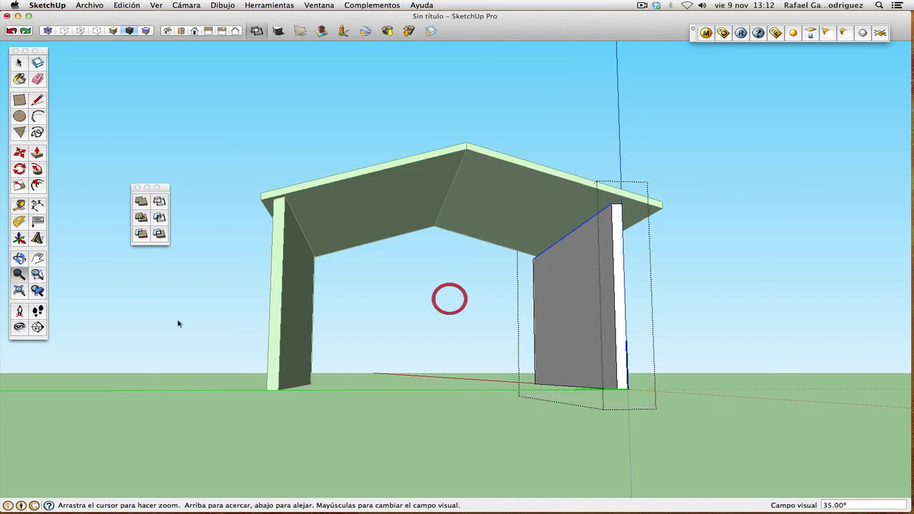
{"action": "left_click", "coordinate": [19, 259]}
{"action": "left_click_drag", "start_coordinate": [499, 254], "coordinate": [362, 342]}
{"action": "left_click", "coordinate": [36, 155]}
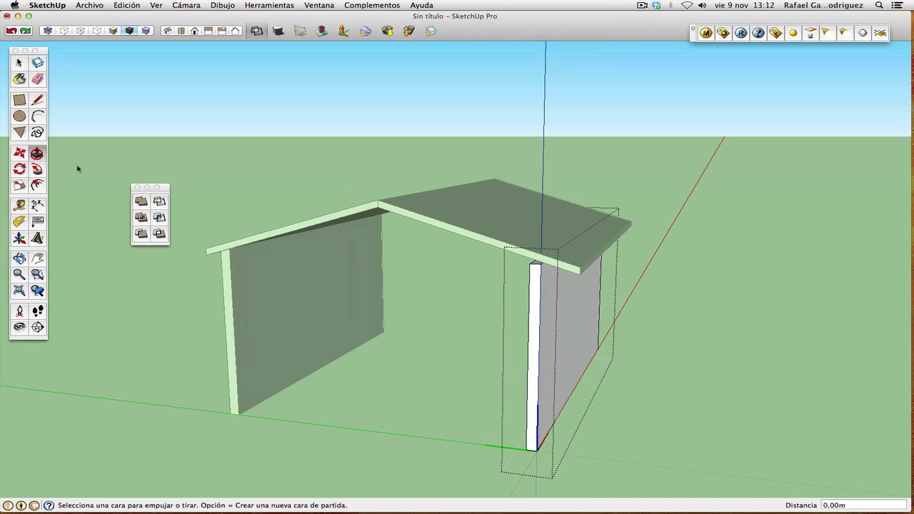
{"action": "left_click", "coordinate": [537, 261]}
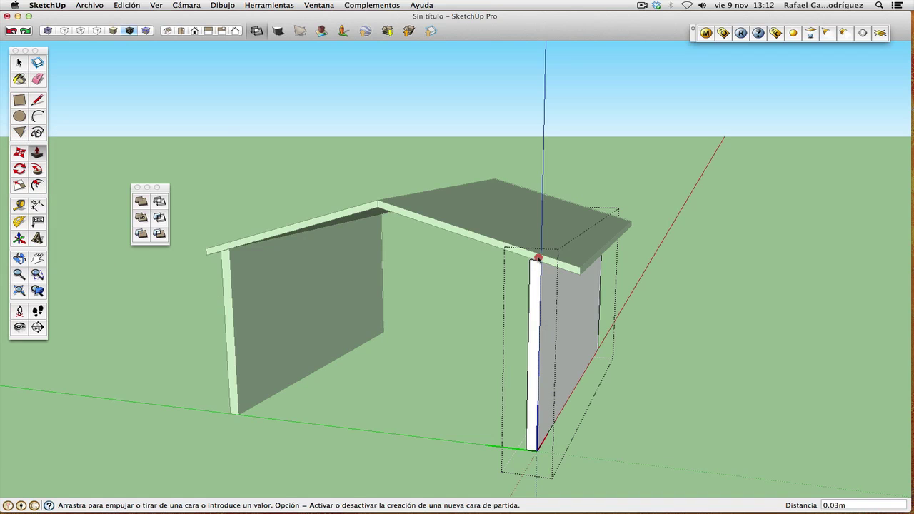
{"action": "left_click", "coordinate": [537, 254]}
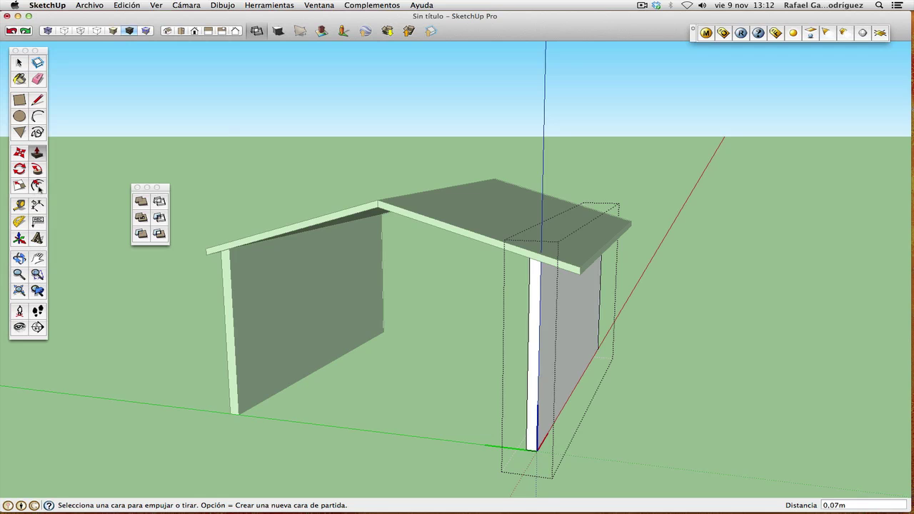
Show the model's left view in parallel projection with X-ray display, closing in on where the wall meets the roof.
{"action": "left_click", "coordinate": [195, 33]}
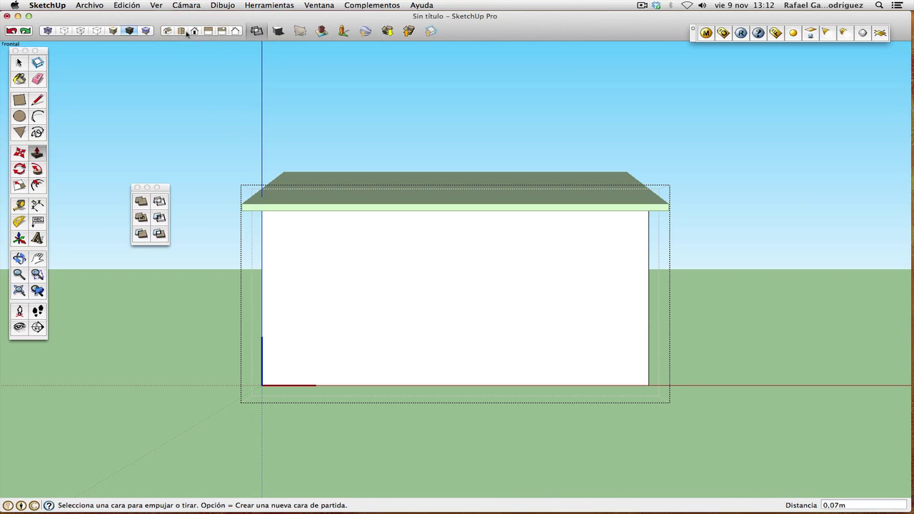
{"action": "left_click", "coordinate": [208, 31]}
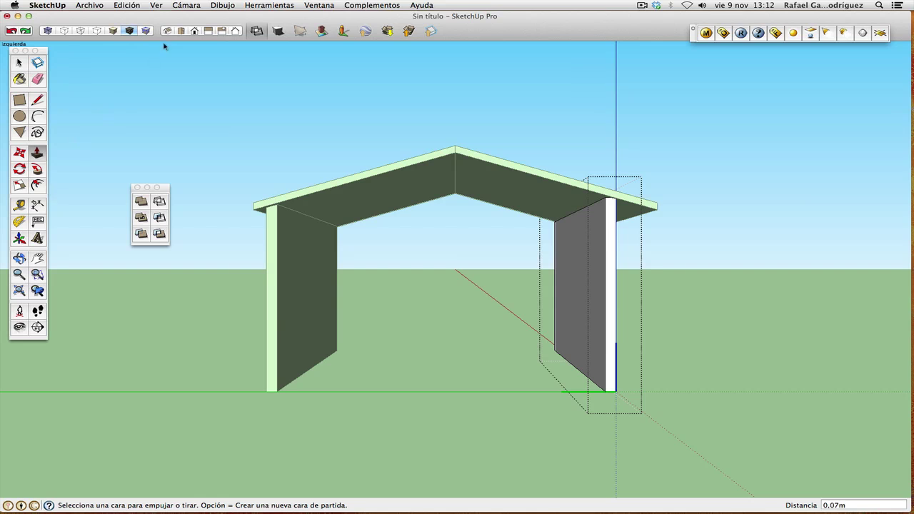
{"action": "left_click", "coordinate": [185, 5]}
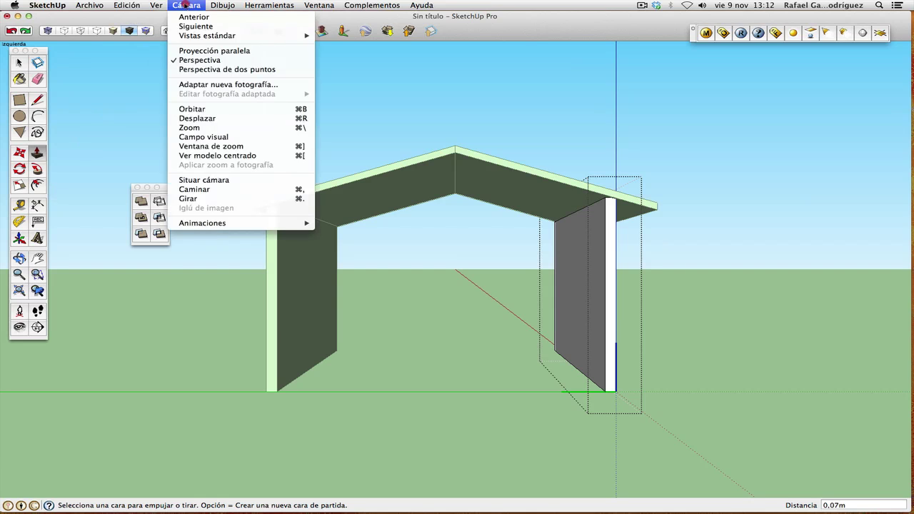
{"action": "left_click", "coordinate": [216, 52]}
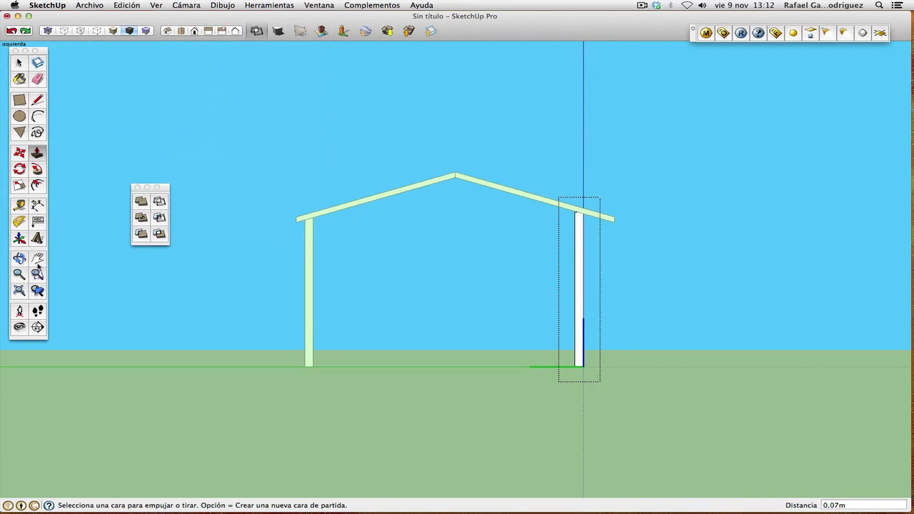
{"action": "left_click", "coordinate": [37, 274]}
{"action": "left_click_drag", "start_coordinate": [561, 183], "coordinate": [605, 233]}
{"action": "left_click", "coordinate": [47, 31]}
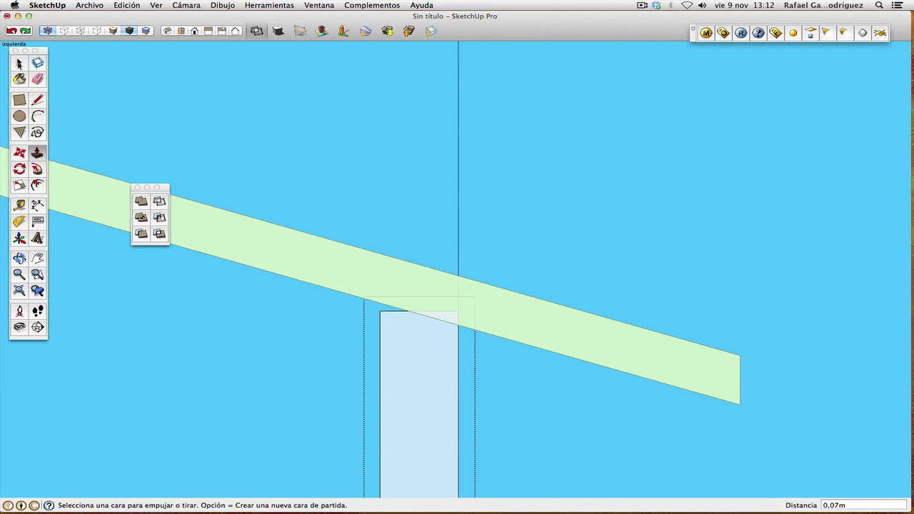
Move the wall's top edges up about 0.03 m along the blue axis into the roof, and leave the component.
{"action": "left_click", "coordinate": [19, 63]}
{"action": "left_click_drag", "start_coordinate": [350, 342], "coordinate": [502, 303]}
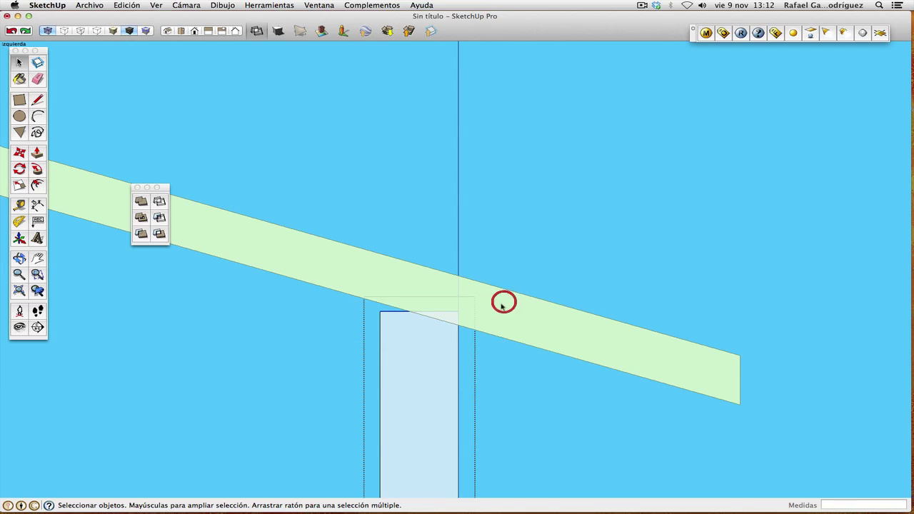
{"action": "left_click", "coordinate": [19, 154]}
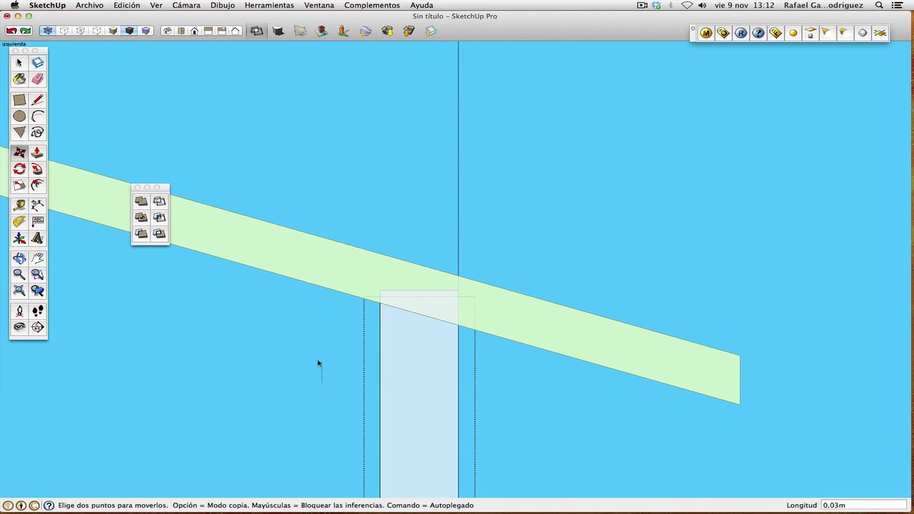
{"action": "key", "text": "Up"}
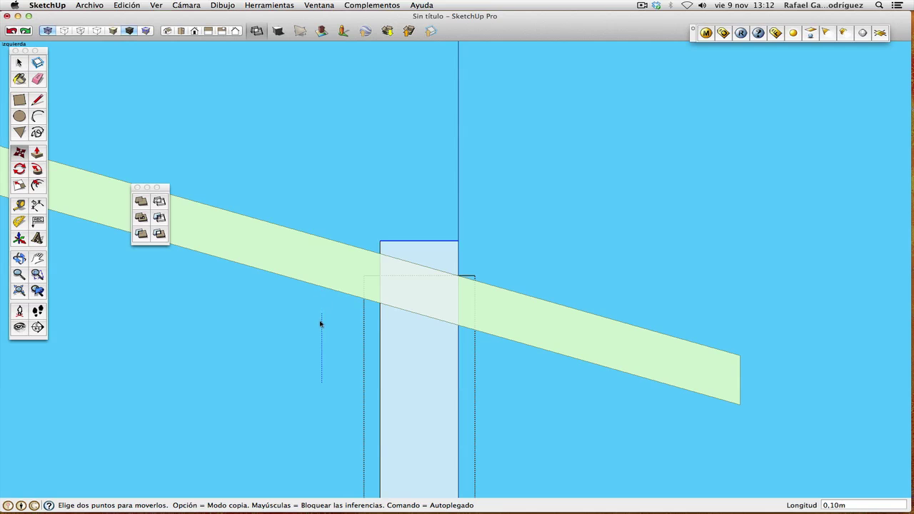
{"action": "left_click", "coordinate": [20, 63]}
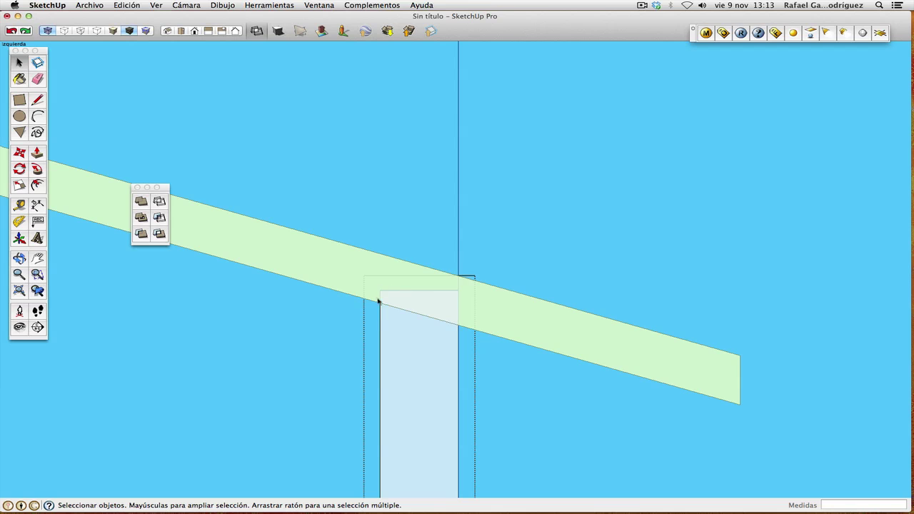
{"action": "left_click", "coordinate": [297, 174]}
Return the camera to perspective and view the building obliquely from above, facing the extended wall.
{"action": "left_click", "coordinate": [183, 5]}
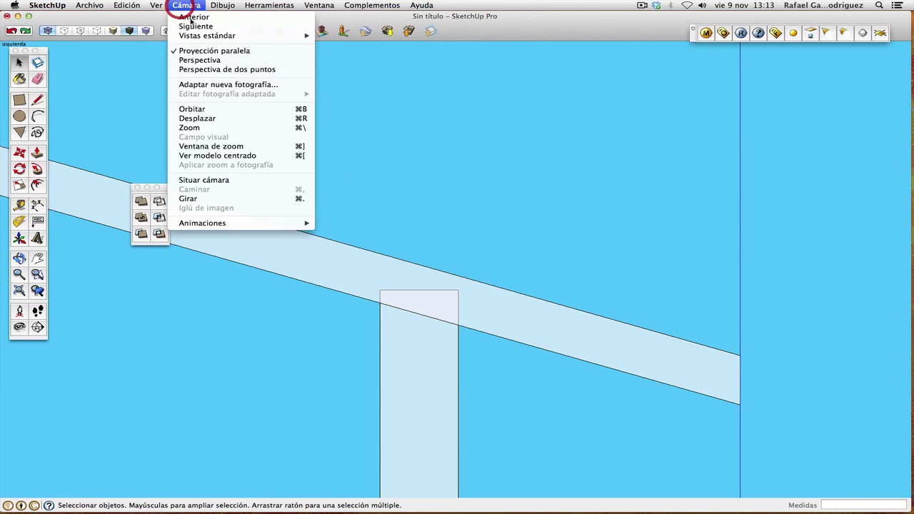
{"action": "left_click", "coordinate": [202, 61]}
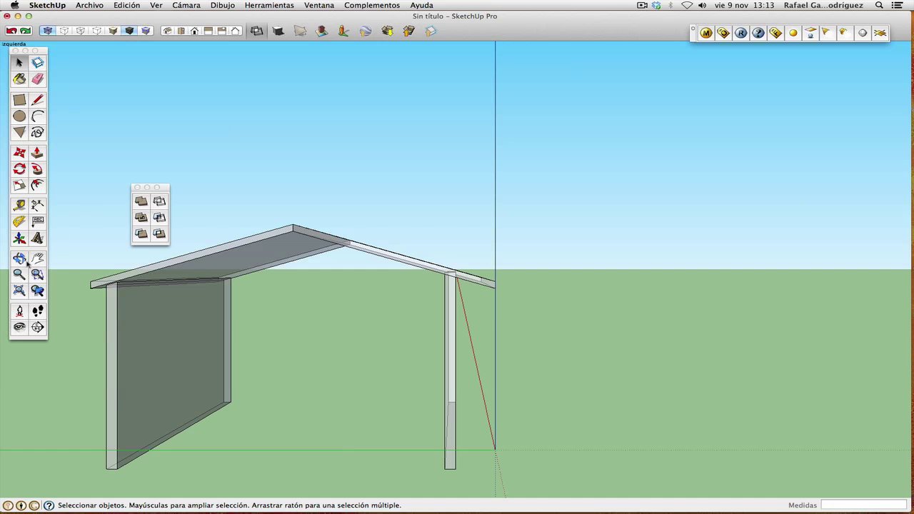
{"action": "left_click", "coordinate": [19, 259]}
{"action": "left_click_drag", "start_coordinate": [356, 214], "coordinate": [194, 300]}
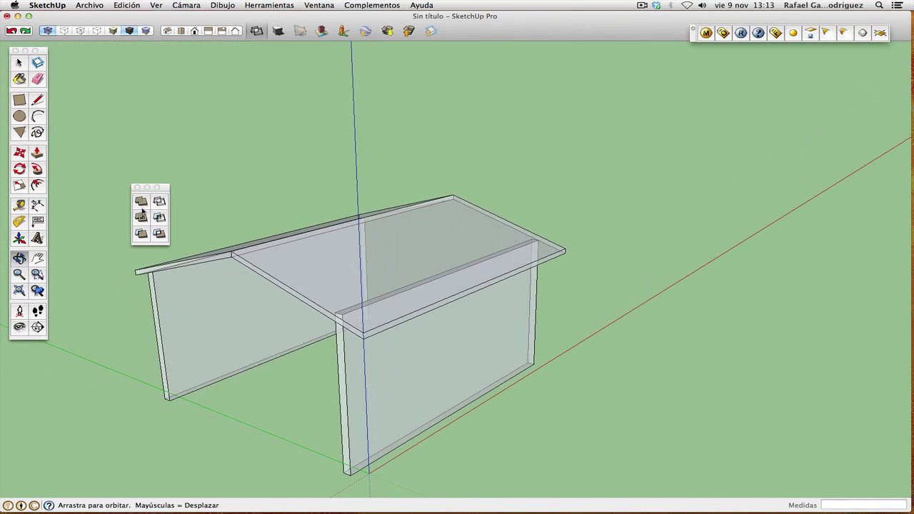
Try the Trim solid tool with the roof as the cutting solid for the wall.
{"action": "left_click", "coordinate": [141, 236]}
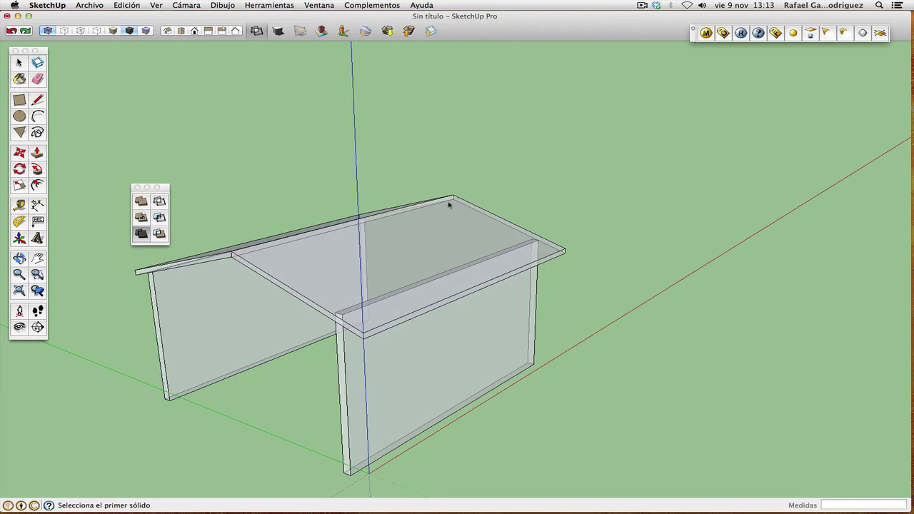
{"action": "left_click", "coordinate": [319, 308]}
{"action": "left_click", "coordinate": [321, 309]}
{"action": "left_click", "coordinate": [19, 62]}
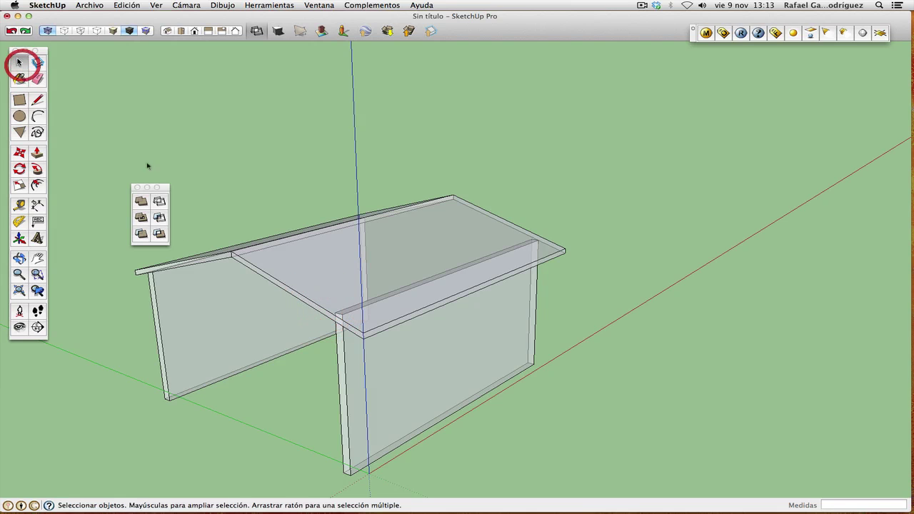
{"action": "left_click", "coordinate": [281, 285]}
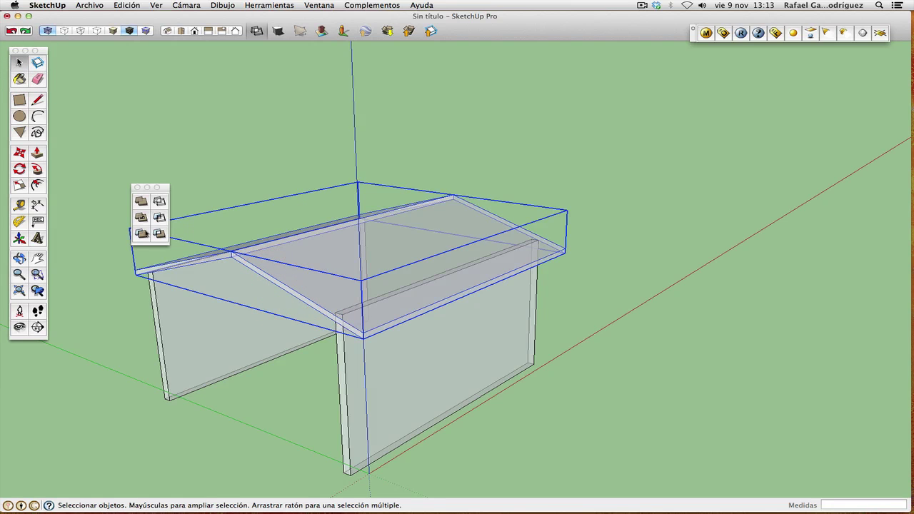
{"action": "left_click", "coordinate": [141, 233]}
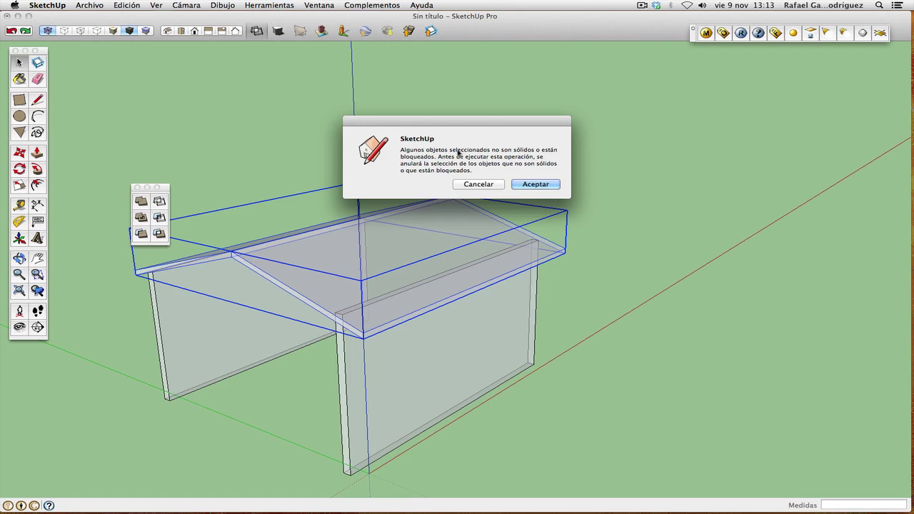
Draw a rectangle about 2.62 by 3.67 m on the ground beside the house and pull it up into a slab about 0.12 m thick.
{"action": "left_click", "coordinate": [479, 184]}
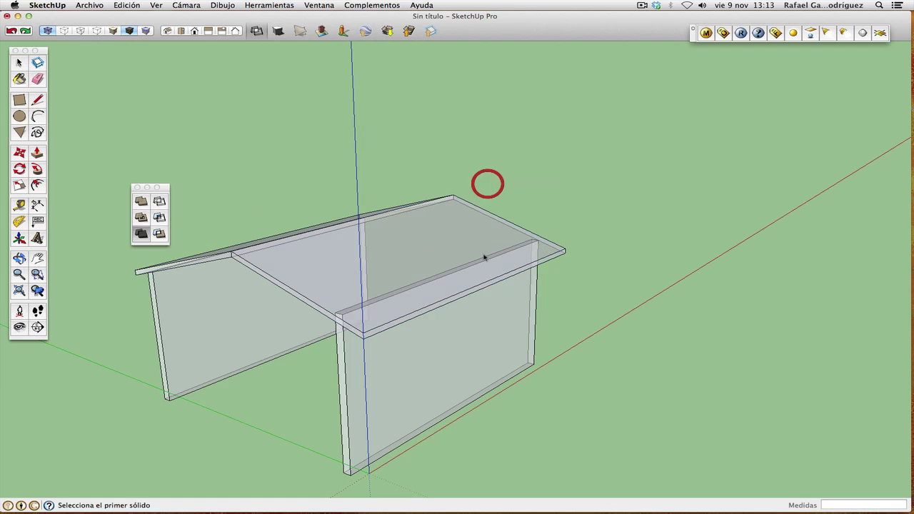
{"action": "left_click", "coordinate": [19, 273]}
{"action": "left_click_drag", "start_coordinate": [338, 239], "coordinate": [312, 363]}
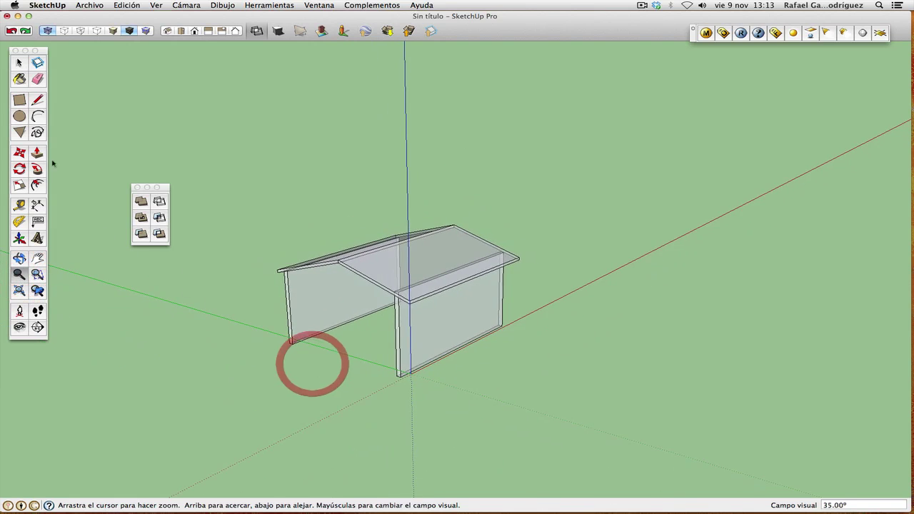
{"action": "left_click", "coordinate": [19, 100]}
{"action": "mouse_move", "coordinate": [117, 402]}
{"action": "left_mouse_down"}
{"action": "mouse_move", "coordinate": [282, 427]}
{"action": "mouse_move", "coordinate": [363, 401]}
{"action": "left_mouse_up"}
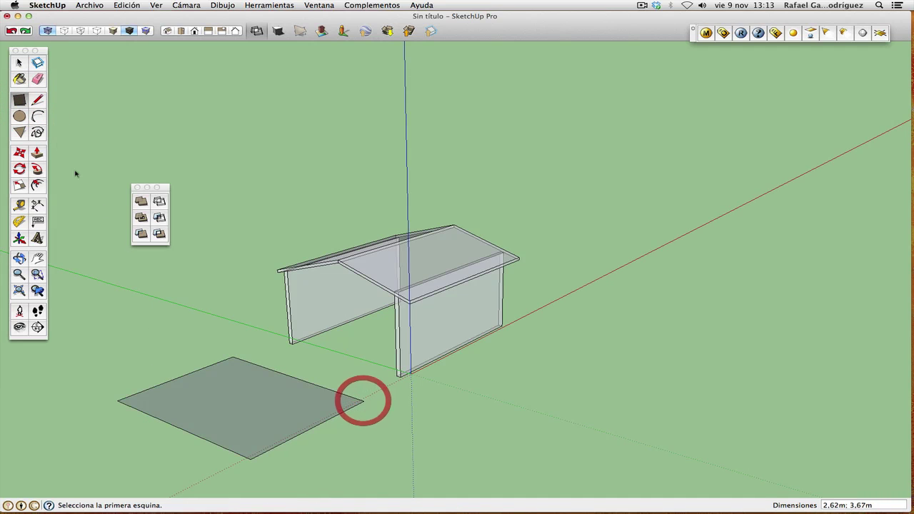
{"action": "left_click", "coordinate": [37, 153]}
{"action": "left_click", "coordinate": [231, 394]}
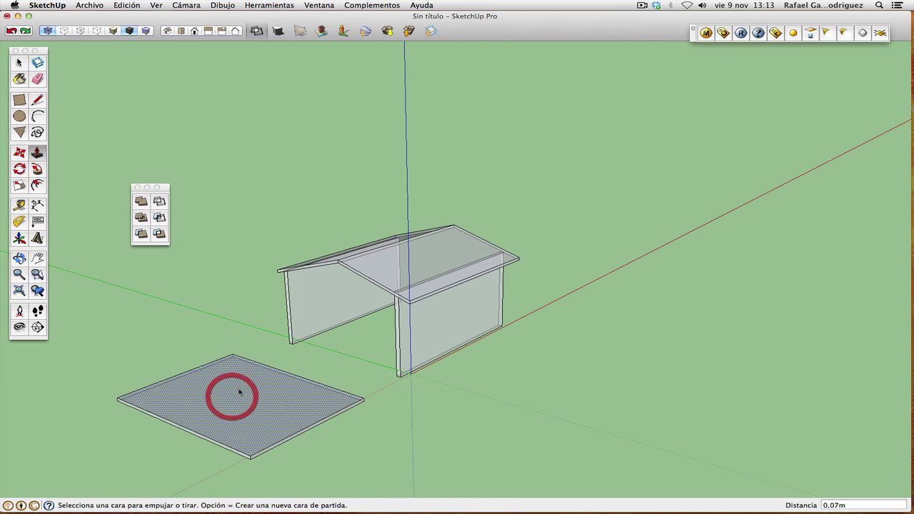
{"action": "left_click", "coordinate": [239, 392]}
Draw a closed loop of lines around the slab's cross-section, splitting it across the middle.
{"action": "left_click", "coordinate": [38, 102]}
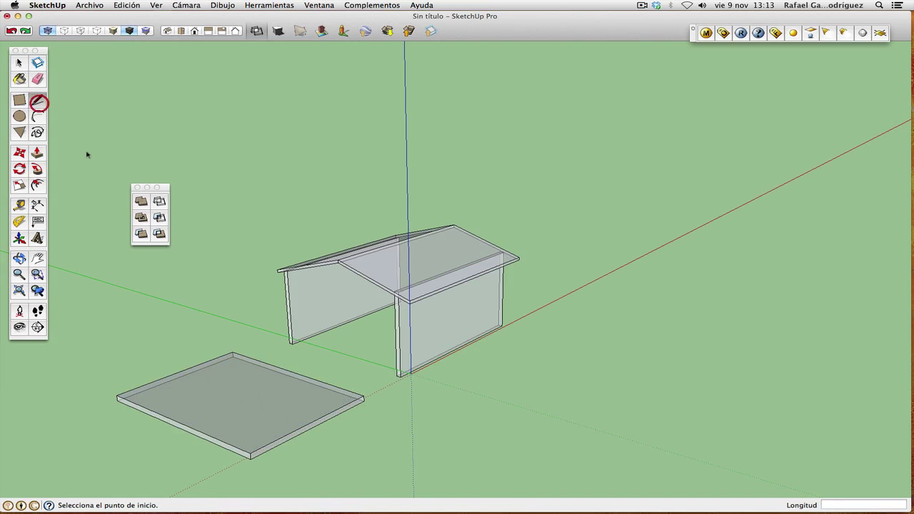
{"action": "left_click", "coordinate": [179, 425]}
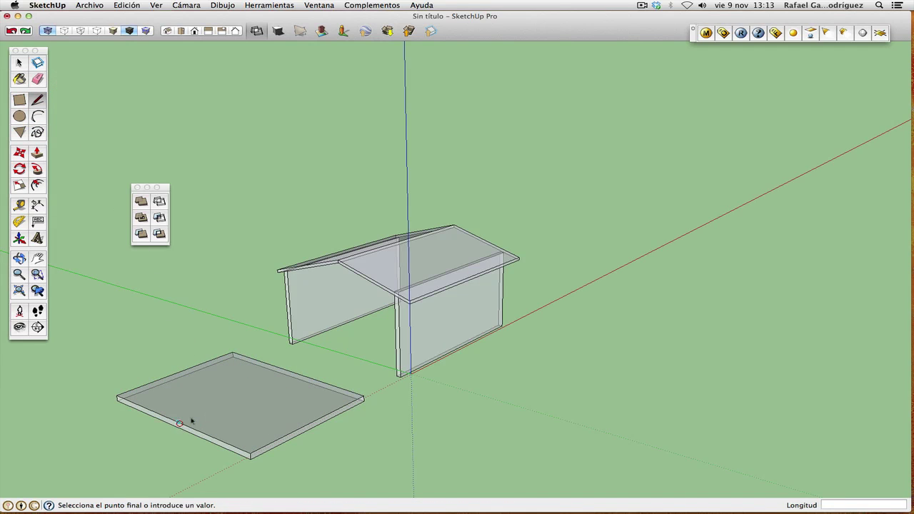
{"action": "left_click", "coordinate": [293, 377]}
{"action": "left_click", "coordinate": [294, 377]}
{"action": "left_click", "coordinate": [294, 378]}
{"action": "left_click", "coordinate": [294, 377]}
{"action": "left_click", "coordinate": [178, 431]}
{"action": "left_click", "coordinate": [179, 430]}
{"action": "left_click", "coordinate": [179, 430]}
{"action": "left_click", "coordinate": [179, 430]}
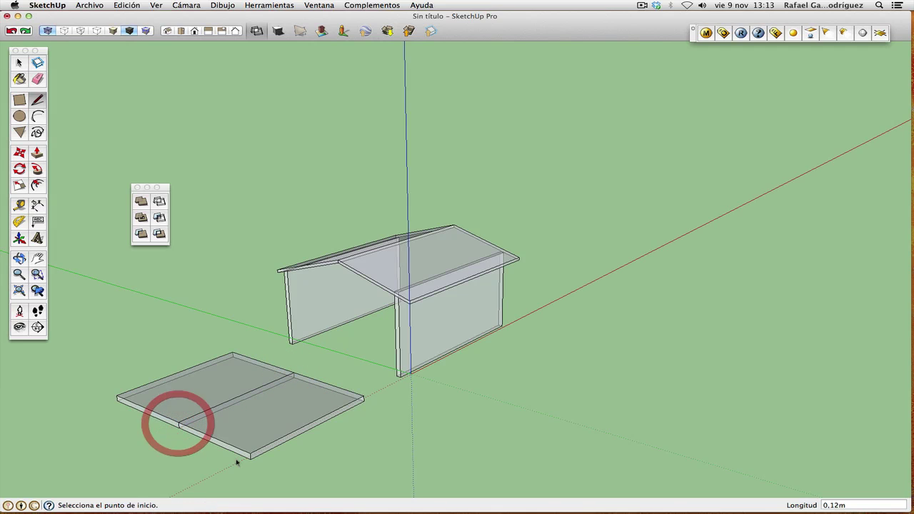
Delete the slab's dividing loop together with its internal face, and turn off the X-ray display.
{"action": "left_click", "coordinate": [21, 64]}
{"action": "left_click_drag", "start_coordinate": [168, 441], "coordinate": [314, 369]}
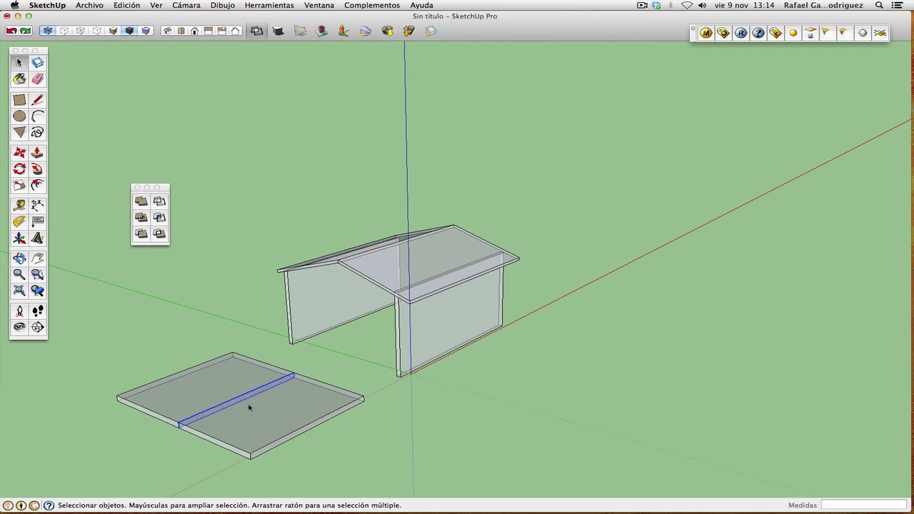
{"action": "key", "text": "Delete"}
{"action": "key", "text": "shift"}
{"action": "left_click", "coordinate": [48, 31]}
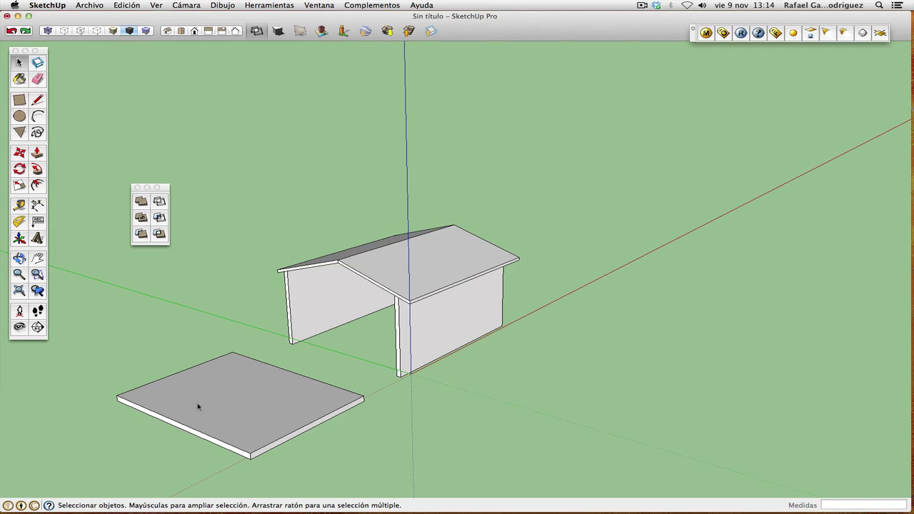
Delete the entire slab beside the house.
{"action": "left_click", "coordinate": [20, 259]}
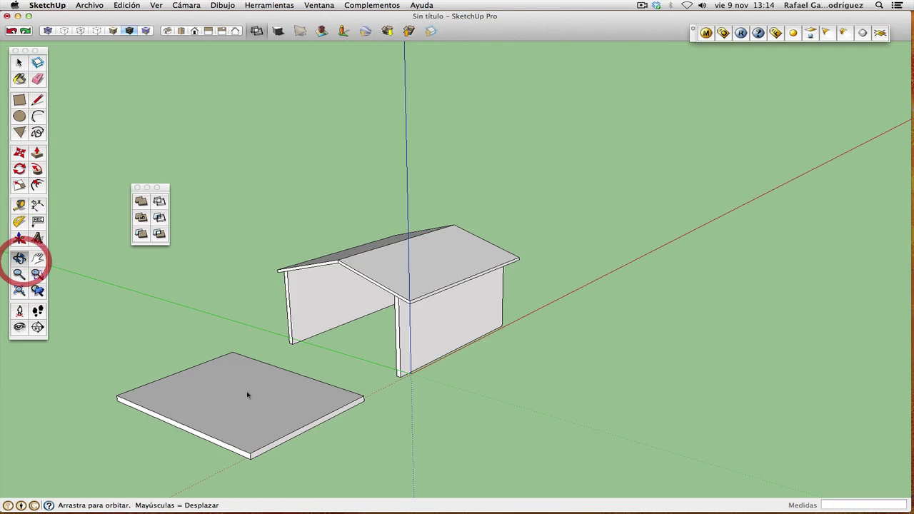
{"action": "mouse_move", "coordinate": [247, 394]}
{"action": "left_mouse_down"}
{"action": "mouse_move", "coordinate": [345, 204]}
{"action": "mouse_move", "coordinate": [319, 281]}
{"action": "mouse_move", "coordinate": [299, 399]}
{"action": "mouse_move", "coordinate": [253, 404]}
{"action": "mouse_move", "coordinate": [237, 394]}
{"action": "left_mouse_up"}
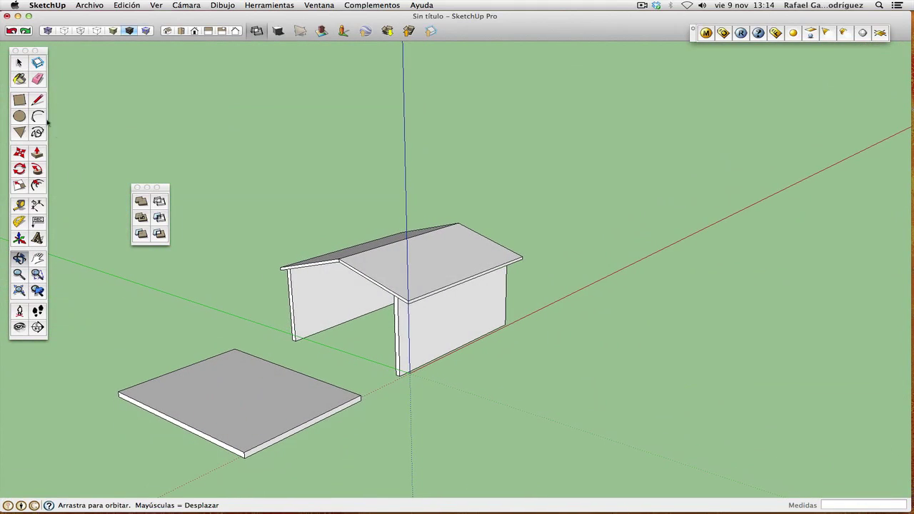
{"action": "left_click", "coordinate": [20, 62]}
{"action": "double_click", "coordinate": [244, 419]}
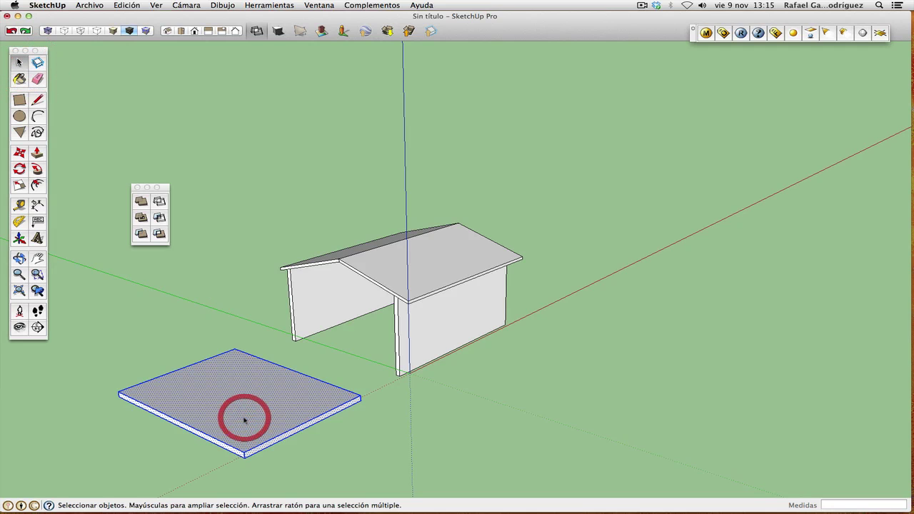
{"action": "key", "text": "Delete"}
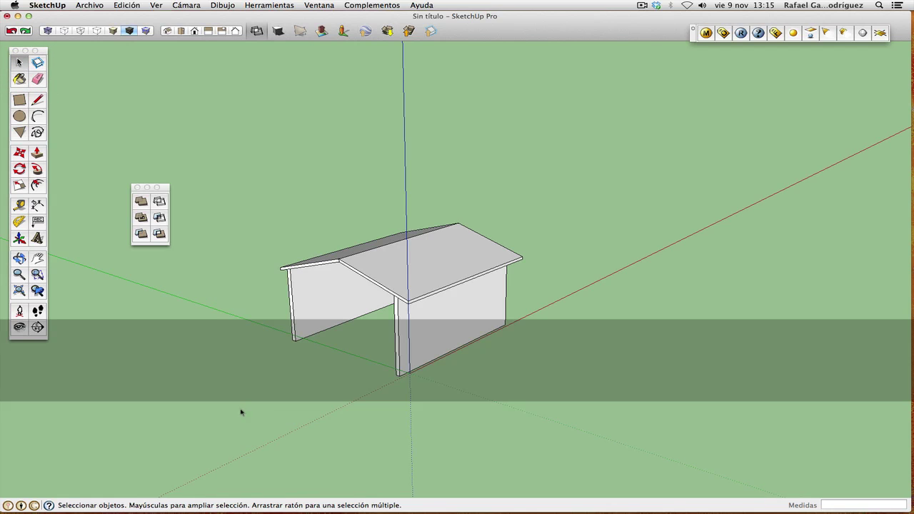
Select the roof component and turn on the X-ray display.
{"action": "left_click", "coordinate": [361, 267]}
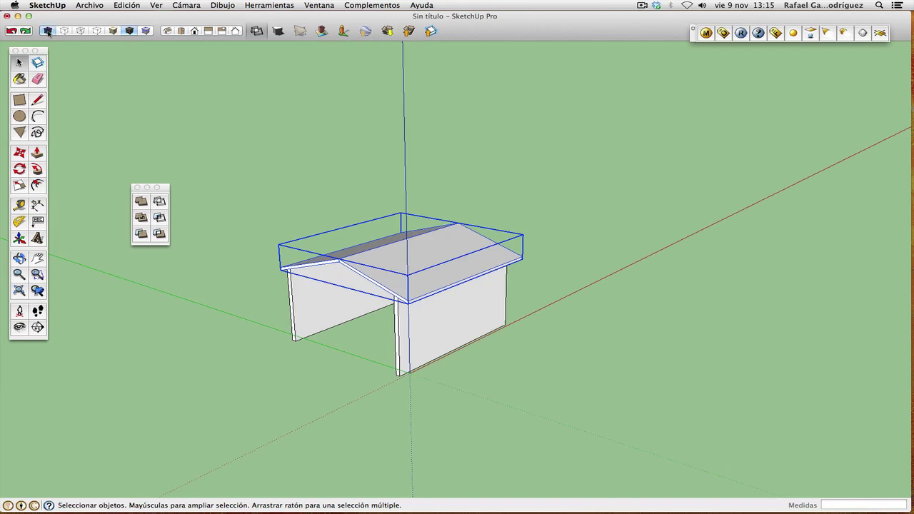
{"action": "left_click", "coordinate": [47, 30]}
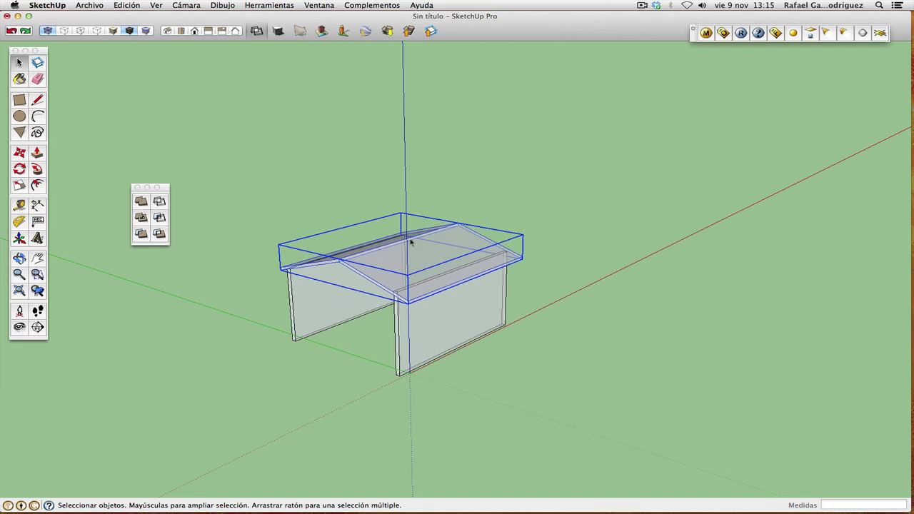
{"action": "left_click", "coordinate": [19, 257]}
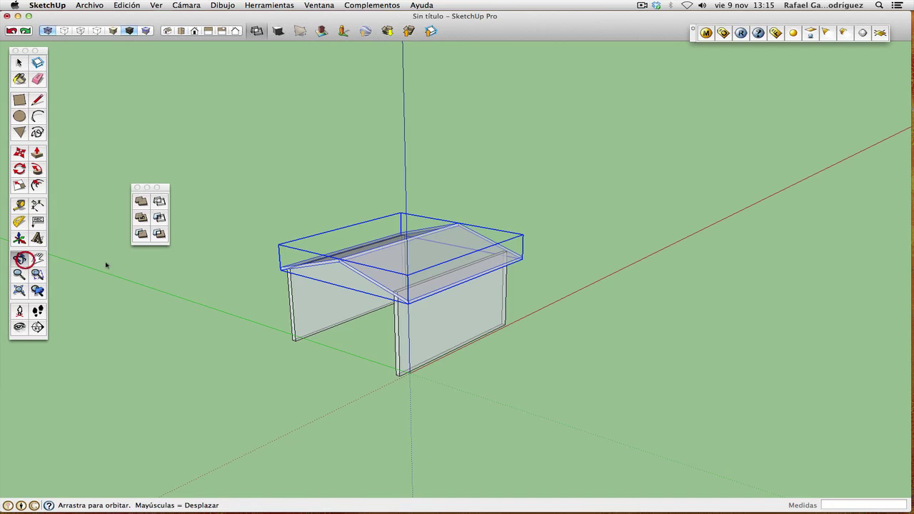
{"action": "left_click_drag", "start_coordinate": [314, 289], "coordinate": [338, 297]}
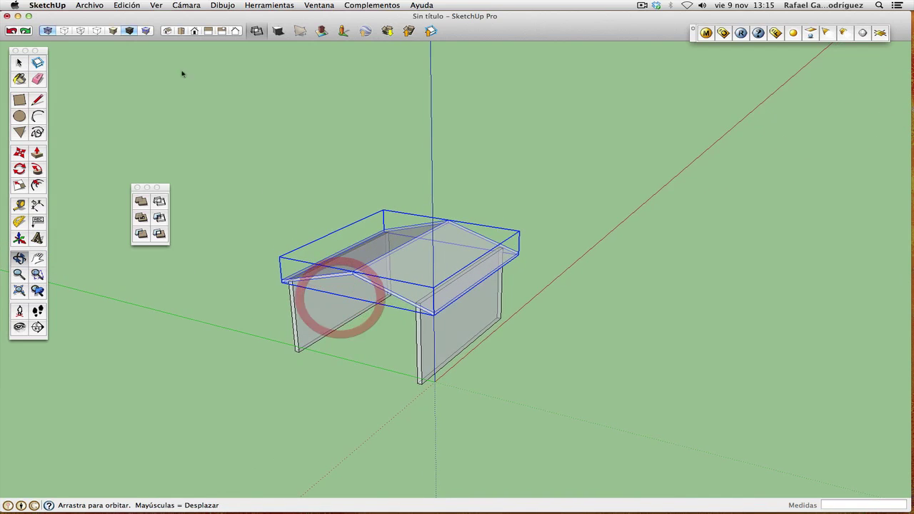
Examine the roof's inner geometry close up in wireframe display.
{"action": "left_click", "coordinate": [80, 31]}
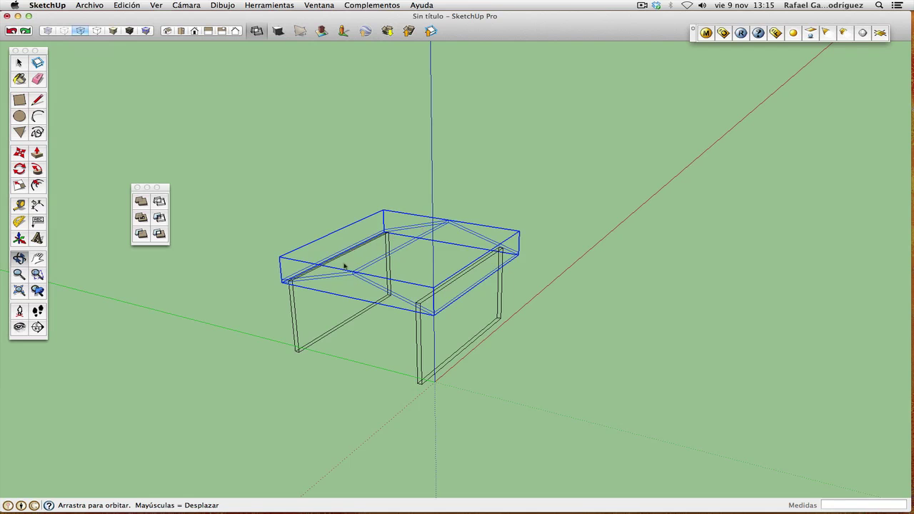
{"action": "left_click", "coordinate": [19, 259]}
{"action": "left_click_drag", "start_coordinate": [224, 259], "coordinate": [310, 243]}
{"action": "left_click", "coordinate": [37, 274]}
{"action": "left_click_drag", "start_coordinate": [261, 197], "coordinate": [561, 333]}
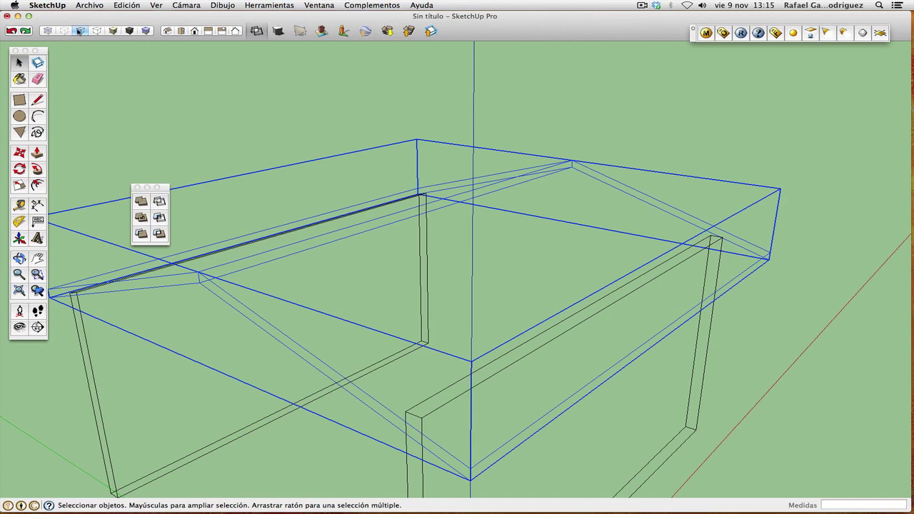
Set the display to monochrome faces with X-ray transparency.
{"action": "left_click", "coordinate": [78, 31]}
{"action": "left_click", "coordinate": [48, 32]}
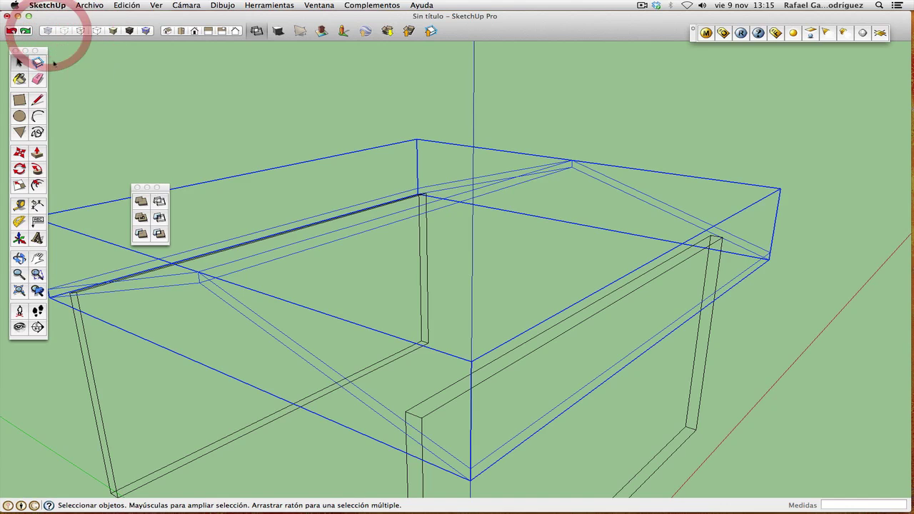
{"action": "left_click", "coordinate": [145, 31]}
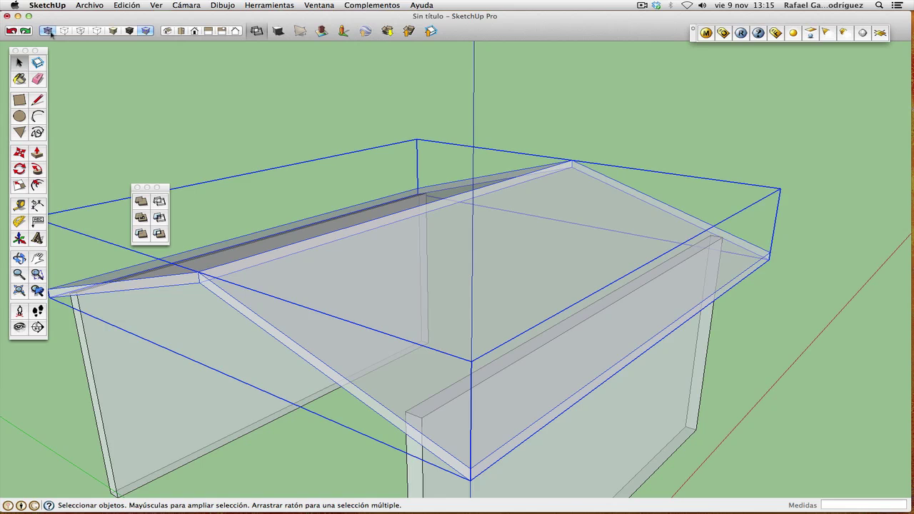
{"action": "left_click", "coordinate": [156, 5]}
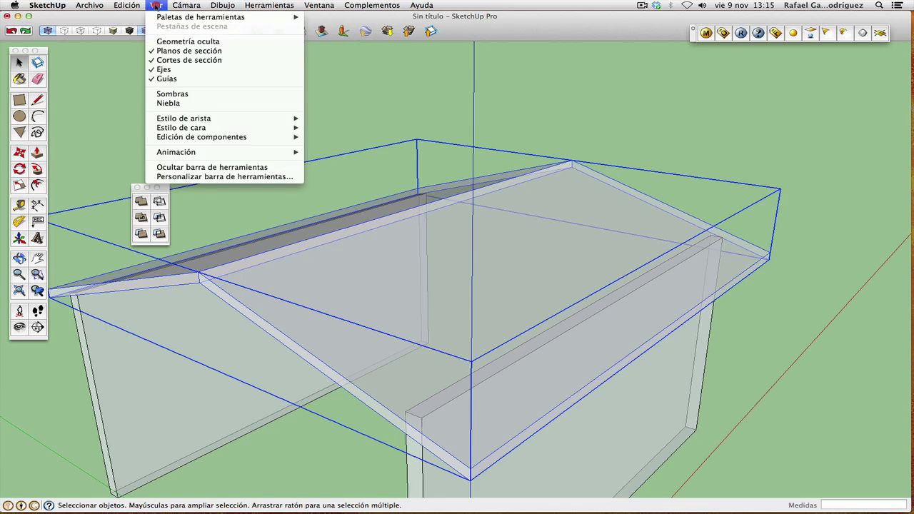
{"action": "mouse_move", "coordinate": [127, 5]}
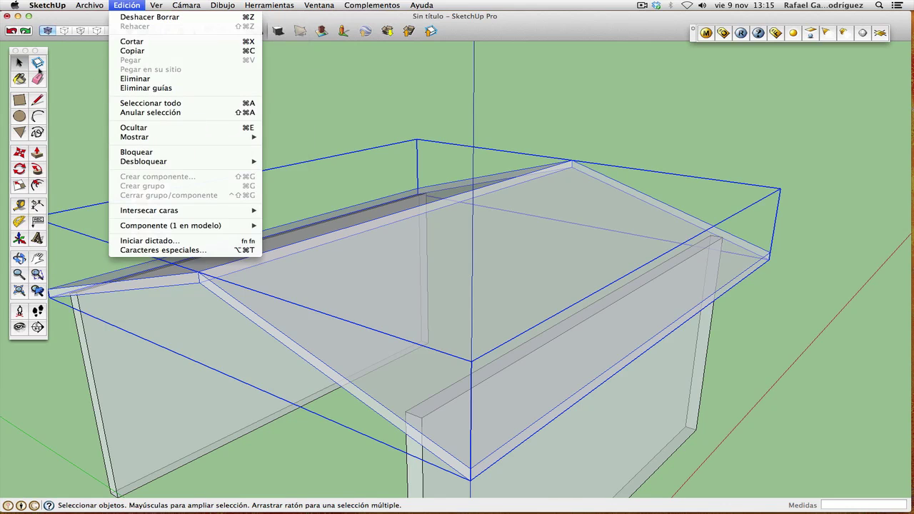
{"action": "left_click", "coordinate": [38, 70]}
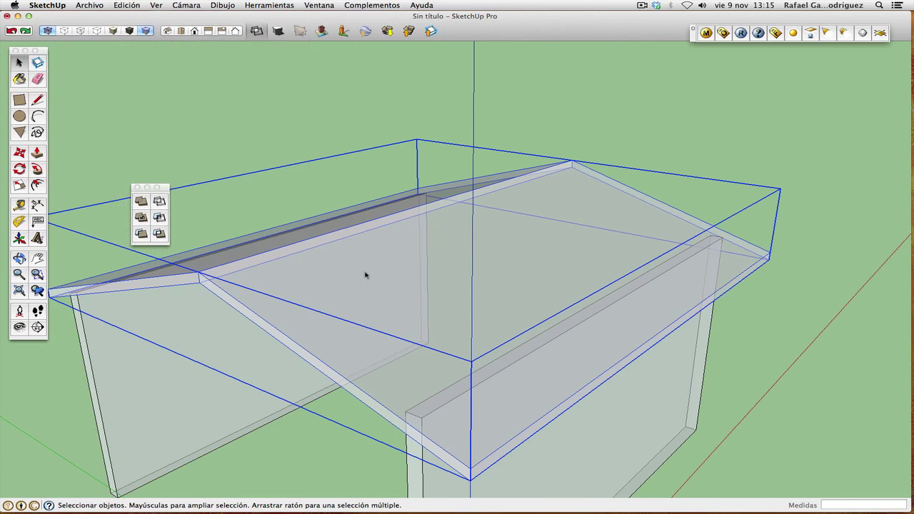
Open the roof component for editing and turn off the display of edges.
{"action": "double_click", "coordinate": [588, 177]}
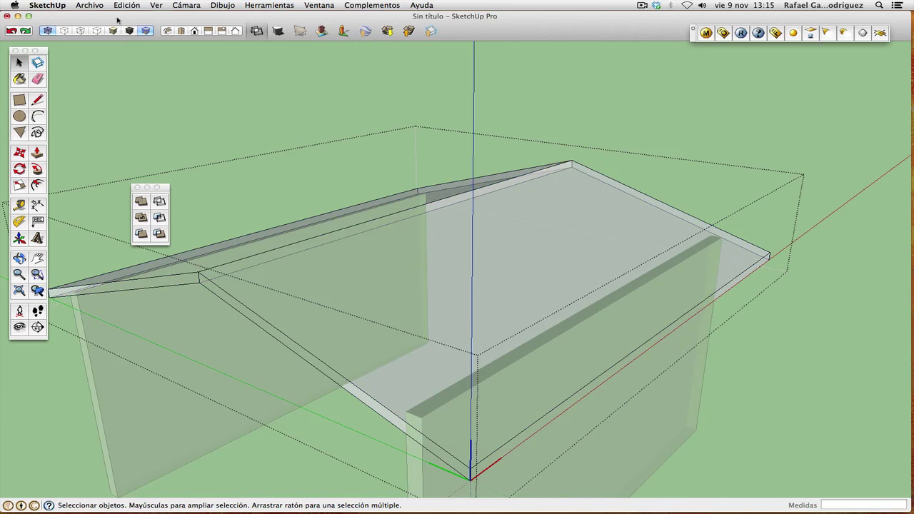
{"action": "left_click", "coordinate": [155, 5]}
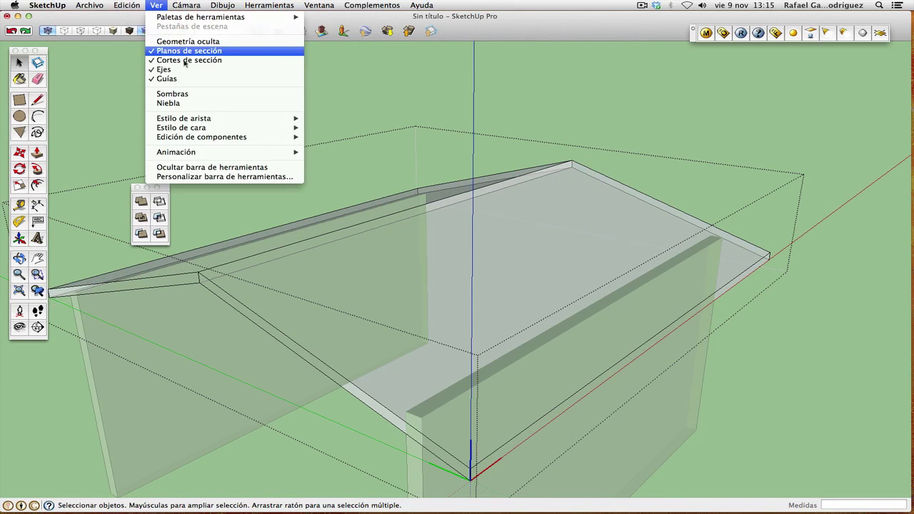
{"action": "mouse_move", "coordinate": [192, 120]}
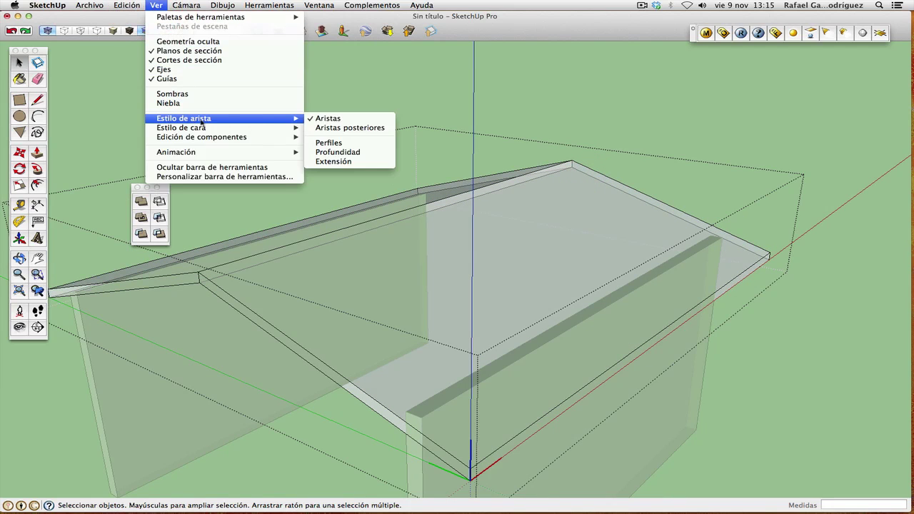
{"action": "left_click", "coordinate": [329, 120]}
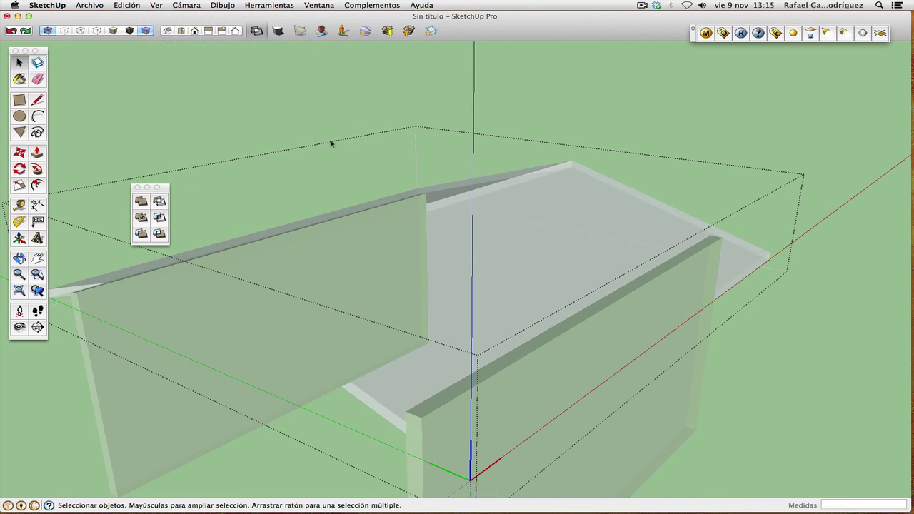
Delete the internal face along the roof's ridge between its two slopes.
{"action": "left_click", "coordinate": [20, 259]}
{"action": "left_click_drag", "start_coordinate": [118, 259], "coordinate": [374, 243]}
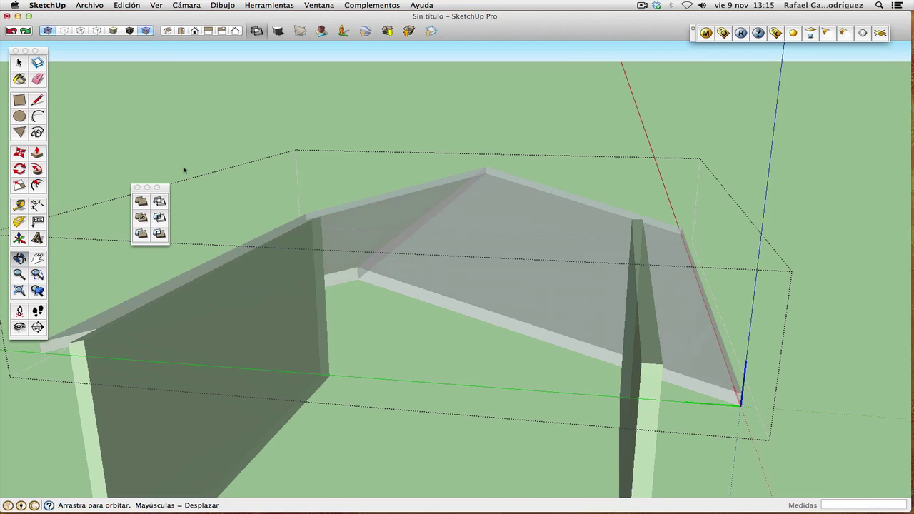
{"action": "left_click", "coordinate": [19, 63]}
{"action": "left_click_drag", "start_coordinate": [340, 168], "coordinate": [528, 327]}
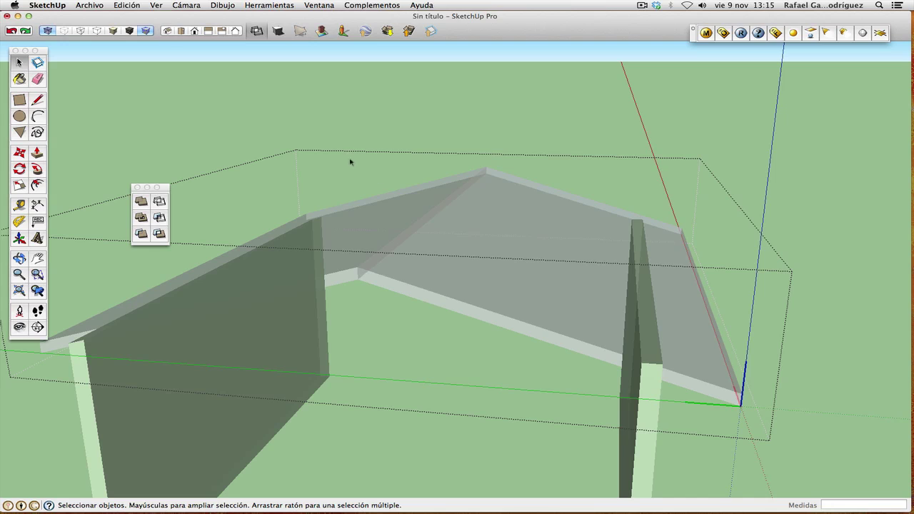
{"action": "left_click_drag", "start_coordinate": [350, 162], "coordinate": [530, 338]}
{"action": "key", "text": "Escape"}
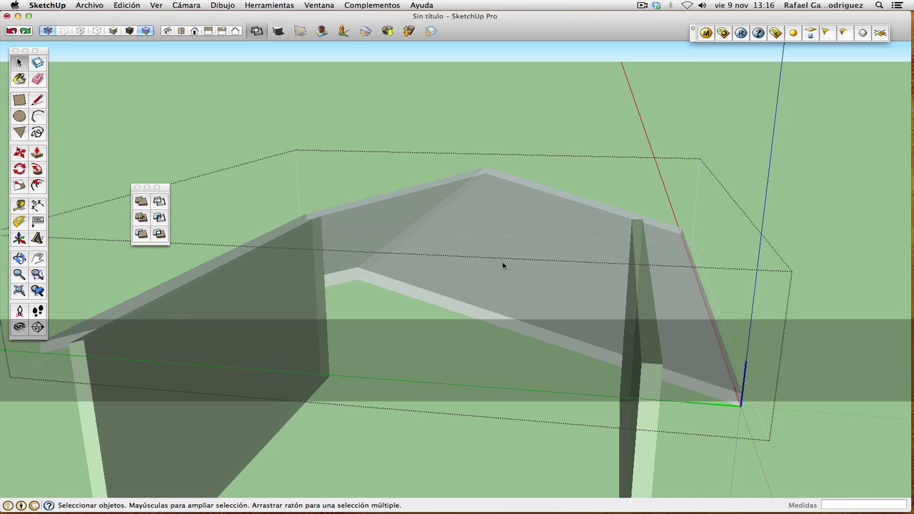
Turn the display of edges back on for the model.
{"action": "left_click", "coordinate": [153, 6]}
{"action": "mouse_move", "coordinate": [212, 119]}
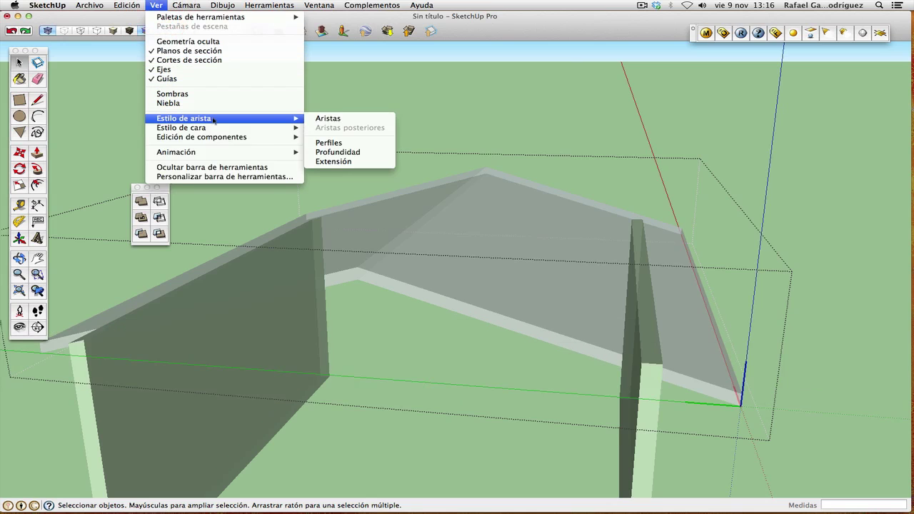
{"action": "left_click", "coordinate": [324, 120]}
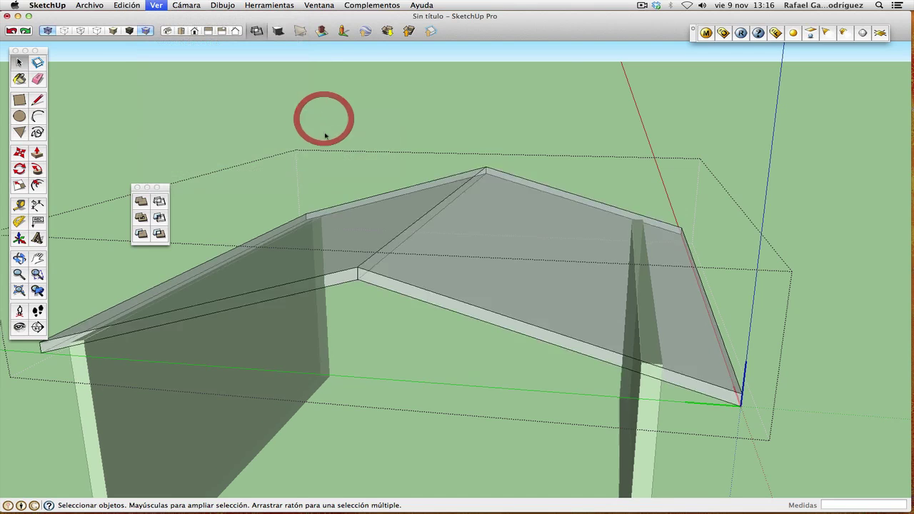
{"action": "left_click", "coordinate": [20, 276]}
{"action": "left_click_drag", "start_coordinate": [387, 190], "coordinate": [343, 299]}
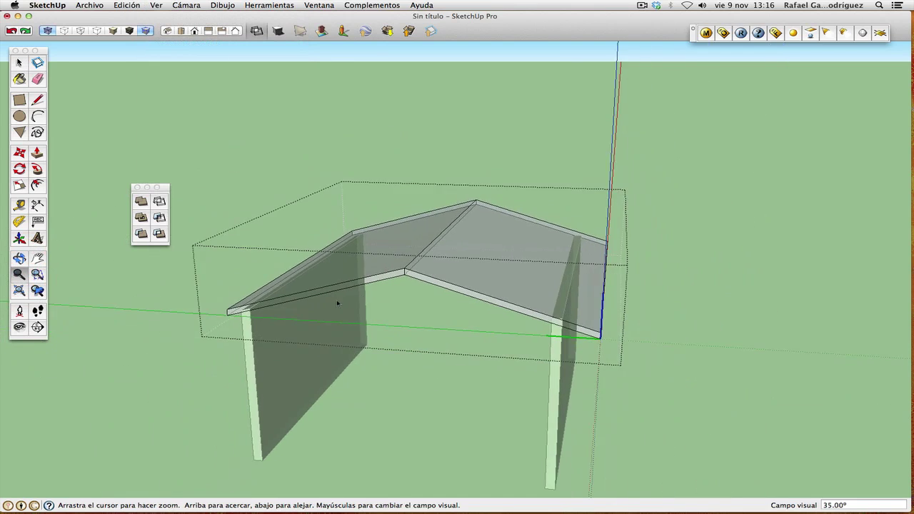
{"action": "left_click", "coordinate": [19, 258]}
{"action": "left_click_drag", "start_coordinate": [179, 248], "coordinate": [280, 232]}
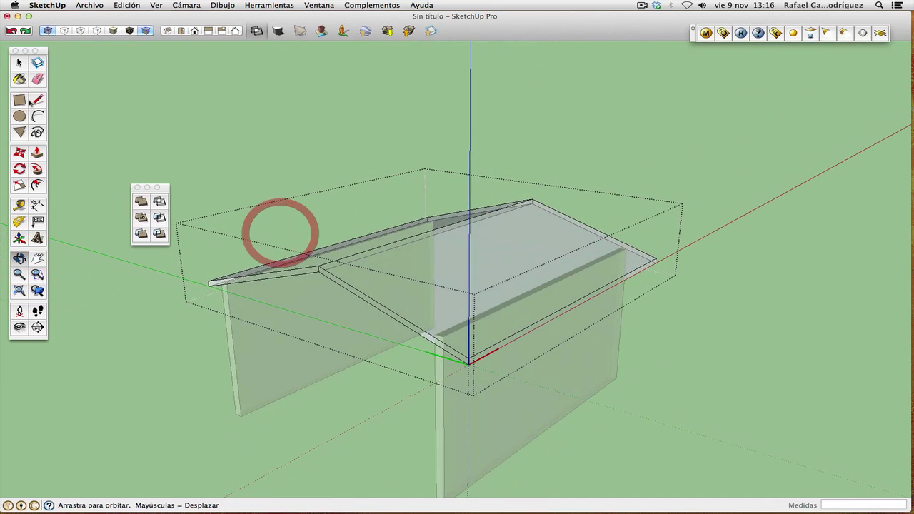
Finish editing the roof component and check that it selects as one object.
{"action": "left_click", "coordinate": [19, 63]}
{"action": "left_click", "coordinate": [237, 182]}
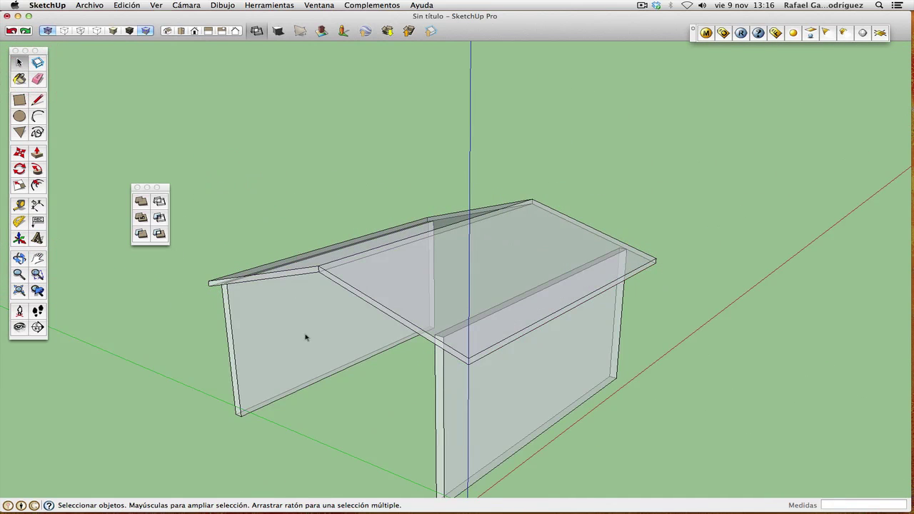
{"action": "left_click", "coordinate": [335, 279]}
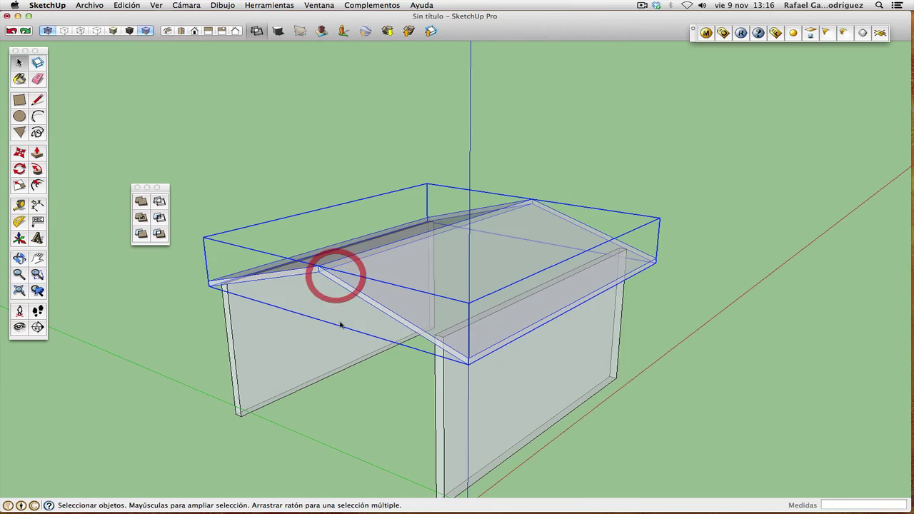
{"action": "left_click", "coordinate": [304, 187]}
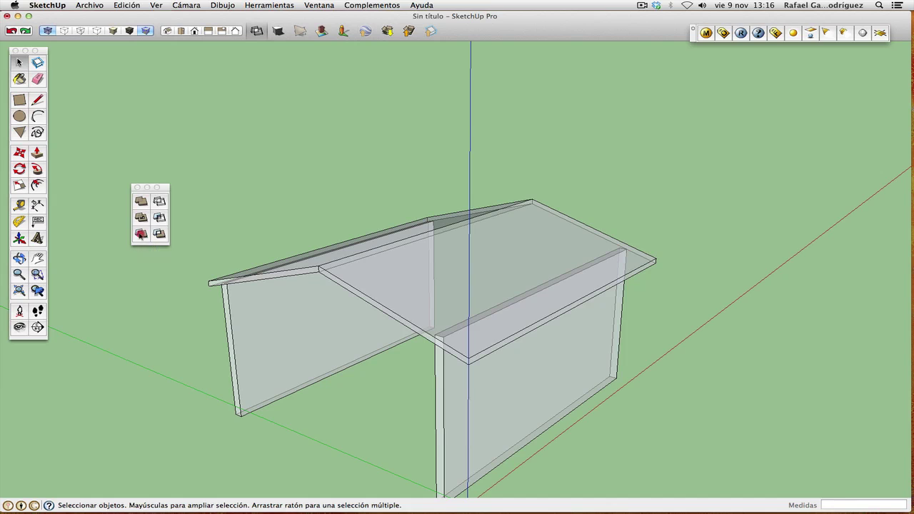
Trim the side wall nearest the origin with the Trim solid tool, using the roof as the cutting solid.
{"action": "left_click", "coordinate": [140, 235]}
{"action": "left_click", "coordinate": [372, 303]}
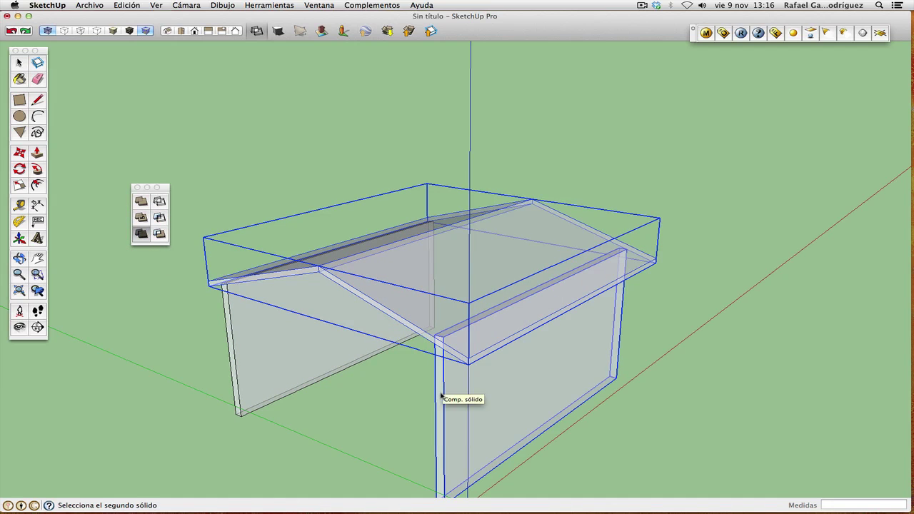
{"action": "left_click", "coordinate": [442, 394]}
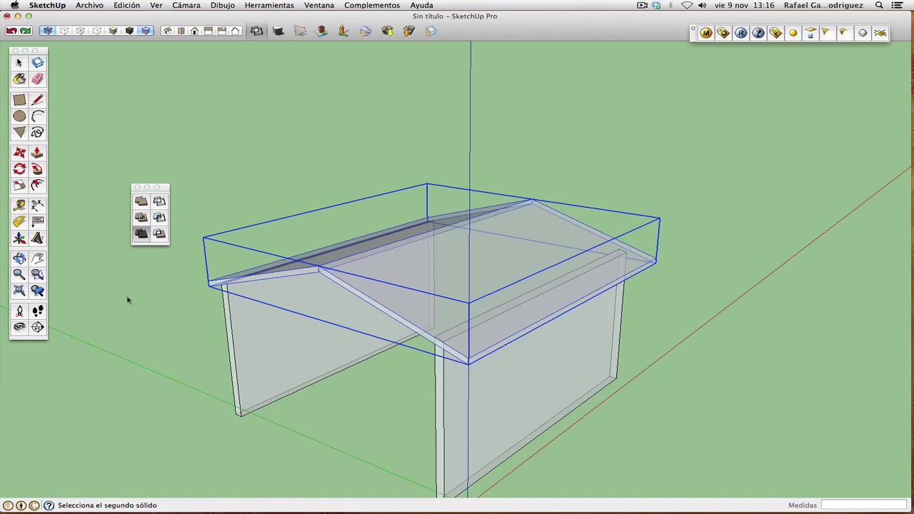
{"action": "left_click", "coordinate": [19, 259]}
{"action": "left_click_drag", "start_coordinate": [87, 276], "coordinate": [294, 298]}
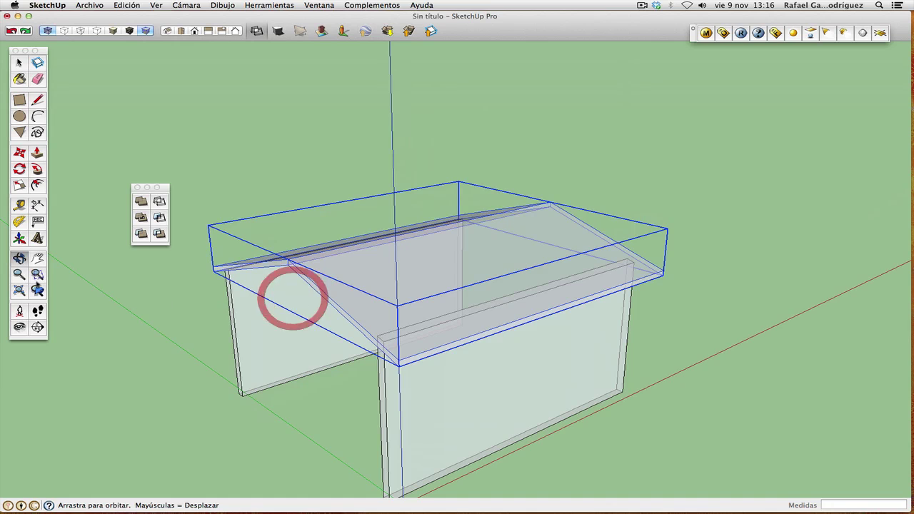
{"action": "key", "text": "z"}
{"action": "left_click_drag", "start_coordinate": [453, 189], "coordinate": [418, 276]}
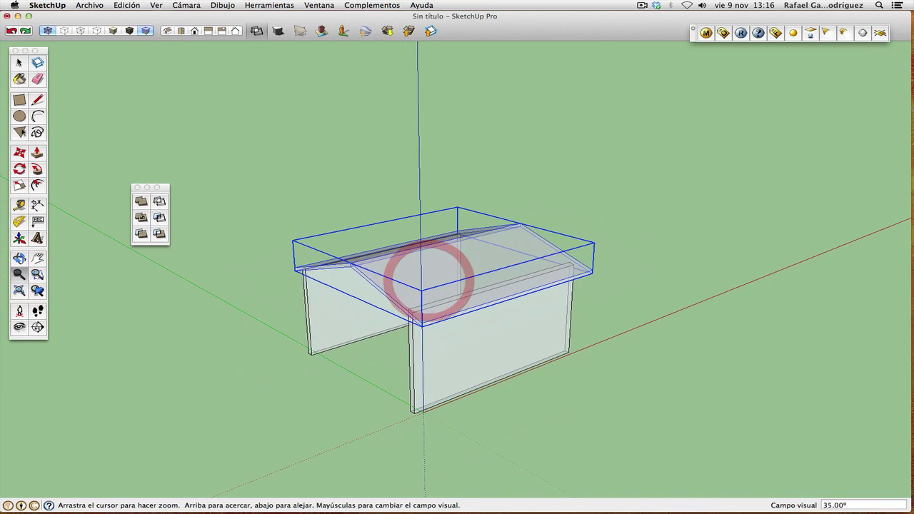
Clear the roof selection and turn off the X-ray transparency.
{"action": "left_click", "coordinate": [20, 63]}
{"action": "left_click", "coordinate": [288, 214]}
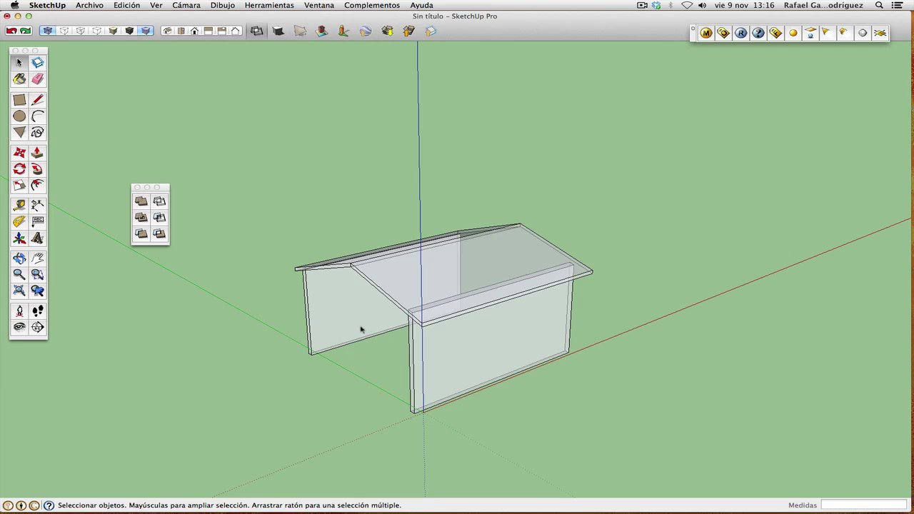
{"action": "left_click", "coordinate": [49, 30]}
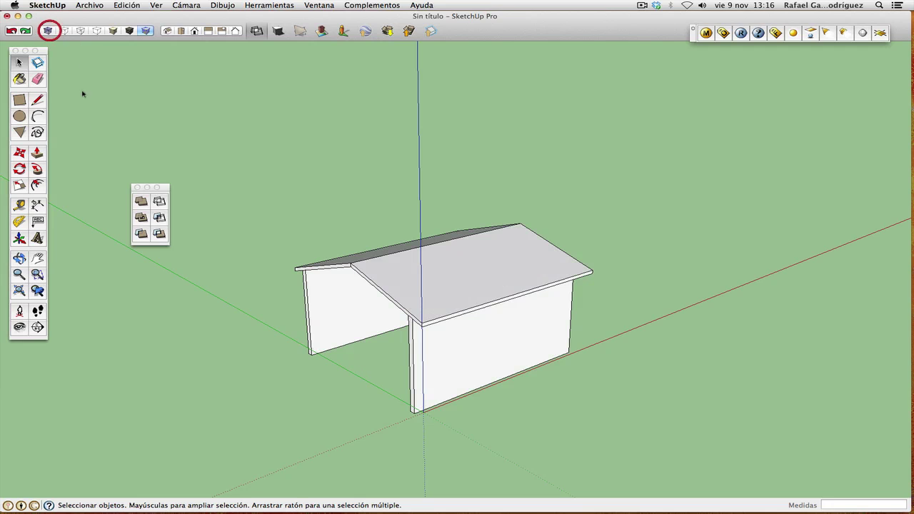
Place a guide point on the roof ridge 50 cm inward from the ridge's end farthest along the red axis.
{"action": "left_click", "coordinate": [37, 277]}
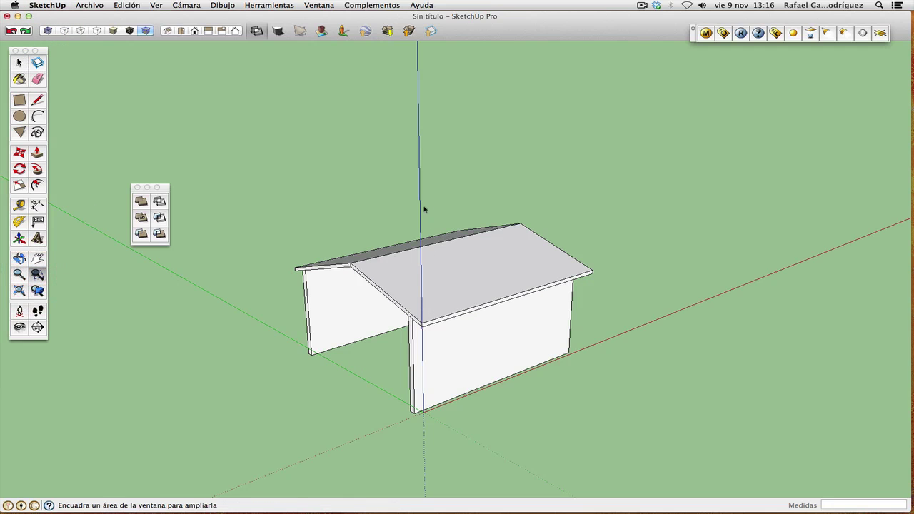
{"action": "left_click_drag", "start_coordinate": [427, 202], "coordinate": [588, 313]}
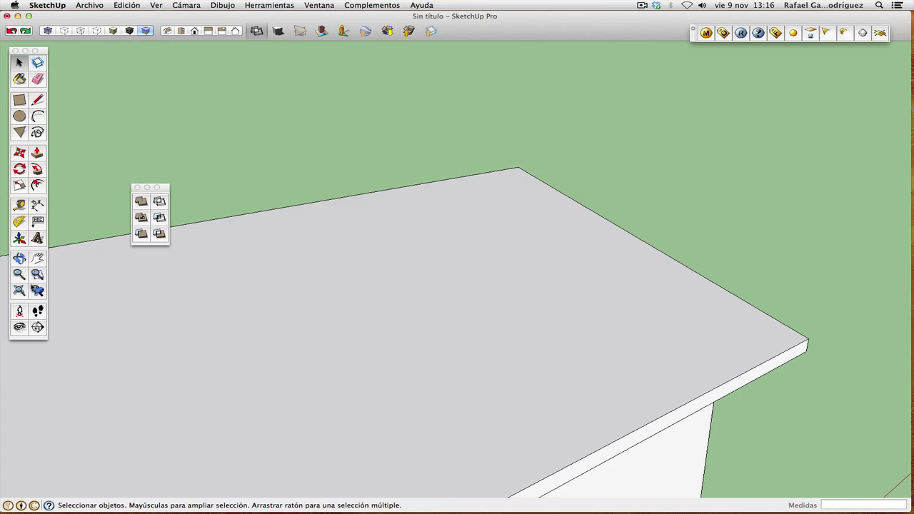
{"action": "left_click", "coordinate": [19, 274]}
{"action": "left_click_drag", "start_coordinate": [466, 190], "coordinate": [408, 382]}
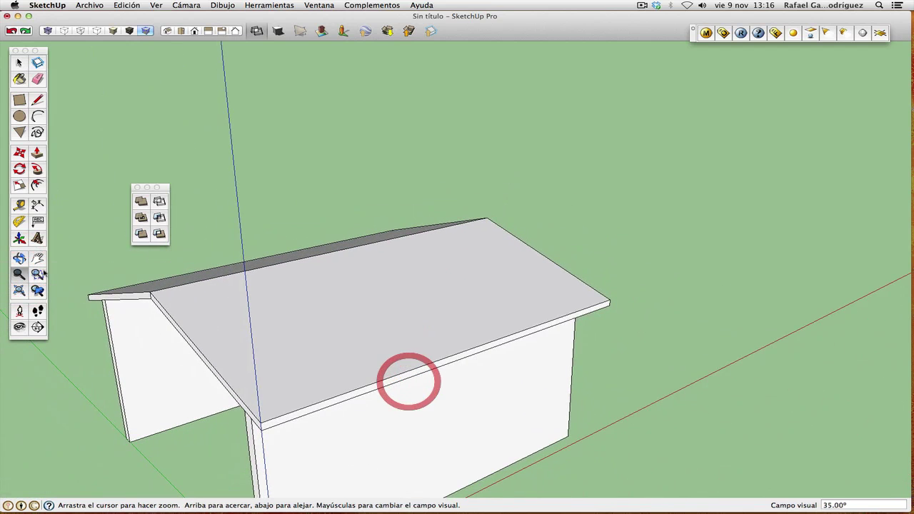
{"action": "left_click", "coordinate": [19, 259]}
{"action": "left_click_drag", "start_coordinate": [555, 255], "coordinate": [492, 300]}
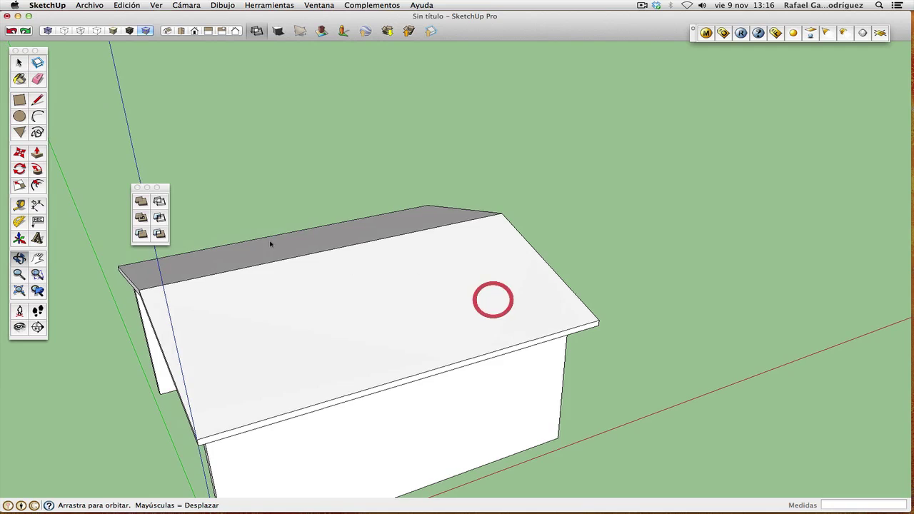
{"action": "left_click", "coordinate": [22, 206]}
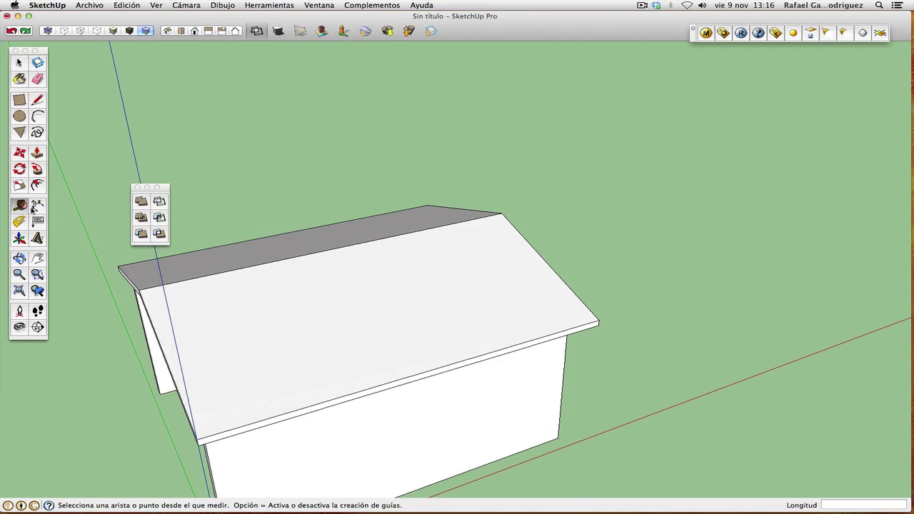
{"action": "left_click", "coordinate": [501, 214]}
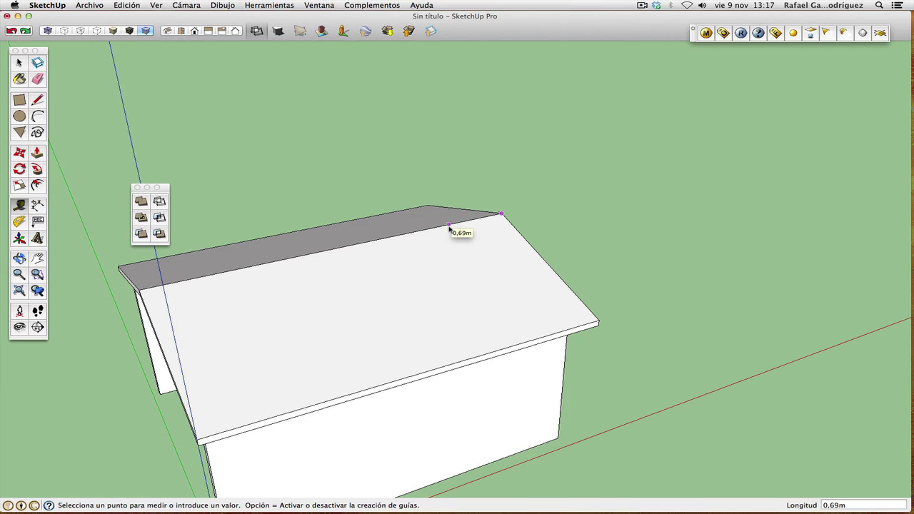
{"action": "type", "text": "50cm"}
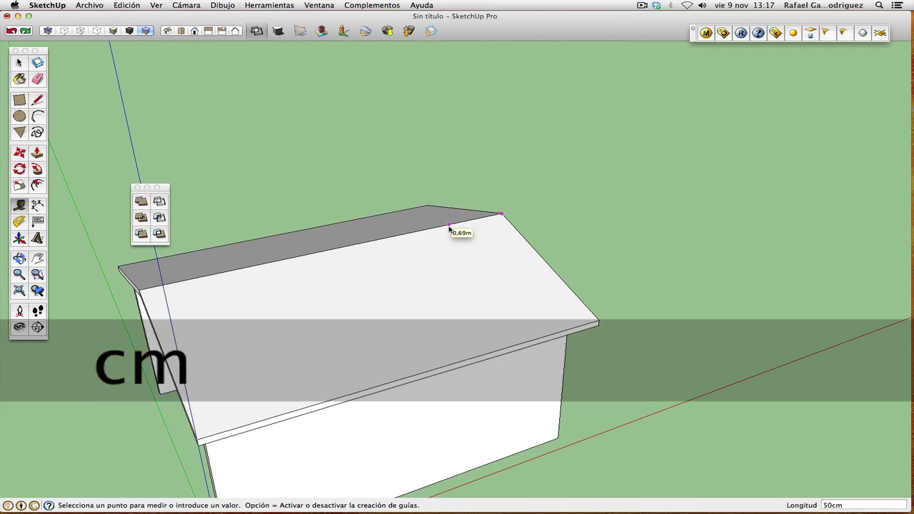
{"action": "key", "text": "Return"}
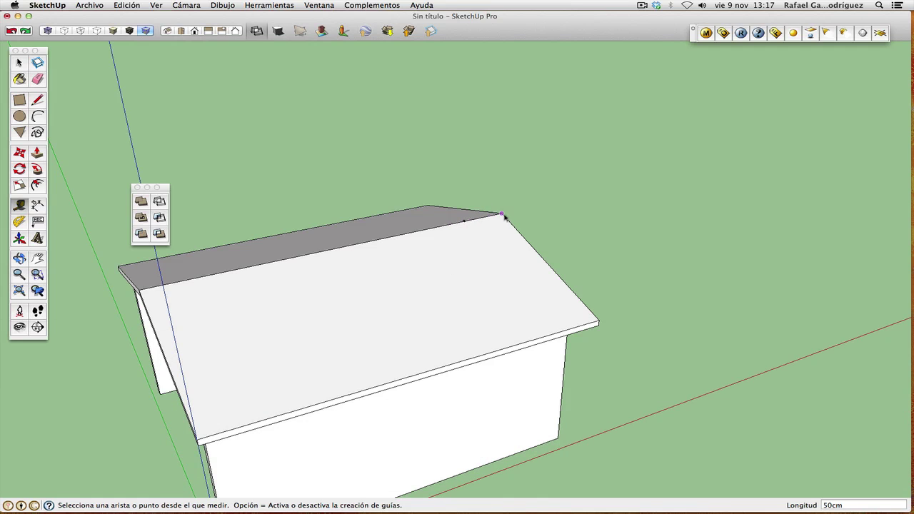
Create a 45 cm guide from the ridge guide point, parallel to the green axis, above the front slope.
{"action": "left_click", "coordinate": [463, 222]}
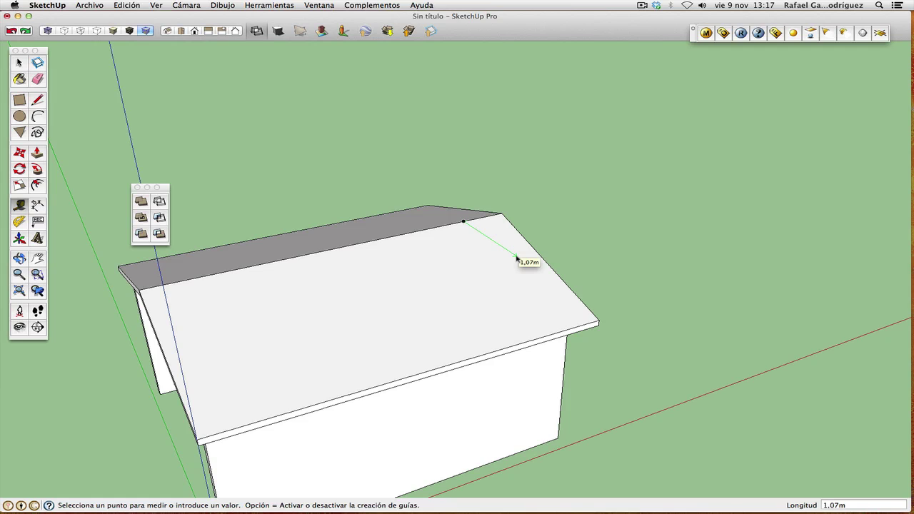
{"action": "type", "text": "45cm"}
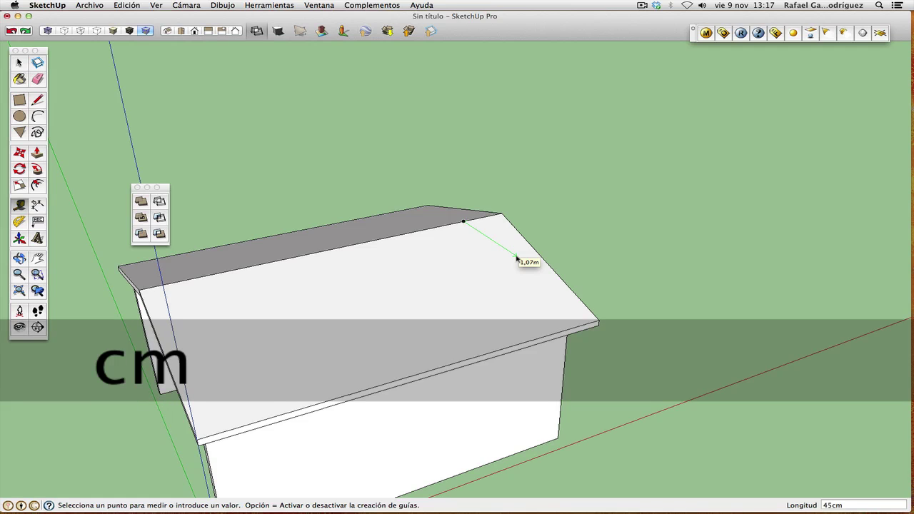
{"action": "key", "text": "Return"}
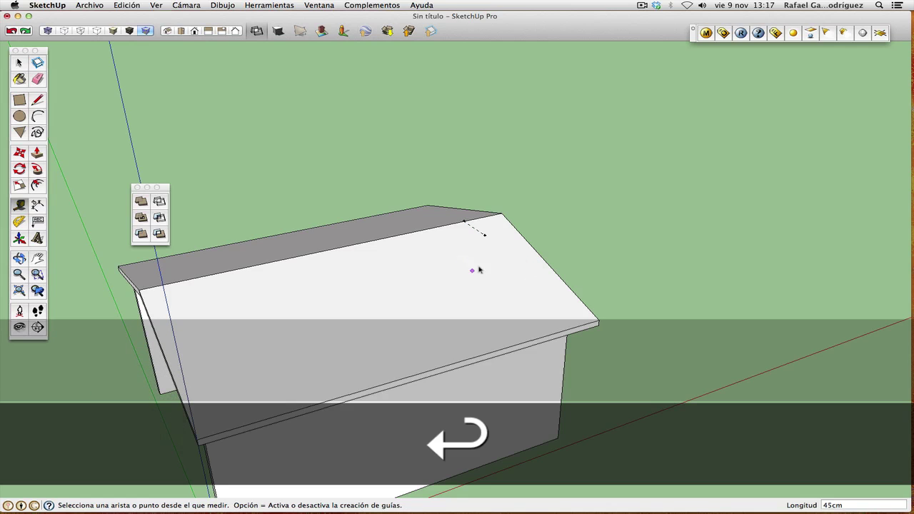
From the free end of the 45 cm guide, create a 50 cm guide parallel to the red axis and another 45 cm guide continuing parallel to green.
{"action": "left_click", "coordinate": [484, 235]}
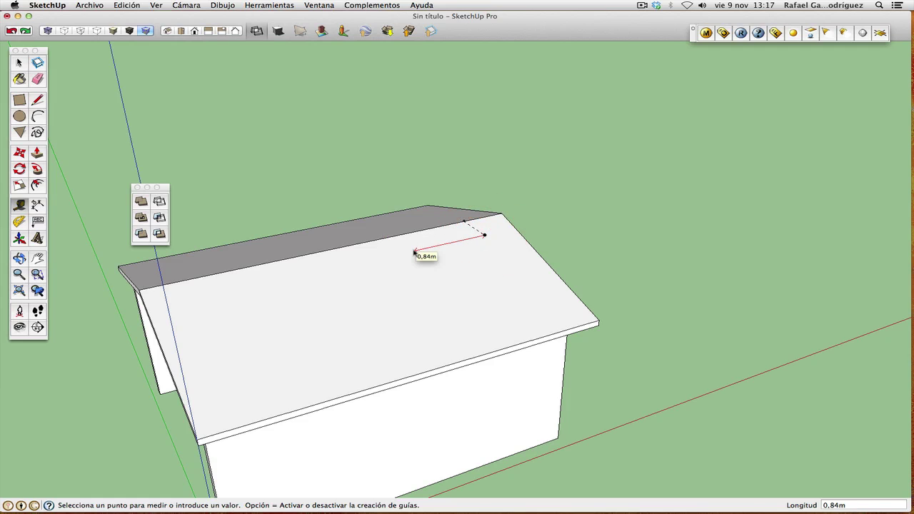
{"action": "type", "text": "40cm"}
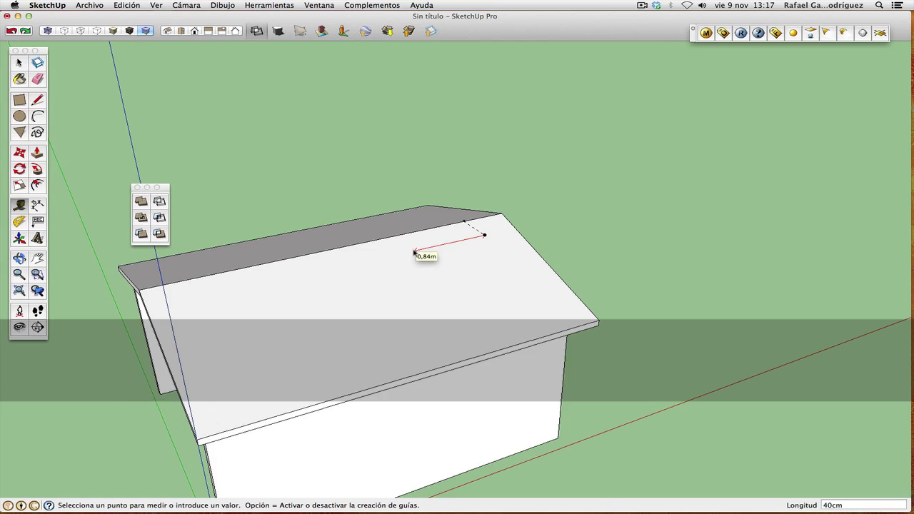
{"action": "type", "text": "50cm"}
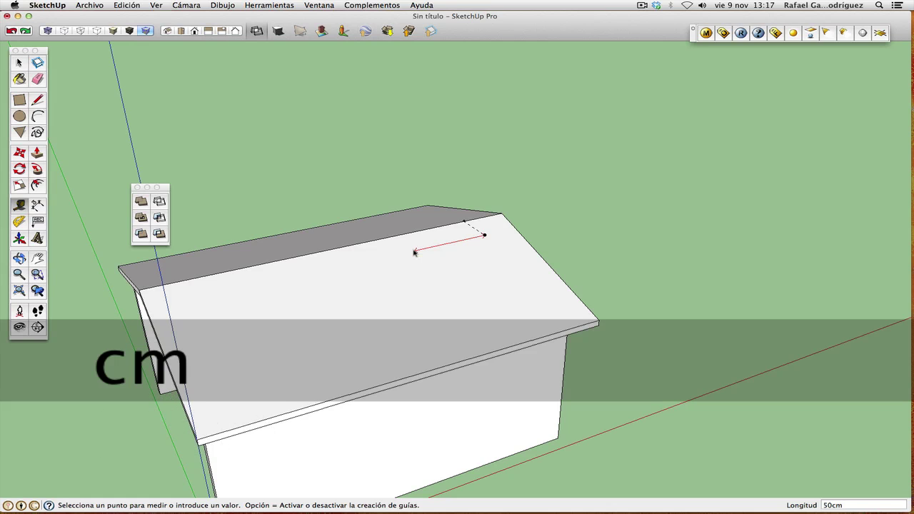
{"action": "key", "text": "Return"}
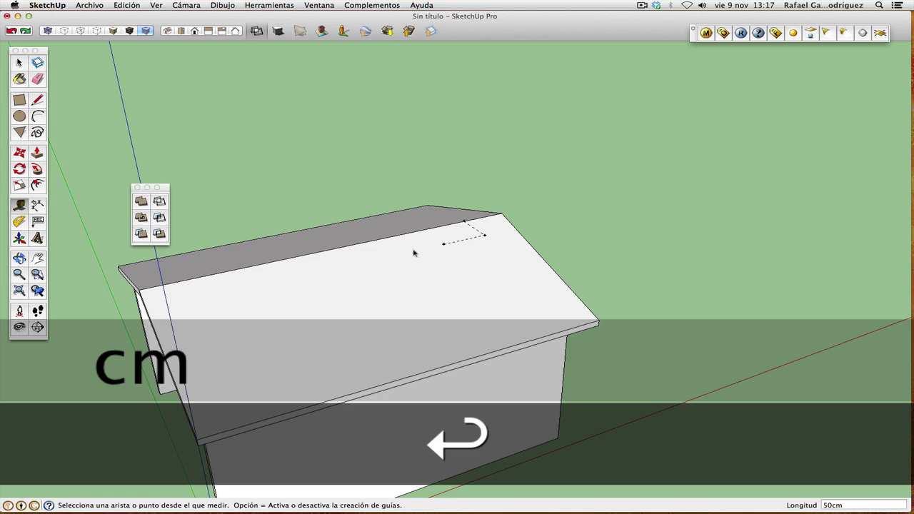
{"action": "left_click", "coordinate": [485, 235]}
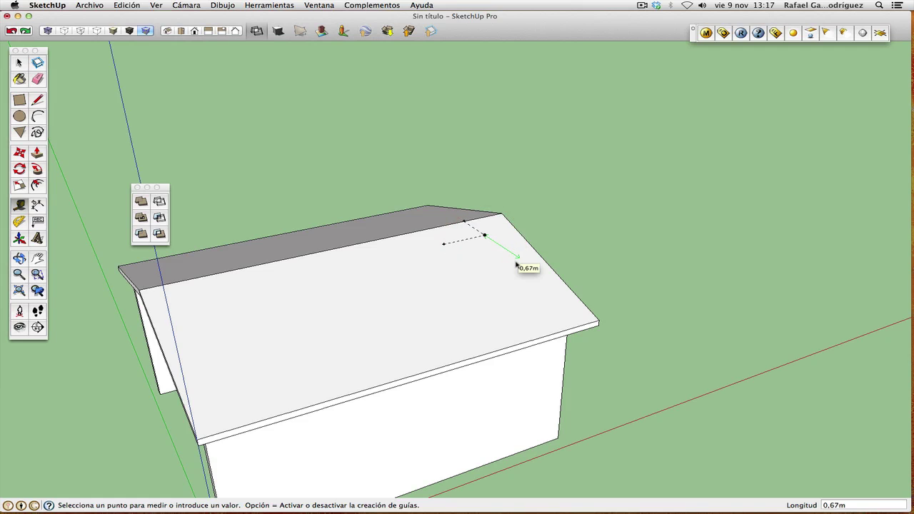
{"action": "type", "text": "45cm"}
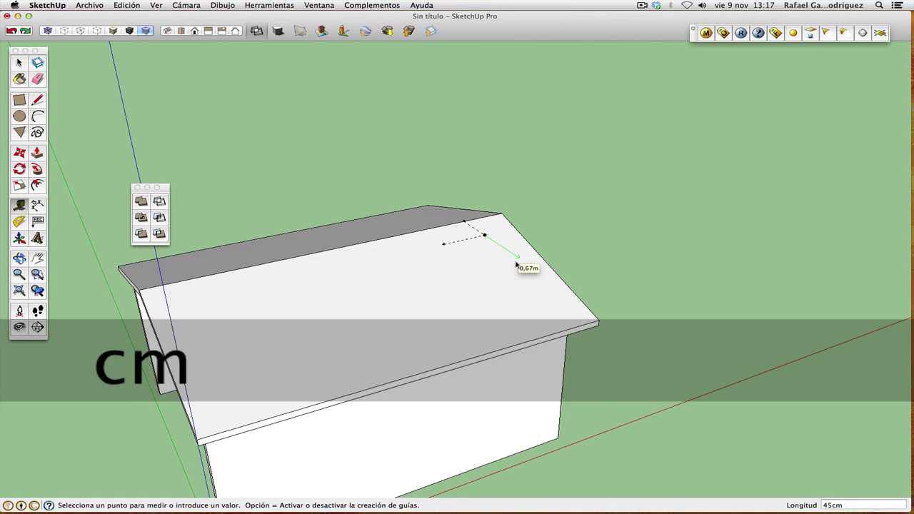
{"action": "key", "text": "Return"}
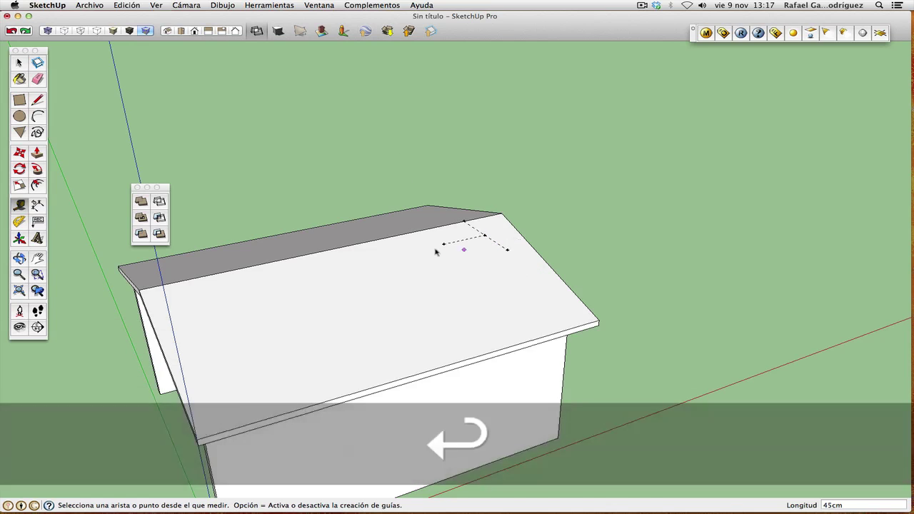
Draw a horizontal 0.50 by 0.45 m rectangle between the outer ends of the last two guides.
{"action": "left_click", "coordinate": [21, 101]}
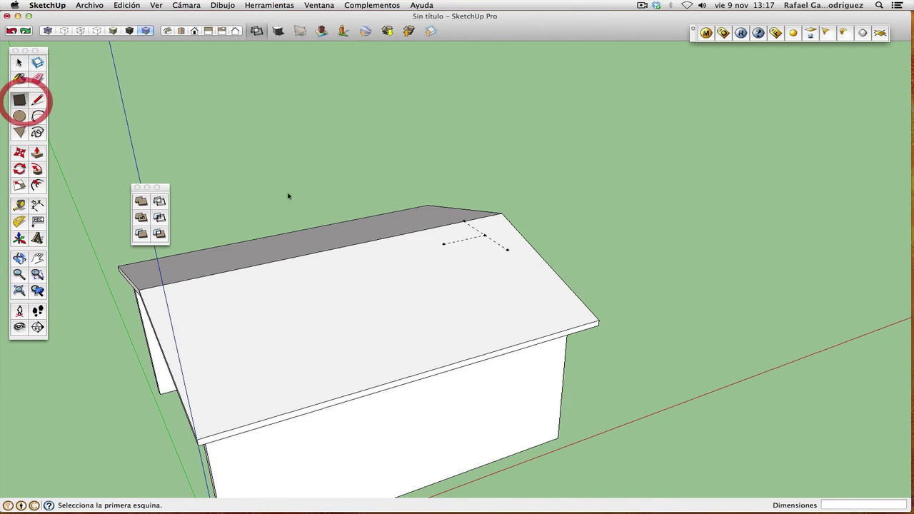
{"action": "left_click", "coordinate": [507, 251]}
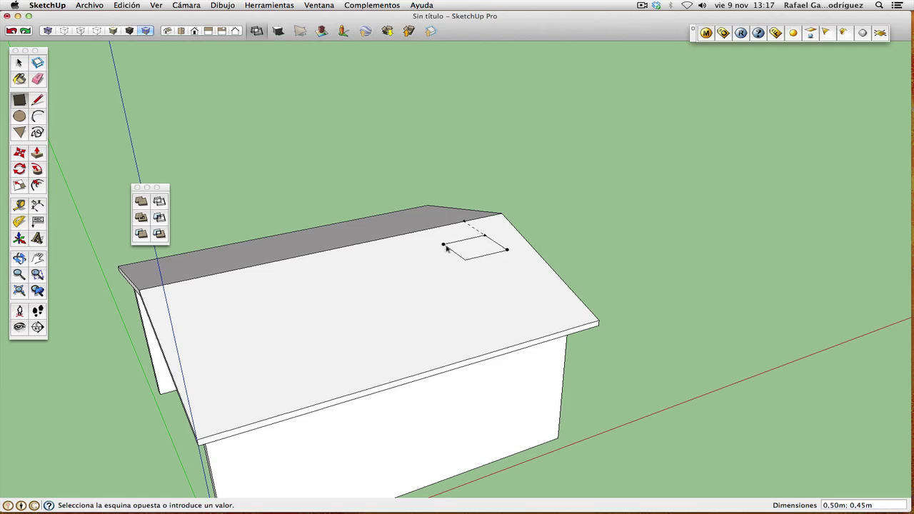
{"action": "left_click", "coordinate": [443, 247]}
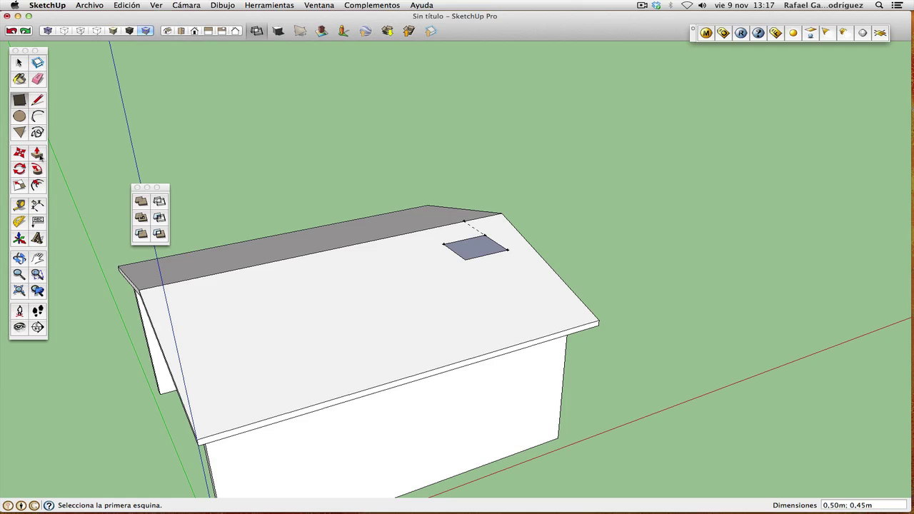
Offset the rectangle's outline inward to form a narrow border.
{"action": "left_click", "coordinate": [37, 185]}
{"action": "left_click", "coordinate": [479, 254]}
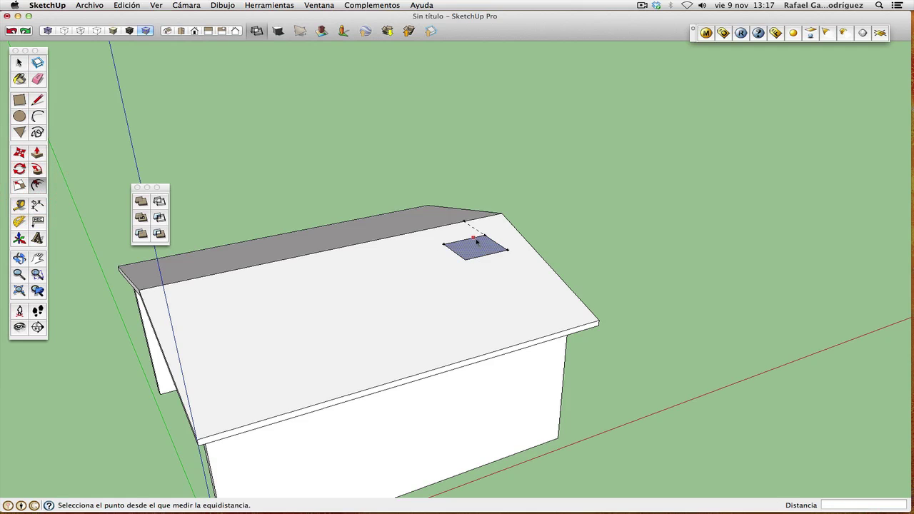
{"action": "left_click", "coordinate": [463, 246]}
{"action": "left_click", "coordinate": [459, 253]}
{"action": "left_click", "coordinate": [459, 253]}
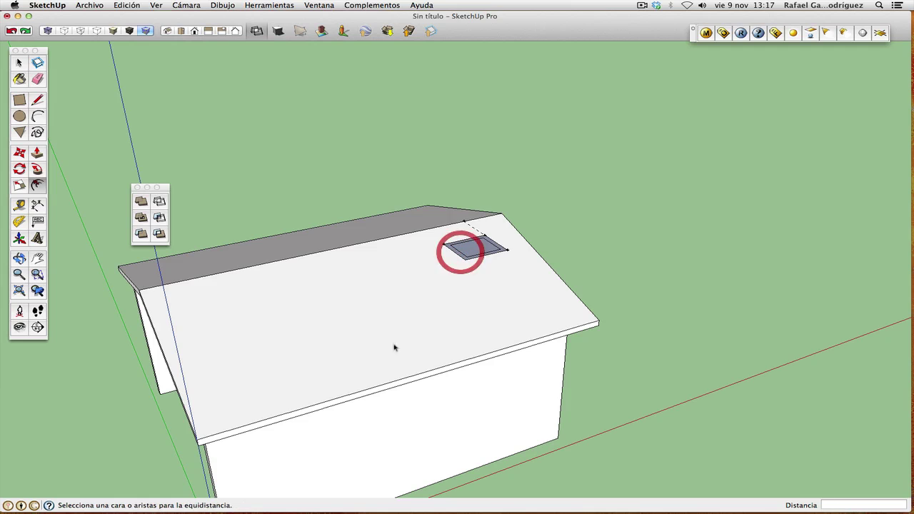
Delete the inner face of the offset rectangle, leaving only the rectangular ring.
{"action": "left_click", "coordinate": [20, 62]}
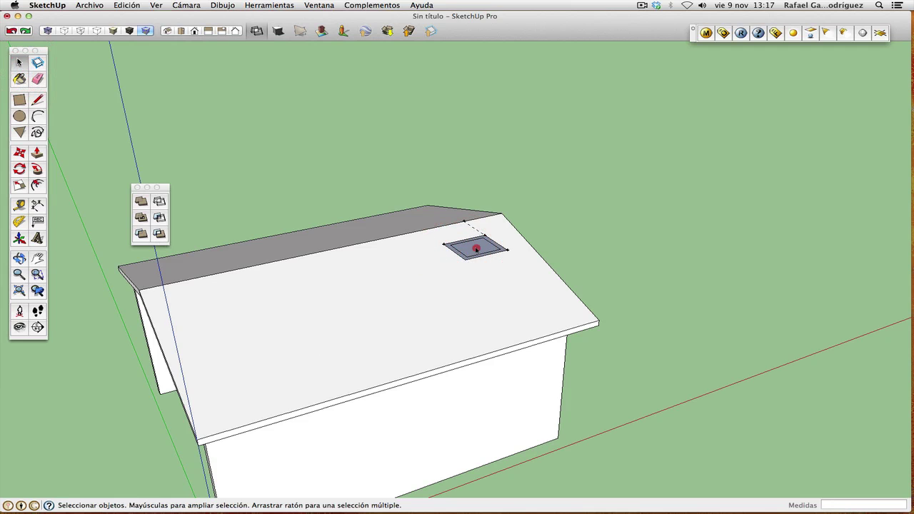
{"action": "left_click", "coordinate": [477, 248]}
{"action": "key", "text": "Delete"}
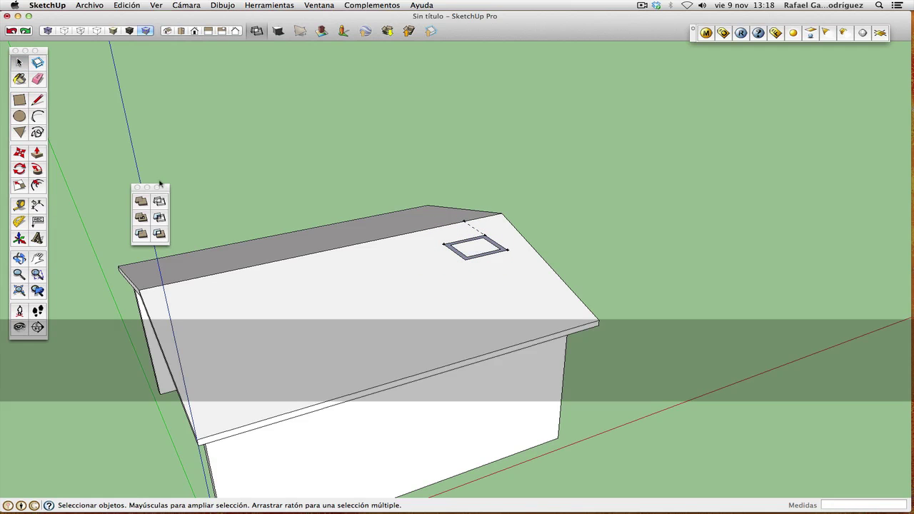
Extrude the rectangular ring about 0.32 m downward until it penetrates the sloping roof.
{"action": "left_click", "coordinate": [37, 152]}
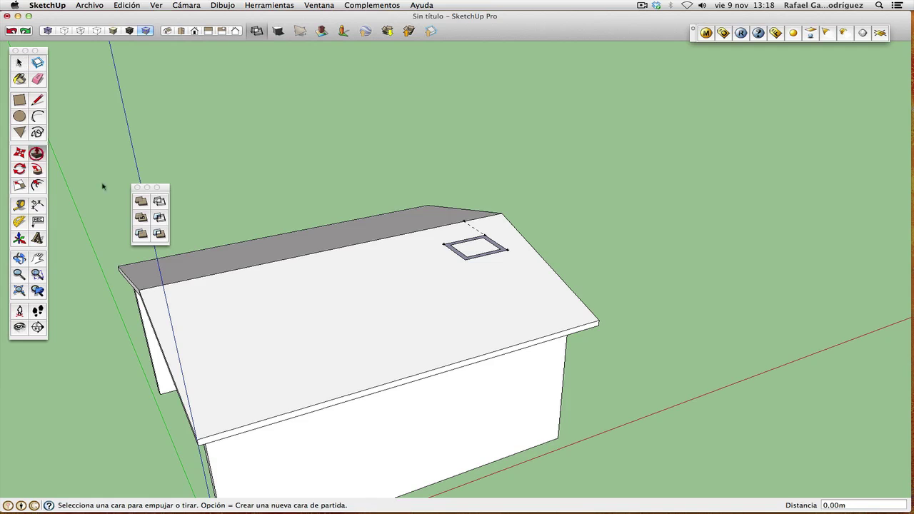
{"action": "left_click", "coordinate": [457, 255]}
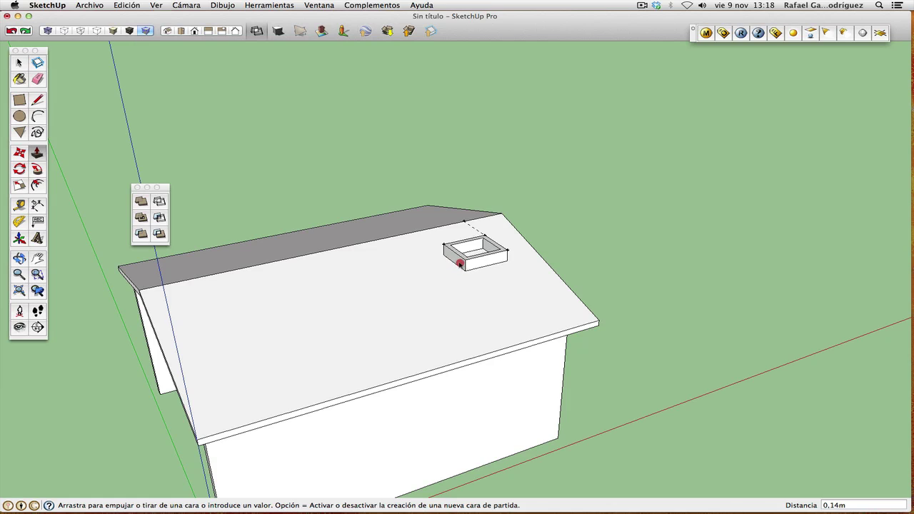
{"action": "left_click", "coordinate": [457, 277]}
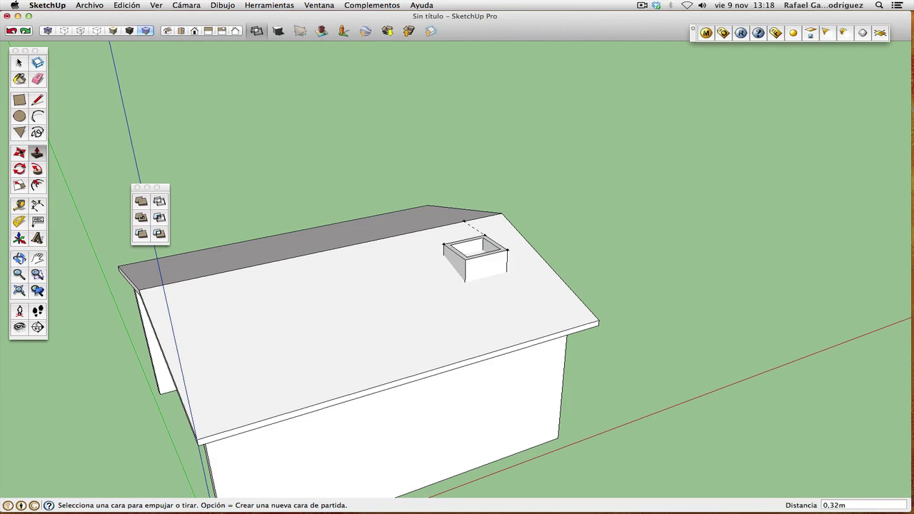
Examine the hollow rectangular volume and where it meets the roof slope from several angles around the house.
{"action": "left_click", "coordinate": [19, 259]}
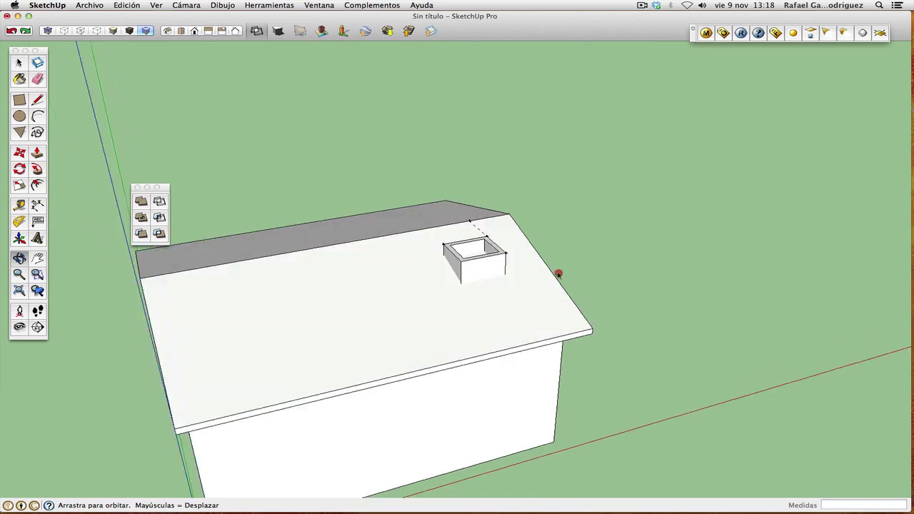
{"action": "left_click_drag", "start_coordinate": [557, 272], "coordinate": [736, 292]}
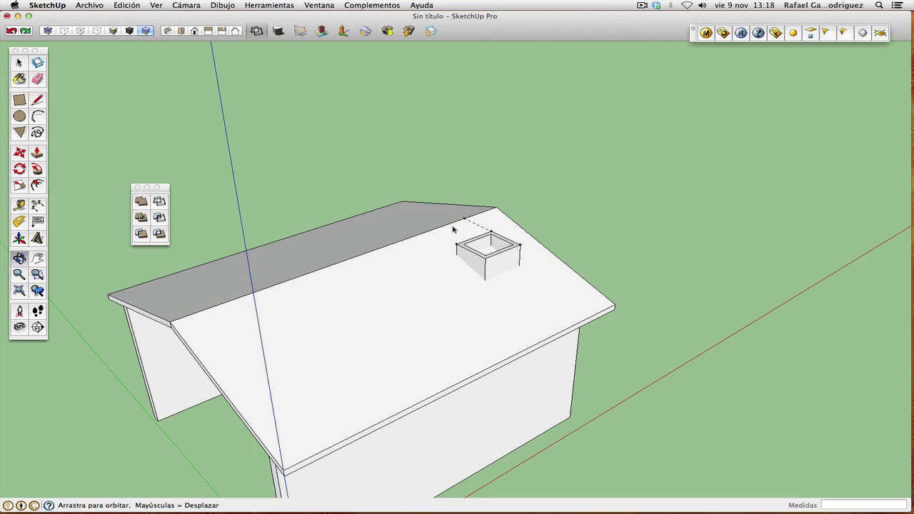
{"action": "left_click", "coordinate": [18, 275]}
{"action": "left_click_drag", "start_coordinate": [398, 243], "coordinate": [398, 285]}
{"action": "left_click", "coordinate": [20, 259]}
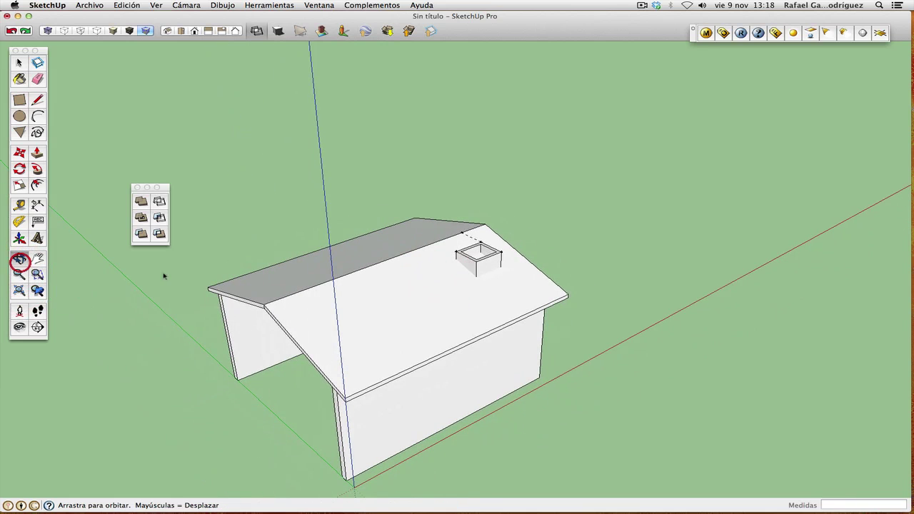
{"action": "left_click_drag", "start_coordinate": [493, 225], "coordinate": [610, 273]}
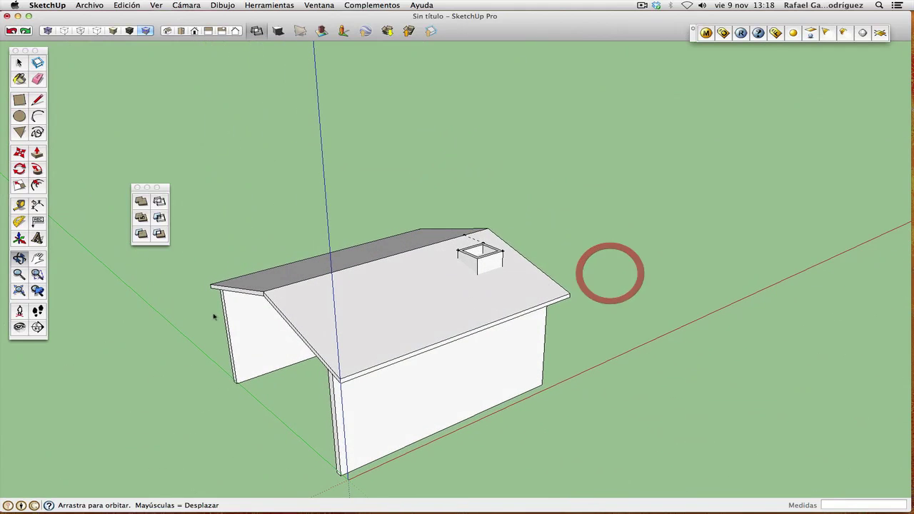
{"action": "left_click", "coordinate": [19, 274]}
{"action": "left_click_drag", "start_coordinate": [322, 239], "coordinate": [325, 260]}
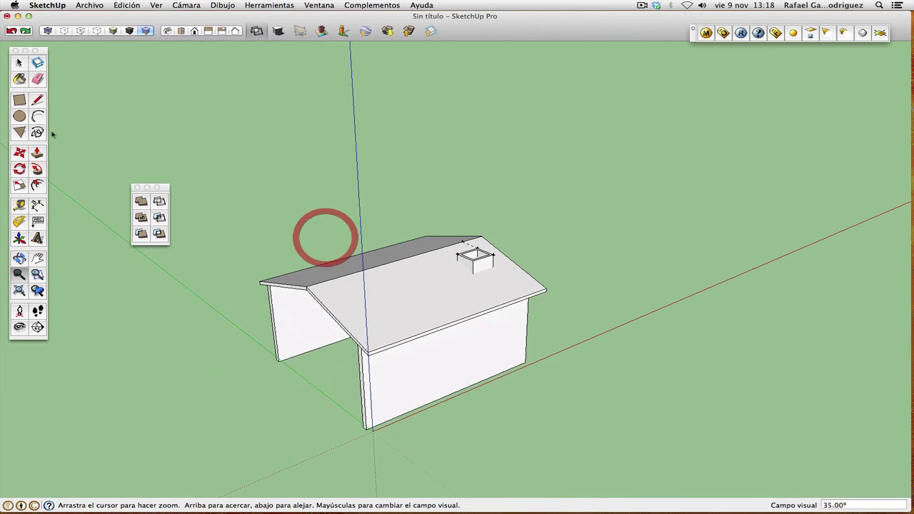
{"action": "left_click", "coordinate": [19, 62]}
{"action": "left_click", "coordinate": [201, 272]}
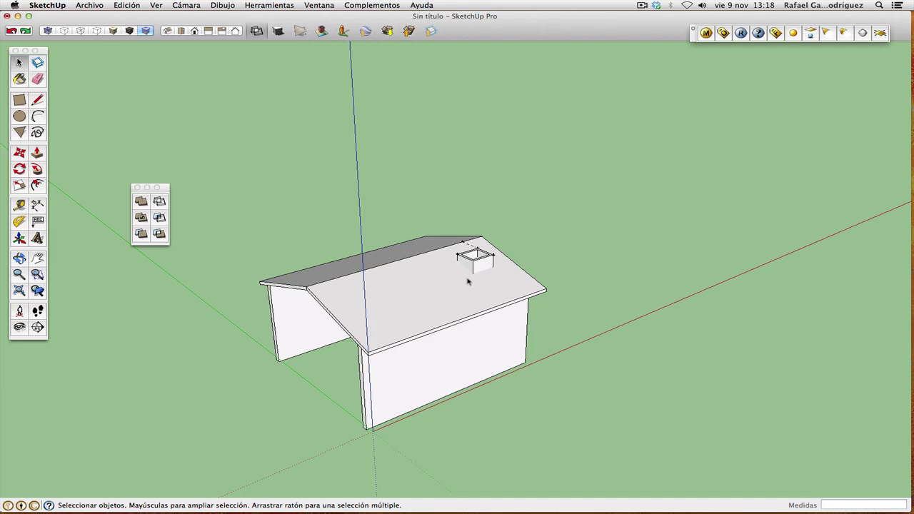
Draw a circle of about 0.69 m radius on the ground beside the house and extrude it about 1.77 m upward.
{"action": "left_click", "coordinate": [20, 117]}
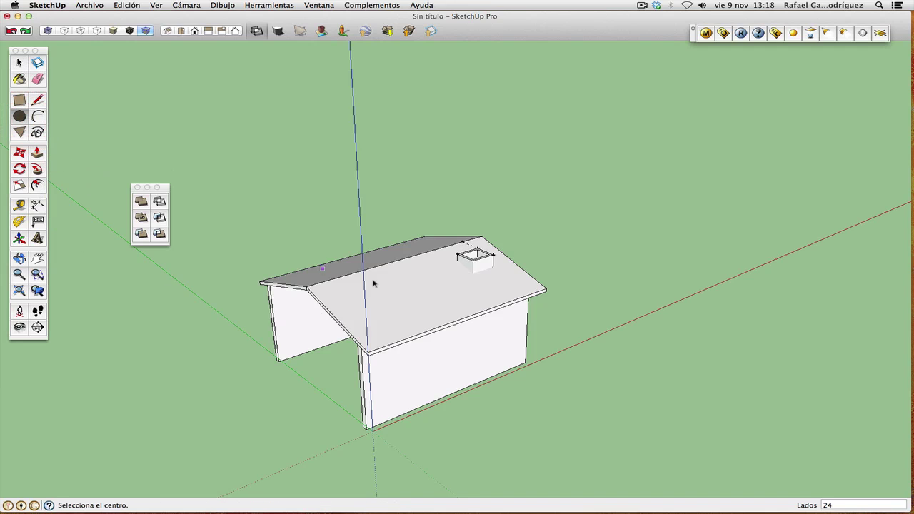
{"action": "left_click", "coordinate": [605, 322]}
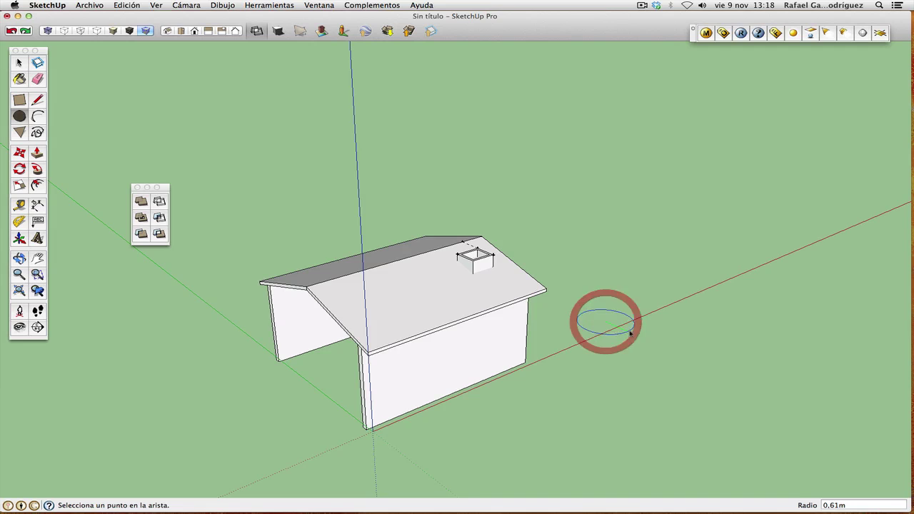
{"action": "left_click", "coordinate": [633, 331]}
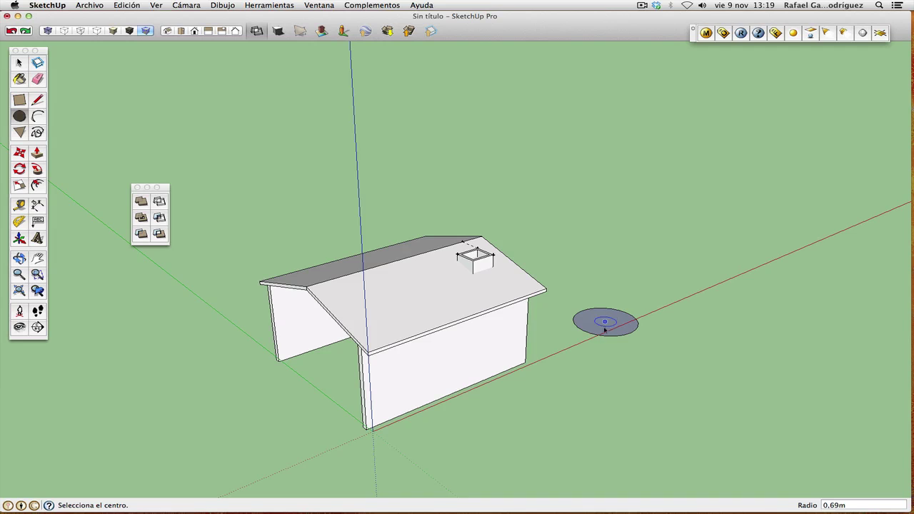
{"action": "left_click", "coordinate": [37, 154]}
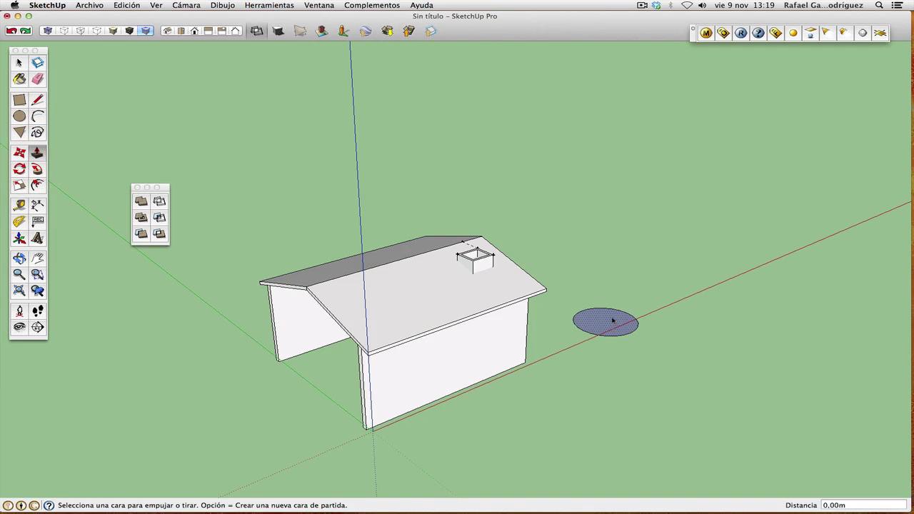
{"action": "left_click", "coordinate": [613, 323]}
{"action": "left_click", "coordinate": [620, 251]}
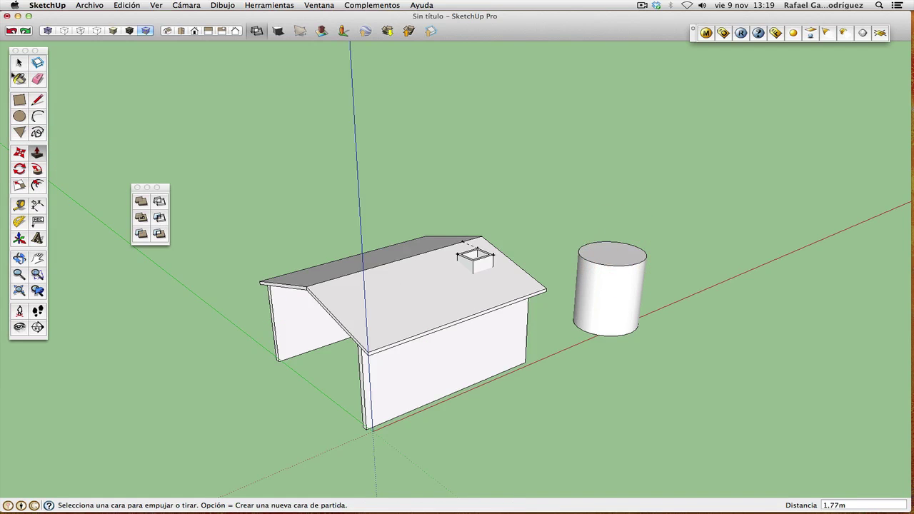
Scale the cylinder's top face up uniformly from its center to form an inverted truncated cone.
{"action": "left_click", "coordinate": [18, 63]}
{"action": "left_click_drag", "start_coordinate": [573, 227], "coordinate": [651, 284]}
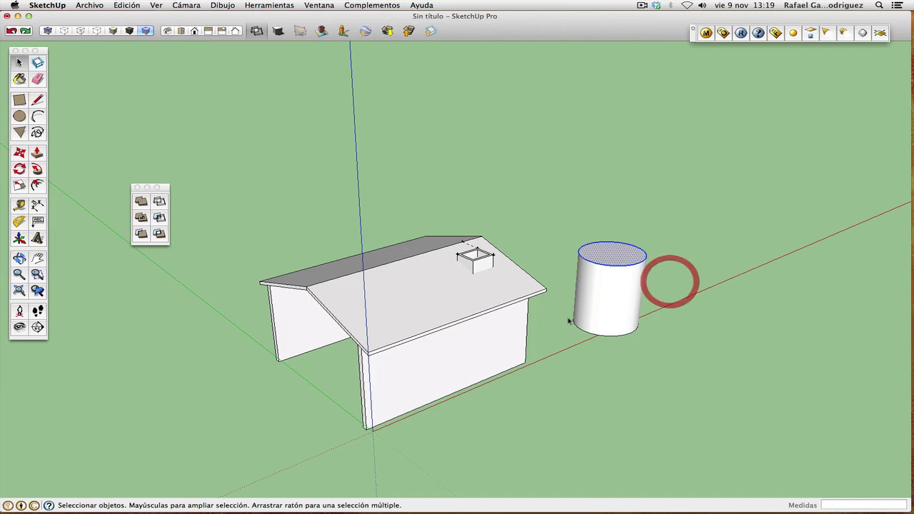
{"action": "left_click", "coordinate": [21, 185]}
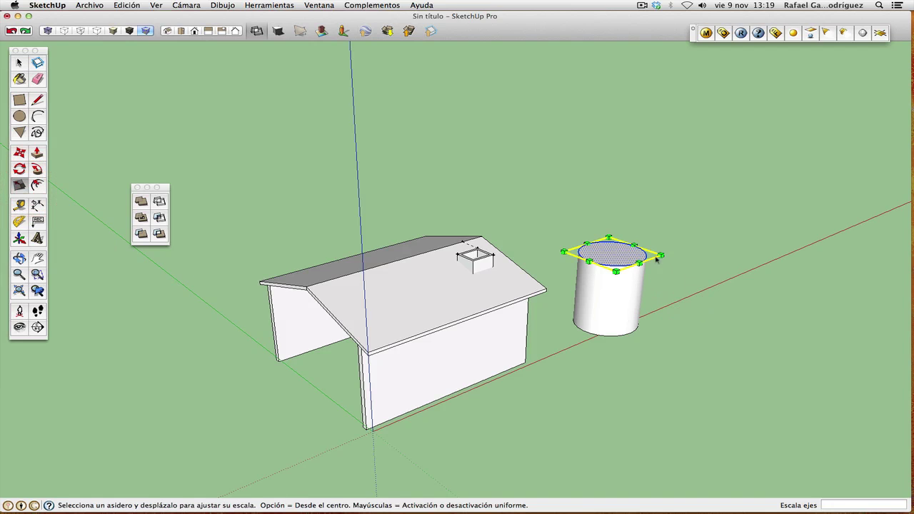
{"action": "left_click_drag", "start_coordinate": [661, 257], "coordinate": [694, 257]}
{"action": "key", "text": "super+z"}
{"action": "left_click", "coordinate": [19, 62]}
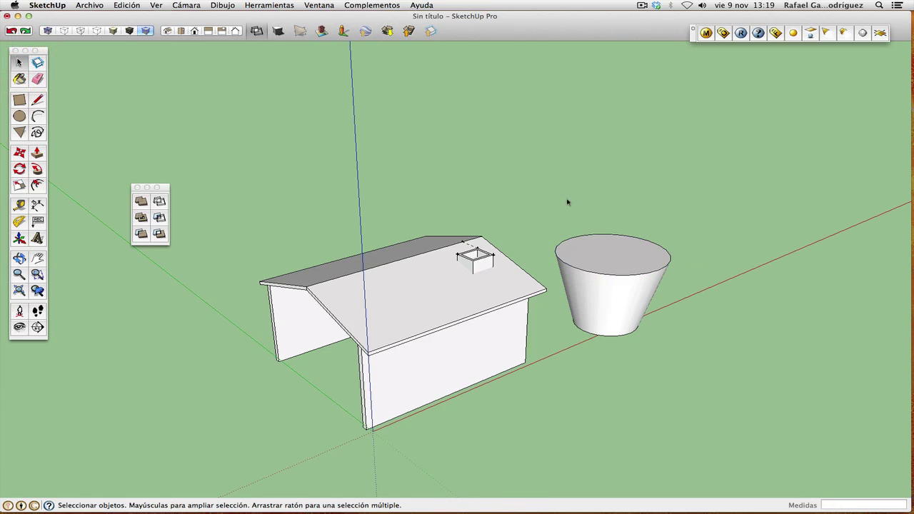
{"action": "left_click", "coordinate": [615, 235]}
{"action": "left_click", "coordinate": [570, 177]}
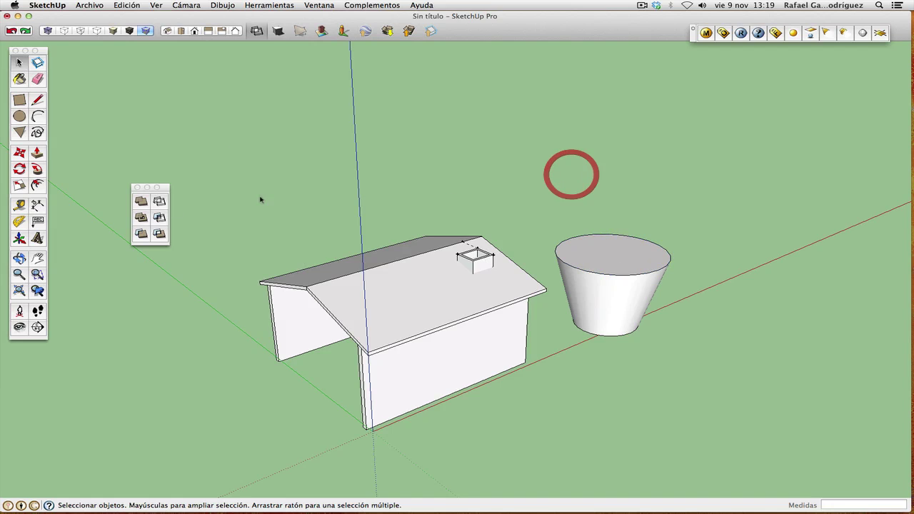
{"action": "left_click", "coordinate": [37, 102]}
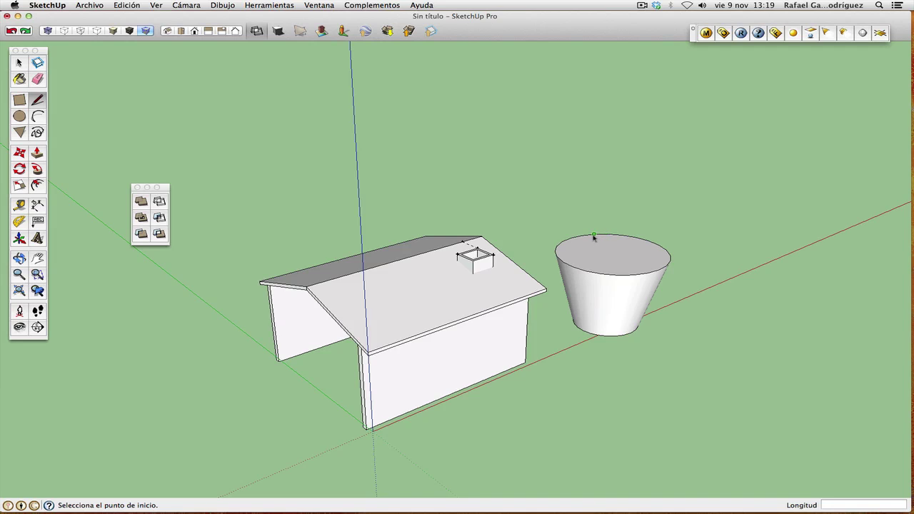
{"action": "left_click", "coordinate": [611, 254]}
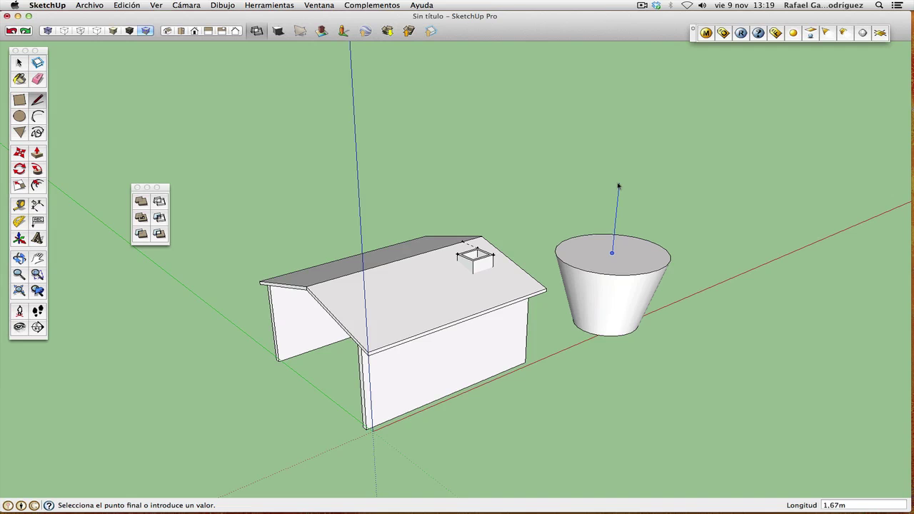
{"action": "key", "text": "Escape"}
Explode the curve of the truncated cone's top rim into individual edges.
{"action": "left_click", "coordinate": [19, 258]}
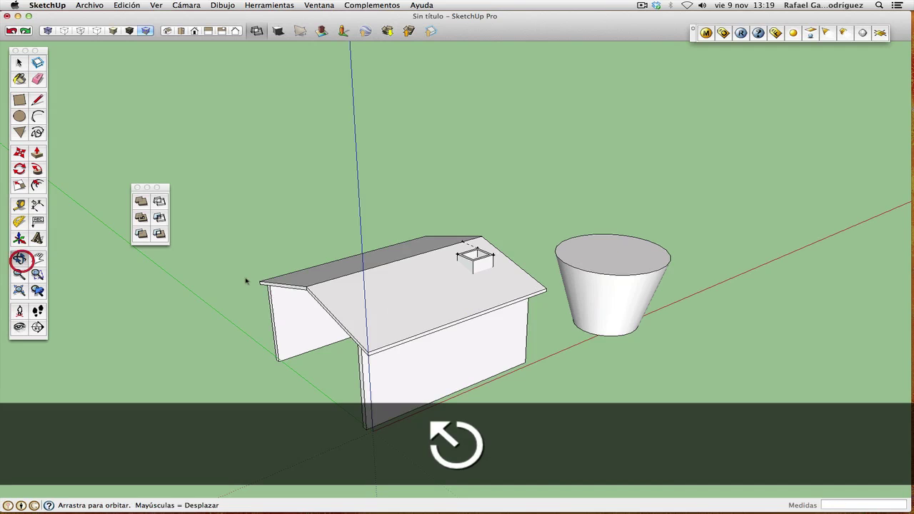
{"action": "left_click_drag", "start_coordinate": [646, 292], "coordinate": [275, 270]}
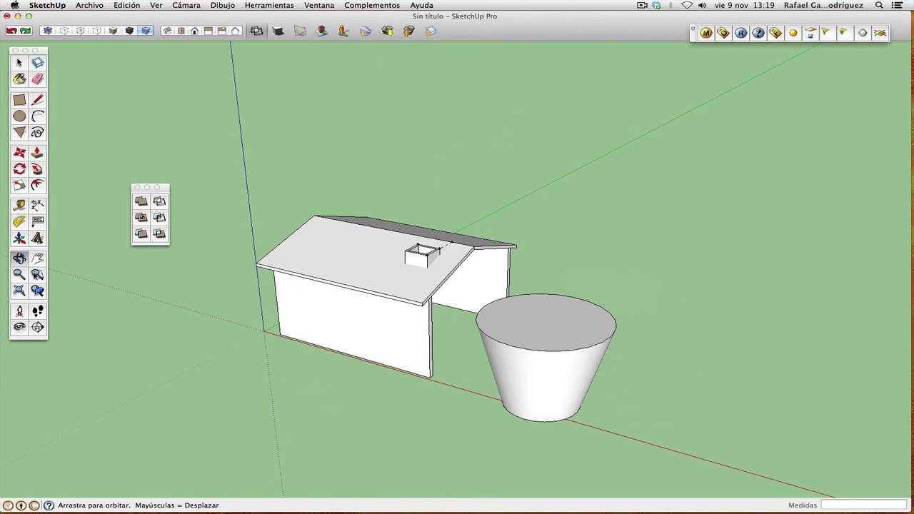
{"action": "left_click", "coordinate": [19, 274]}
{"action": "left_click_drag", "start_coordinate": [515, 265], "coordinate": [508, 335]}
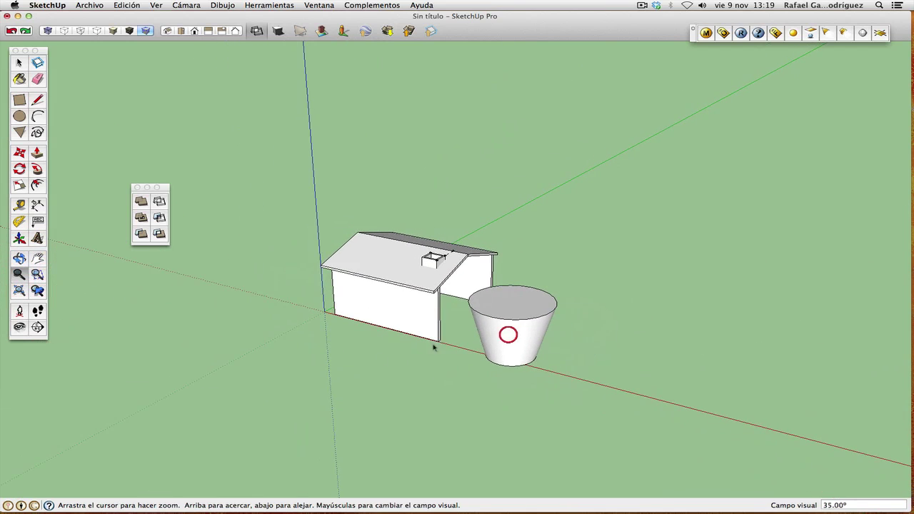
{"action": "left_click", "coordinate": [37, 258]}
{"action": "left_click_drag", "start_coordinate": [507, 271], "coordinate": [414, 263]}
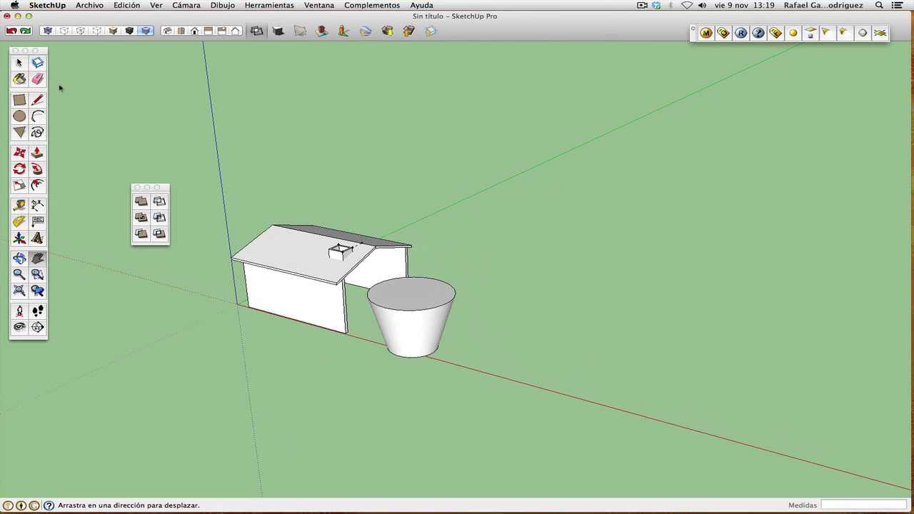
{"action": "left_click", "coordinate": [19, 62]}
{"action": "left_click", "coordinate": [410, 311]}
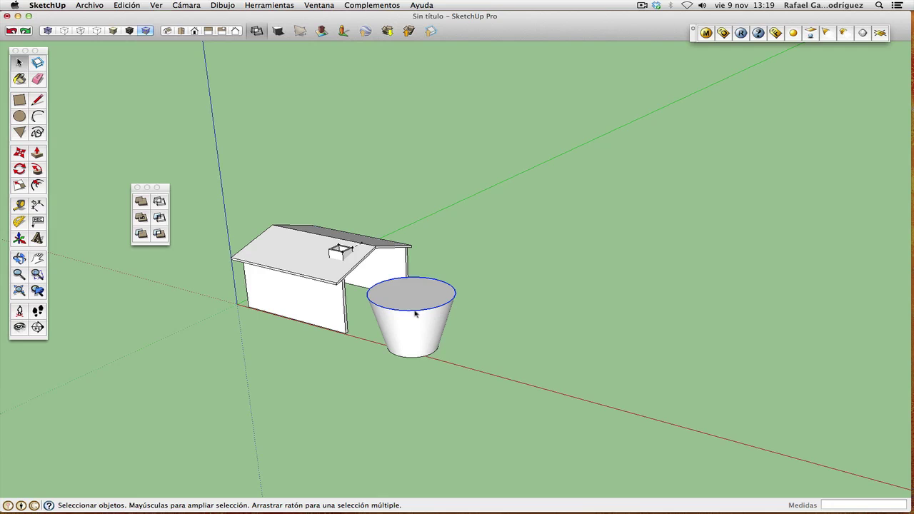
{"action": "right_click", "coordinate": [414, 313]}
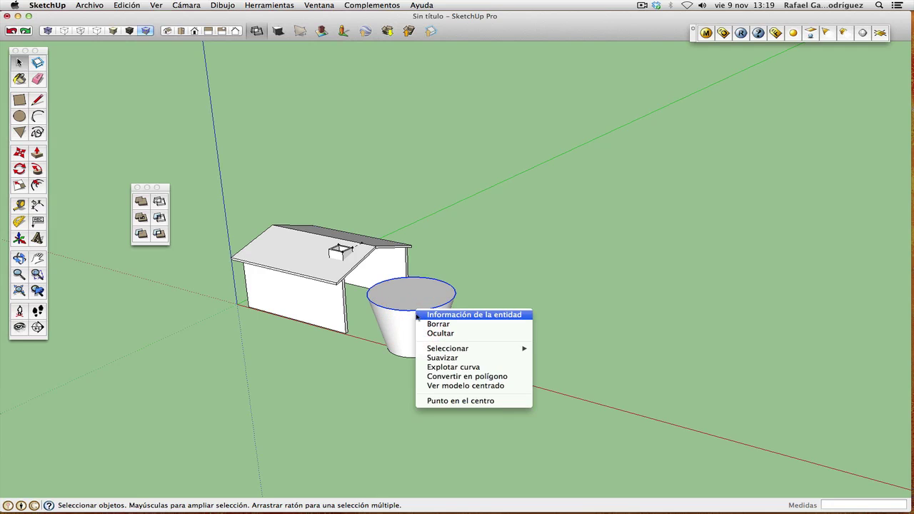
{"action": "left_click", "coordinate": [460, 369]}
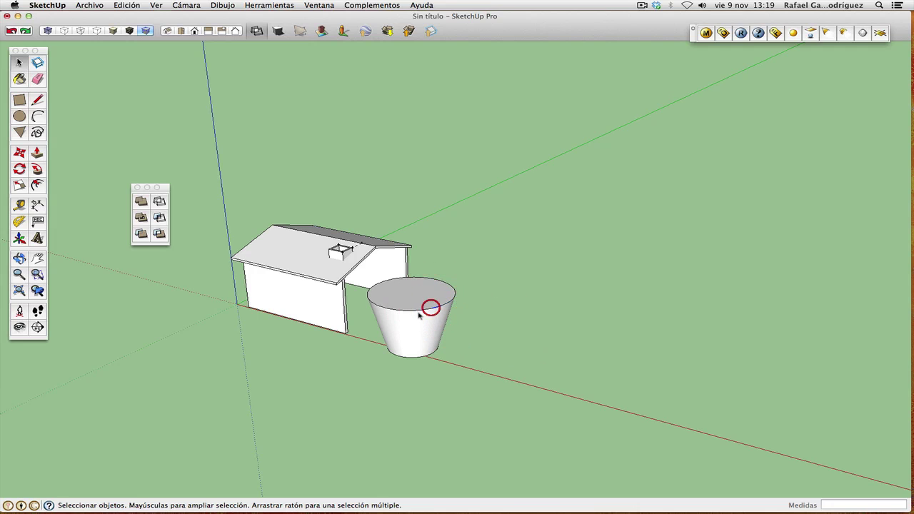
{"action": "left_click", "coordinate": [415, 311]}
{"action": "left_click", "coordinate": [501, 284]}
Draw a line about 2.31 m long across the truncated cone's top face between two opposite rim points.
{"action": "left_click", "coordinate": [20, 259]}
{"action": "left_click_drag", "start_coordinate": [408, 294], "coordinate": [419, 298]}
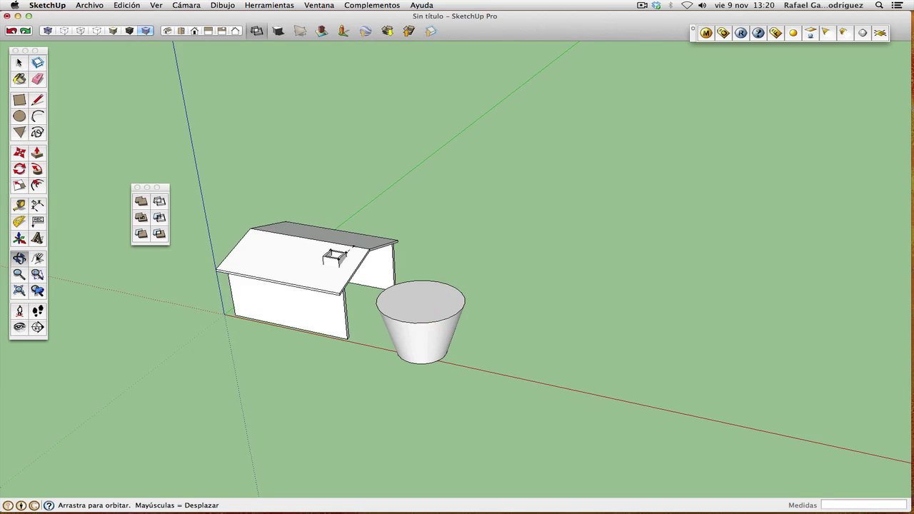
{"action": "left_click", "coordinate": [38, 271]}
{"action": "left_click_drag", "start_coordinate": [347, 250], "coordinate": [508, 359]}
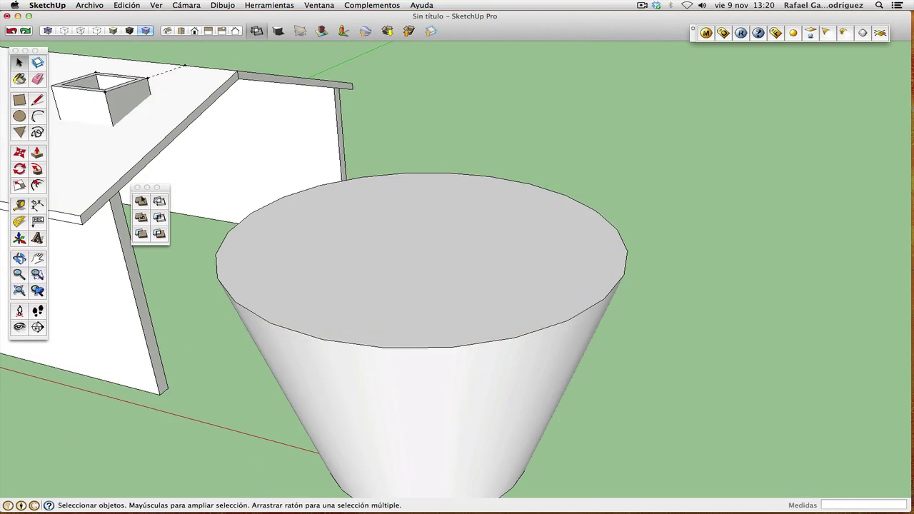
{"action": "left_click", "coordinate": [35, 100]}
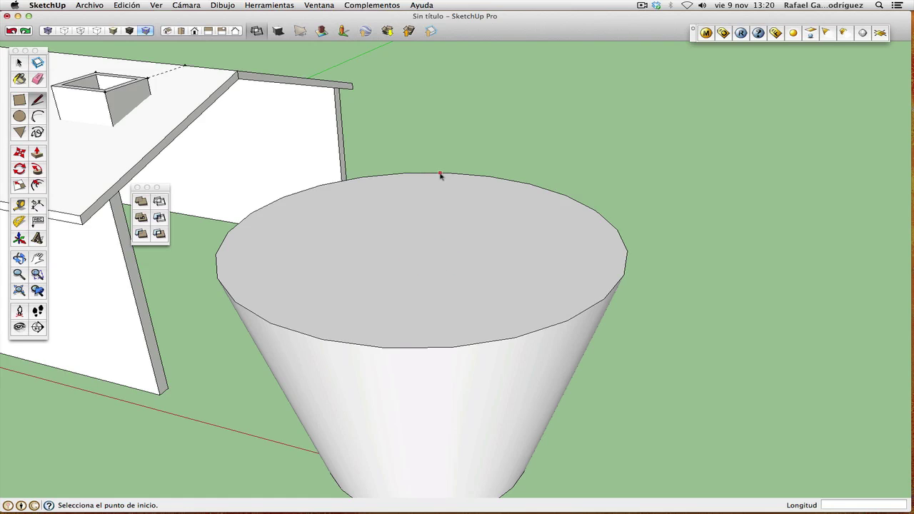
{"action": "left_click", "coordinate": [19, 274]}
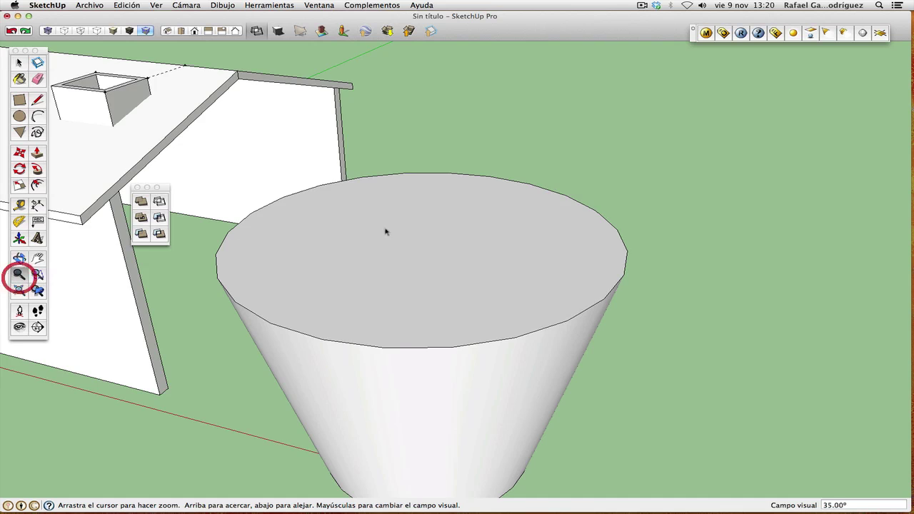
{"action": "left_click_drag", "start_coordinate": [388, 231], "coordinate": [483, 347]}
{"action": "left_click", "coordinate": [19, 258]}
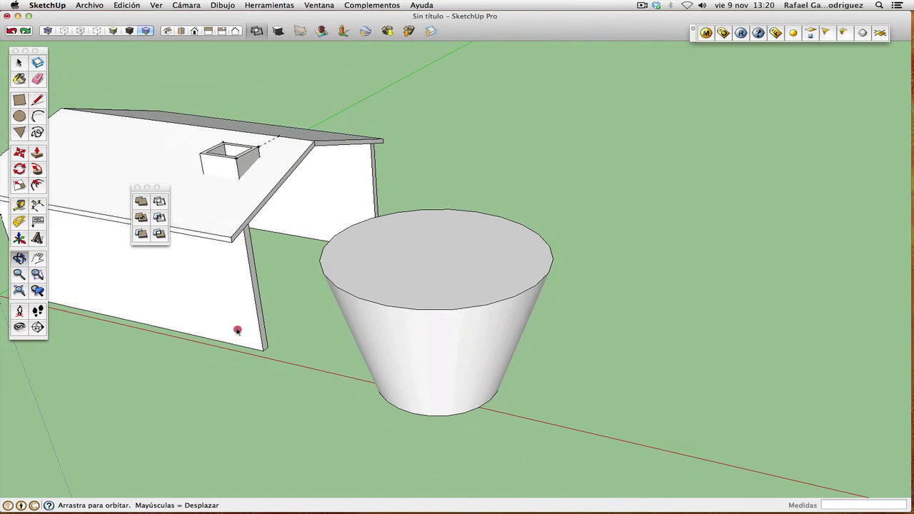
{"action": "left_click_drag", "start_coordinate": [241, 326], "coordinate": [451, 358]}
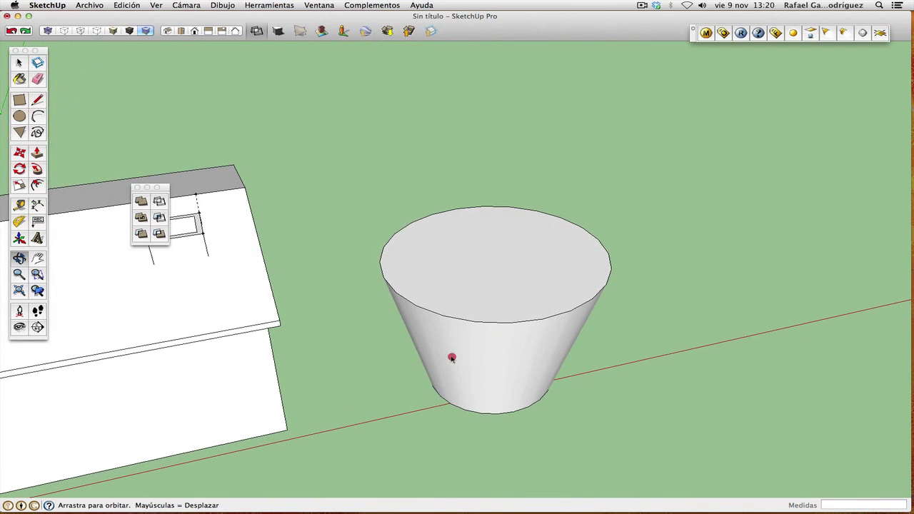
{"action": "left_click", "coordinate": [38, 99]}
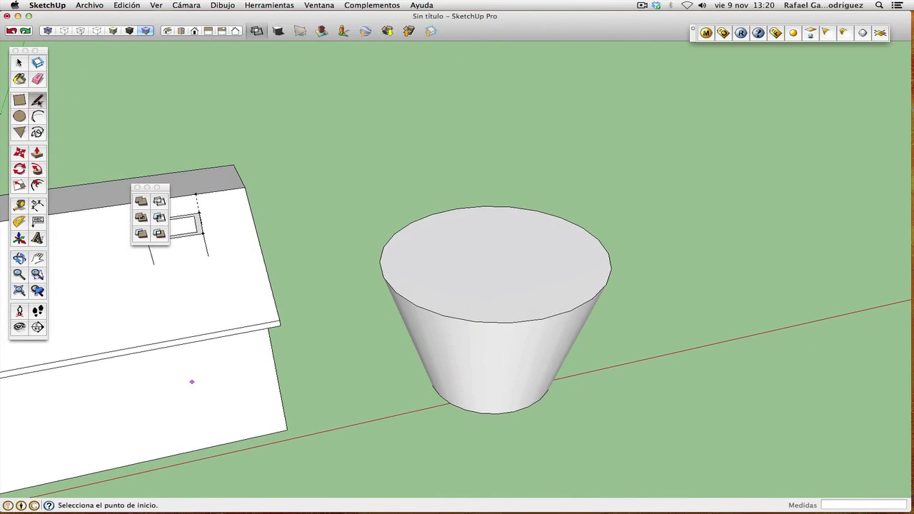
{"action": "left_click", "coordinate": [396, 293]}
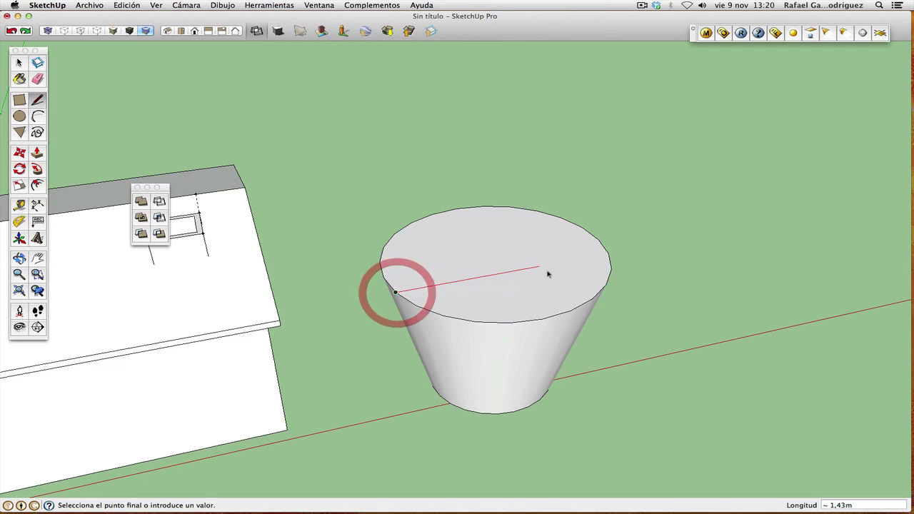
{"action": "left_click", "coordinate": [597, 242]}
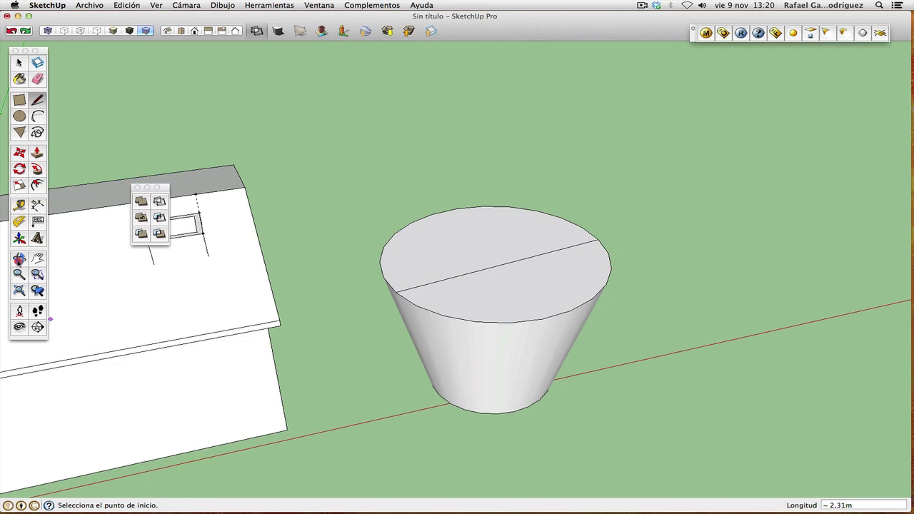
Undo the slanted line drawn across the truncated cone's top face.
{"action": "left_click", "coordinate": [19, 259]}
{"action": "left_click_drag", "start_coordinate": [612, 290], "coordinate": [442, 456]}
{"action": "left_click_drag", "start_coordinate": [555, 355], "coordinate": [698, 331]}
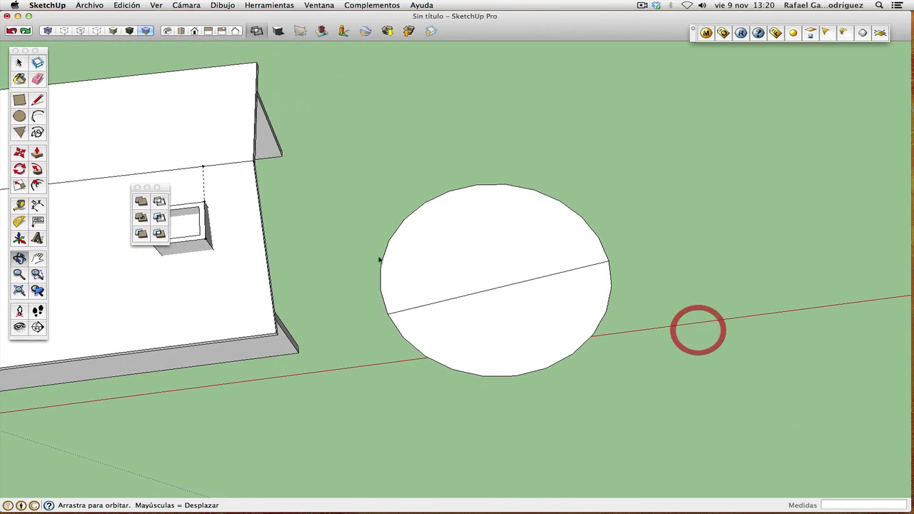
{"action": "left_click", "coordinate": [133, 7]}
{"action": "left_click", "coordinate": [134, 23]}
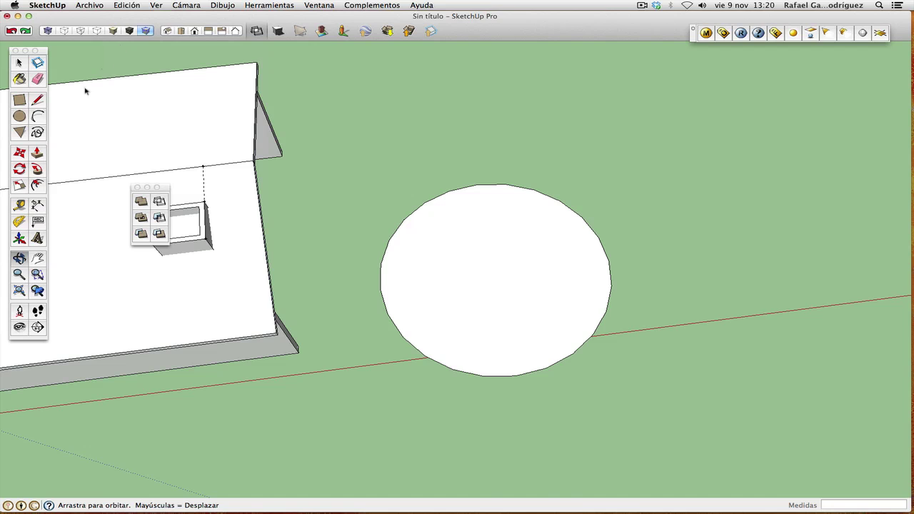
Set a top view in parallel projection and draw a line about 2.33 m long across the circular face, parallel to the green axis.
{"action": "left_click", "coordinate": [182, 31]}
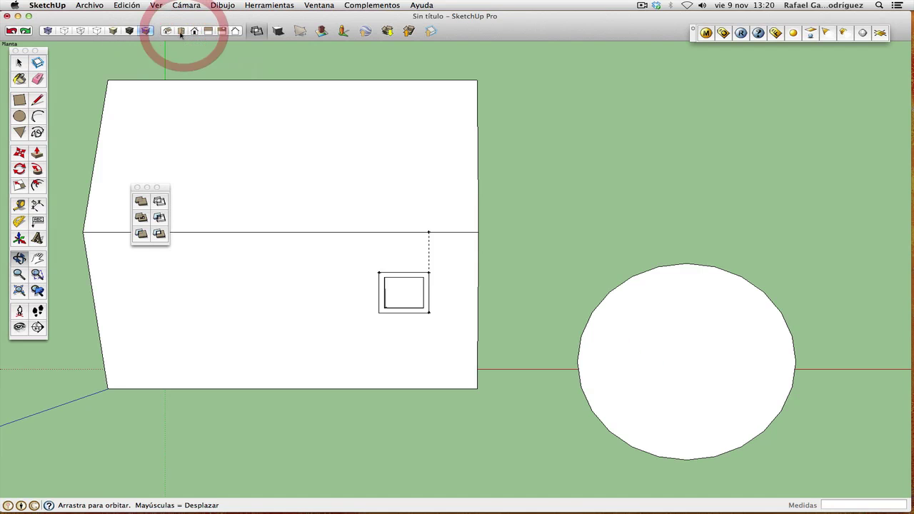
{"action": "left_click", "coordinate": [184, 6]}
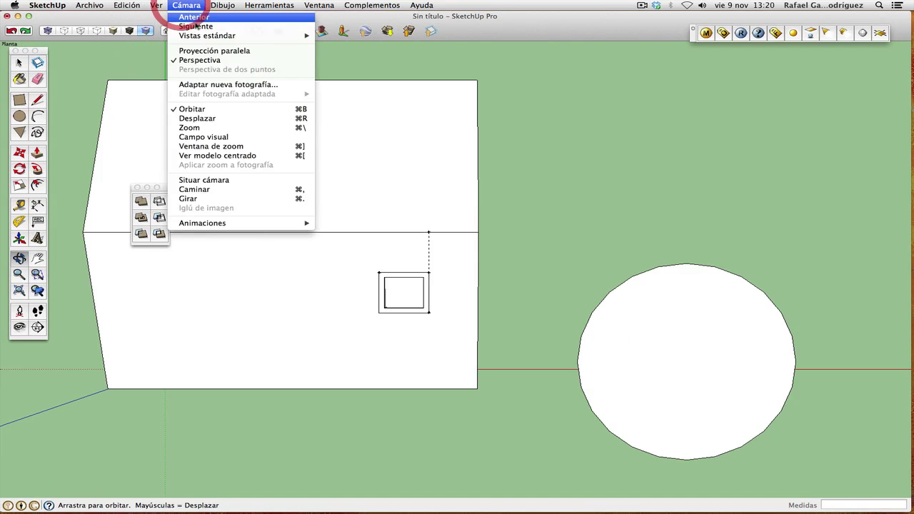
{"action": "left_click", "coordinate": [202, 51]}
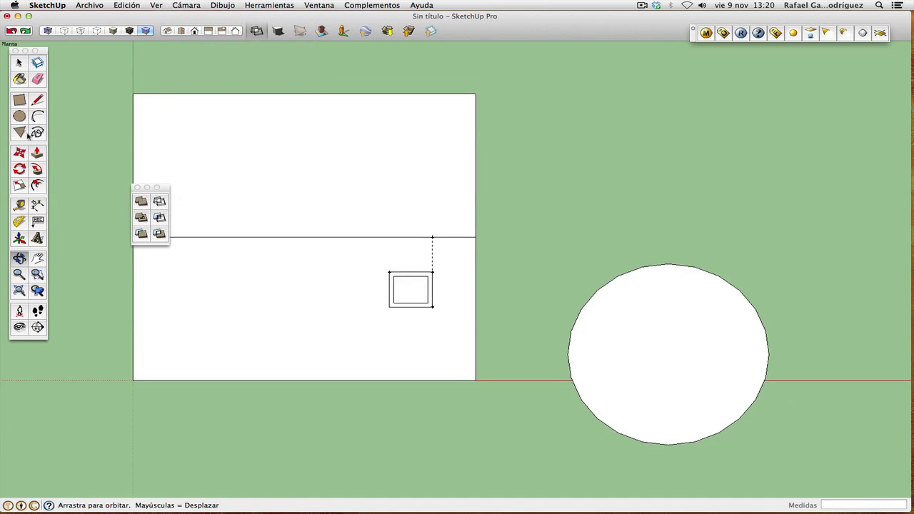
{"action": "left_click", "coordinate": [37, 100]}
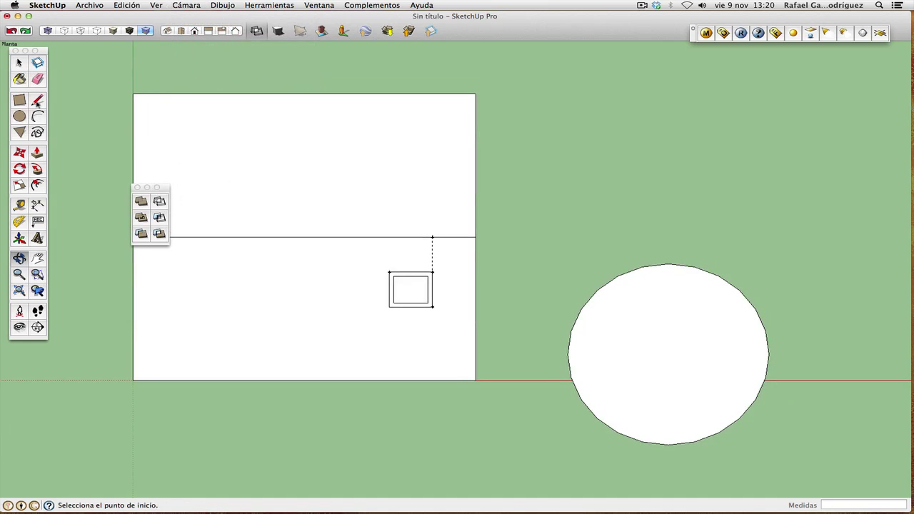
{"action": "left_click", "coordinate": [668, 265]}
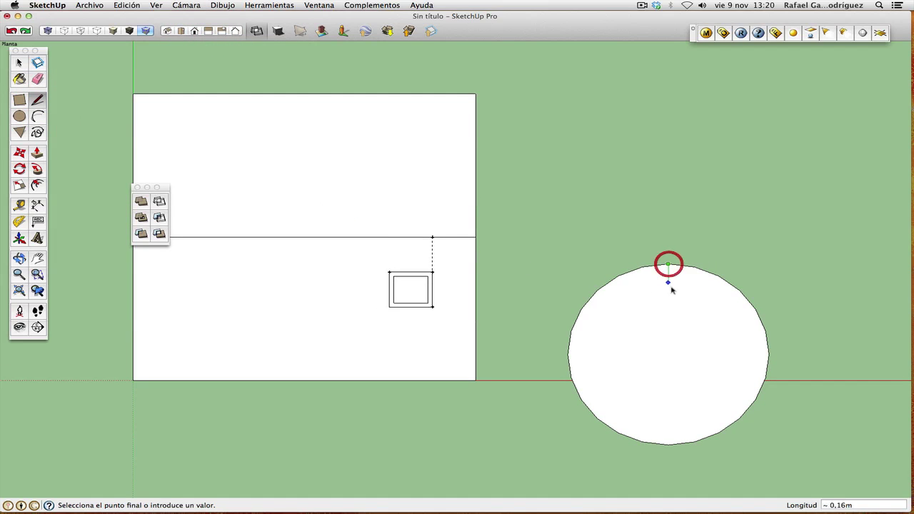
{"action": "left_click", "coordinate": [668, 444]}
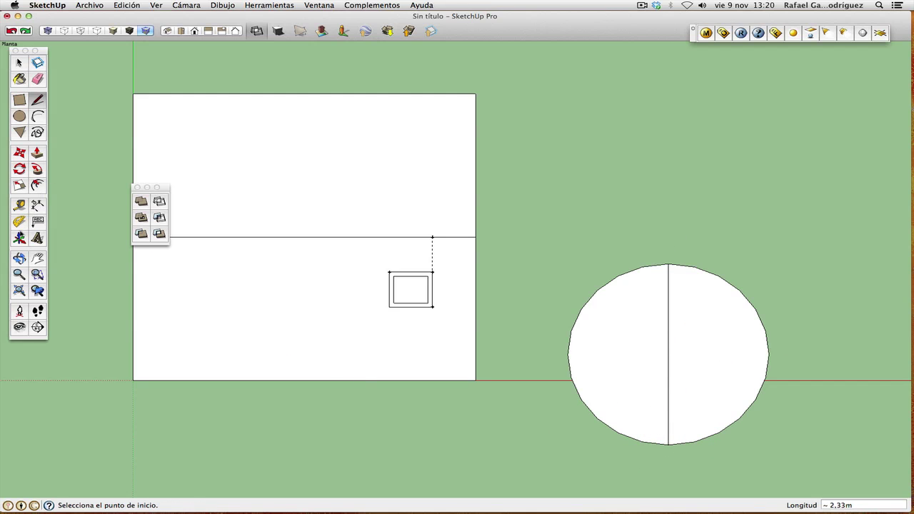
Draw a circle of about 0.40 m radius on the cone's top face, centered on the midpoint of the dividing line.
{"action": "left_click", "coordinate": [20, 258]}
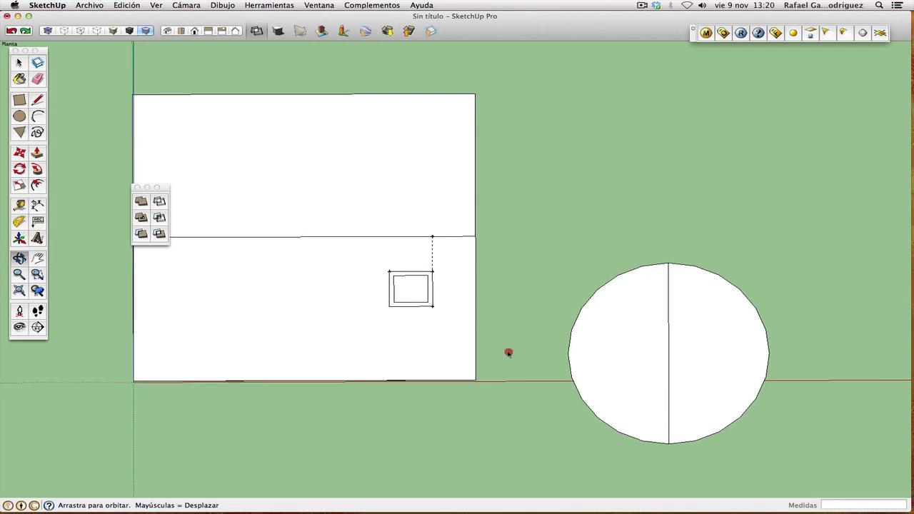
{"action": "left_click_drag", "start_coordinate": [510, 352], "coordinate": [731, 108]}
{"action": "left_click", "coordinate": [38, 258]}
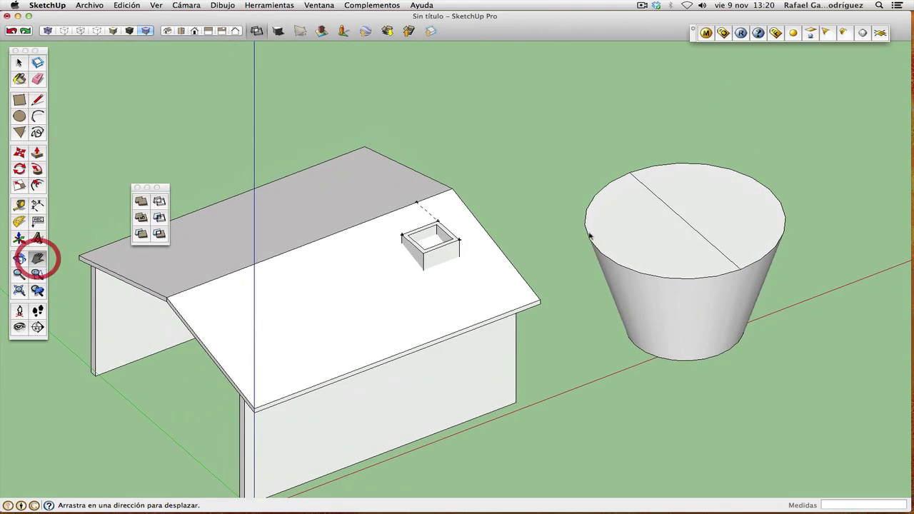
{"action": "left_click_drag", "start_coordinate": [655, 230], "coordinate": [410, 291]}
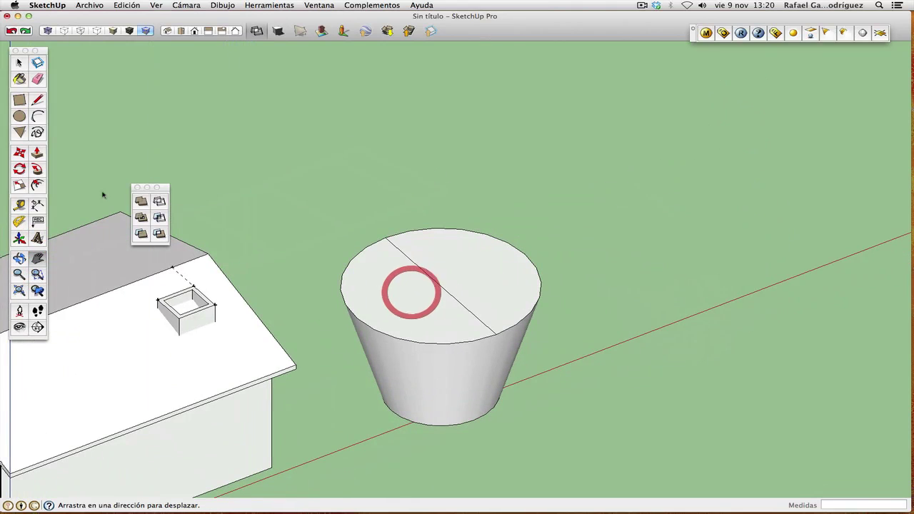
{"action": "left_click", "coordinate": [37, 100]}
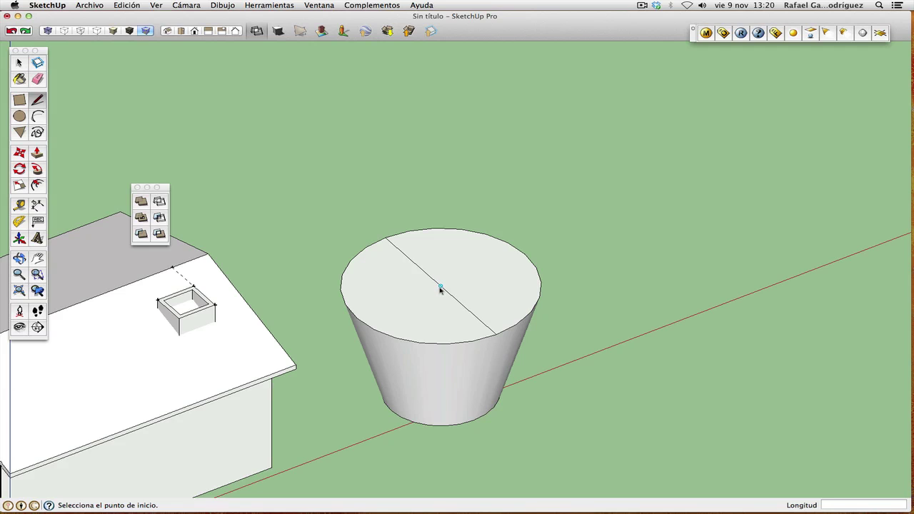
{"action": "left_click", "coordinate": [19, 117]}
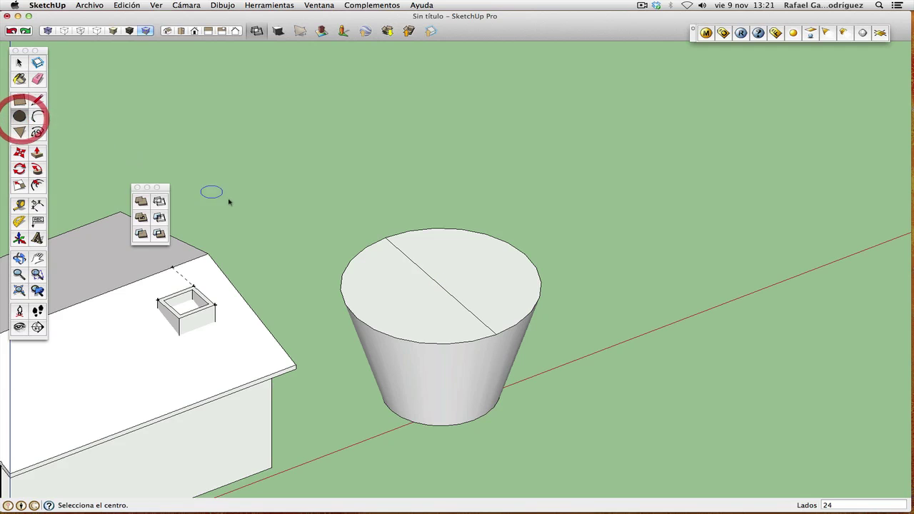
{"action": "left_click", "coordinate": [441, 287]}
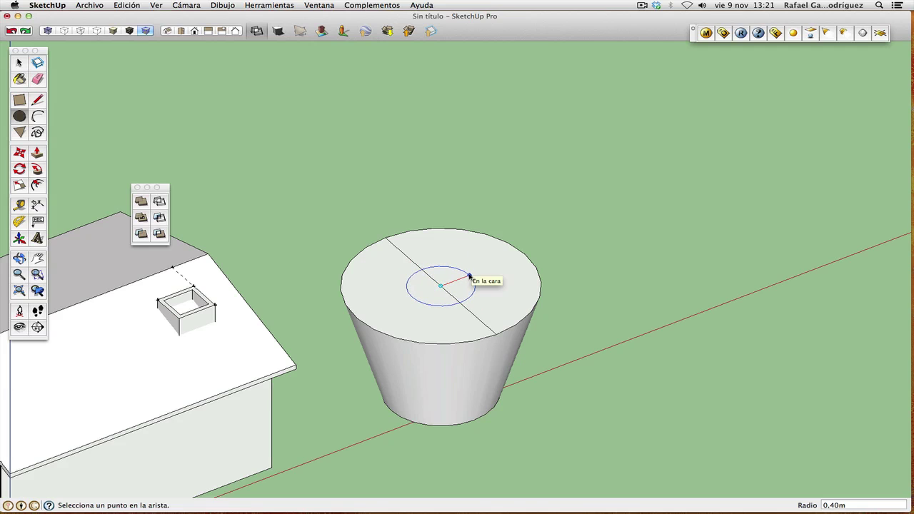
{"action": "left_click", "coordinate": [469, 276]}
Delete the dividing line's segments inside and outside the small circle, leaving the circle and the top face in place.
{"action": "left_click", "coordinate": [19, 62]}
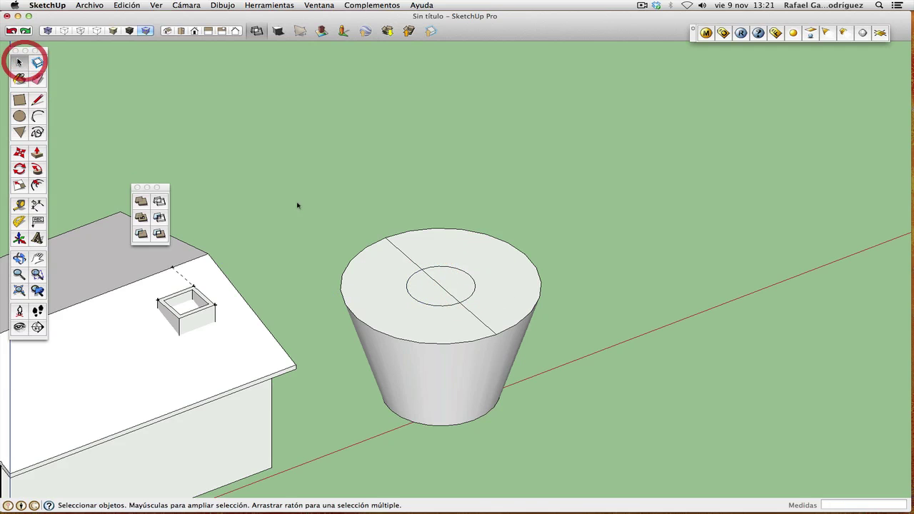
{"action": "left_click", "coordinate": [459, 269]}
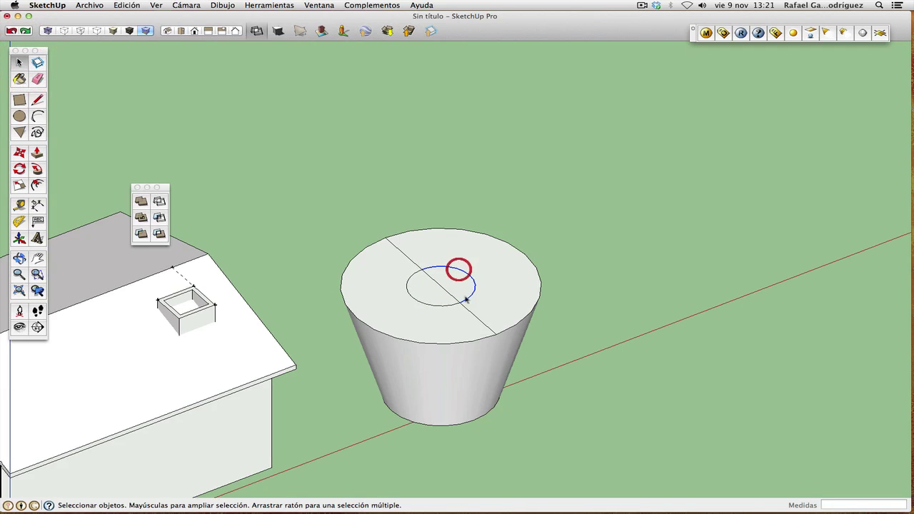
{"action": "left_click", "coordinate": [403, 256]}
{"action": "key", "text": "Delete"}
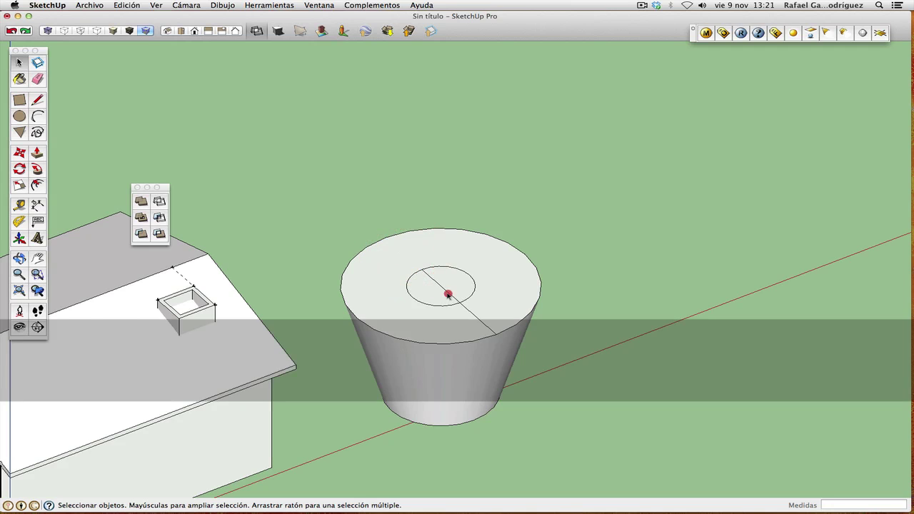
{"action": "left_click", "coordinate": [469, 317]}
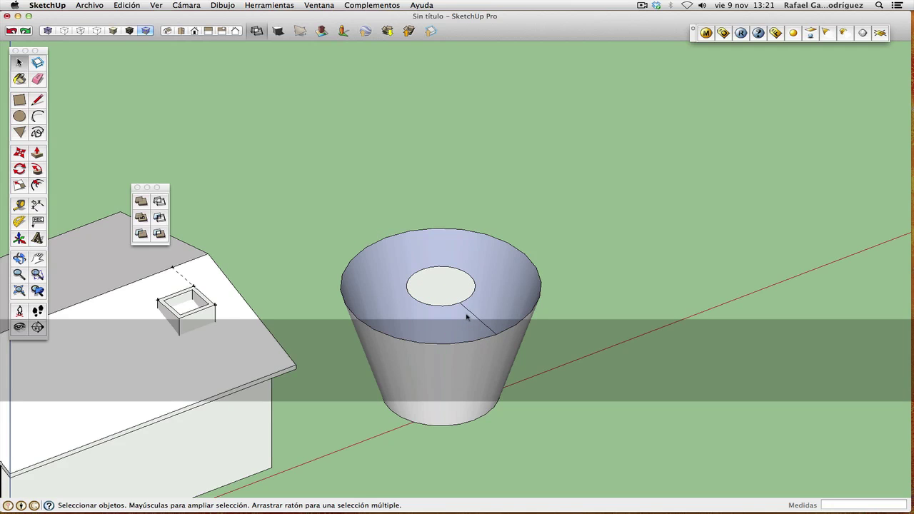
{"action": "key", "text": "super+z"}
{"action": "left_click", "coordinate": [466, 314]}
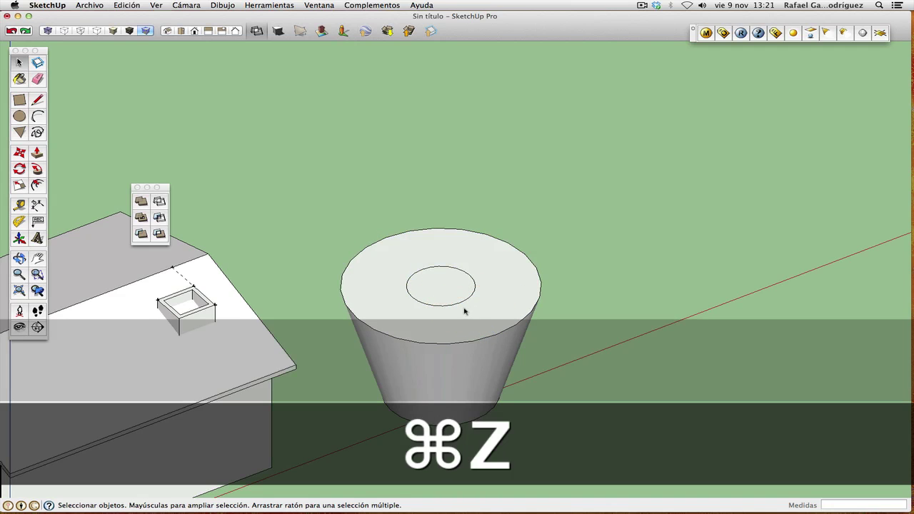
Add a center point to the small circle on the cone's top face and delete the circle.
{"action": "left_click", "coordinate": [459, 304]}
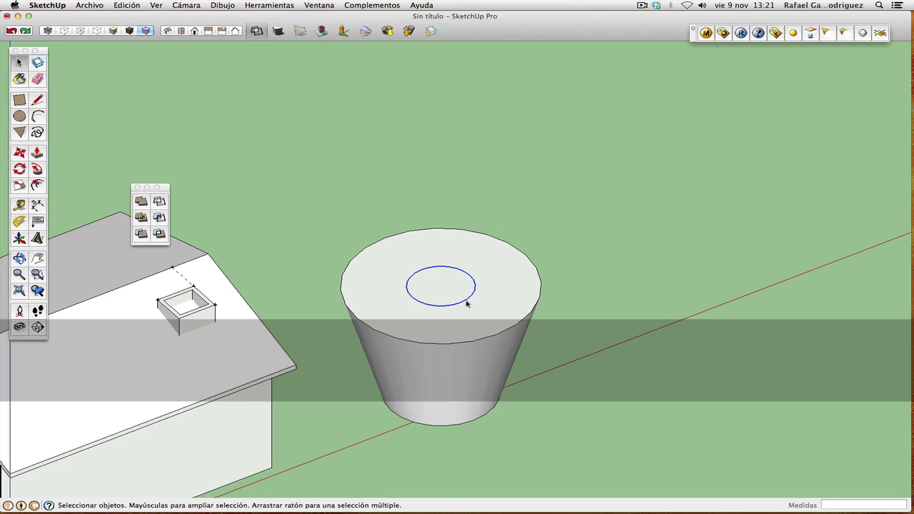
{"action": "right_click", "coordinate": [466, 304]}
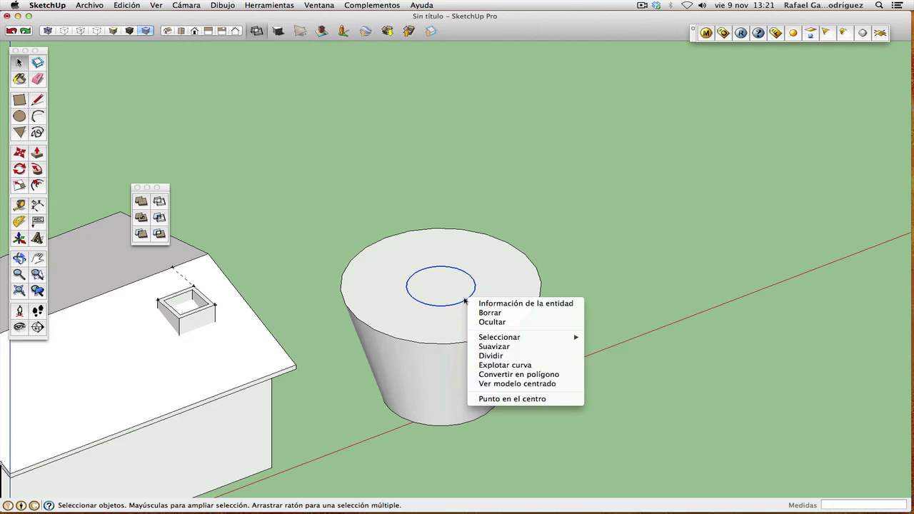
{"action": "left_click", "coordinate": [513, 400]}
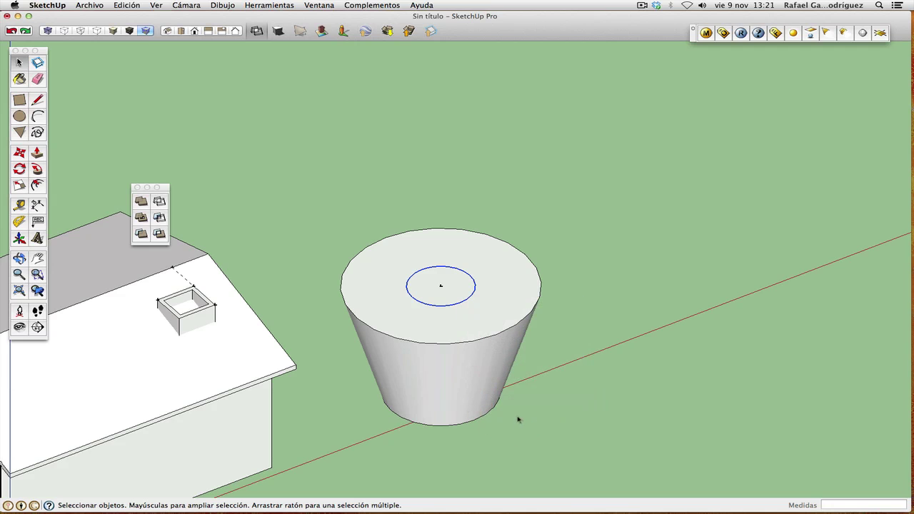
{"action": "key", "text": "Delete"}
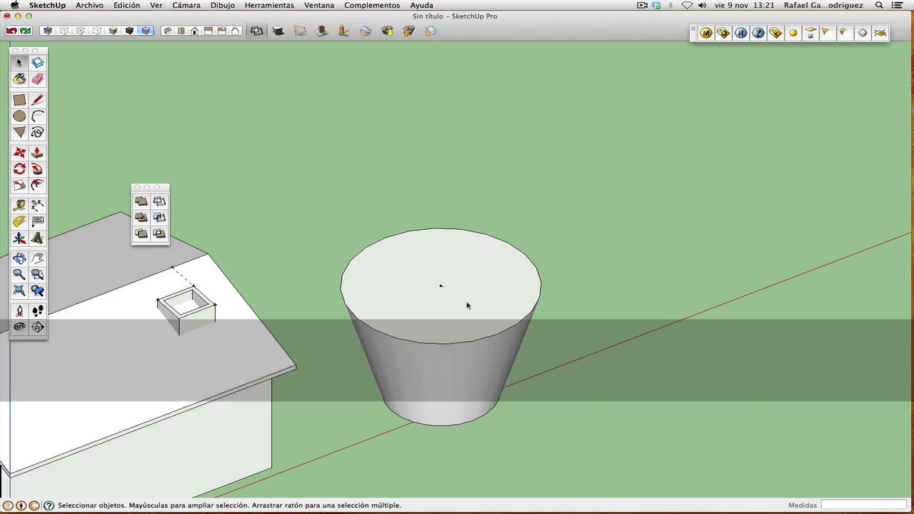
Select the whole truncated cone and turn it into a component, replacing the selection.
{"action": "left_click", "coordinate": [19, 259]}
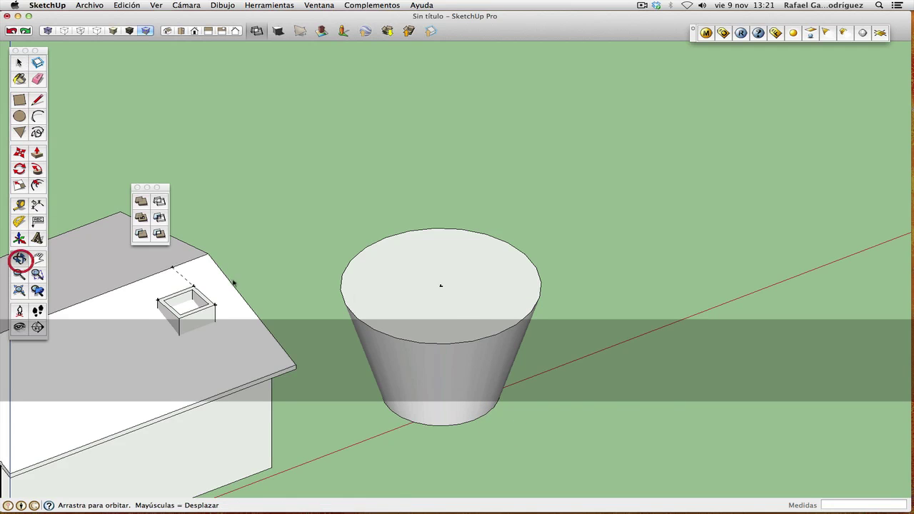
{"action": "left_click_drag", "start_coordinate": [357, 198], "coordinate": [471, 257]}
{"action": "left_click", "coordinate": [19, 63]}
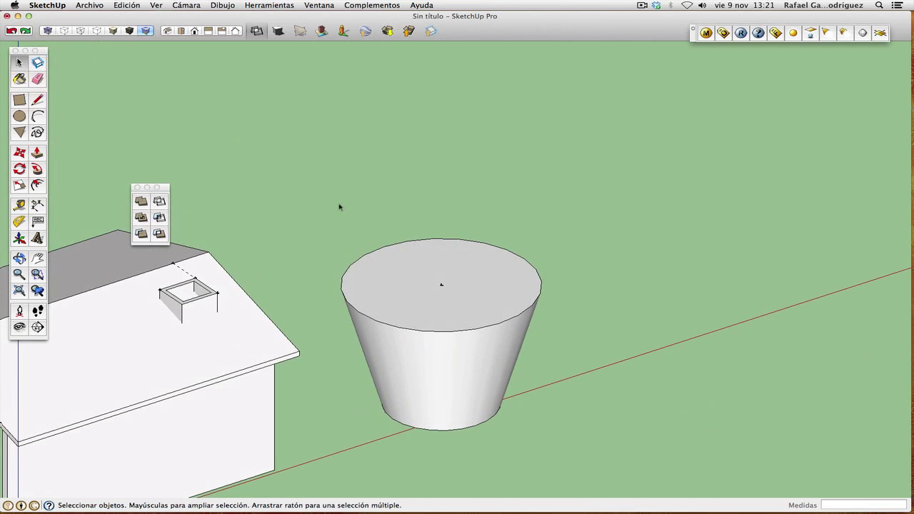
{"action": "left_click_drag", "start_coordinate": [320, 200], "coordinate": [595, 462]}
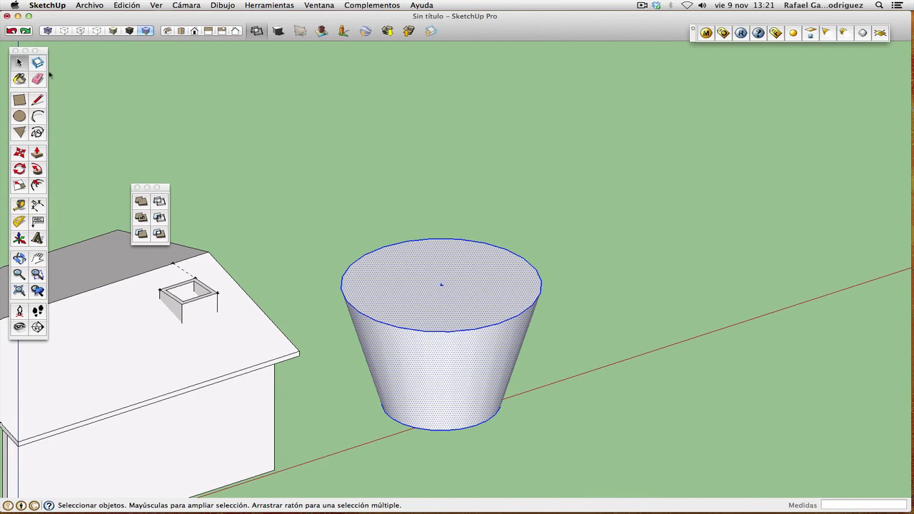
{"action": "left_click", "coordinate": [38, 63]}
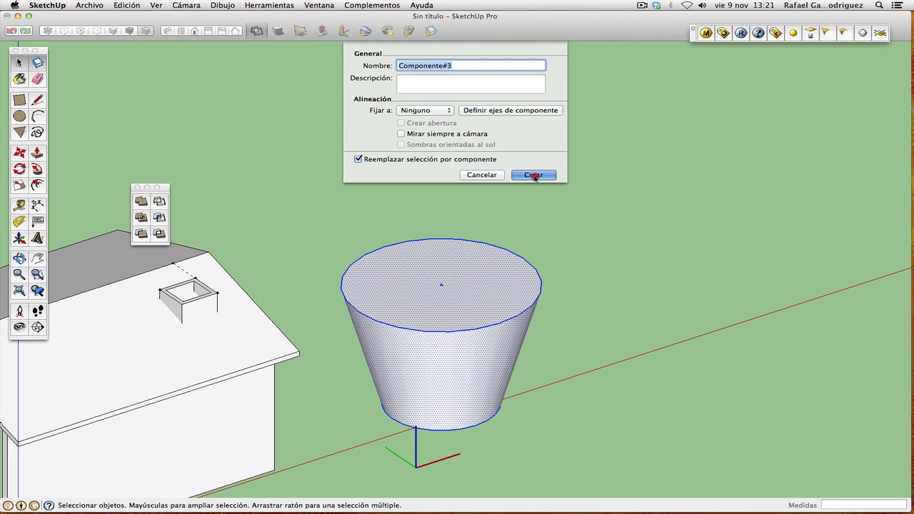
{"action": "left_click", "coordinate": [534, 175]}
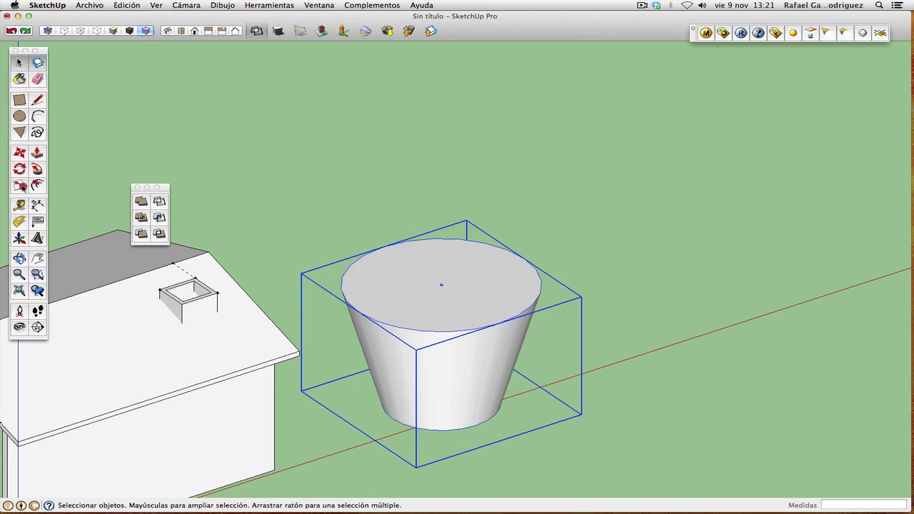
Scale the cone component uniformly about its center to a factor of 0.20.
{"action": "left_click", "coordinate": [19, 186]}
{"action": "key", "text": "alt"}
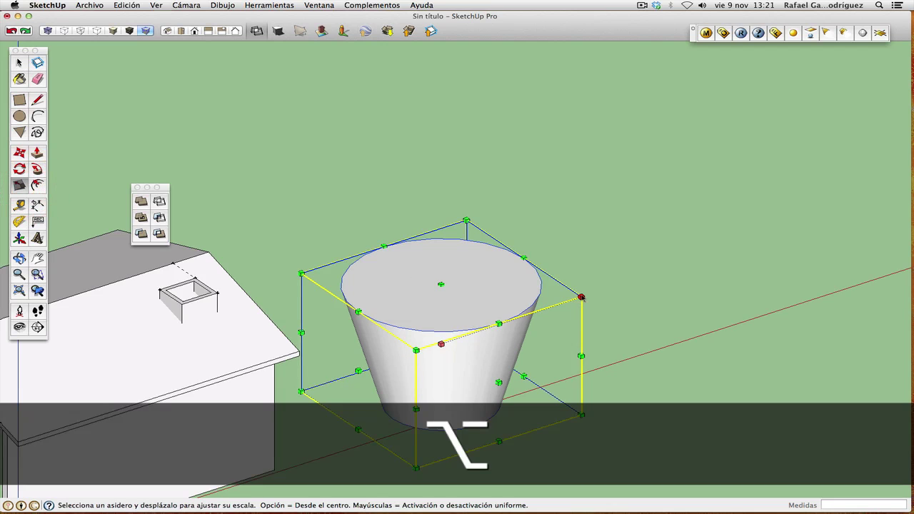
{"action": "left_click_drag", "start_coordinate": [581, 297], "coordinate": [481, 363], "text": "alt"}
{"action": "left_click", "coordinate": [19, 62]}
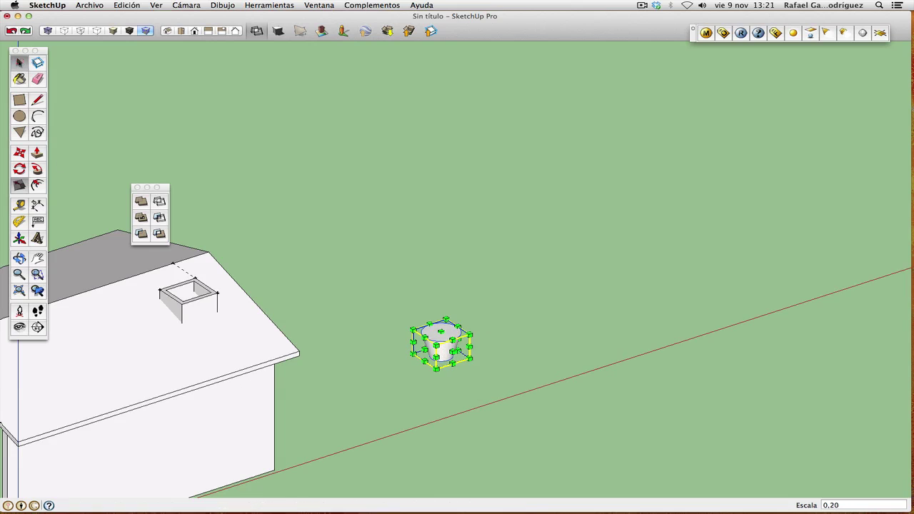
{"action": "left_click", "coordinate": [460, 281]}
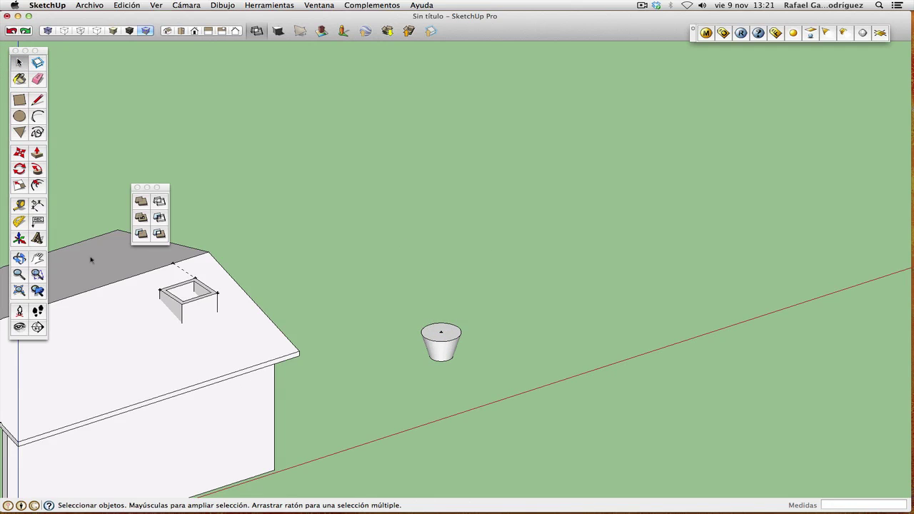
Move the cone by its top center point onto the roof's corner and bring it back beside the house.
{"action": "left_click", "coordinate": [19, 152]}
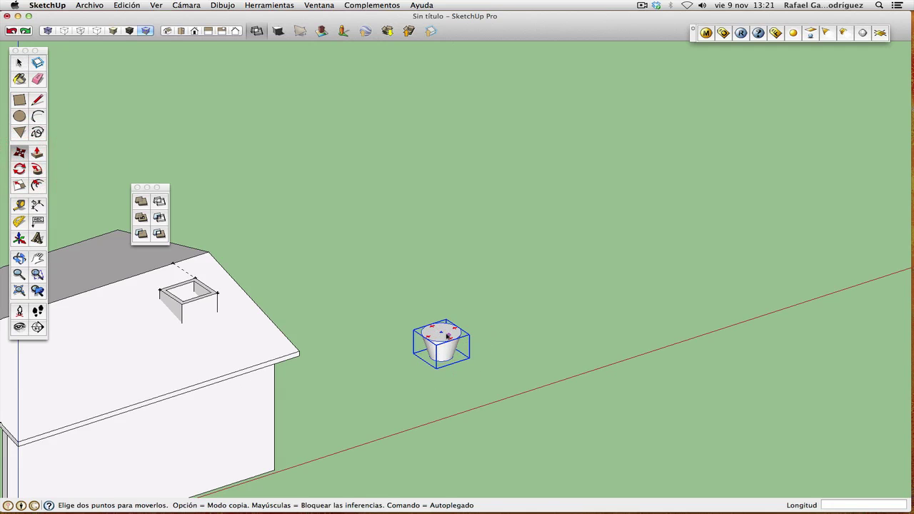
{"action": "left_click", "coordinate": [442, 334]}
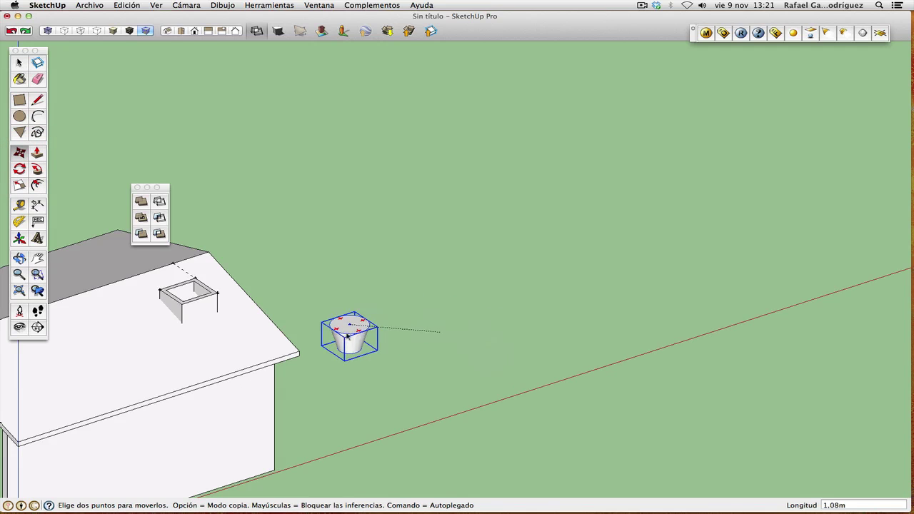
{"action": "left_click", "coordinate": [301, 356]}
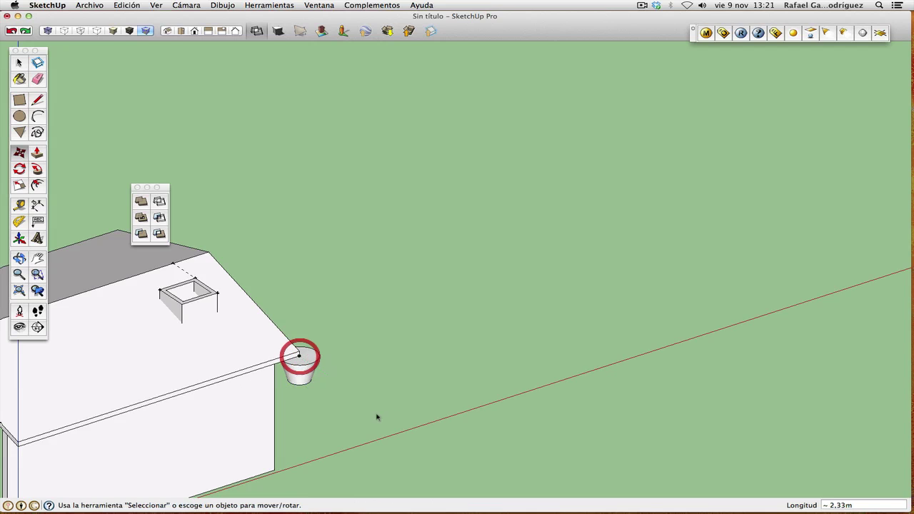
{"action": "left_click", "coordinate": [300, 356]}
{"action": "left_click", "coordinate": [465, 318]}
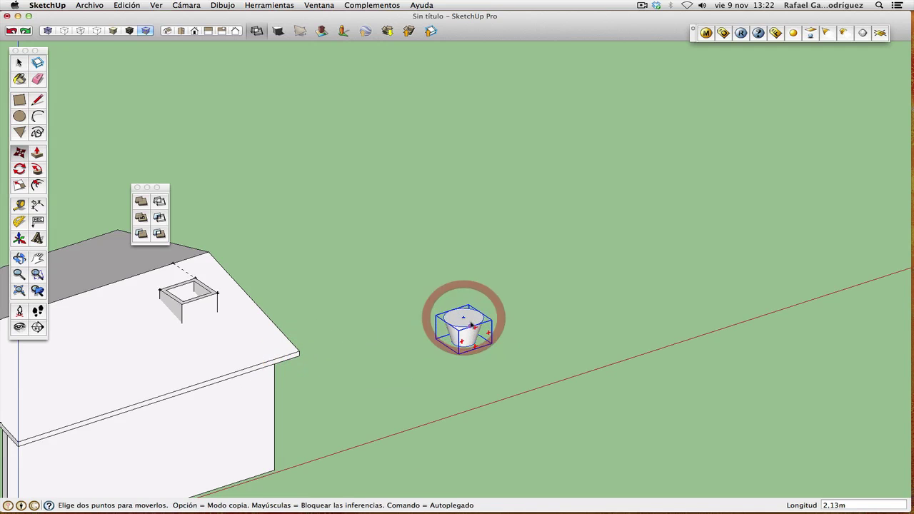
{"action": "left_click", "coordinate": [465, 318]}
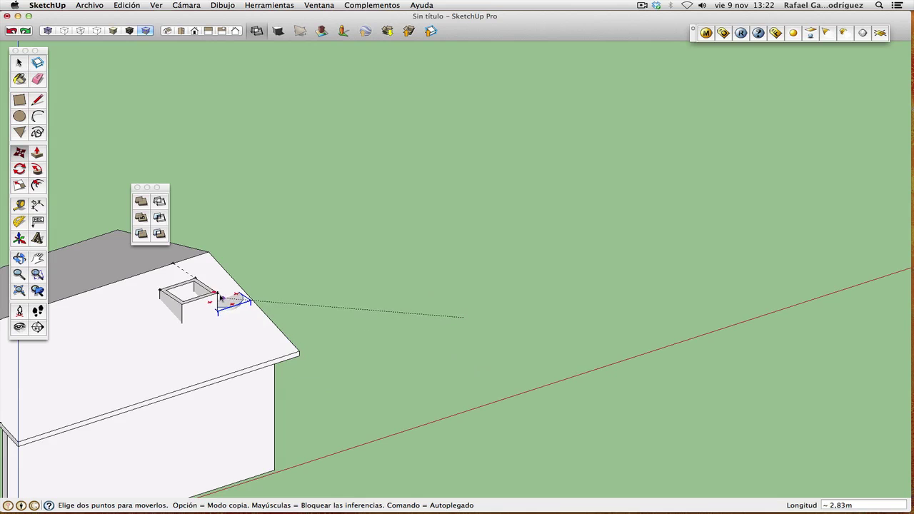
{"action": "left_click", "coordinate": [458, 317]}
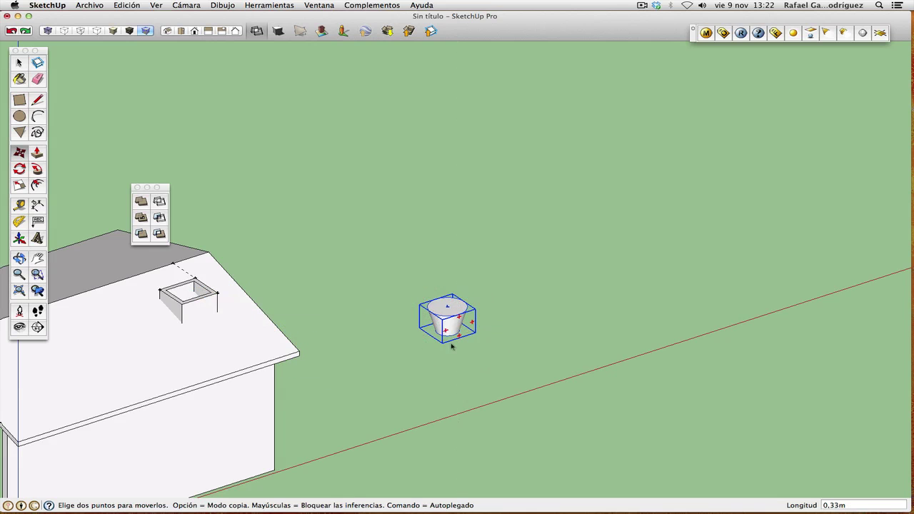
Open the cone component for editing, add a center point to its bottom circle, and close the component.
{"action": "left_click", "coordinate": [19, 258]}
{"action": "left_click_drag", "start_coordinate": [447, 363], "coordinate": [424, 118]}
{"action": "left_click", "coordinate": [37, 273]}
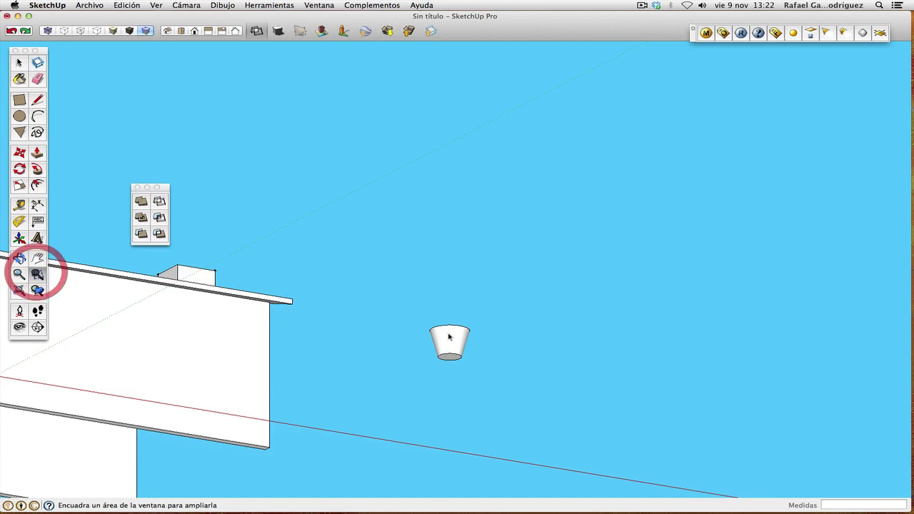
{"action": "left_click_drag", "start_coordinate": [420, 314], "coordinate": [490, 386]}
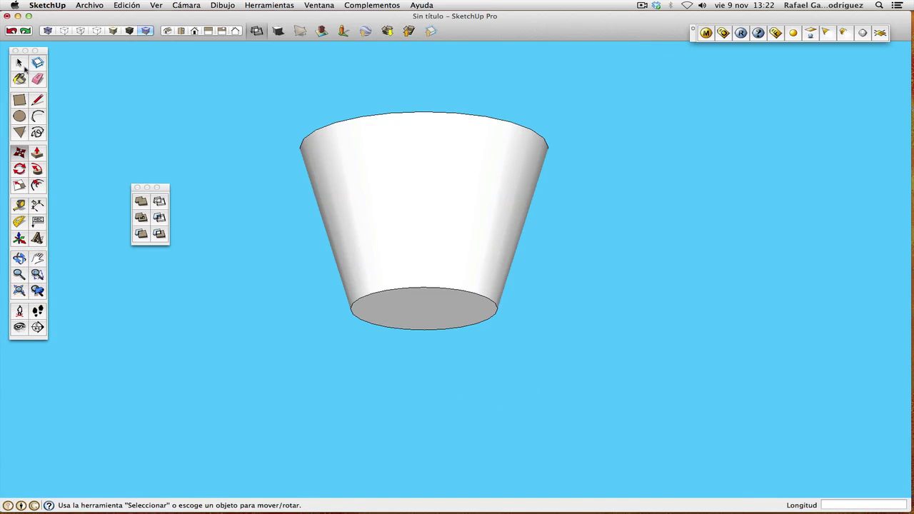
{"action": "left_click", "coordinate": [19, 63]}
{"action": "double_click", "coordinate": [407, 289]}
{"action": "left_click", "coordinate": [414, 290]}
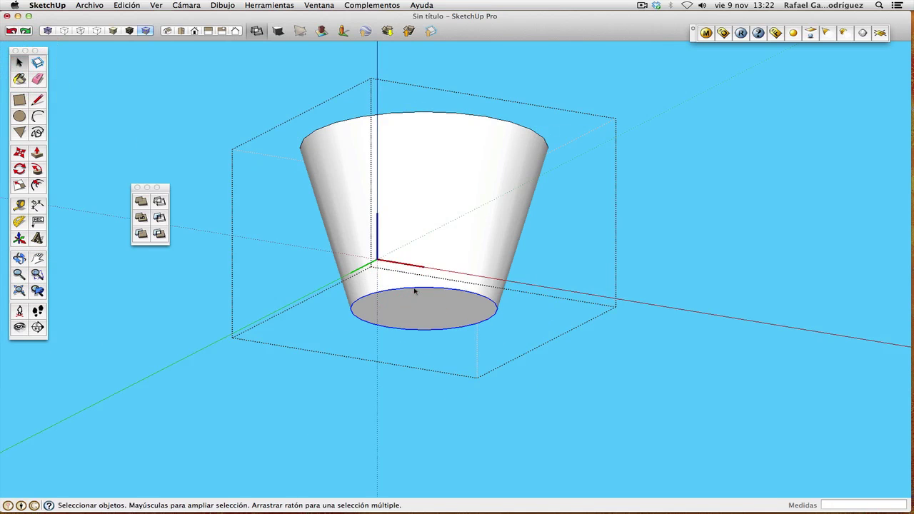
{"action": "triple_click", "coordinate": [416, 290]}
{"action": "left_click", "coordinate": [520, 322]}
{"action": "left_click", "coordinate": [488, 301]}
{"action": "right_click", "coordinate": [488, 301]}
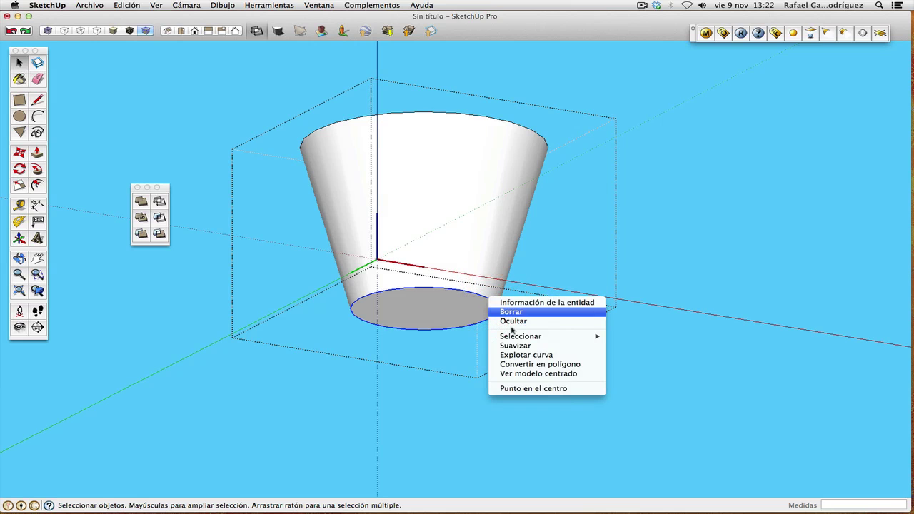
{"action": "left_click", "coordinate": [526, 389]}
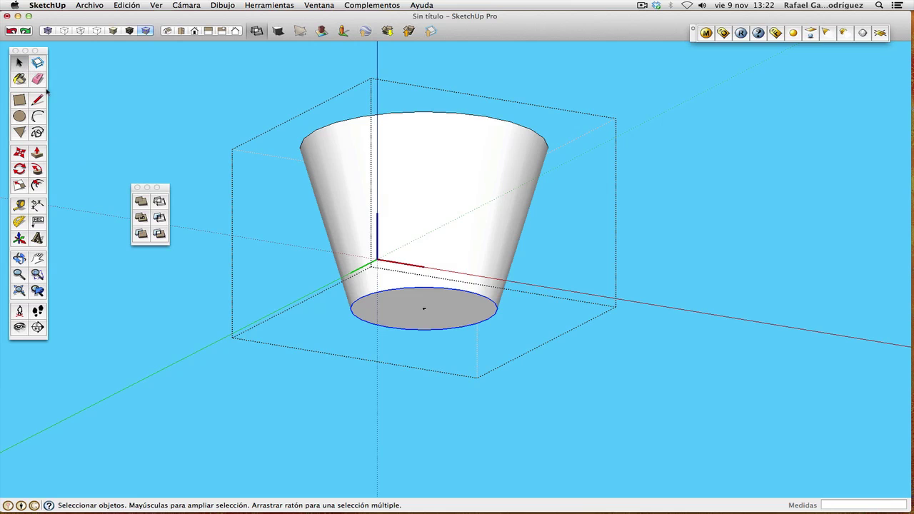
{"action": "left_click", "coordinate": [189, 298]}
Move the cone by its bottom center point onto the outer upper corner of the hollow rectangular volume on the roof.
{"action": "left_click", "coordinate": [19, 258]}
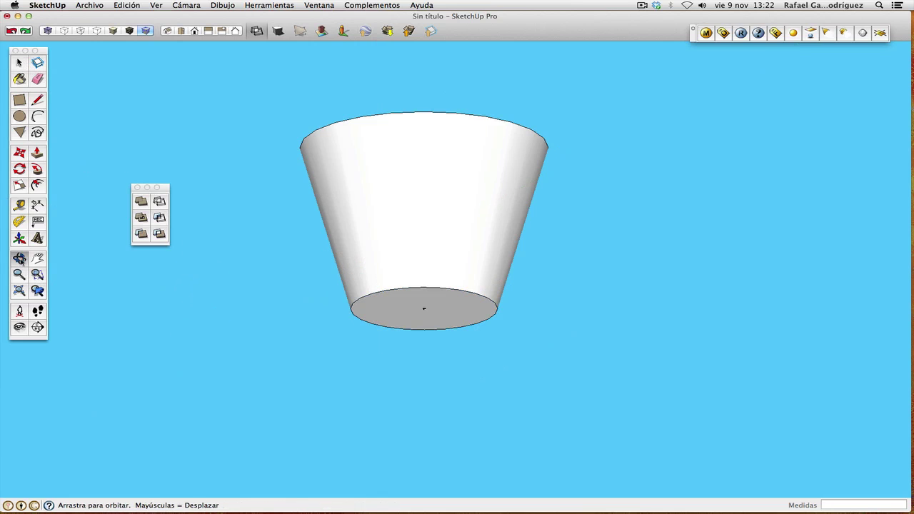
{"action": "left_click_drag", "start_coordinate": [278, 218], "coordinate": [428, 439]}
{"action": "left_click", "coordinate": [19, 275]}
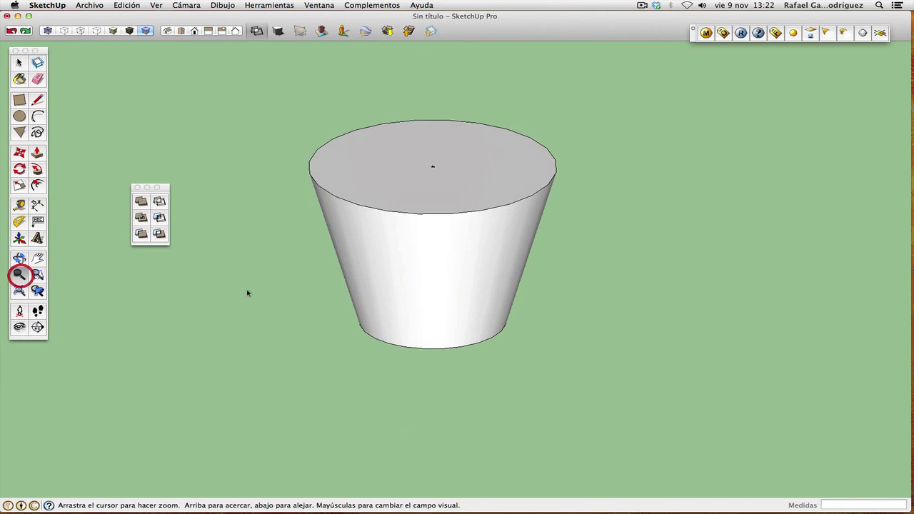
{"action": "left_click_drag", "start_coordinate": [489, 285], "coordinate": [474, 330]}
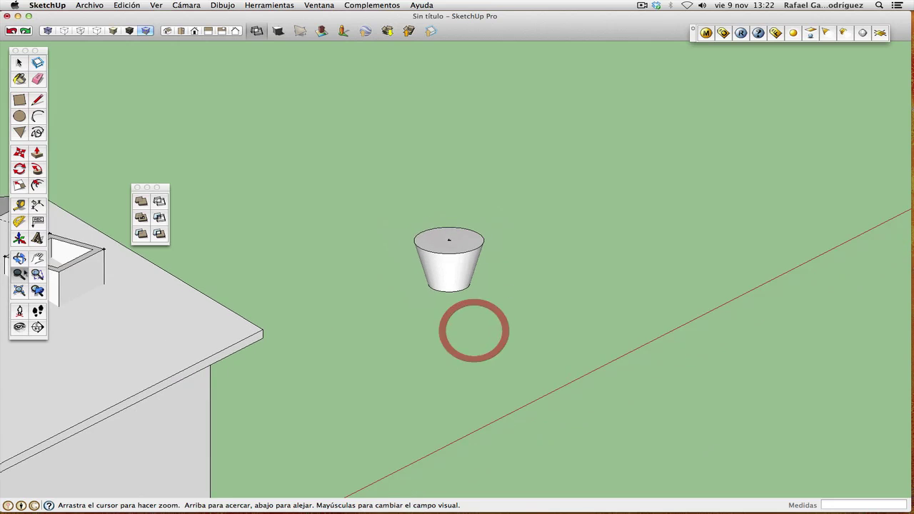
{"action": "left_click", "coordinate": [37, 258]}
{"action": "left_click_drag", "start_coordinate": [421, 250], "coordinate": [457, 287]}
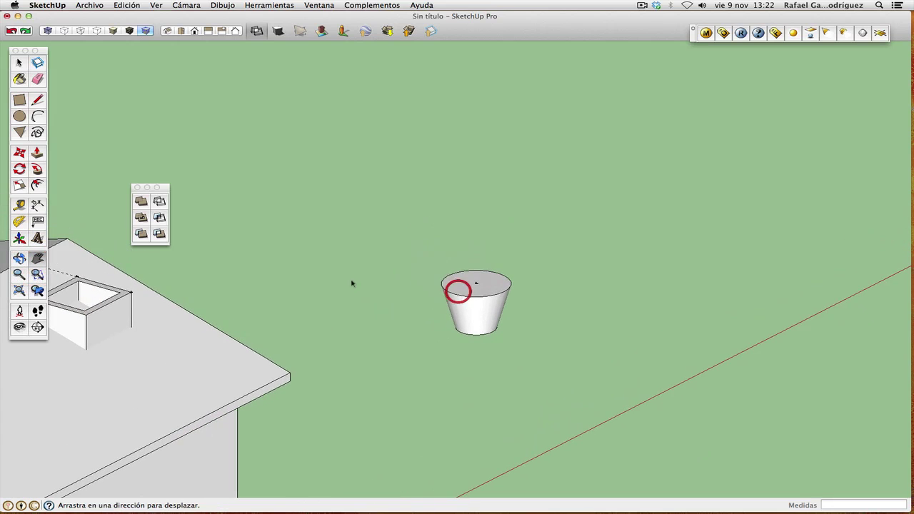
{"action": "left_click", "coordinate": [19, 259]}
{"action": "left_click_drag", "start_coordinate": [369, 341], "coordinate": [384, 302]}
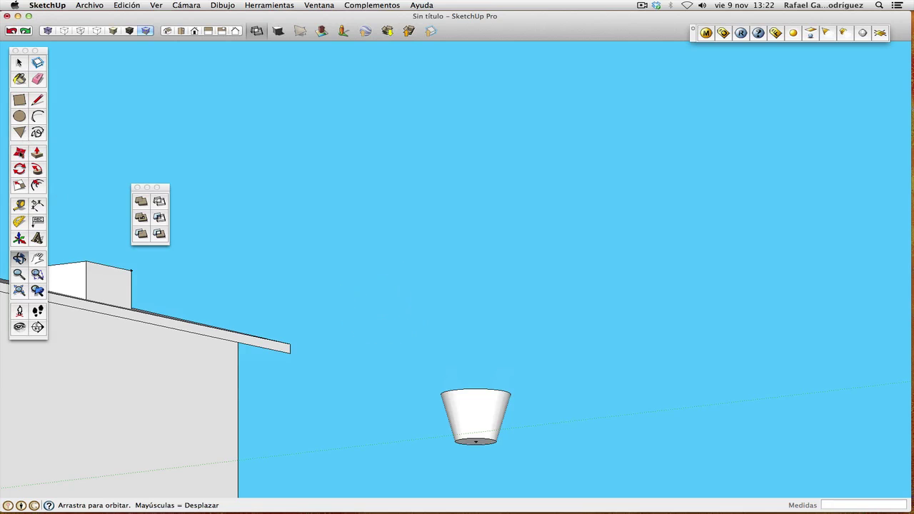
{"action": "left_click", "coordinate": [19, 152]}
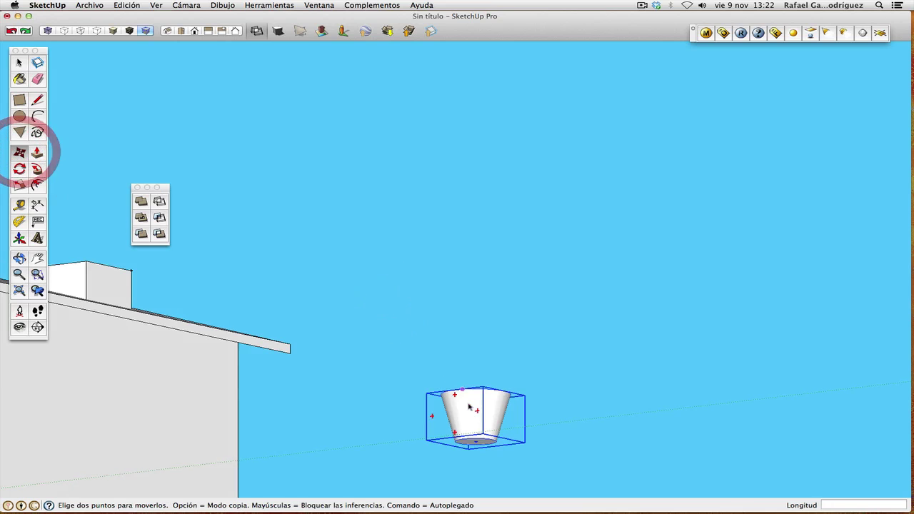
{"action": "left_click", "coordinate": [475, 443]}
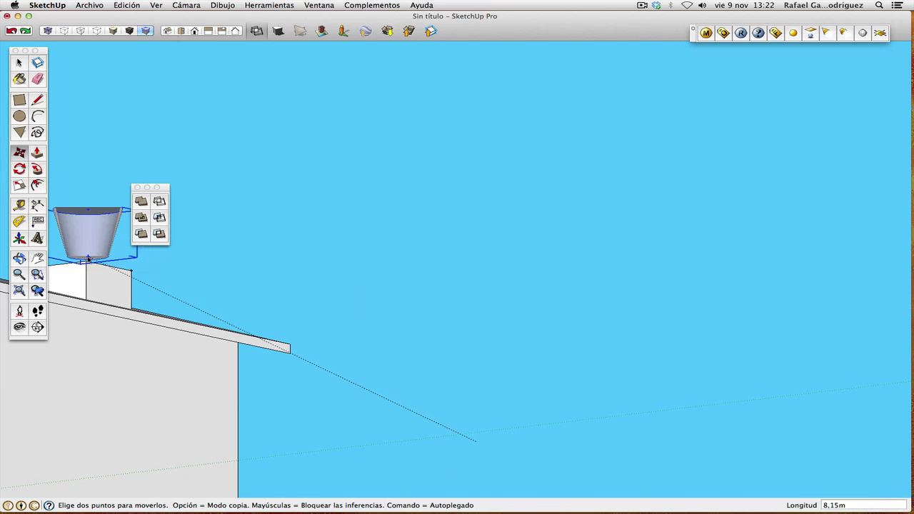
{"action": "left_click", "coordinate": [19, 261]}
{"action": "left_click_drag", "start_coordinate": [78, 261], "coordinate": [257, 432]}
{"action": "right_click", "coordinate": [101, 341]}
{"action": "left_click", "coordinate": [116, 345]}
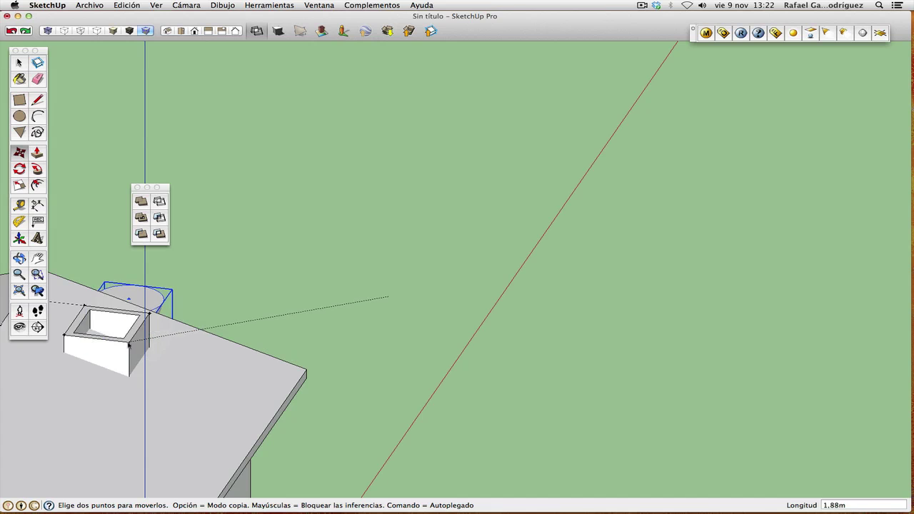
{"action": "left_click", "coordinate": [129, 342]}
Examine the cone's placement on the rectangular volume, viewing the whole house from outside.
{"action": "left_click", "coordinate": [19, 258]}
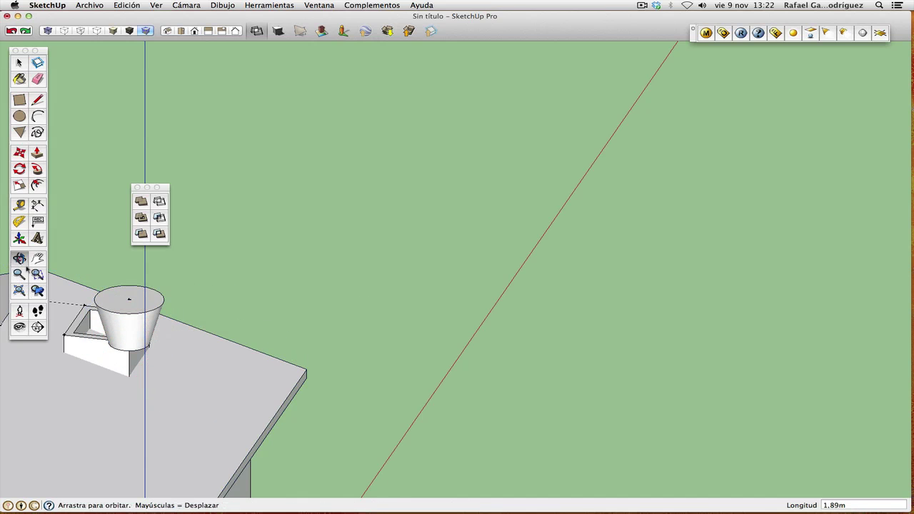
{"action": "left_click_drag", "start_coordinate": [142, 268], "coordinate": [417, 273]}
{"action": "left_click", "coordinate": [20, 274]}
{"action": "left_click_drag", "start_coordinate": [385, 201], "coordinate": [351, 350]}
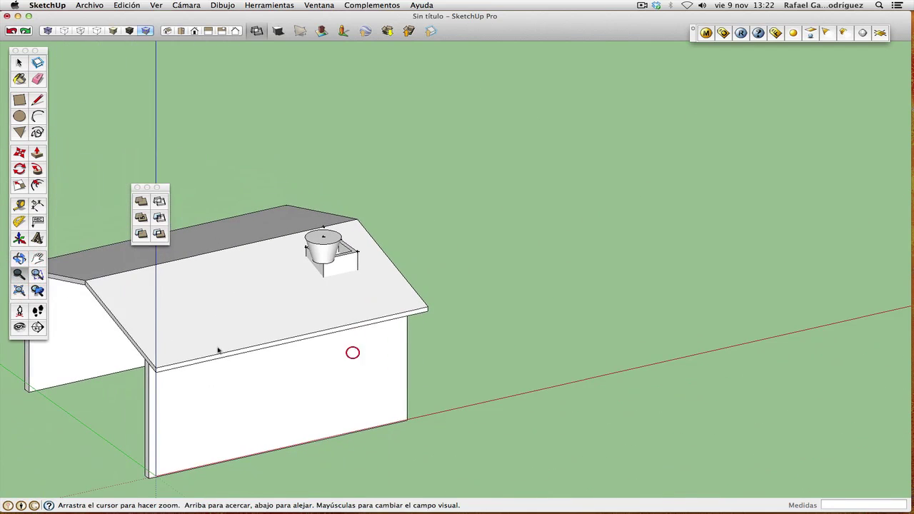
{"action": "left_click", "coordinate": [37, 258]}
{"action": "left_click_drag", "start_coordinate": [195, 277], "coordinate": [696, 220]}
{"action": "left_click", "coordinate": [19, 257]}
{"action": "left_click_drag", "start_coordinate": [592, 248], "coordinate": [655, 292]}
Delete the cone component from the rectangular volume on the roof.
{"action": "left_click", "coordinate": [20, 63]}
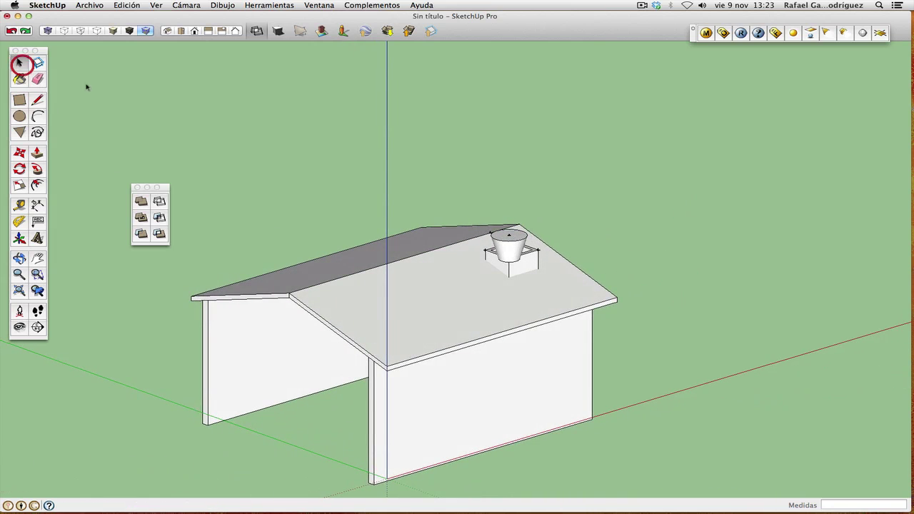
{"action": "left_click", "coordinate": [514, 246]}
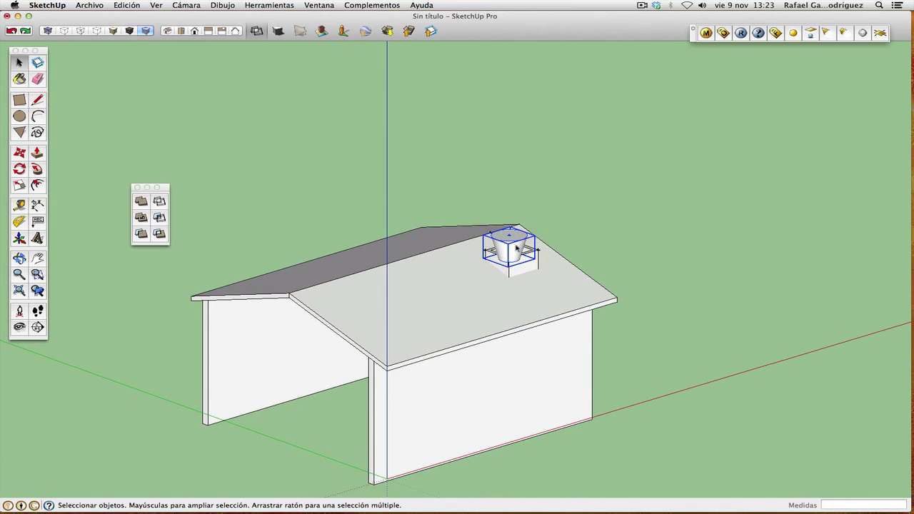
{"action": "key", "text": "Delete"}
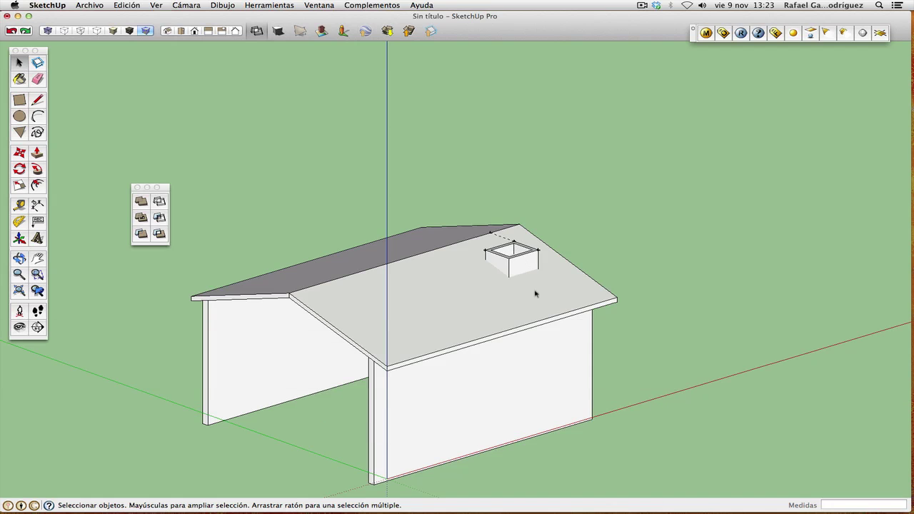
{"action": "left_click", "coordinate": [19, 275]}
{"action": "mouse_move", "coordinate": [437, 275]}
{"action": "left_mouse_down"}
{"action": "mouse_move", "coordinate": [442, 290]}
{"action": "mouse_move", "coordinate": [435, 281]}
{"action": "left_mouse_up"}
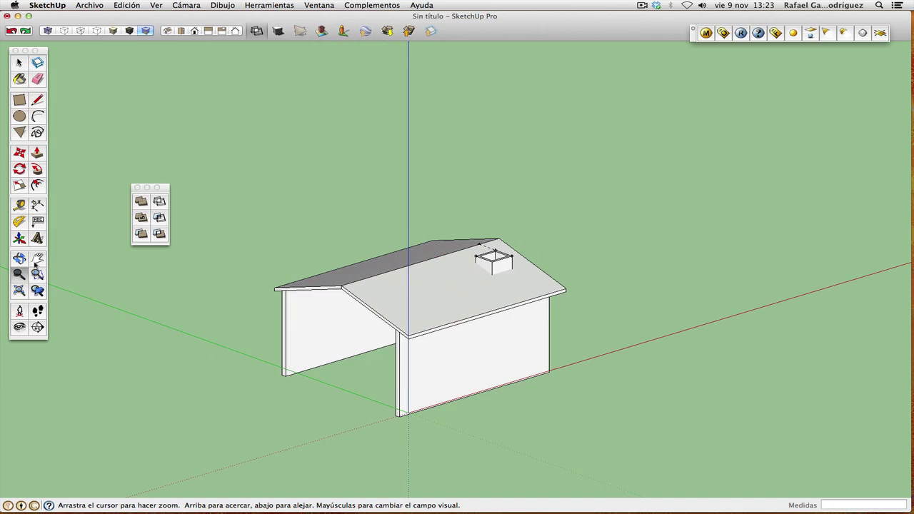
{"action": "left_click", "coordinate": [35, 262]}
{"action": "left_click_drag", "start_coordinate": [460, 240], "coordinate": [388, 267]}
{"action": "left_click", "coordinate": [16, 257]}
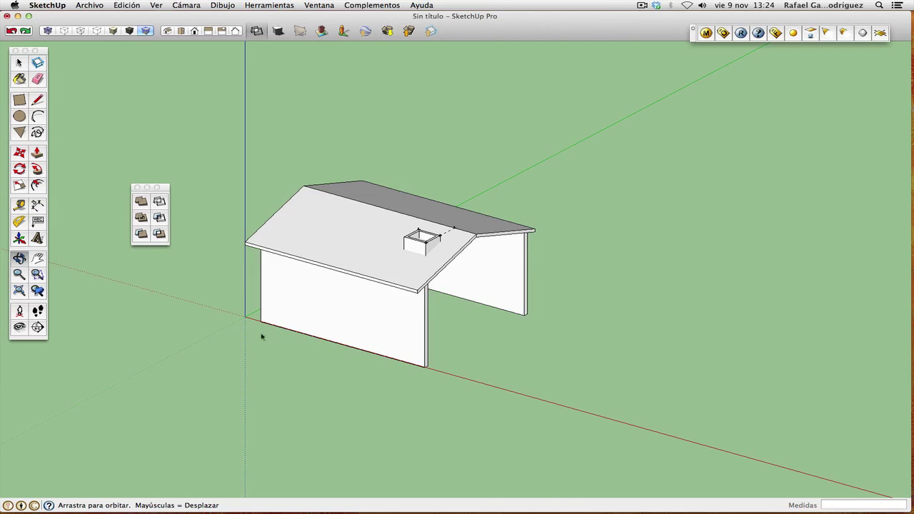
{"action": "left_click", "coordinate": [19, 64]}
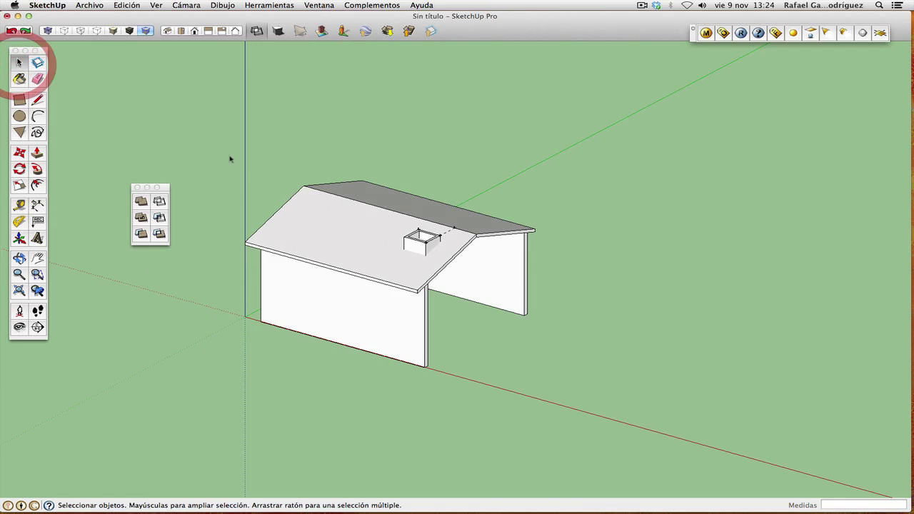
Delete the whole house, including its walls, roof and the rectangular volume on the roof.
{"action": "left_click_drag", "start_coordinate": [221, 149], "coordinate": [621, 399]}
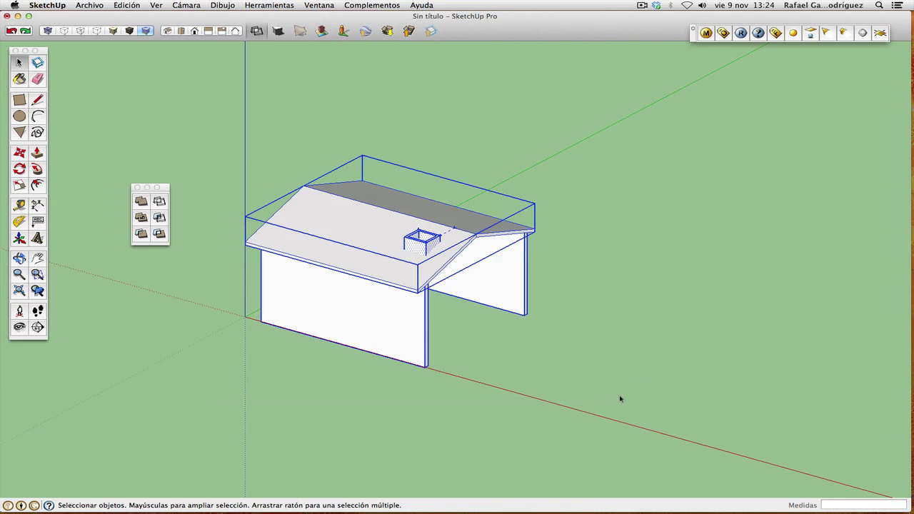
{"action": "key", "text": "Delete"}
{"action": "left_click", "coordinate": [37, 257]}
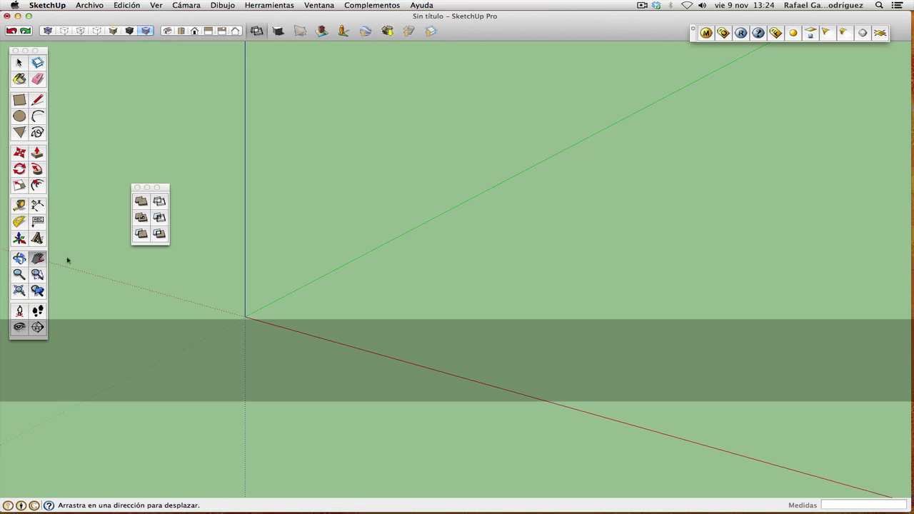
{"action": "left_click_drag", "start_coordinate": [346, 275], "coordinate": [443, 288]}
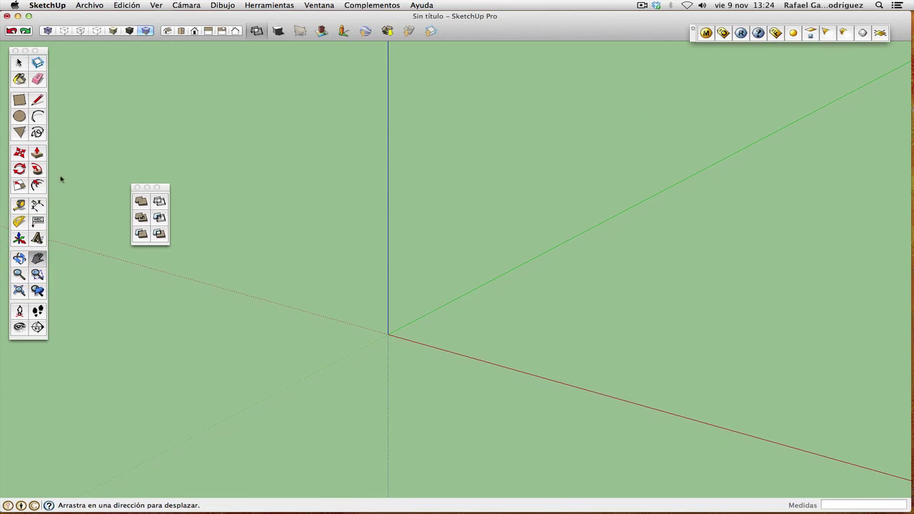
{"action": "left_click", "coordinate": [20, 117]}
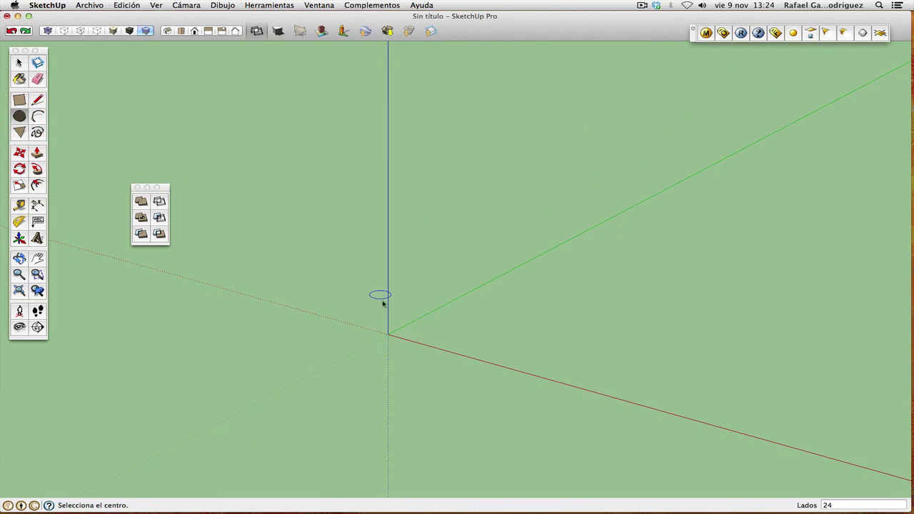
{"action": "left_click", "coordinate": [388, 334]}
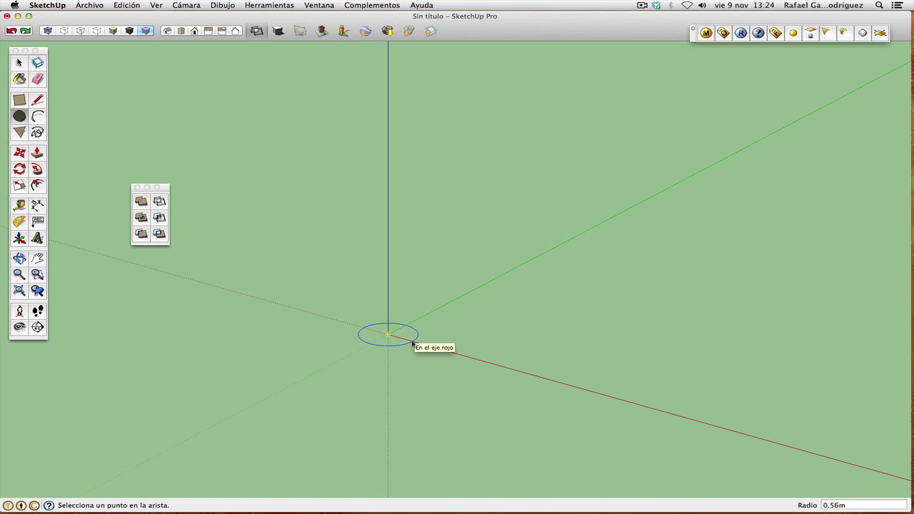
{"action": "key", "text": "Escape"}
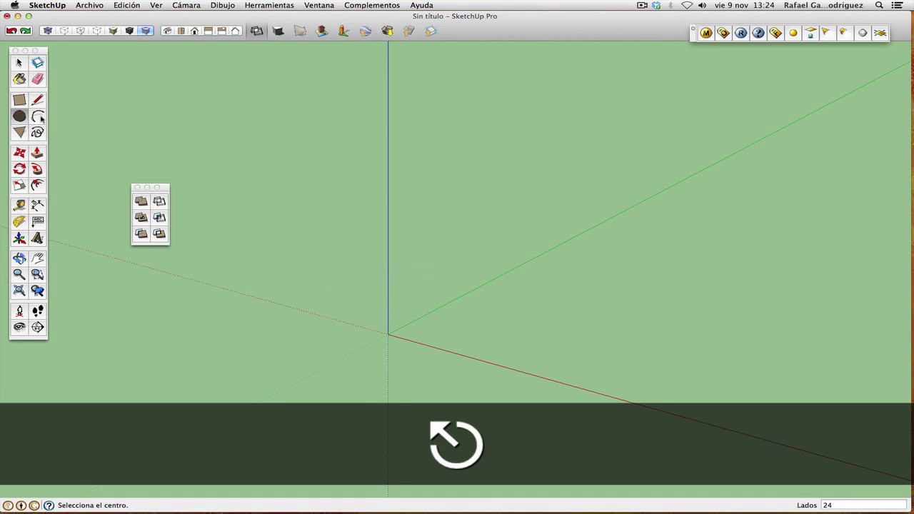
Draw a ground rectangle of about 1.25 m by 2.40 m from the origin and extrude it upward into a thin slab.
{"action": "left_click", "coordinate": [19, 100]}
{"action": "left_click_drag", "start_coordinate": [388, 333], "coordinate": [518, 310]}
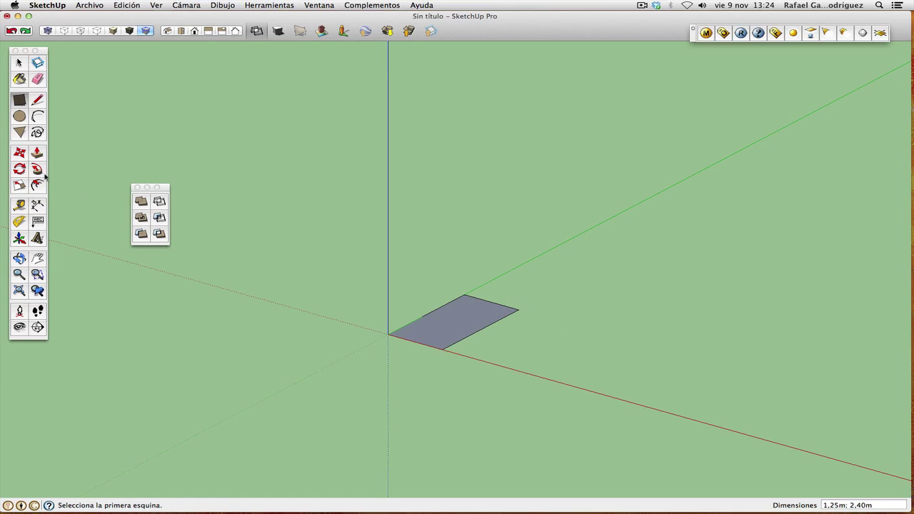
{"action": "left_click", "coordinate": [37, 154]}
{"action": "left_click", "coordinate": [435, 318]}
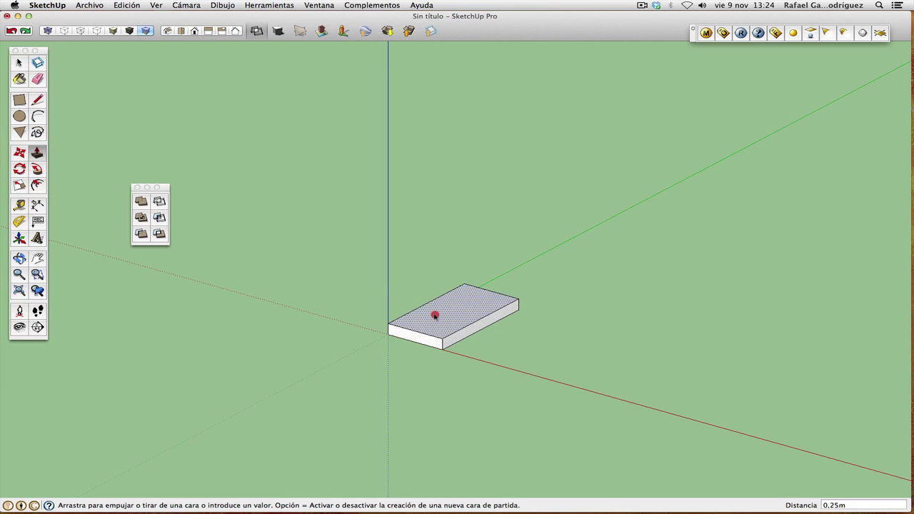
{"action": "left_click", "coordinate": [434, 316]}
Convert the complete slab into a component.
{"action": "left_click", "coordinate": [19, 64]}
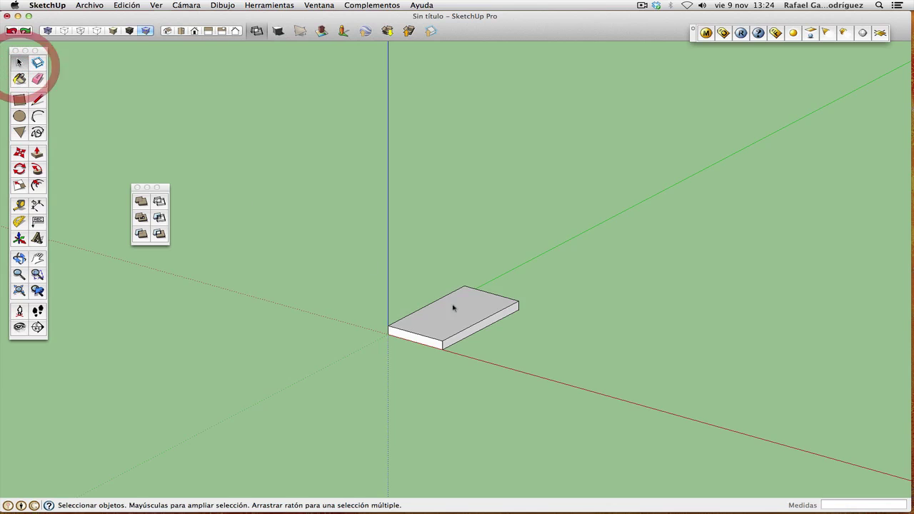
{"action": "triple_click", "coordinate": [461, 318]}
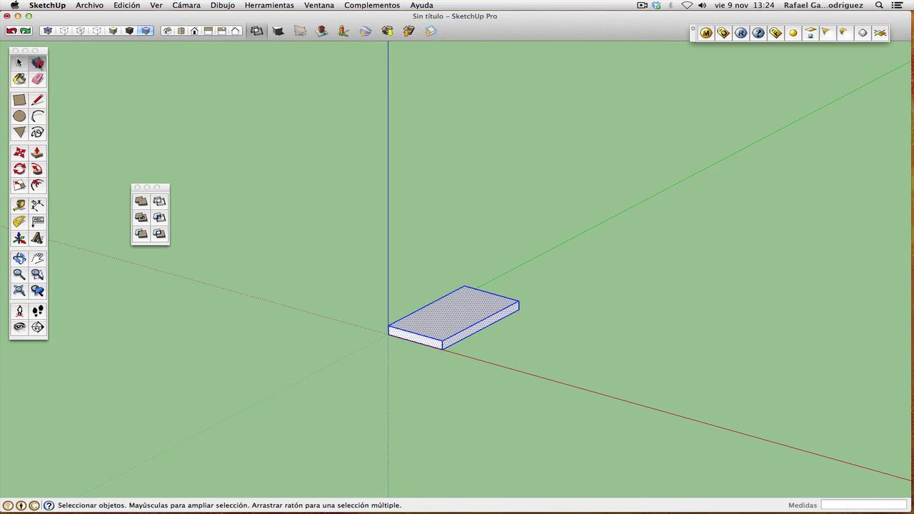
{"action": "left_click", "coordinate": [37, 62]}
{"action": "left_click", "coordinate": [529, 176]}
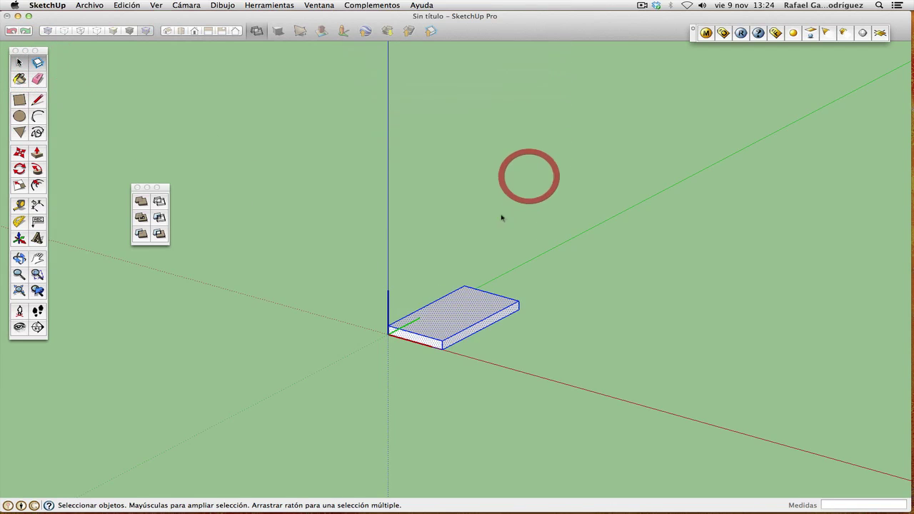
Copy the slab from its bottom corner at the origin to its opposite front upper corner, and repeat the copy with *20.
{"action": "left_click", "coordinate": [19, 152]}
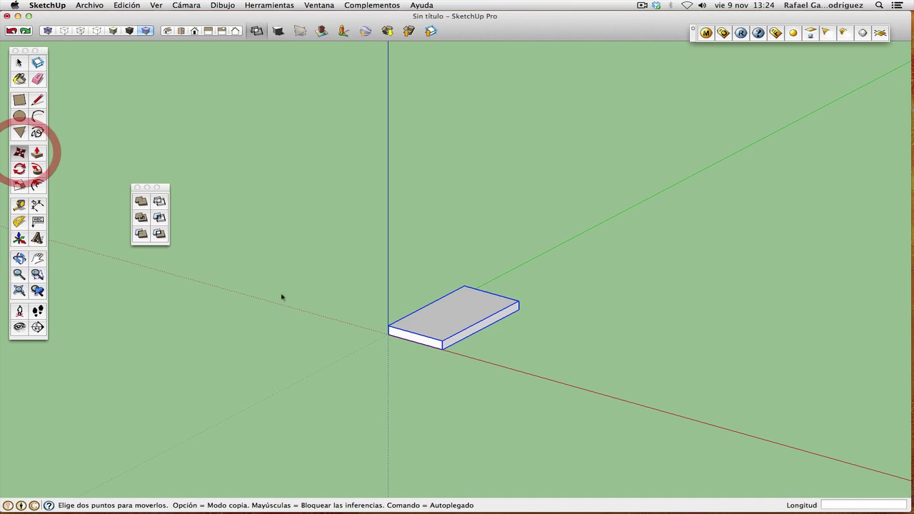
{"action": "left_click", "coordinate": [389, 335]}
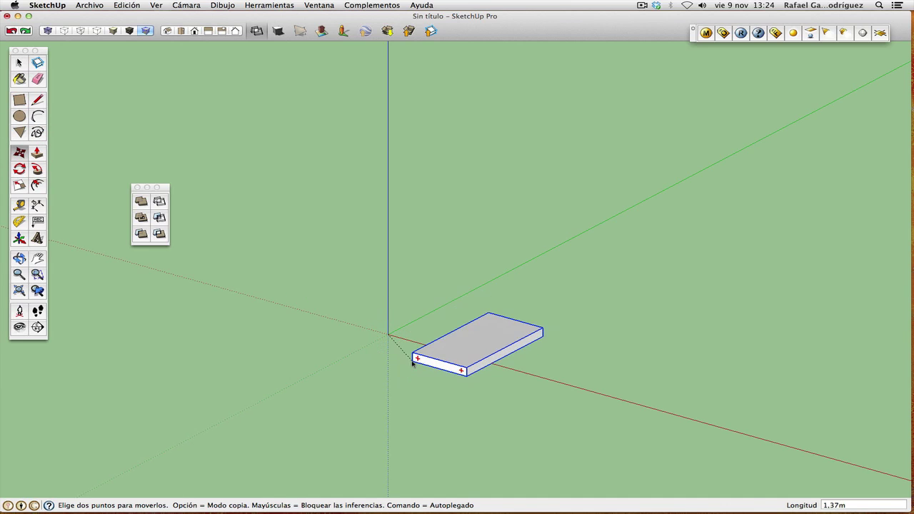
{"action": "key", "text": "alt"}
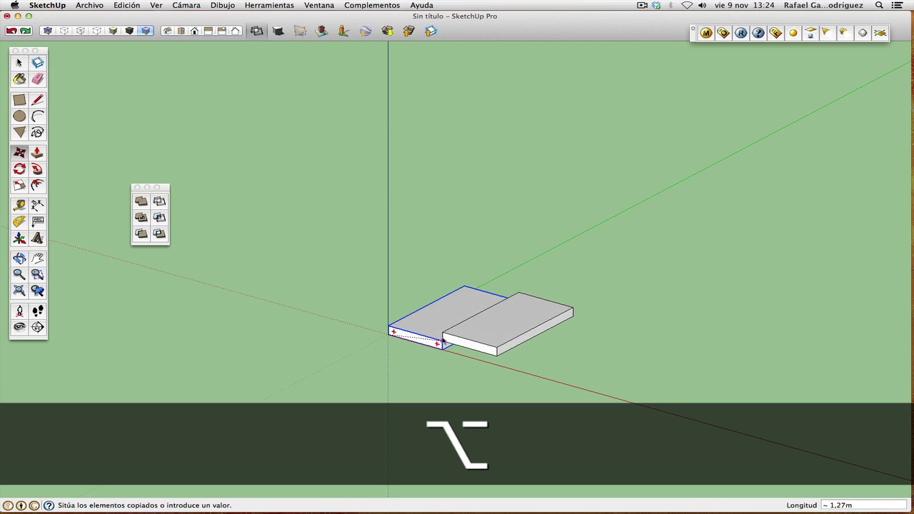
{"action": "left_click", "coordinate": [442, 343]}
{"action": "key", "text": "q"}
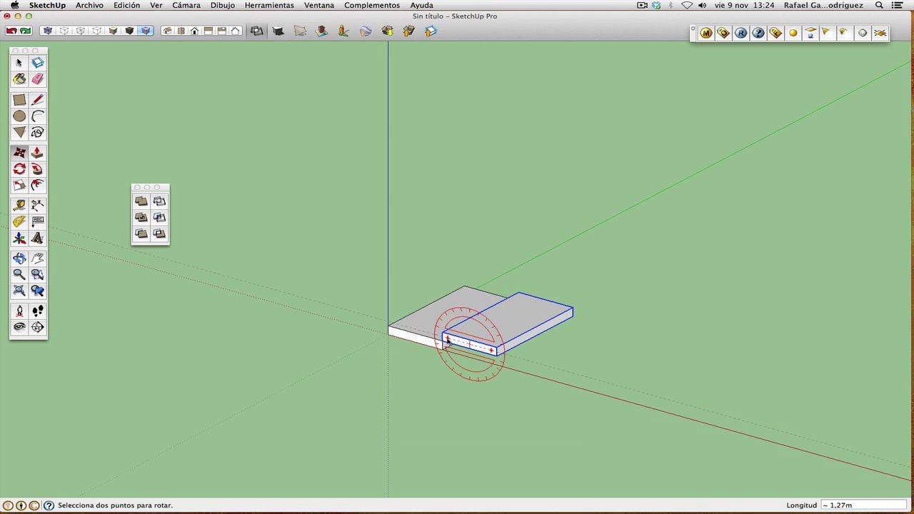
{"action": "key", "text": "shift"}
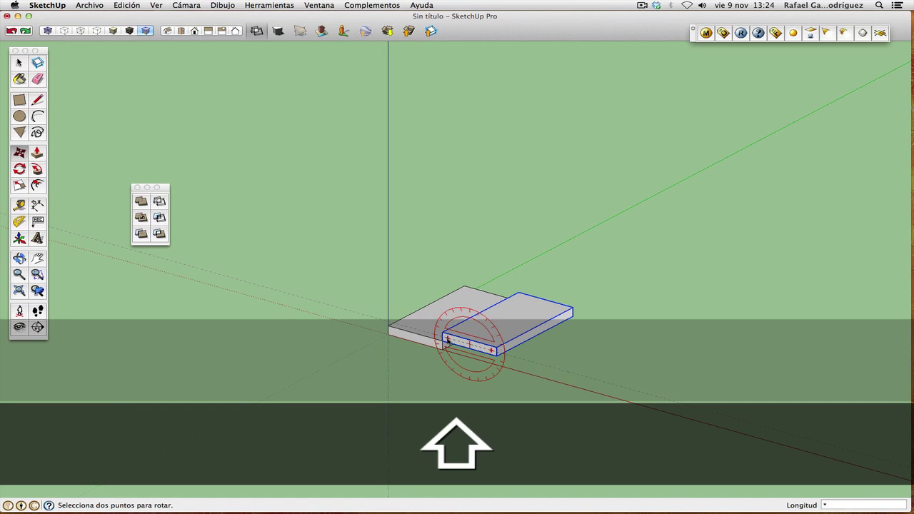
{"action": "type", "text": "20"}
{"action": "key", "text": "Return"}
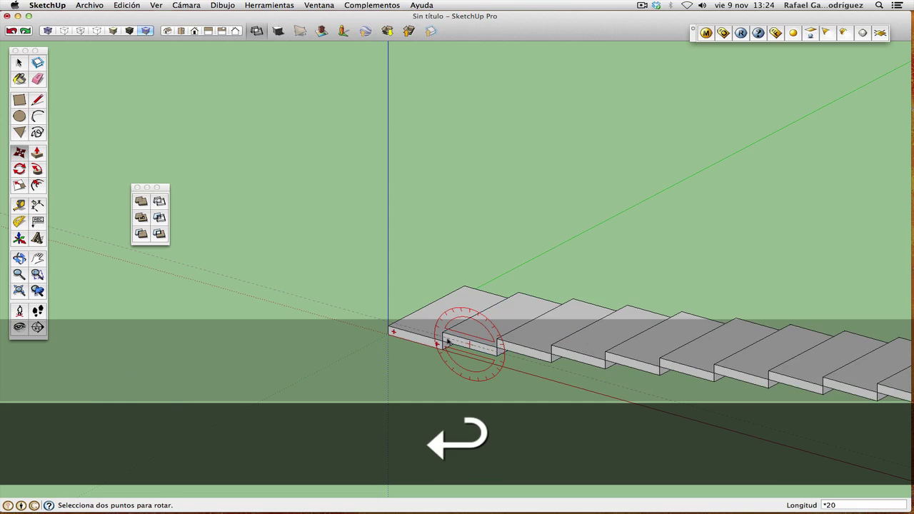
Switch the camera projection to perspective and examine the whole staircase.
{"action": "left_click", "coordinate": [19, 274]}
{"action": "left_click_drag", "start_coordinate": [490, 208], "coordinate": [393, 384]}
{"action": "left_click", "coordinate": [20, 258]}
{"action": "left_click_drag", "start_coordinate": [322, 261], "coordinate": [664, 241]}
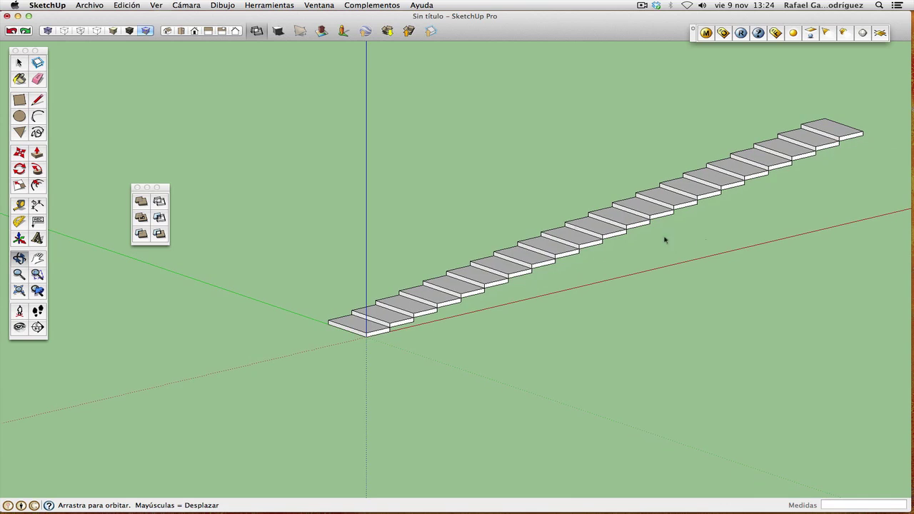
{"action": "left_click", "coordinate": [186, 5]}
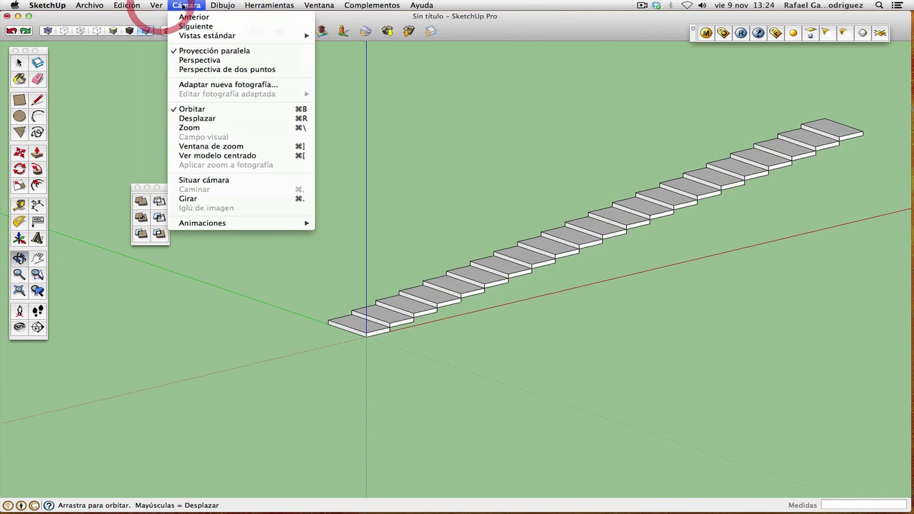
{"action": "left_click", "coordinate": [205, 60]}
{"action": "left_click", "coordinate": [19, 274]}
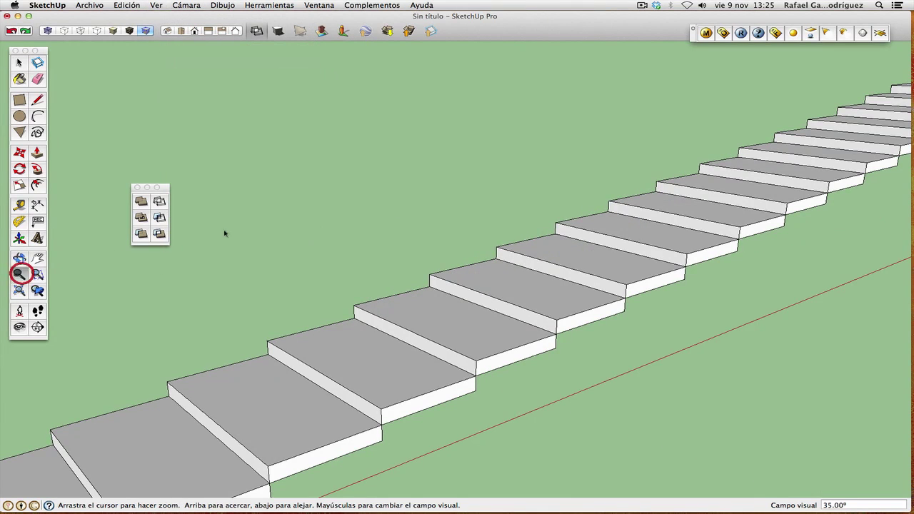
{"action": "left_click_drag", "start_coordinate": [279, 230], "coordinate": [502, 229]}
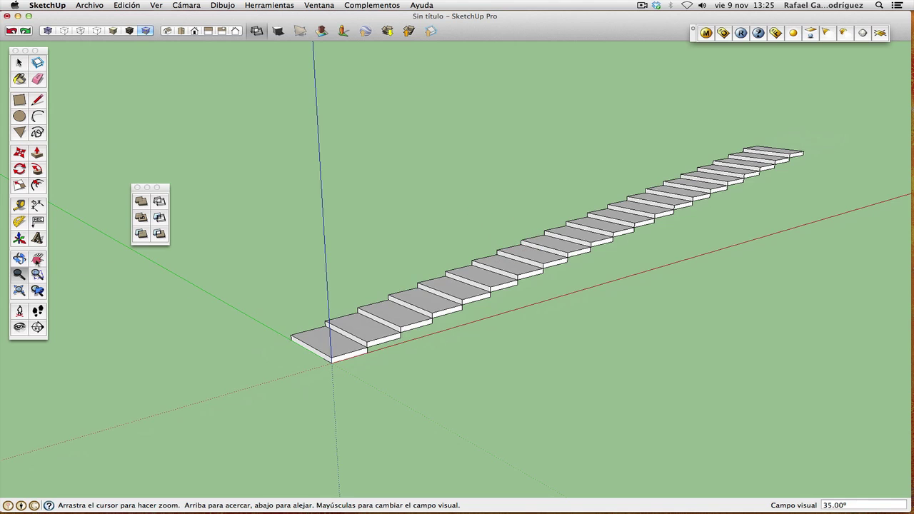
{"action": "left_click", "coordinate": [37, 258]}
{"action": "left_click_drag", "start_coordinate": [385, 204], "coordinate": [322, 259]}
{"action": "left_click", "coordinate": [19, 257]}
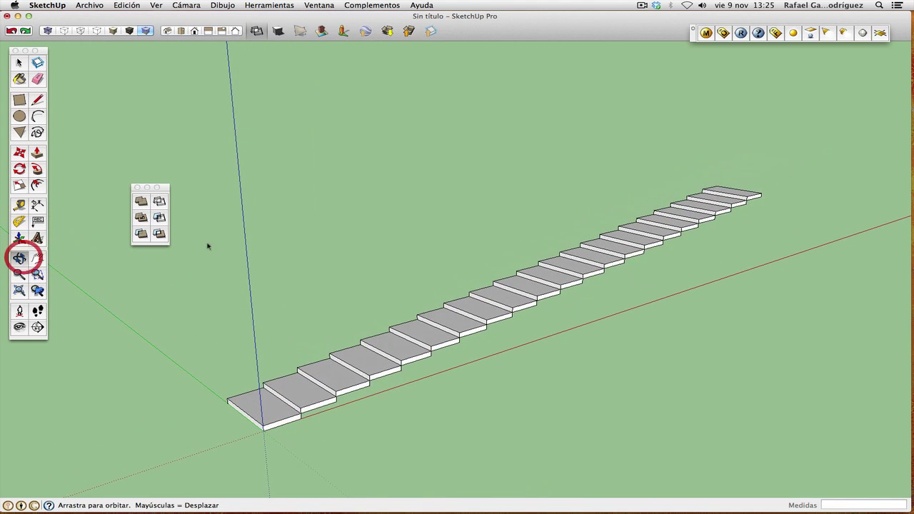
{"action": "left_click_drag", "start_coordinate": [208, 245], "coordinate": [244, 269]}
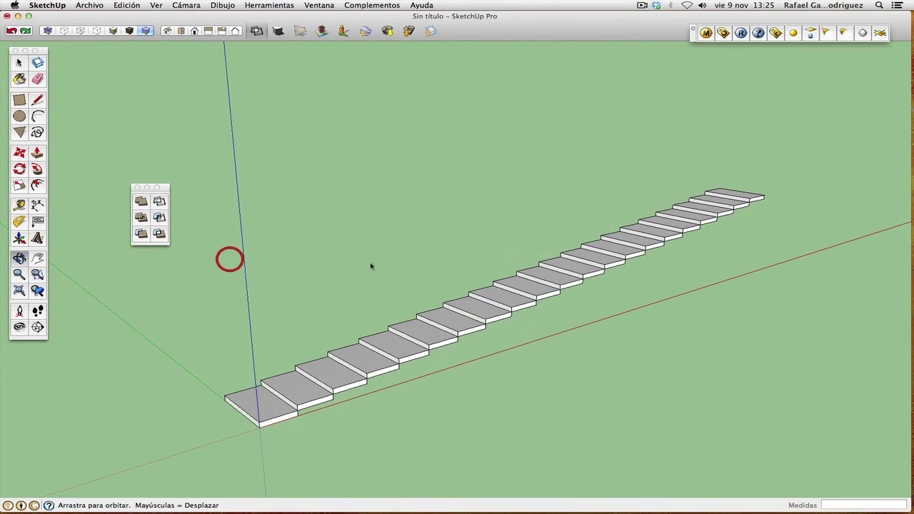
Undo the slab copies that form the staircase.
{"action": "key", "text": "super+z"}
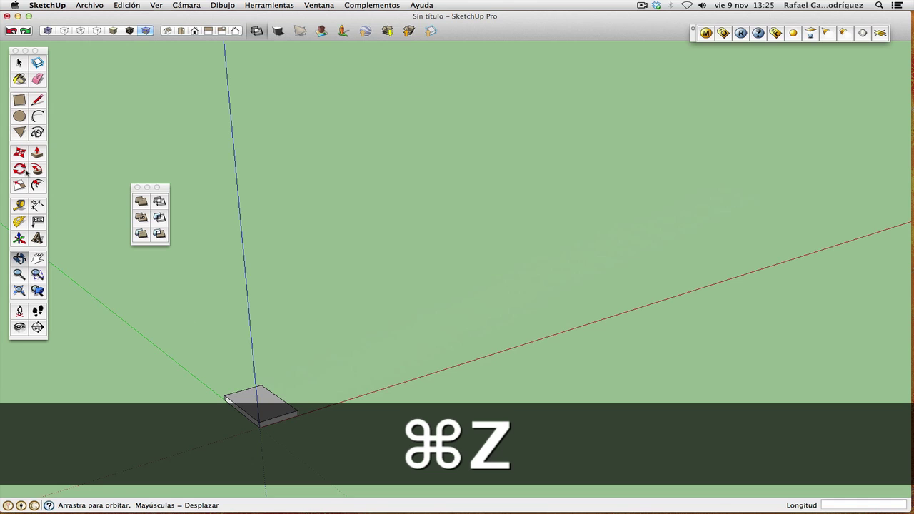
{"action": "left_click", "coordinate": [20, 155]}
Copy the slab about 12.54 m away near the red axis and divide the distance into evenly spaced copies with /20.
{"action": "left_click", "coordinate": [19, 63]}
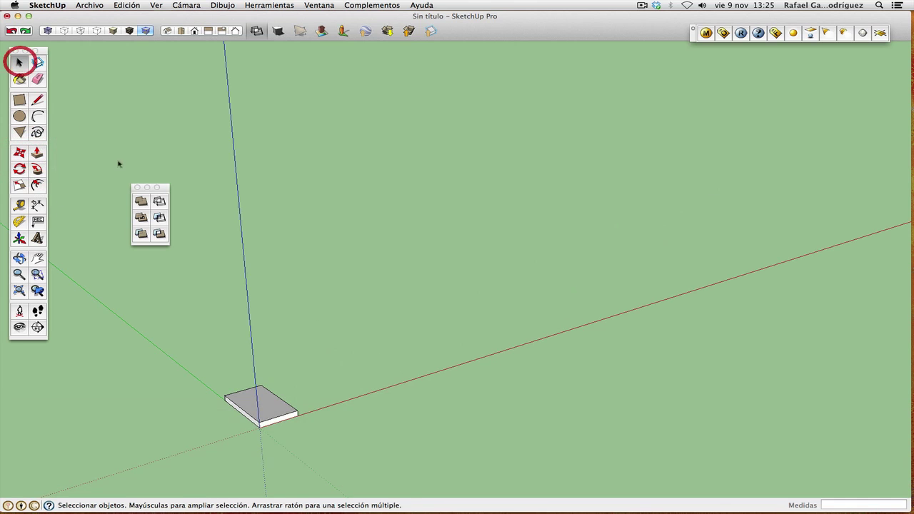
{"action": "left_click", "coordinate": [266, 401]}
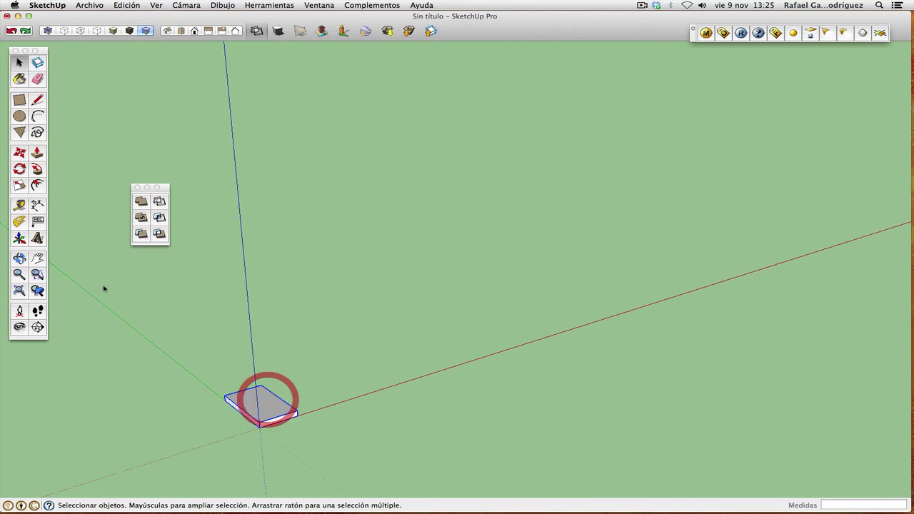
{"action": "left_click", "coordinate": [19, 154]}
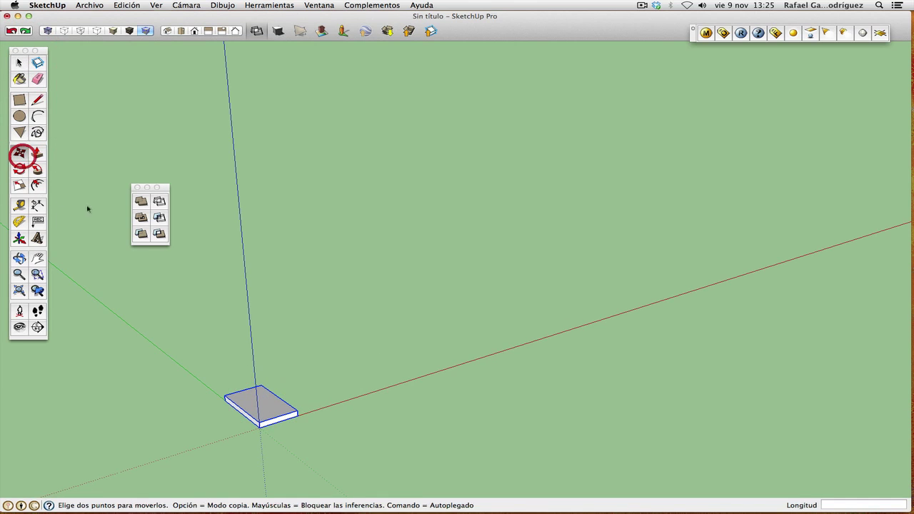
{"action": "left_click", "coordinate": [261, 427]}
{"action": "key", "text": "alt"}
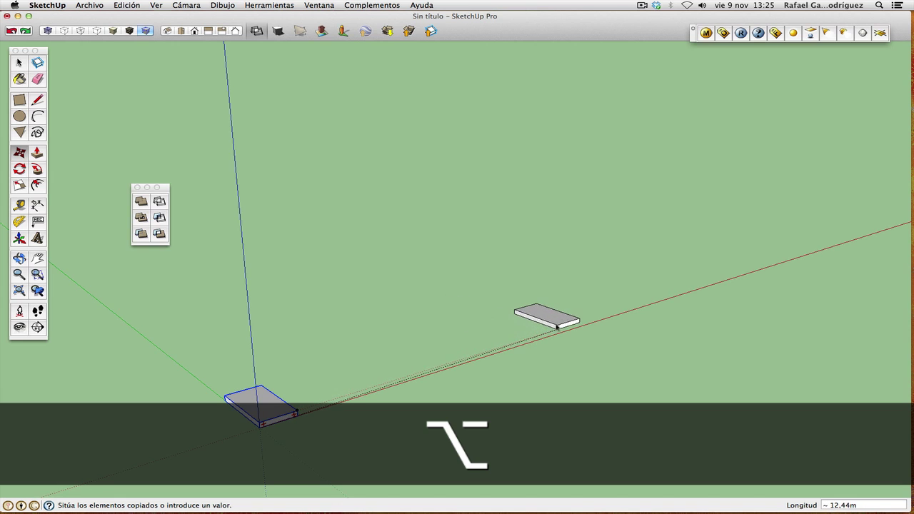
{"action": "left_click", "coordinate": [561, 328]}
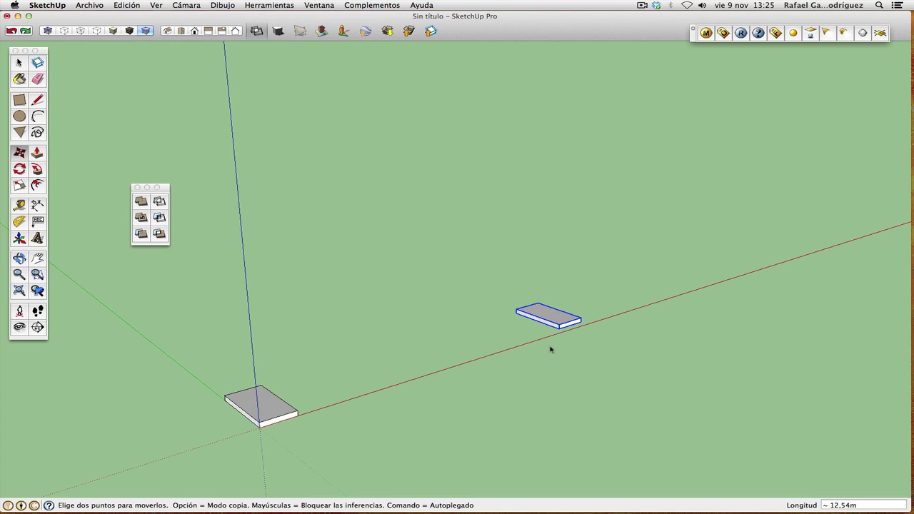
{"action": "type", "text": "/"}
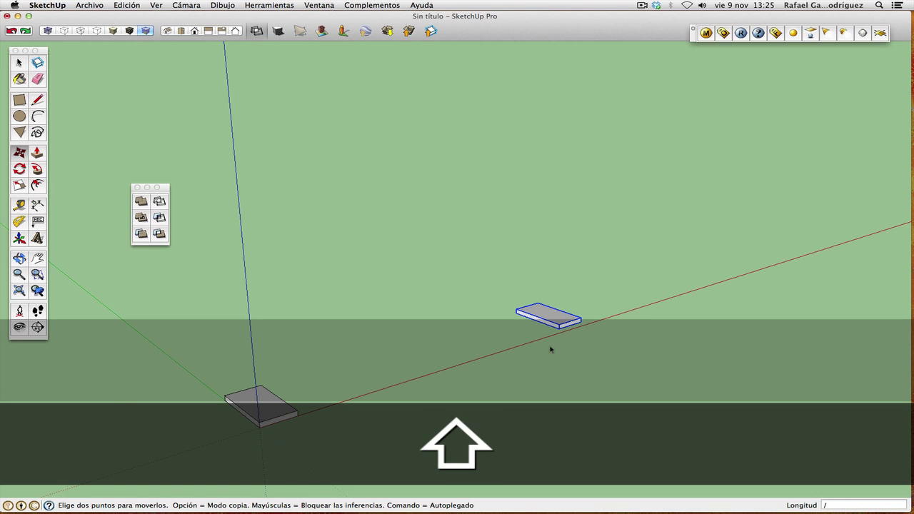
{"action": "type", "text": "20"}
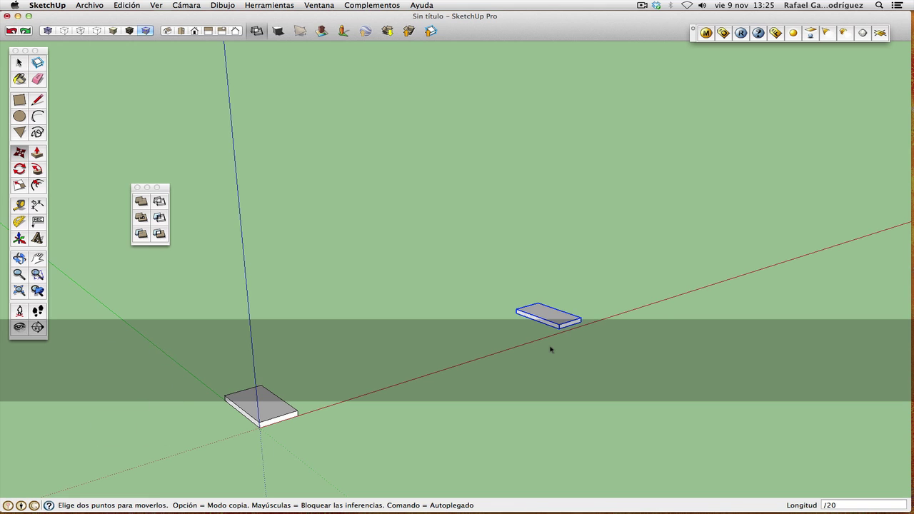
{"action": "key", "text": "Return"}
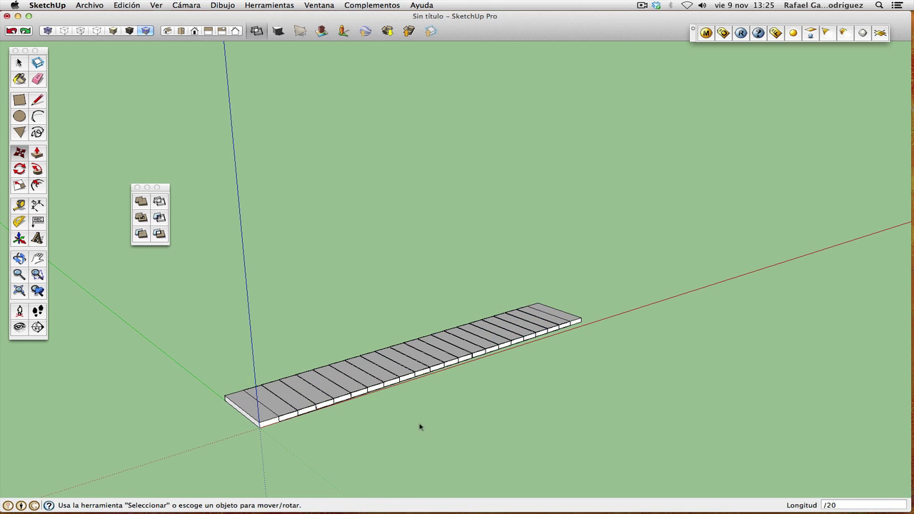
Undo the previous slab array, copy the slab about 34.99 m along the red axis, and divide the distance with /10.
{"action": "key", "text": "super+z"}
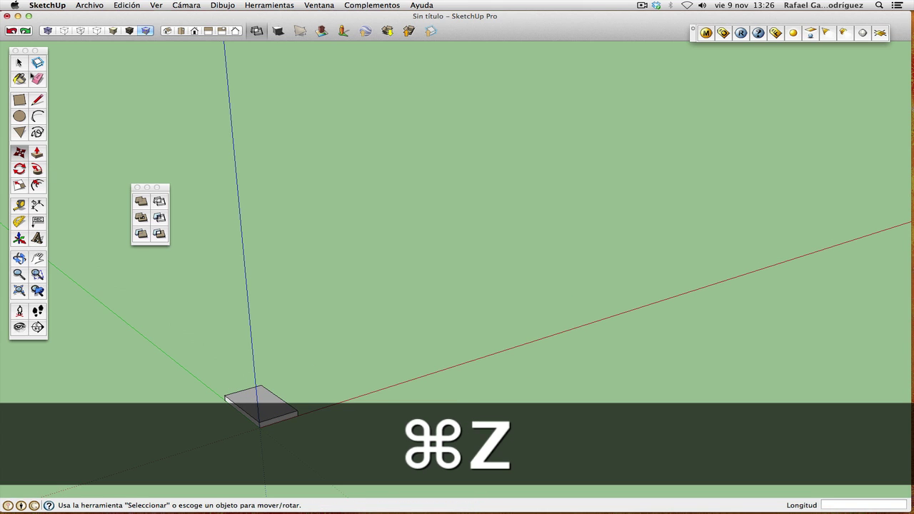
{"action": "left_click_drag", "start_coordinate": [224, 355], "coordinate": [347, 449]}
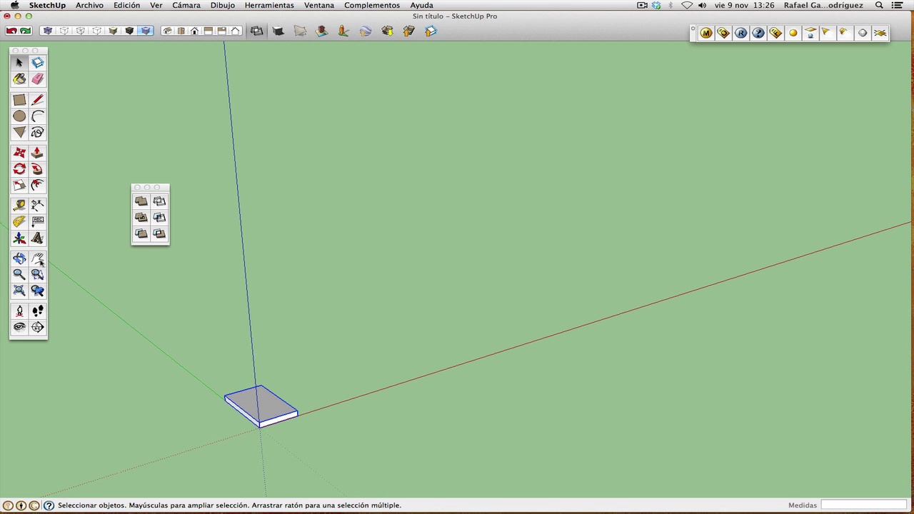
{"action": "left_click", "coordinate": [19, 153]}
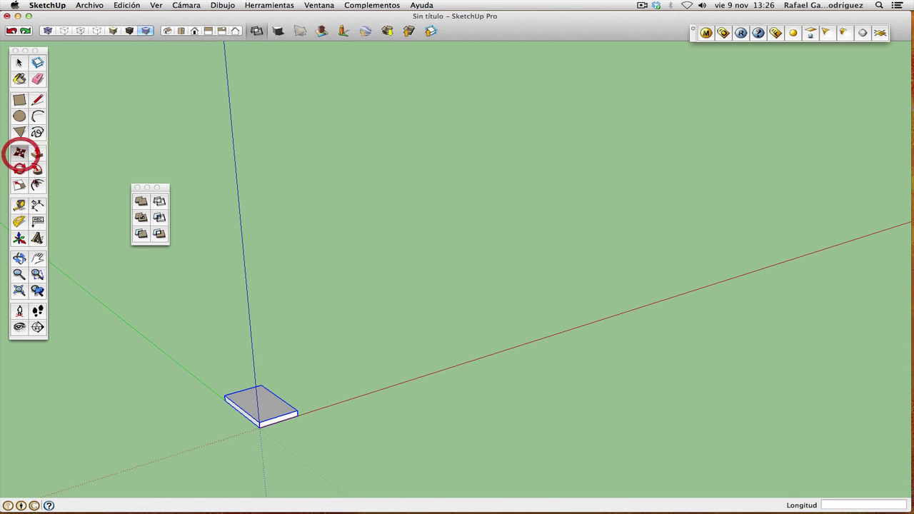
{"action": "left_click", "coordinate": [261, 426]}
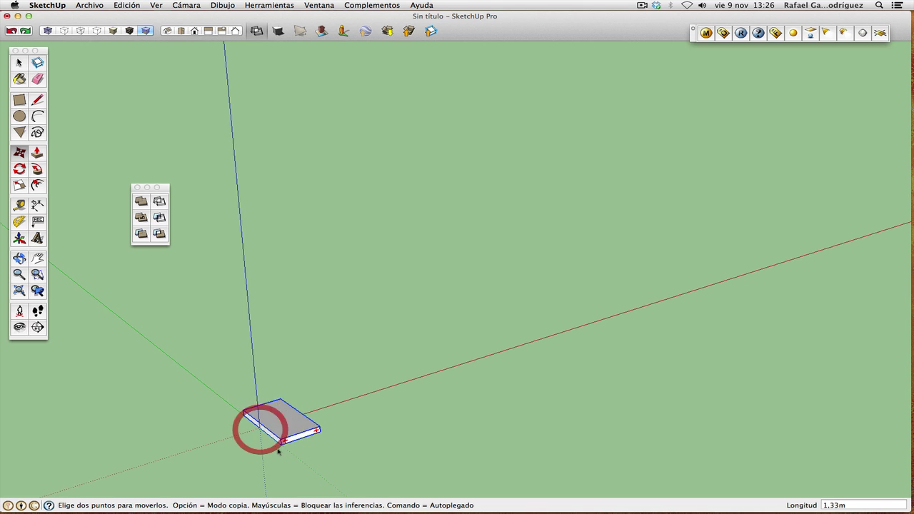
{"action": "key", "text": "alt"}
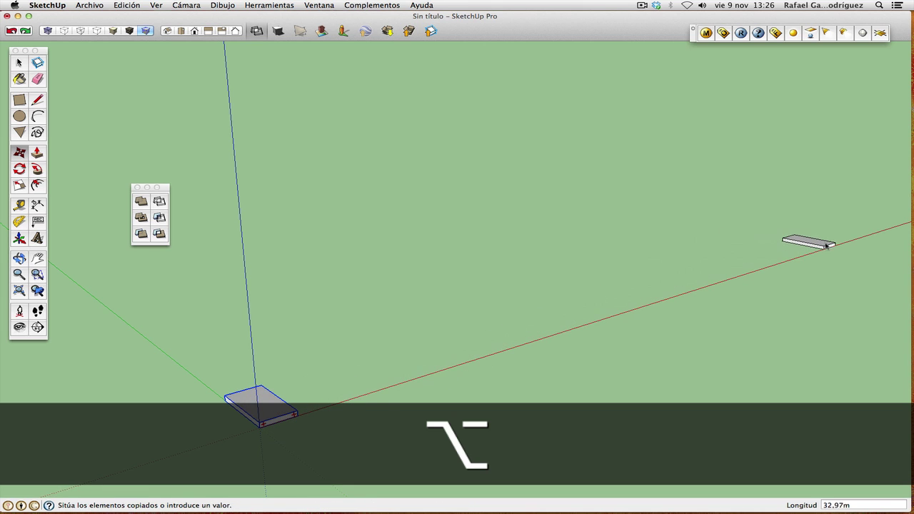
{"action": "left_click", "coordinate": [841, 243]}
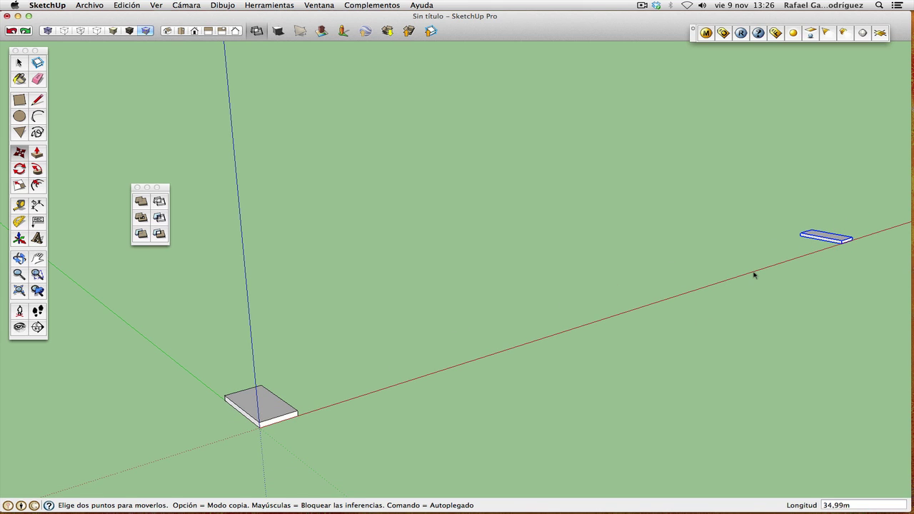
{"action": "type", "text": "/"}
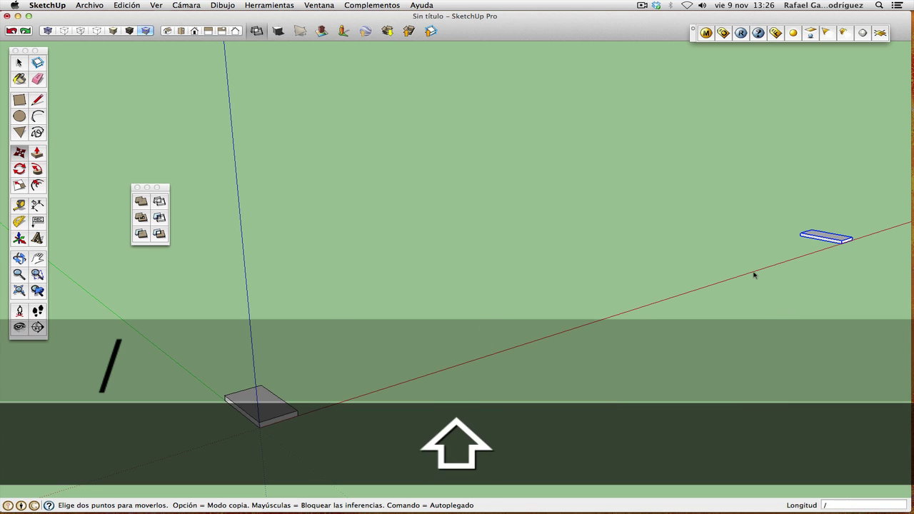
{"action": "type", "text": "10"}
{"action": "key", "text": "Return"}
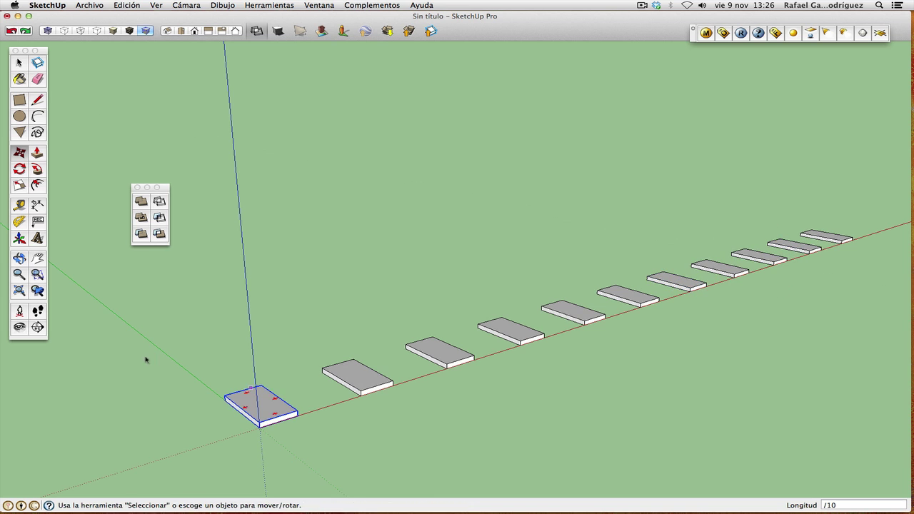
Delete all the slabs along the red axis, including the original at the origin.
{"action": "left_click", "coordinate": [20, 259]}
{"action": "left_click_drag", "start_coordinate": [504, 216], "coordinate": [454, 282]}
{"action": "key", "text": "z"}
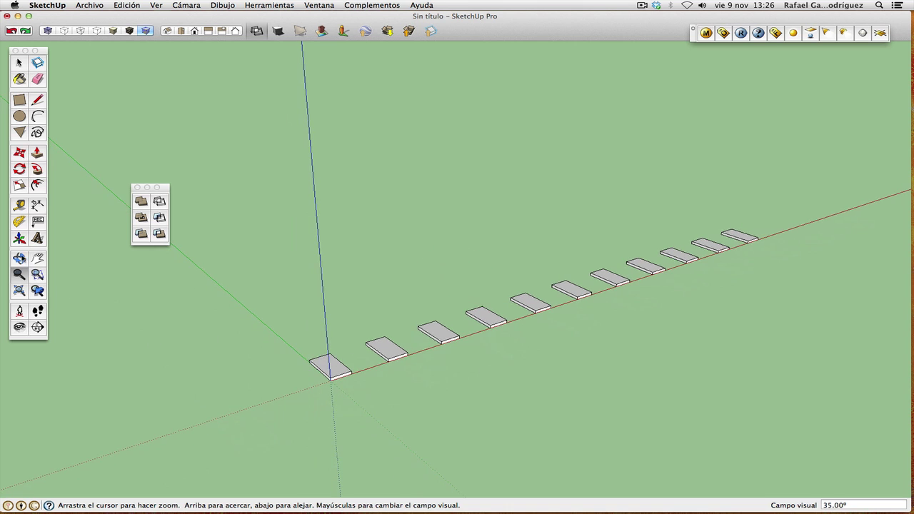
{"action": "key", "text": "h"}
{"action": "left_click_drag", "start_coordinate": [368, 251], "coordinate": [394, 260]}
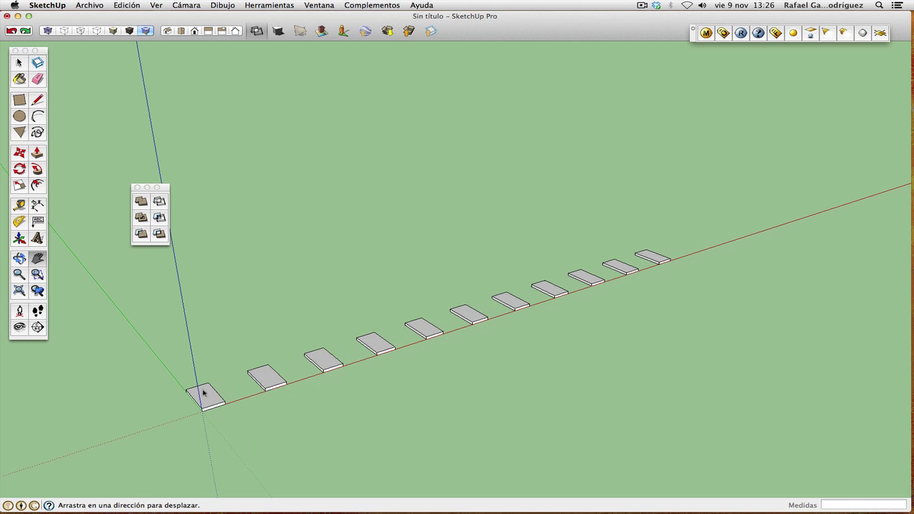
{"action": "left_click", "coordinate": [19, 63]}
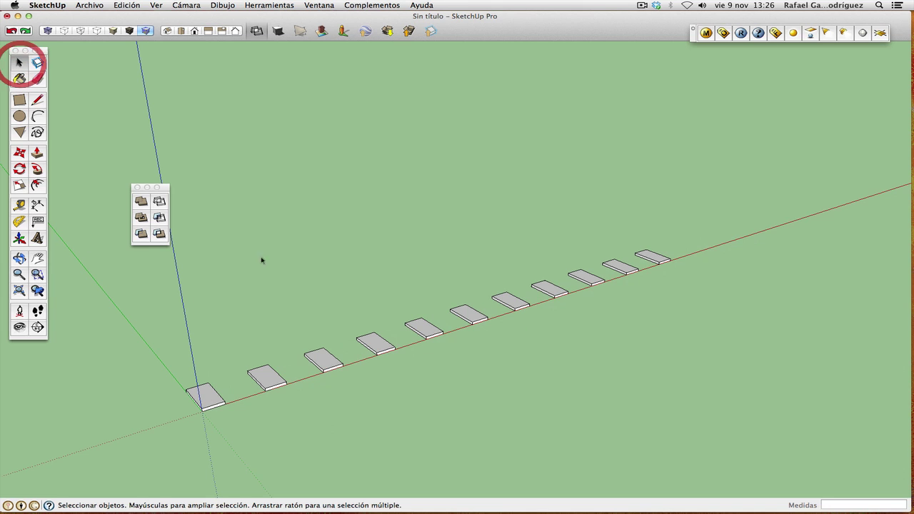
{"action": "left_click_drag", "start_coordinate": [234, 212], "coordinate": [676, 417]}
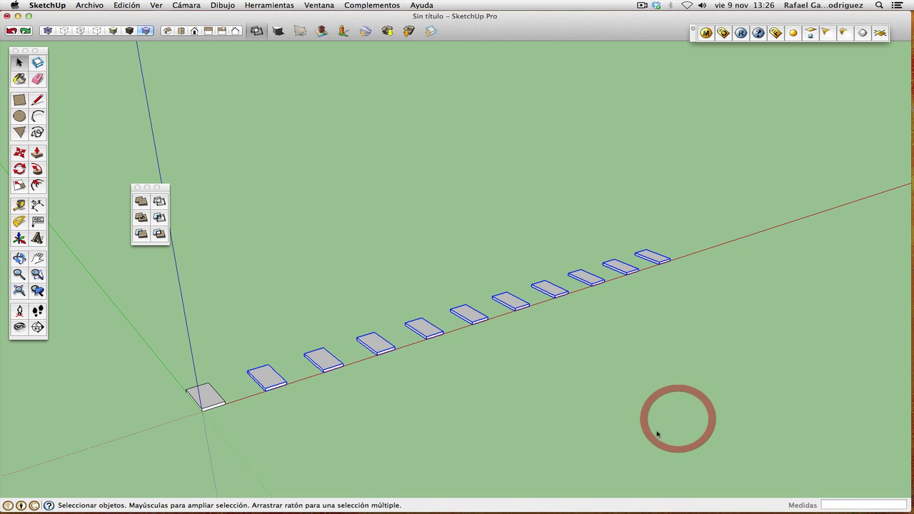
{"action": "key", "text": "Delete"}
{"action": "left_click", "coordinate": [274, 435]}
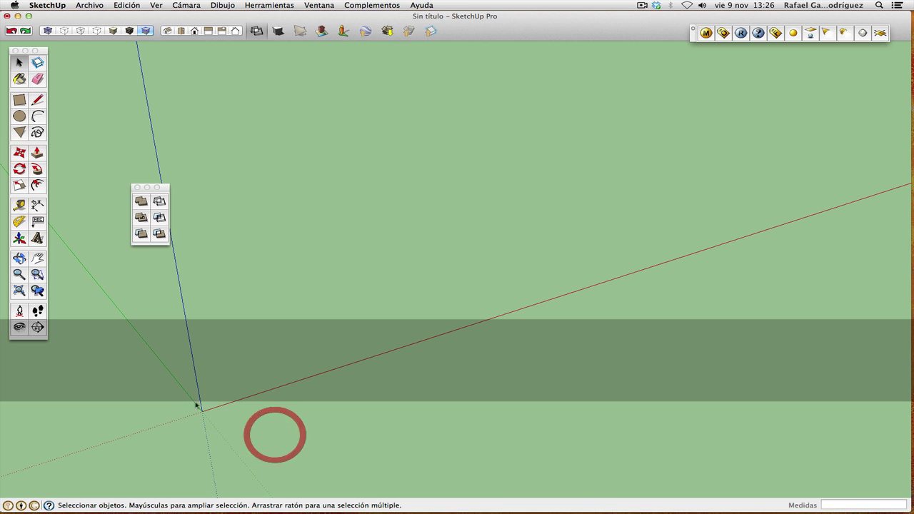
Draw a circle with a 10 cm radius centred on the origin.
{"action": "left_click", "coordinate": [37, 257]}
{"action": "left_click_drag", "start_coordinate": [245, 332], "coordinate": [402, 240]}
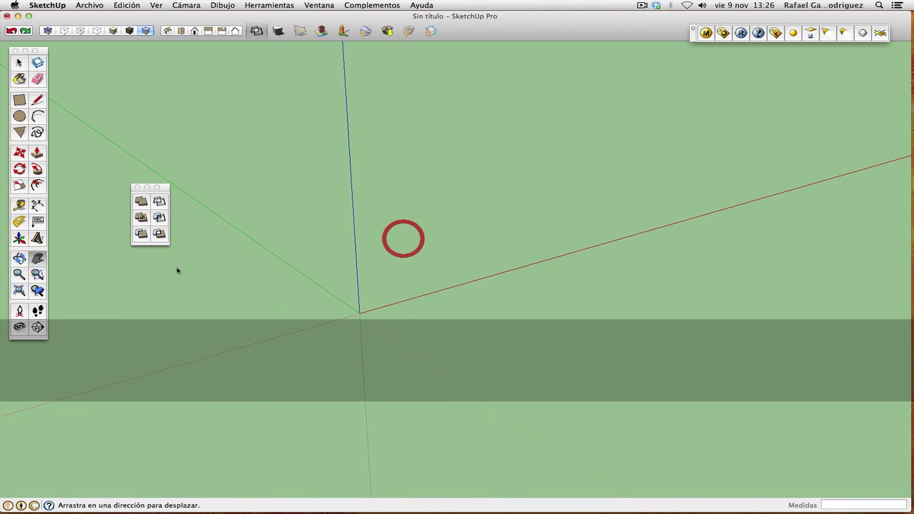
{"action": "left_click", "coordinate": [19, 115]}
{"action": "left_click", "coordinate": [362, 315]}
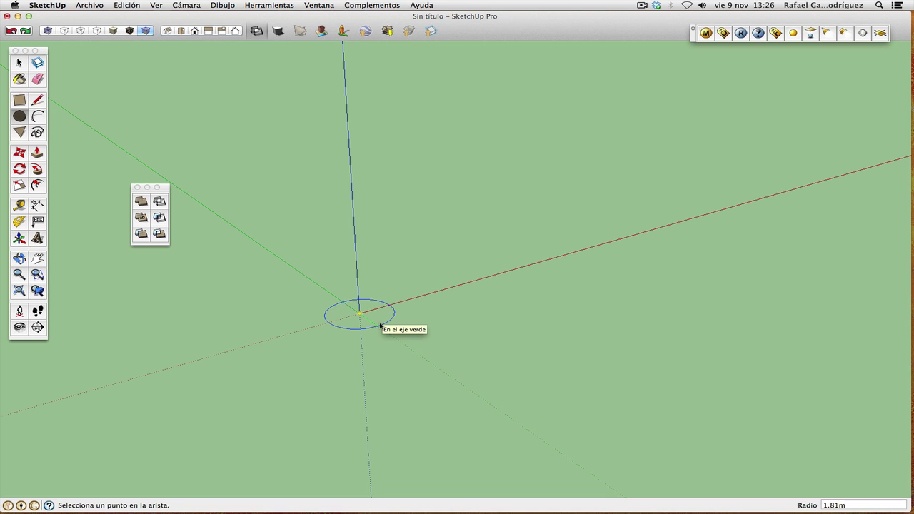
{"action": "type", "text": "10cm"}
{"action": "key", "text": "Return"}
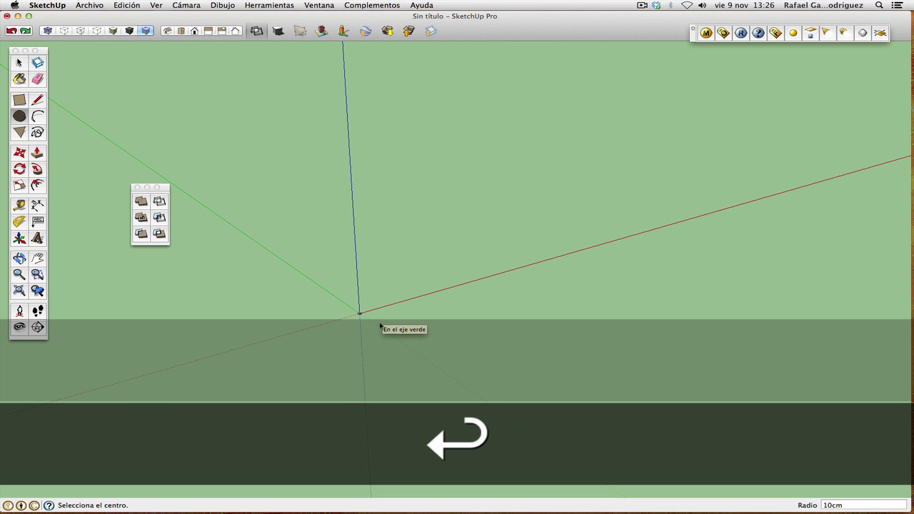
Draw a second circle with a 2 m radius, concentric with the small circle at the origin.
{"action": "left_click", "coordinate": [19, 290]}
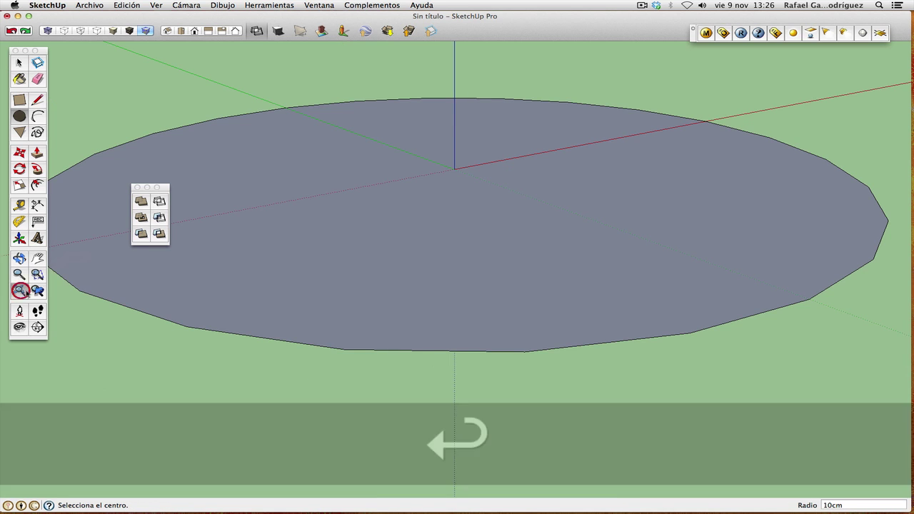
{"action": "left_click", "coordinate": [18, 274]}
{"action": "left_click_drag", "start_coordinate": [371, 219], "coordinate": [454, 342]}
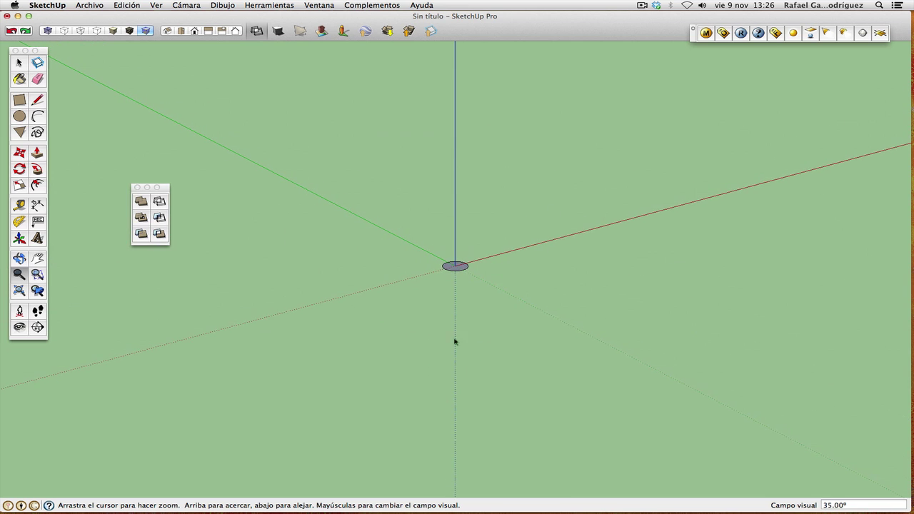
{"action": "left_click", "coordinate": [19, 258]}
{"action": "left_click", "coordinate": [38, 257]}
{"action": "left_click_drag", "start_coordinate": [362, 206], "coordinate": [266, 232]}
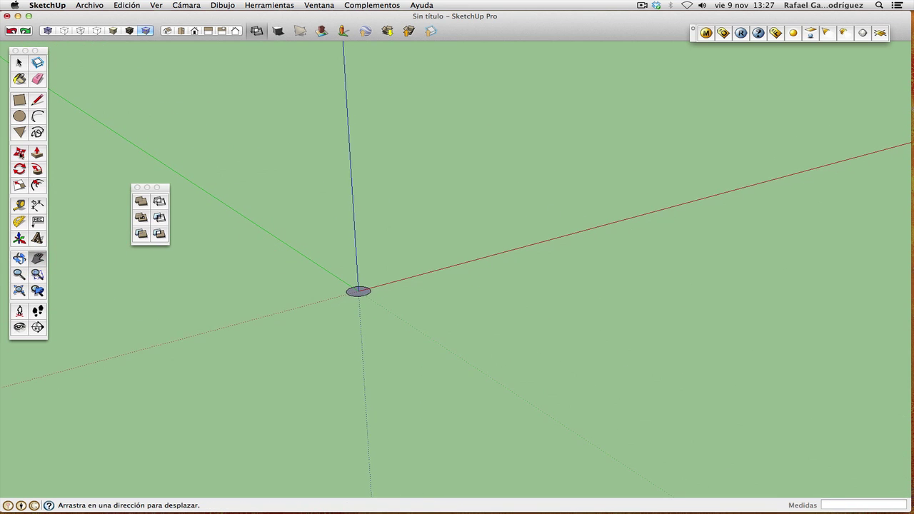
{"action": "left_click", "coordinate": [19, 116]}
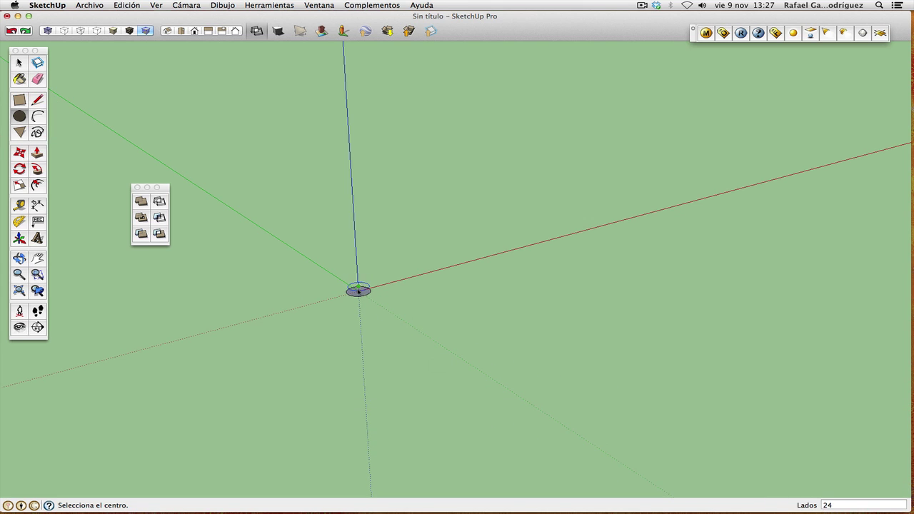
{"action": "key", "text": "Escape"}
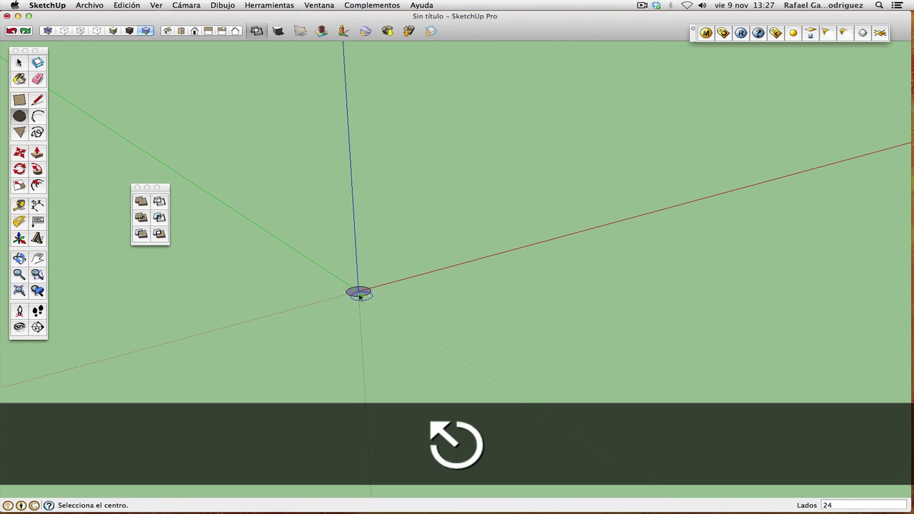
{"action": "left_click", "coordinate": [358, 291]}
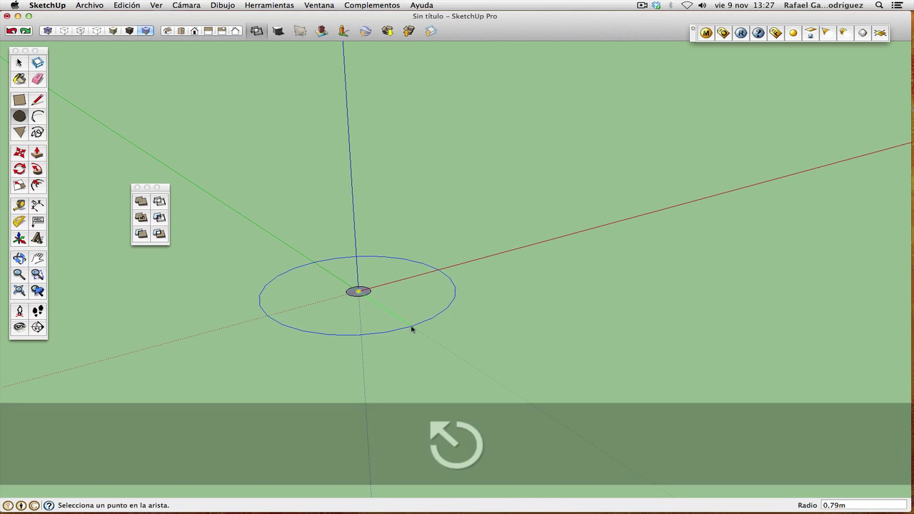
{"action": "type", "text": "2m"}
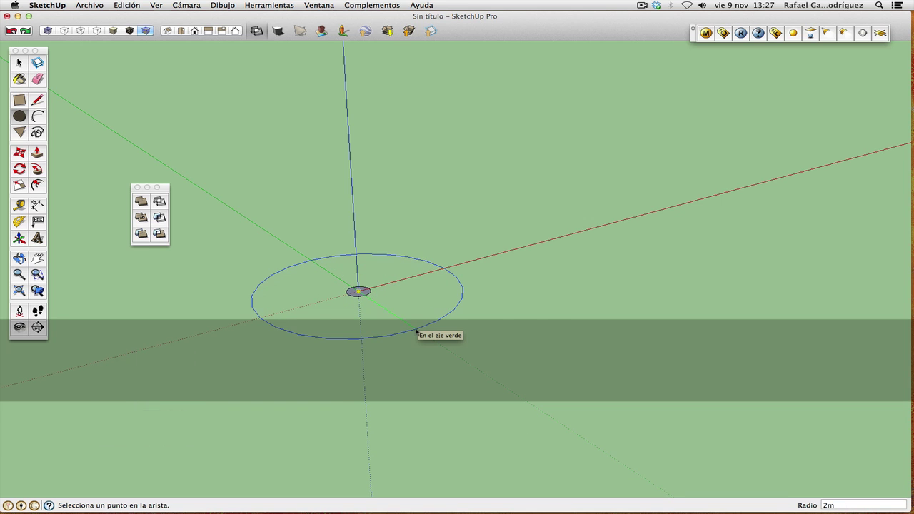
{"action": "key", "text": "Return"}
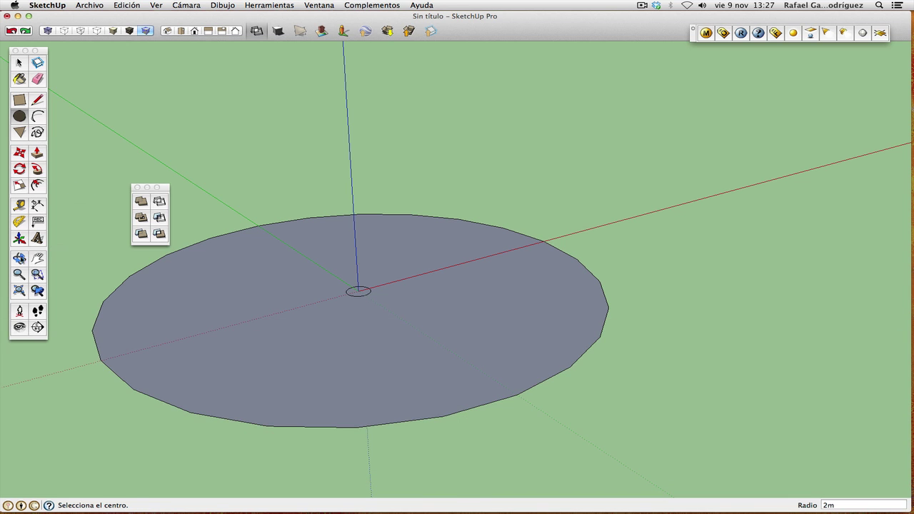
Draw two radial lines, about 1.90 m long, between adjacent endpoints of the inner and outer circles to outline one wedge.
{"action": "left_click", "coordinate": [20, 258]}
{"action": "left_click_drag", "start_coordinate": [516, 235], "coordinate": [388, 282]}
{"action": "left_click", "coordinate": [37, 100]}
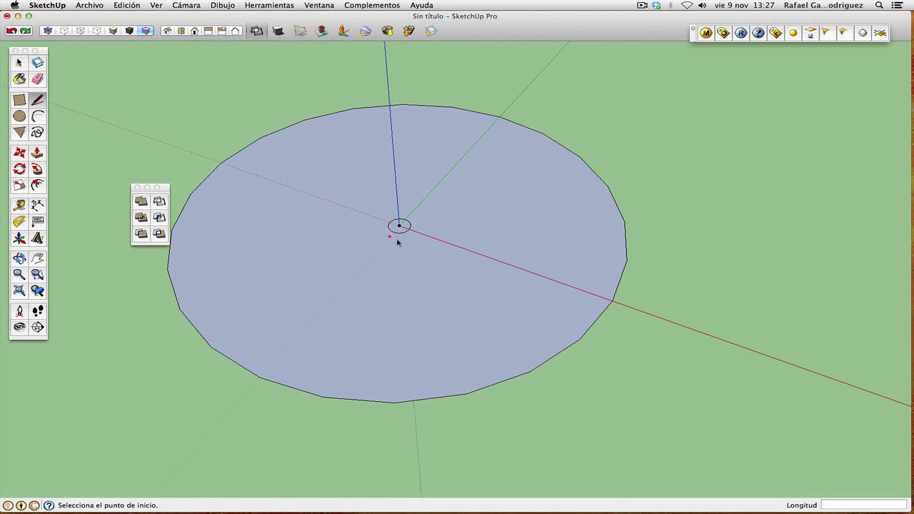
{"action": "left_click", "coordinate": [393, 233]}
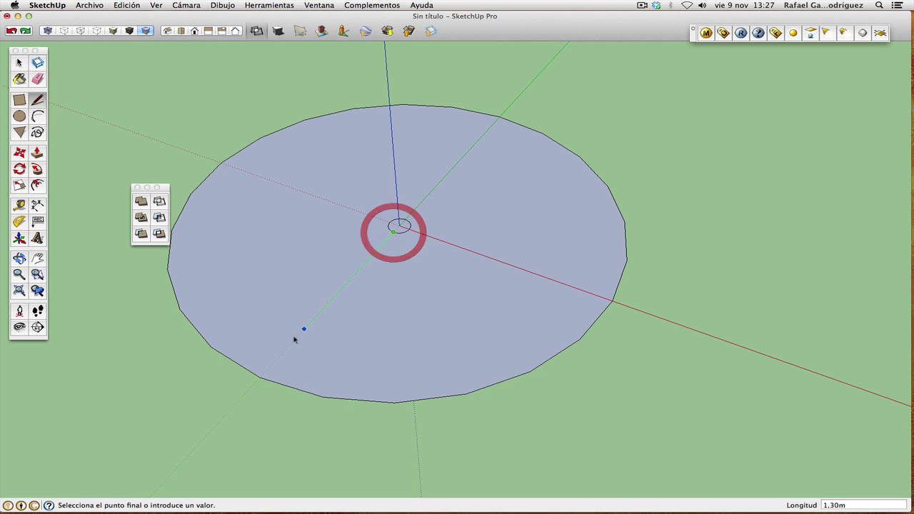
{"action": "left_click", "coordinate": [260, 379]}
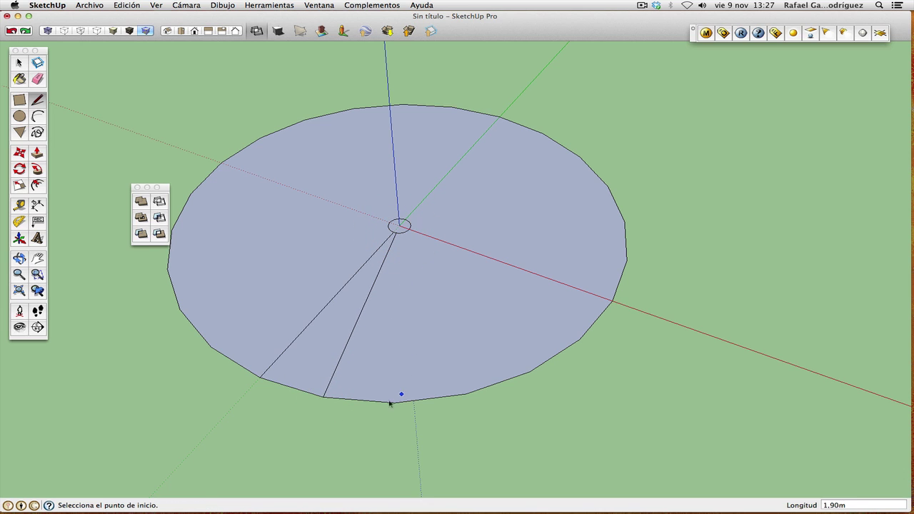
Erase the remaining edges of both circles so that only the wedge face is left.
{"action": "left_click", "coordinate": [35, 80]}
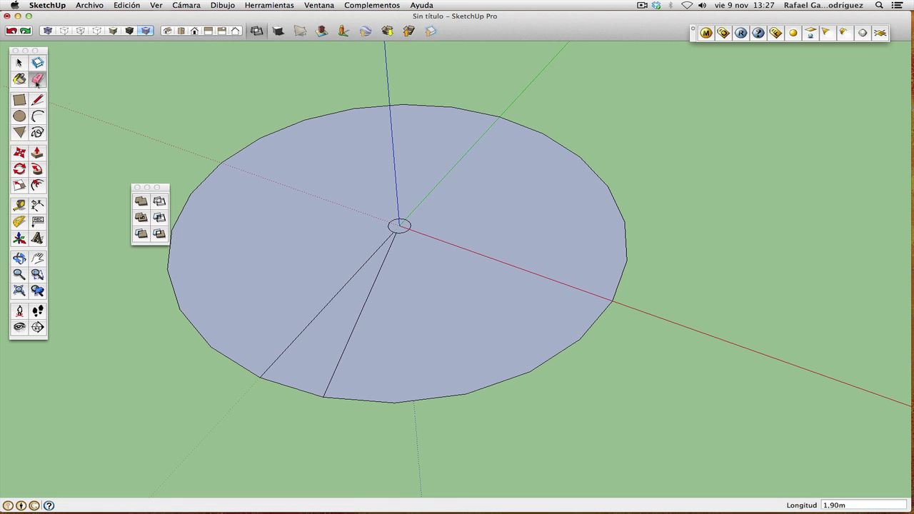
{"action": "left_click", "coordinate": [183, 207]}
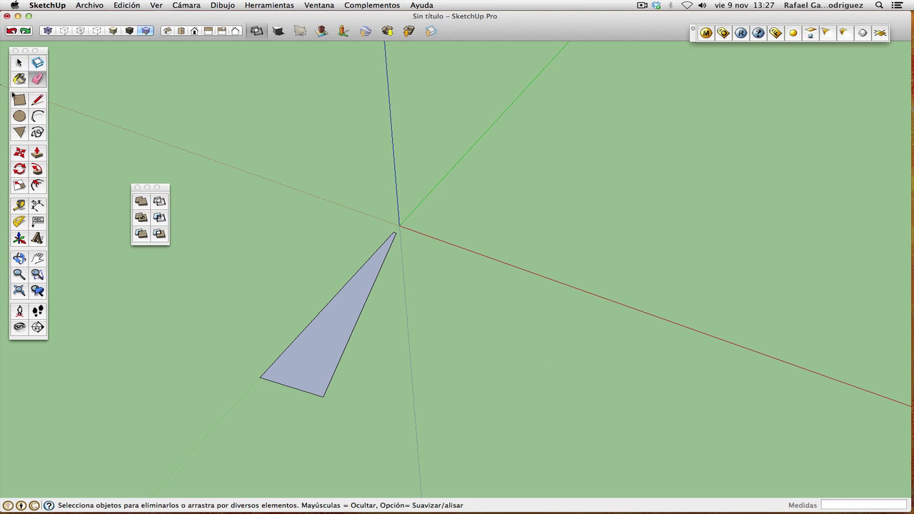
{"action": "left_click", "coordinate": [18, 63]}
{"action": "left_click", "coordinate": [305, 350]}
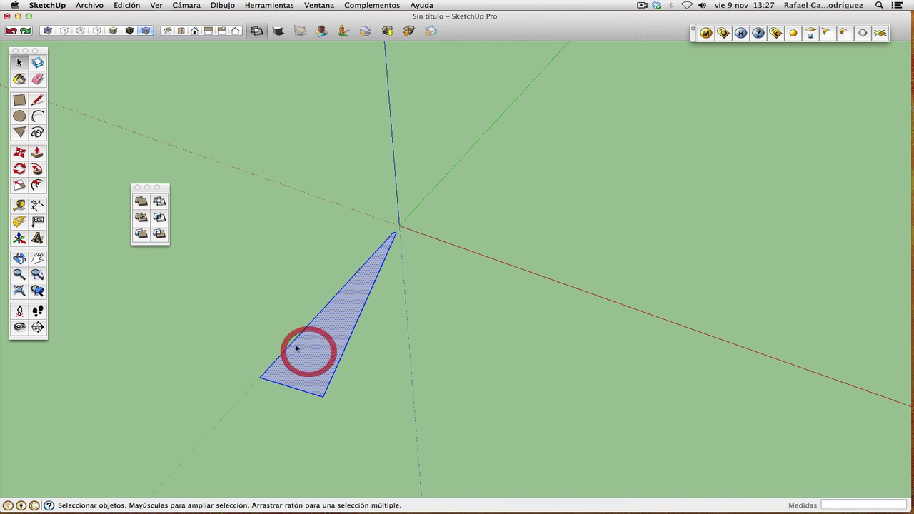
{"action": "left_click", "coordinate": [269, 330]}
Push/Pull the wedge up about 0.12 m and turn the whole solid into a component.
{"action": "left_click", "coordinate": [37, 152]}
{"action": "left_click_drag", "start_coordinate": [327, 334], "coordinate": [327, 330]}
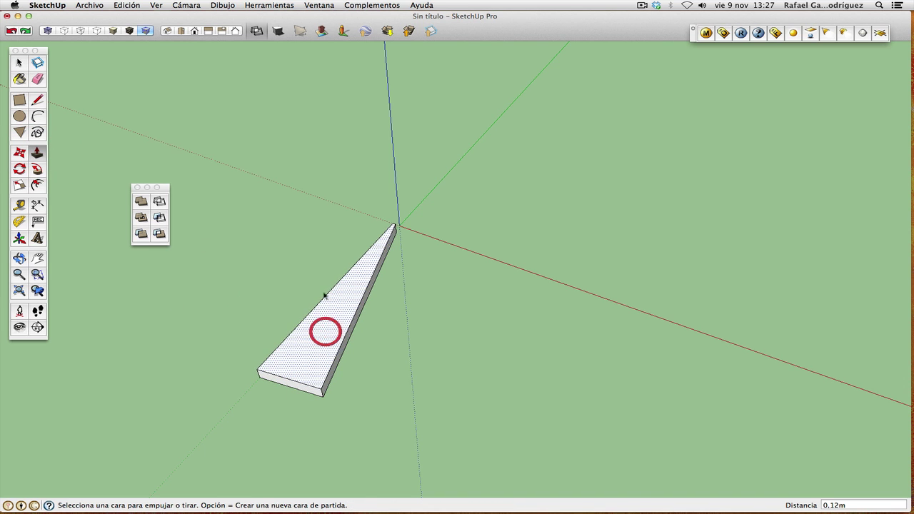
{"action": "left_click", "coordinate": [19, 63]}
{"action": "triple_click", "coordinate": [322, 332]}
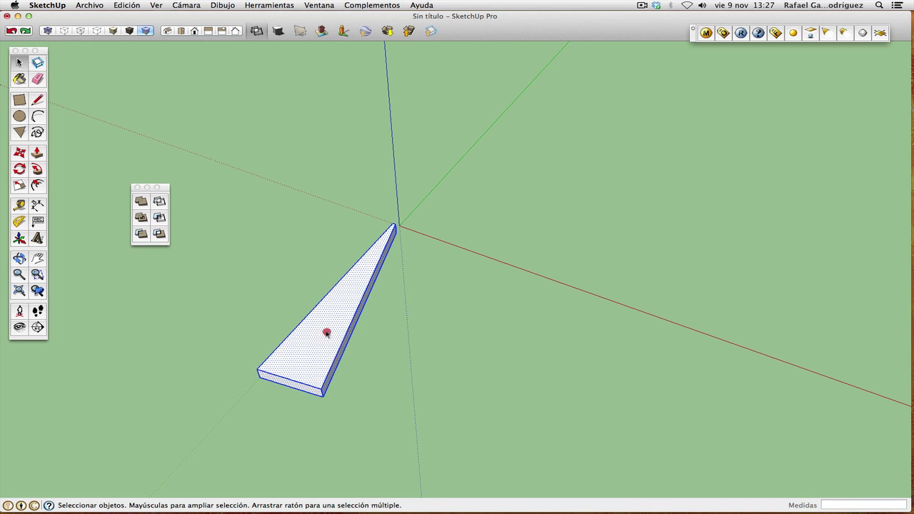
{"action": "left_click", "coordinate": [38, 63]}
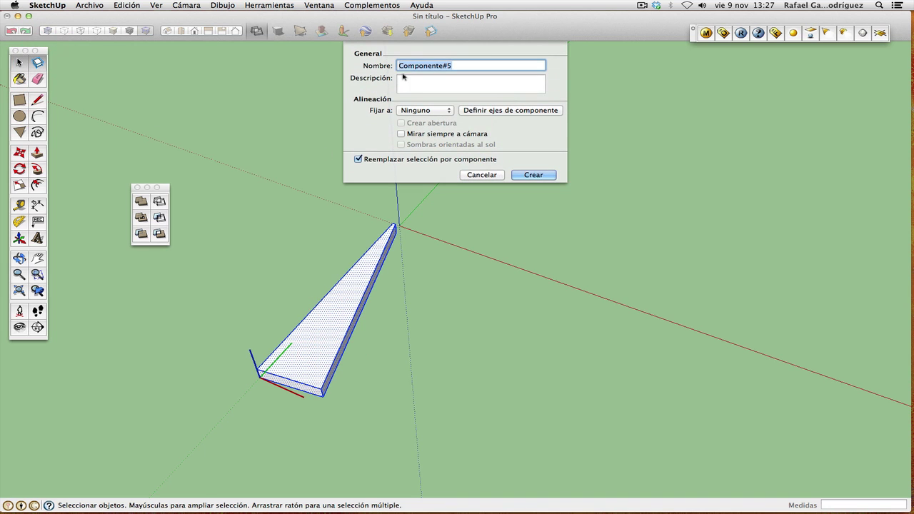
{"action": "left_click", "coordinate": [528, 175]}
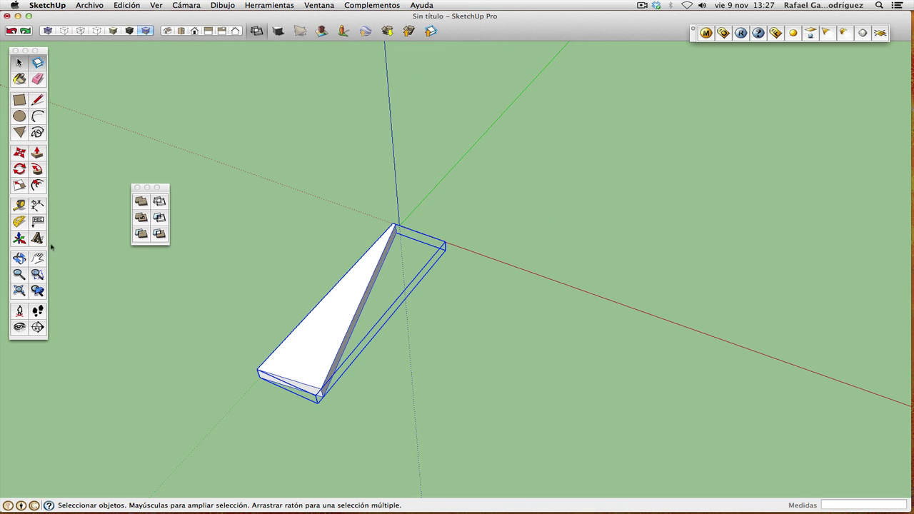
{"action": "left_click", "coordinate": [20, 259]}
{"action": "left_click_drag", "start_coordinate": [286, 281], "coordinate": [510, 261]}
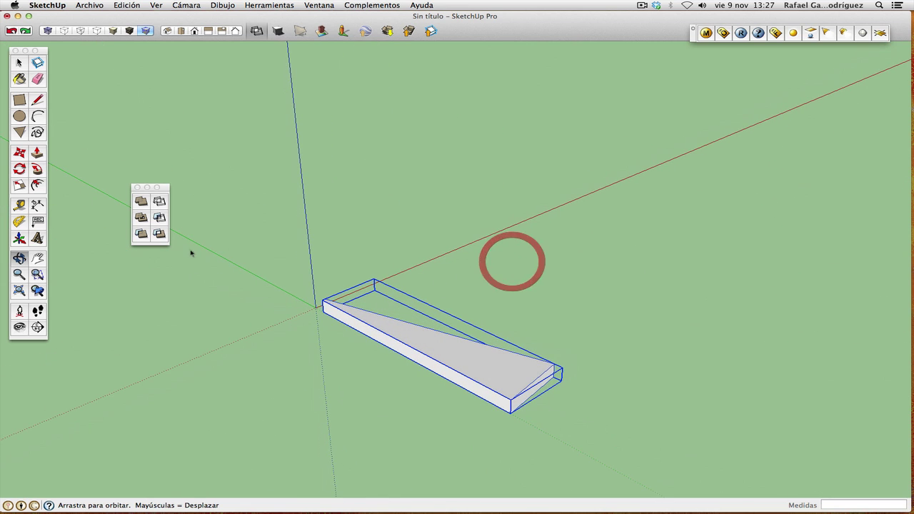
Rotate-copy the wedge component 15° around the origin and multiply the copy by 24 to complete a full disc.
{"action": "left_click", "coordinate": [20, 169]}
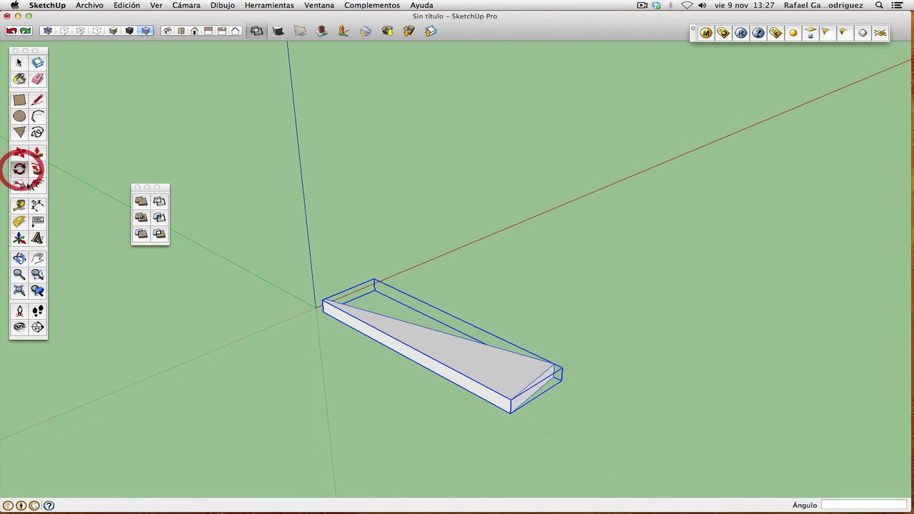
{"action": "left_click", "coordinate": [314, 307]}
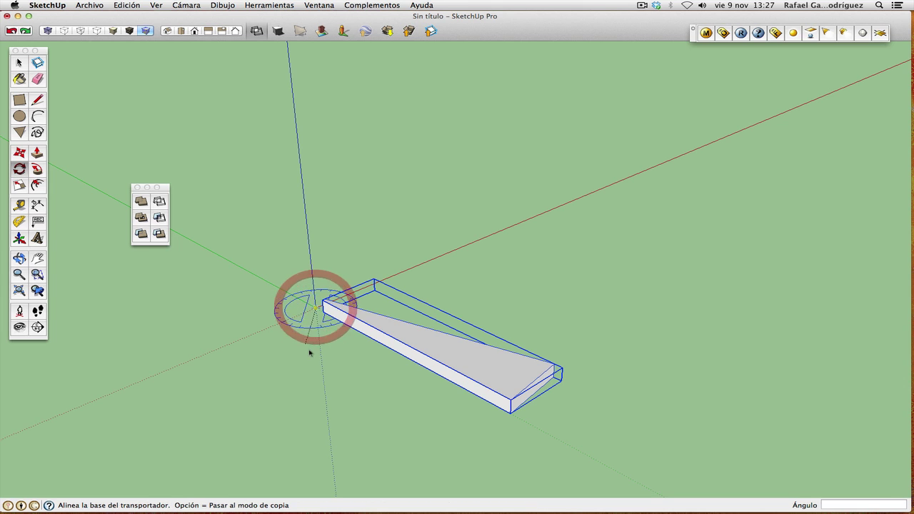
{"action": "left_click", "coordinate": [510, 413]}
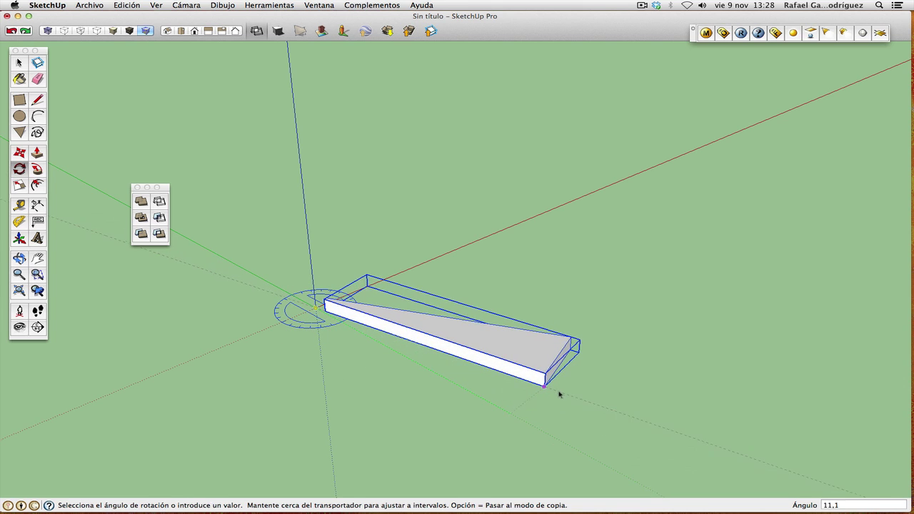
{"action": "key", "text": "alt"}
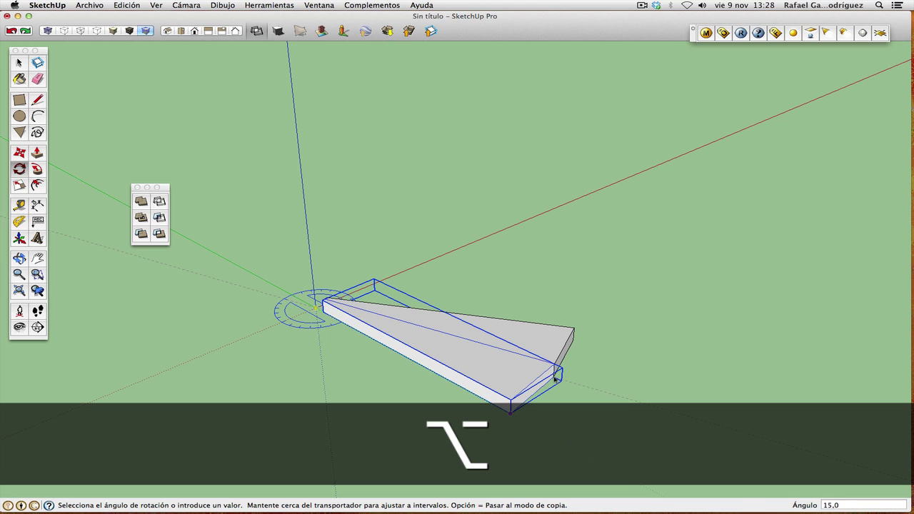
{"action": "left_click", "coordinate": [553, 378]}
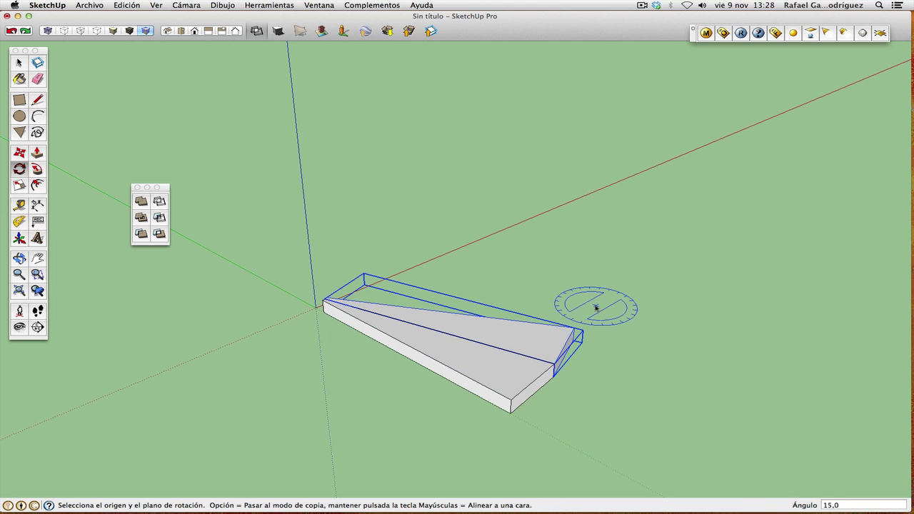
{"action": "type", "text": "*"}
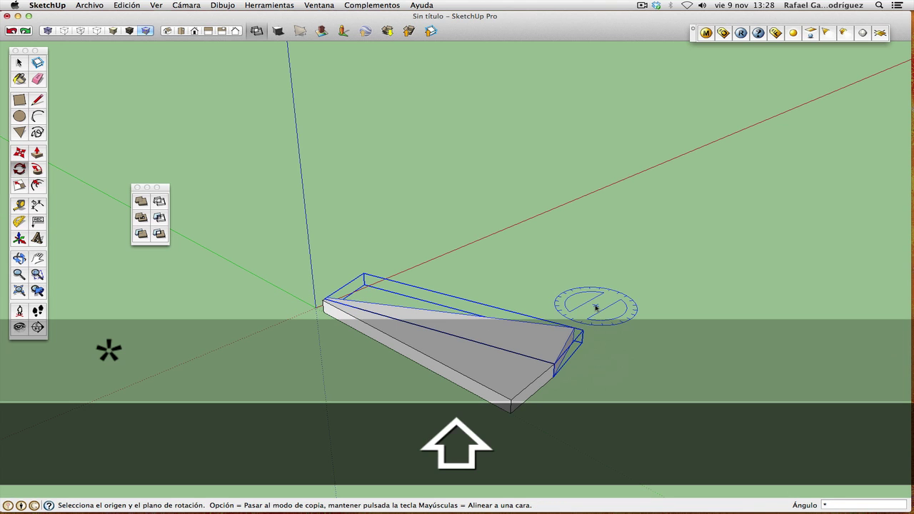
{"action": "type", "text": "24"}
{"action": "key", "text": "Return"}
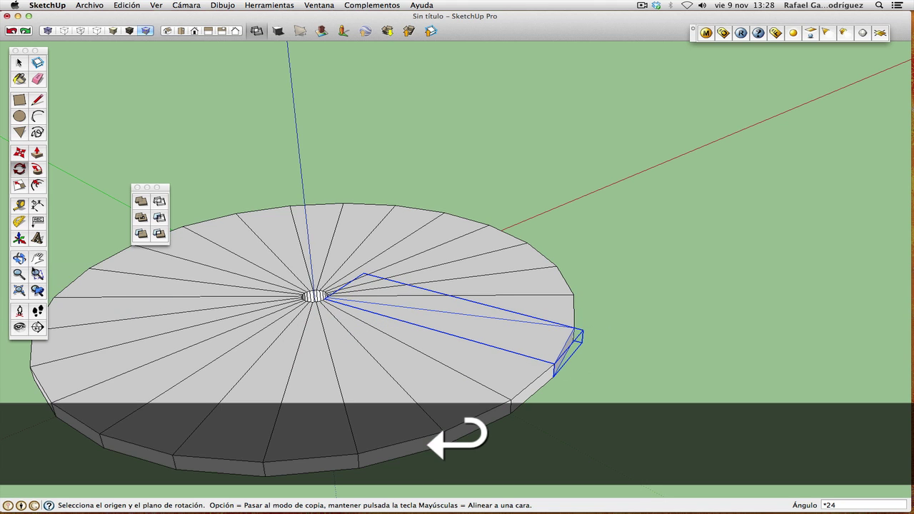
Select all the wedge components that form the disc.
{"action": "left_click", "coordinate": [19, 273]}
{"action": "left_click_drag", "start_coordinate": [489, 300], "coordinate": [489, 325]}
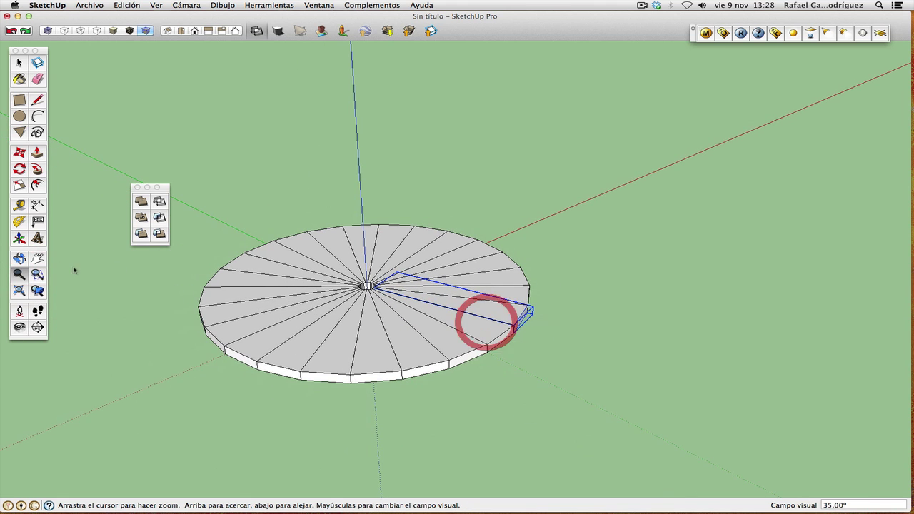
{"action": "left_click", "coordinate": [19, 258]}
{"action": "left_click_drag", "start_coordinate": [514, 284], "coordinate": [125, 292]}
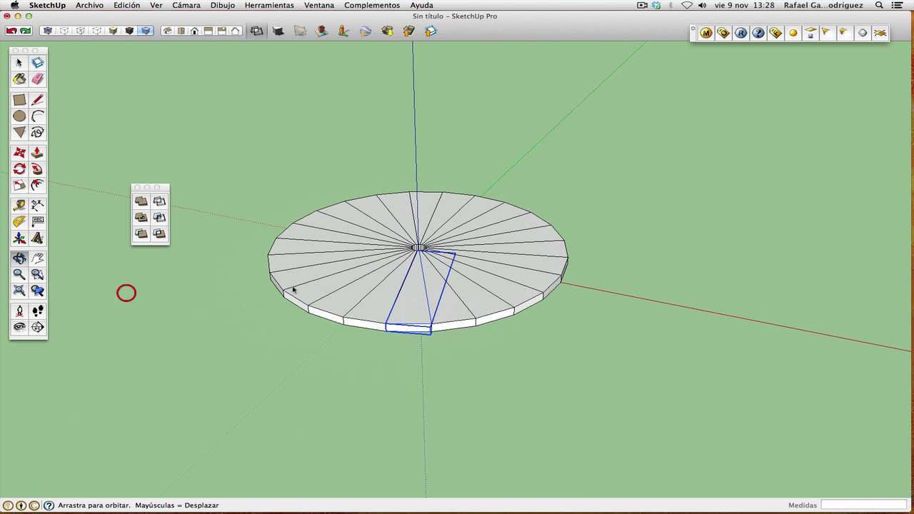
{"action": "left_click_drag", "start_coordinate": [292, 288], "coordinate": [263, 285]}
{"action": "left_click", "coordinate": [19, 63]}
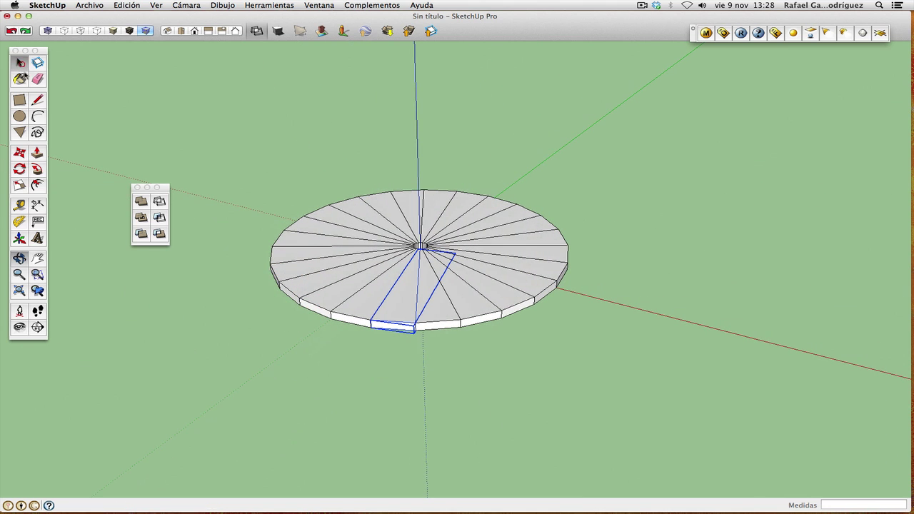
{"action": "left_click", "coordinate": [357, 316]}
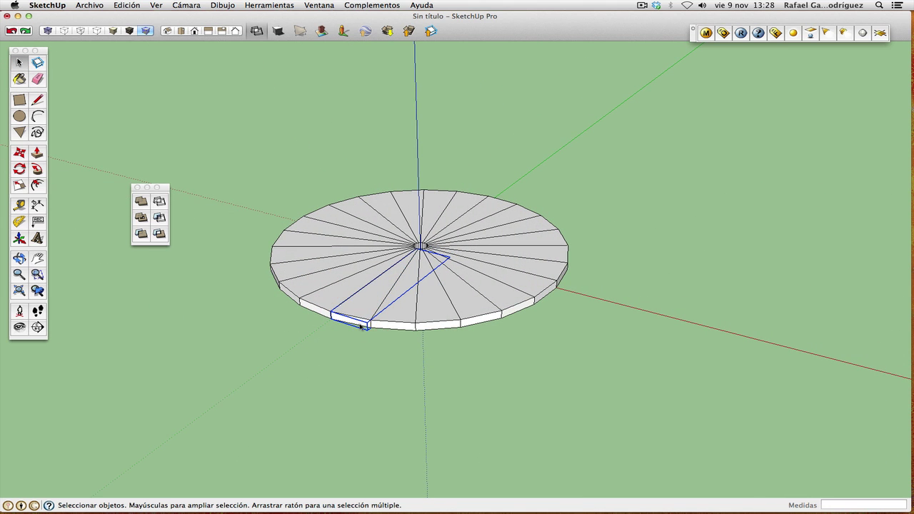
{"action": "left_click", "coordinate": [361, 327]}
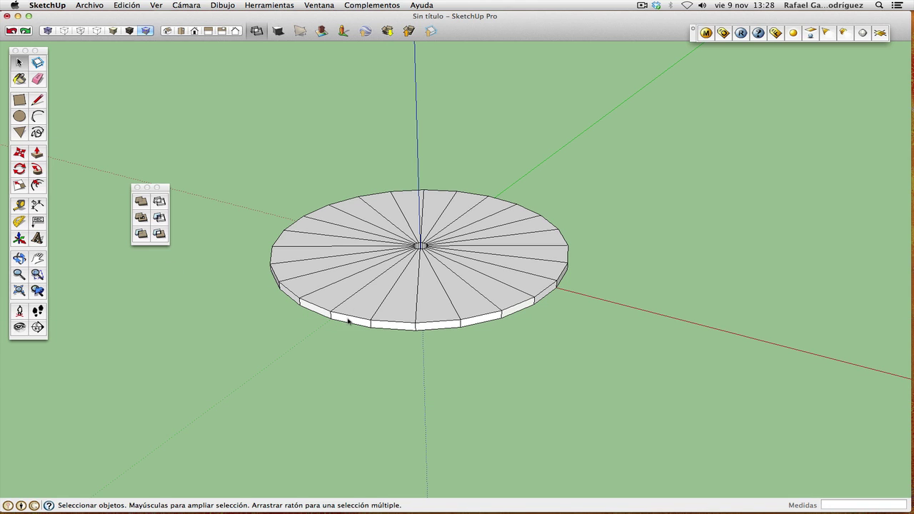
{"action": "left_click_drag", "start_coordinate": [244, 160], "coordinate": [617, 365]}
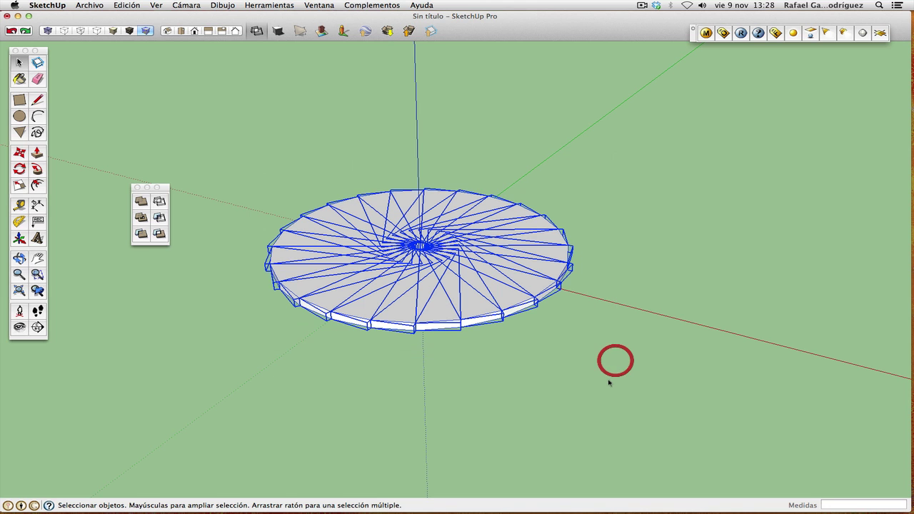
Copy the selected disc straight up by its own 0.12 m thickness and multiply the copy by 24 to stack a cylinder.
{"action": "left_click", "coordinate": [19, 153]}
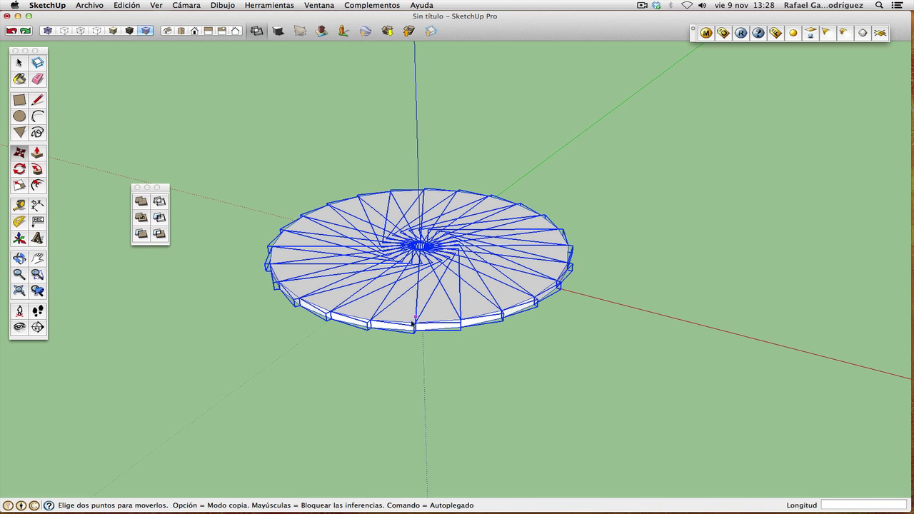
{"action": "left_click", "coordinate": [371, 327]}
{"action": "key", "text": "alt"}
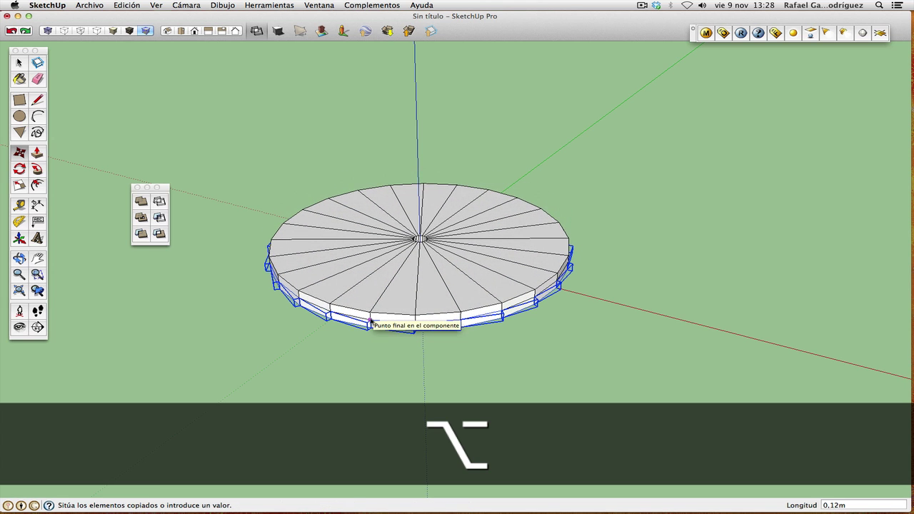
{"action": "left_click", "coordinate": [371, 327]}
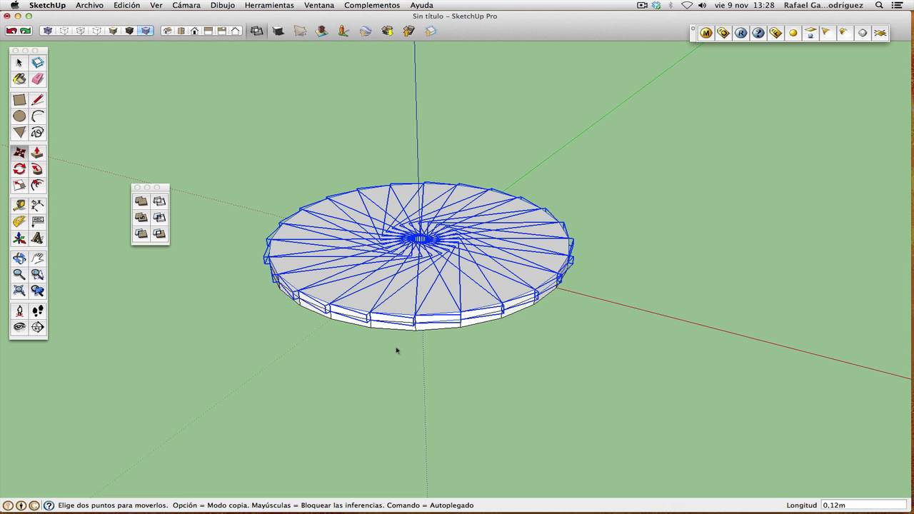
{"action": "type", "text": "*24"}
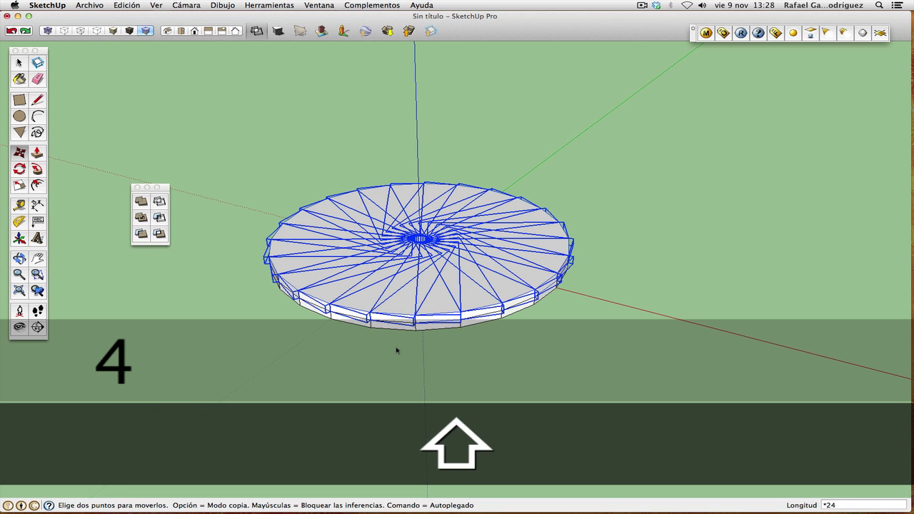
{"action": "key", "text": "Return"}
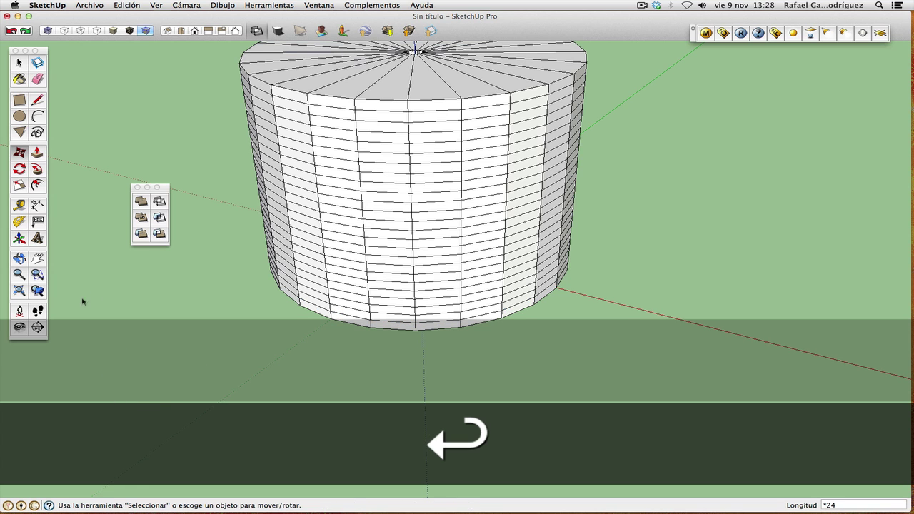
Select one bottom-level wedge of the cylinder, next to the green axis, as the start of an ascending spiral.
{"action": "left_click", "coordinate": [20, 290]}
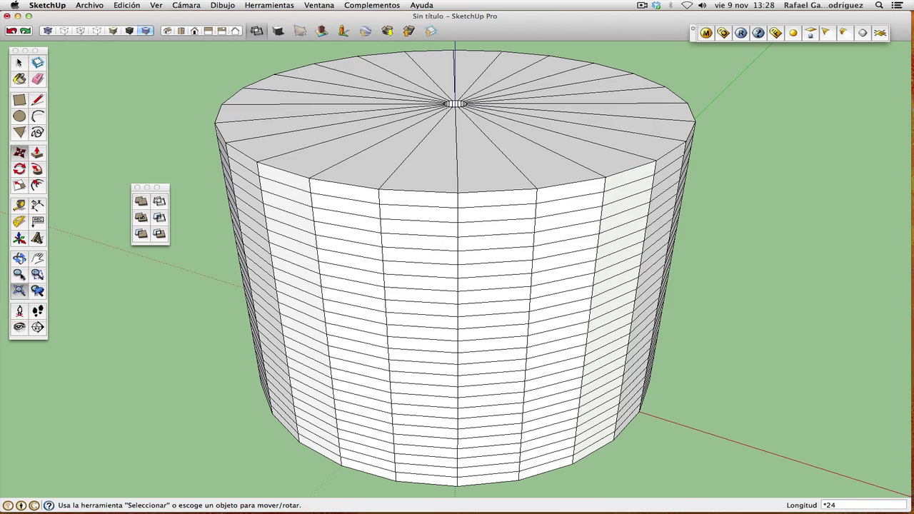
{"action": "left_click", "coordinate": [19, 274]}
{"action": "mouse_move", "coordinate": [464, 197]}
{"action": "left_mouse_down"}
{"action": "mouse_move", "coordinate": [439, 297]}
{"action": "mouse_move", "coordinate": [442, 323]}
{"action": "mouse_move", "coordinate": [350, 267]}
{"action": "mouse_move", "coordinate": [249, 278]}
{"action": "left_mouse_up"}
{"action": "left_click", "coordinate": [19, 258]}
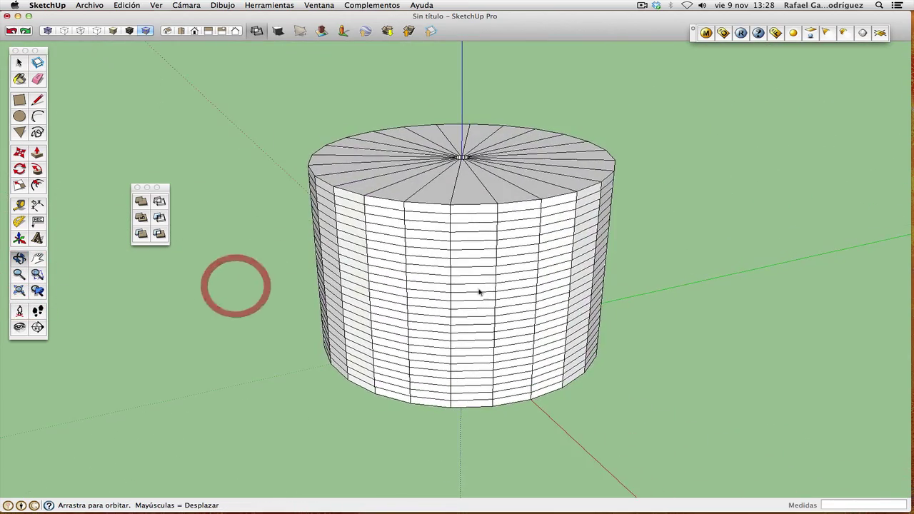
{"action": "left_click_drag", "start_coordinate": [479, 292], "coordinate": [522, 307]}
{"action": "left_click", "coordinate": [19, 62]}
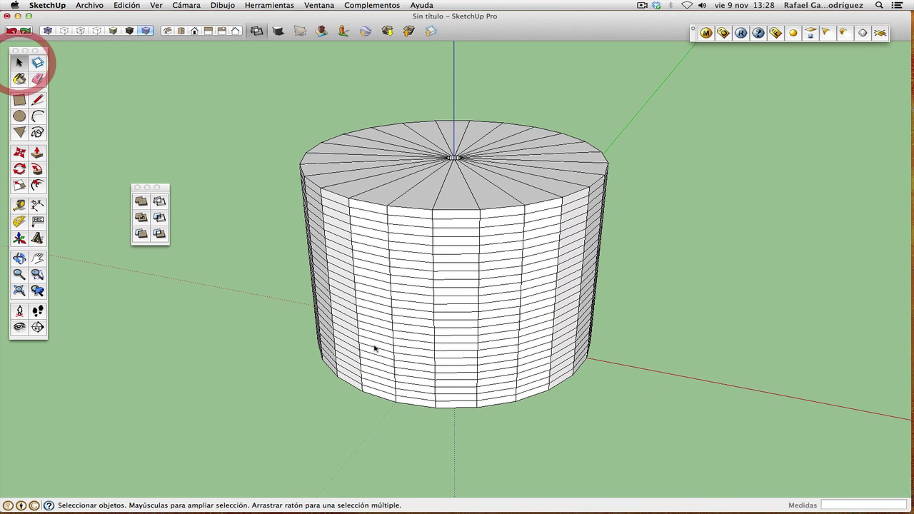
{"action": "left_click", "coordinate": [389, 398]}
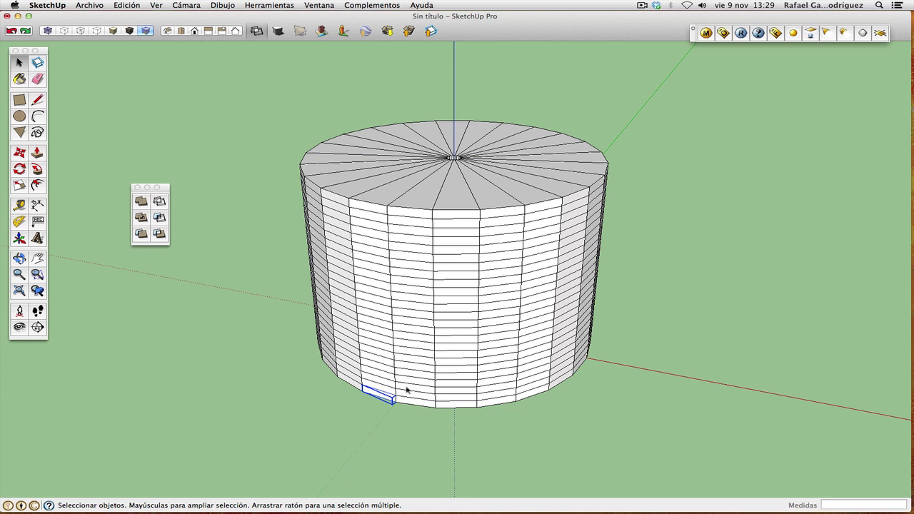
Add the second and third spiral wedges to the selection, each one level higher and one segment further round.
{"action": "left_click", "coordinate": [20, 259]}
{"action": "left_click_drag", "start_coordinate": [303, 349], "coordinate": [351, 345]}
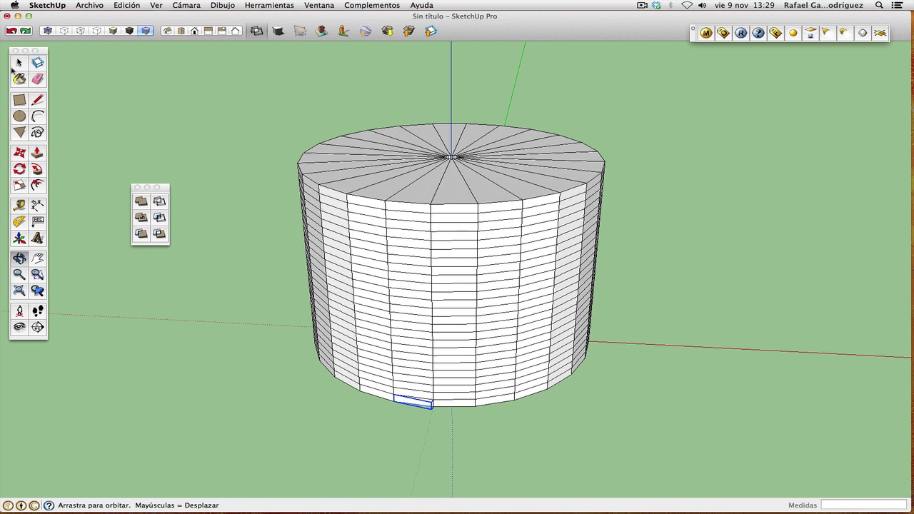
{"action": "left_click", "coordinate": [19, 62]}
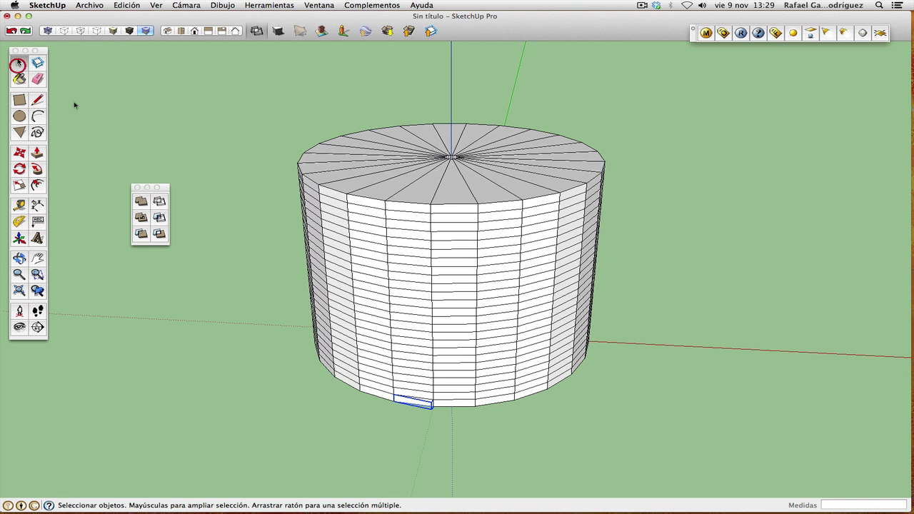
{"action": "key", "text": "shift"}
{"action": "left_click", "coordinate": [380, 390], "text": "shift"}
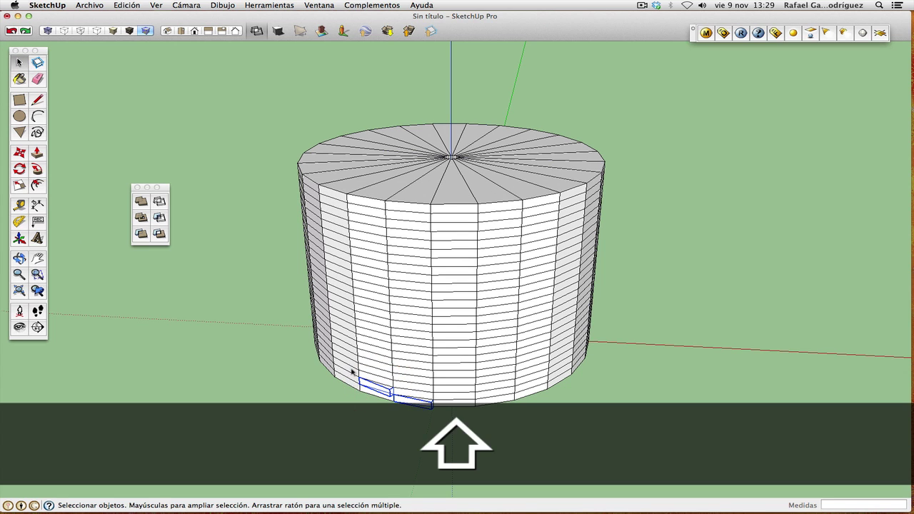
{"action": "left_click", "coordinate": [350, 370], "text": "shift"}
Extend the ascending spiral selection with the fourth, fifth and sixth wedges, rising one level per segment.
{"action": "left_click", "coordinate": [20, 259]}
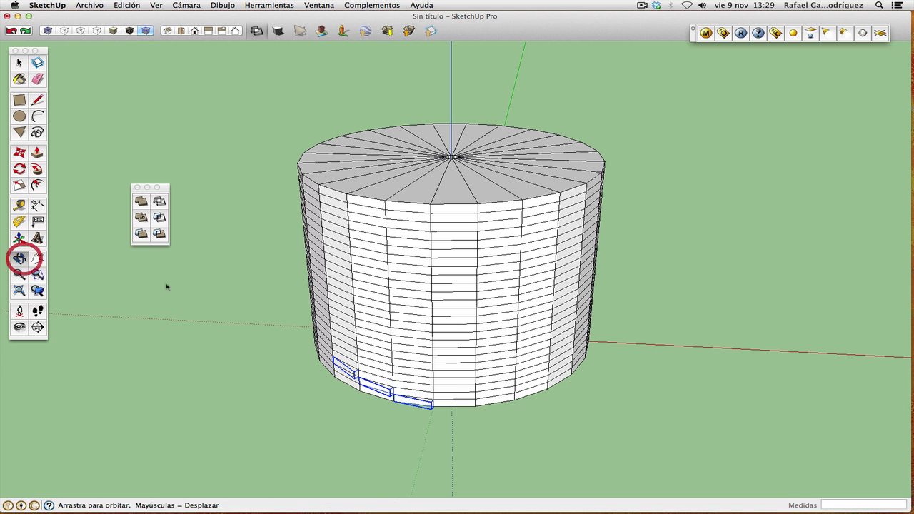
{"action": "left_click_drag", "start_coordinate": [166, 287], "coordinate": [473, 297]}
{"action": "left_click", "coordinate": [20, 63]}
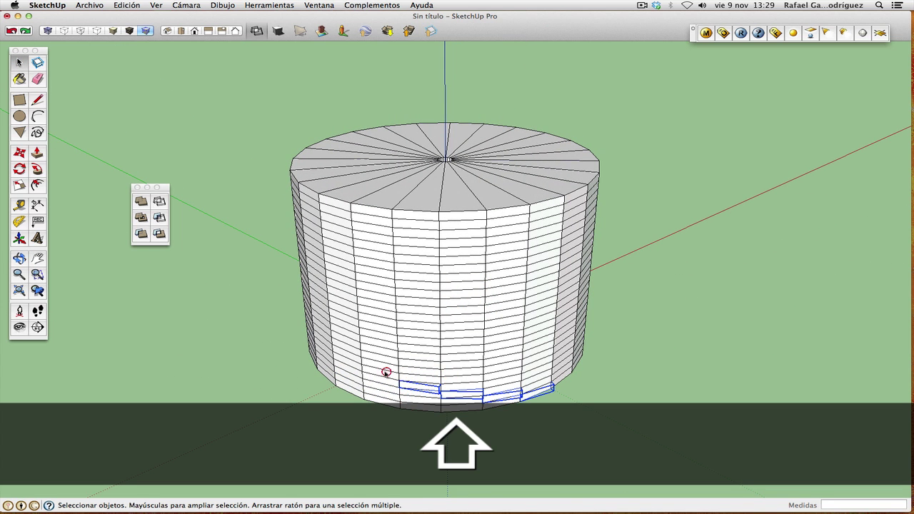
{"action": "left_click", "coordinate": [385, 371], "text": "shift"}
{"action": "left_click", "coordinate": [382, 374], "text": "shift"}
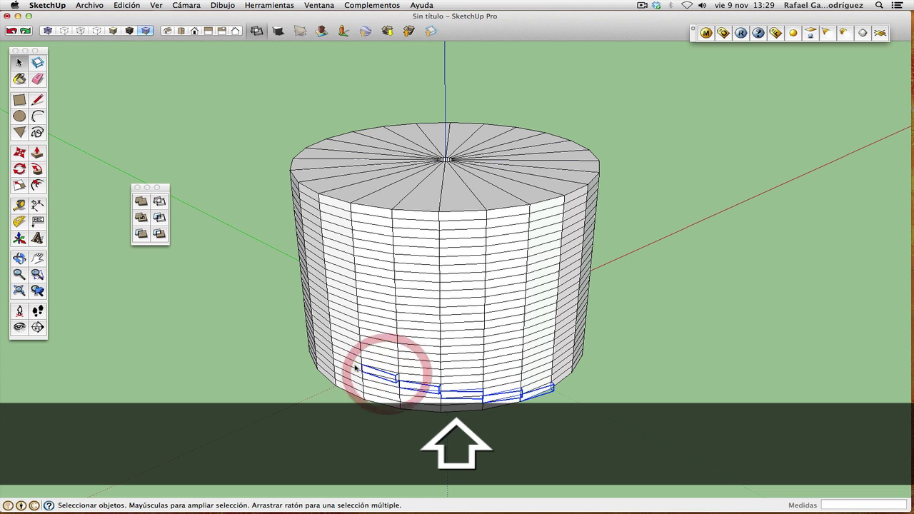
{"action": "left_click", "coordinate": [350, 358], "text": "shift"}
Add the seventh, eighth and ninth wedges to the spiral selection, continuing one level up per segment.
{"action": "left_click", "coordinate": [19, 258]}
{"action": "left_click_drag", "start_coordinate": [329, 277], "coordinate": [419, 272]}
{"action": "left_click", "coordinate": [19, 62]}
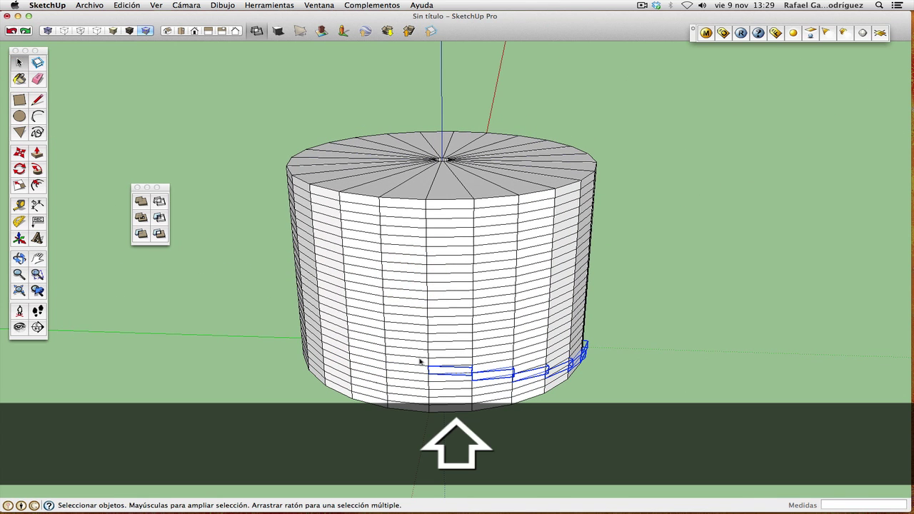
{"action": "left_click", "coordinate": [400, 361], "text": "shift"}
{"action": "left_click", "coordinate": [363, 347], "text": "shift"}
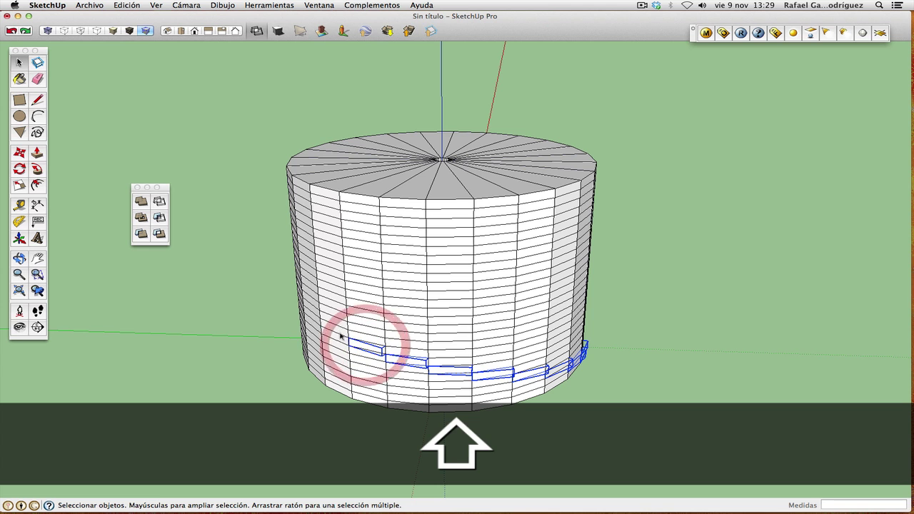
{"action": "left_click", "coordinate": [337, 329], "text": "shift"}
Continue the spiral selection around the cylinder with the tenth to twelfth wedges, each a level above the previous one.
{"action": "left_click", "coordinate": [19, 258]}
{"action": "left_click_drag", "start_coordinate": [159, 302], "coordinate": [464, 304]}
{"action": "left_click", "coordinate": [20, 62]}
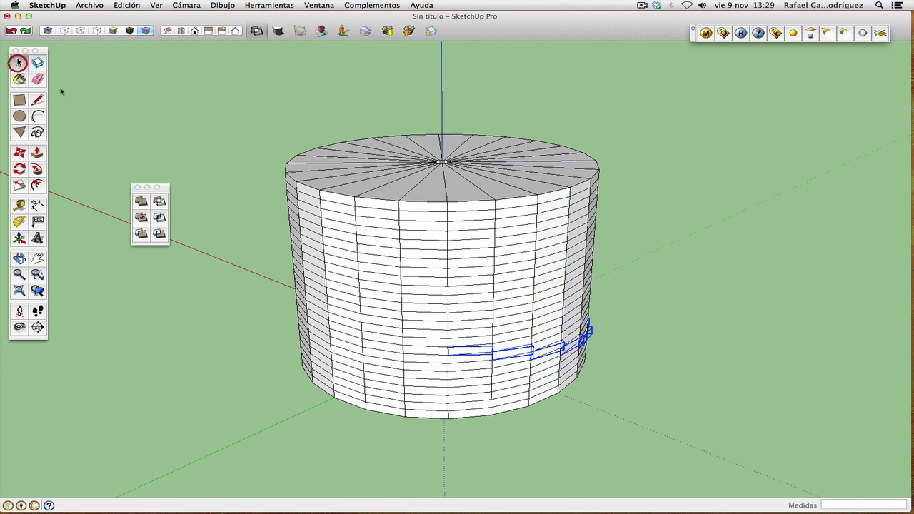
{"action": "left_click", "coordinate": [431, 344], "text": "shift"}
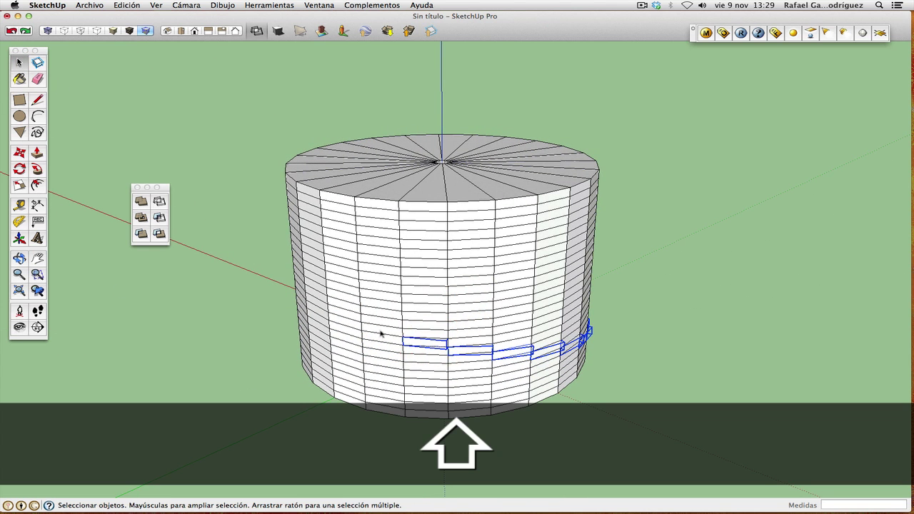
{"action": "left_click", "coordinate": [347, 316], "text": "shift"}
Add the thirteenth to fifteenth wedges to the ascending spiral selection, each one level higher and one segment further round.
{"action": "left_click", "coordinate": [19, 258]}
{"action": "left_click_drag", "start_coordinate": [284, 305], "coordinate": [418, 295]}
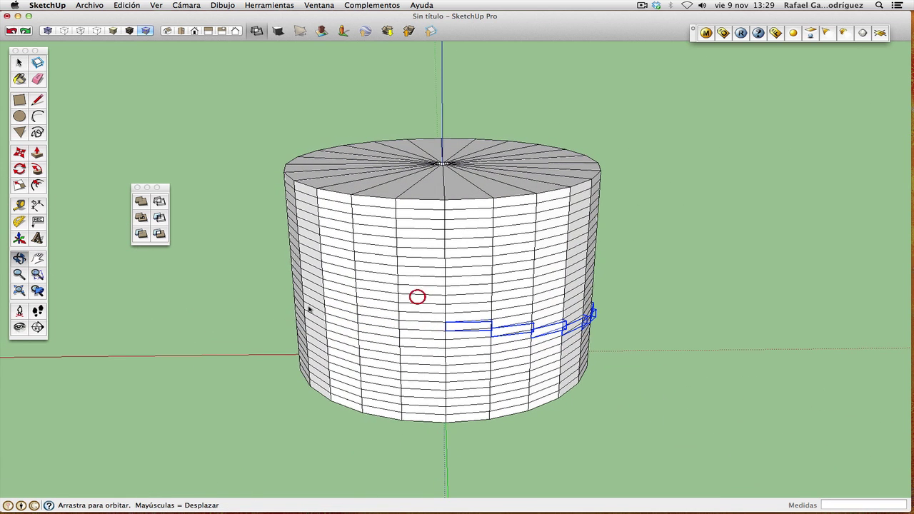
{"action": "left_click", "coordinate": [19, 62]}
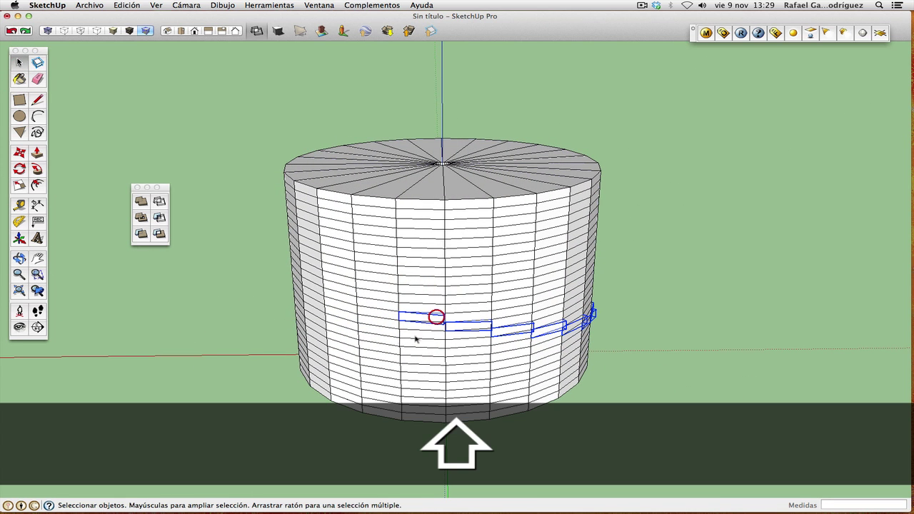
{"action": "left_click", "coordinate": [347, 292], "text": "shift"}
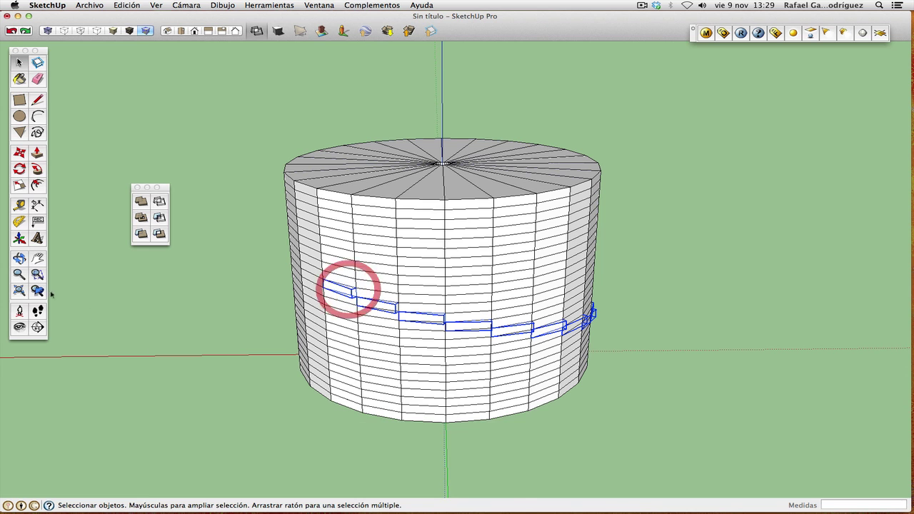
Add the sixteenth to eighteenth wedges to the ascending spiral selection, each one level higher and one segment further round.
{"action": "left_click", "coordinate": [19, 258]}
{"action": "left_click_drag", "start_coordinate": [190, 272], "coordinate": [457, 269]}
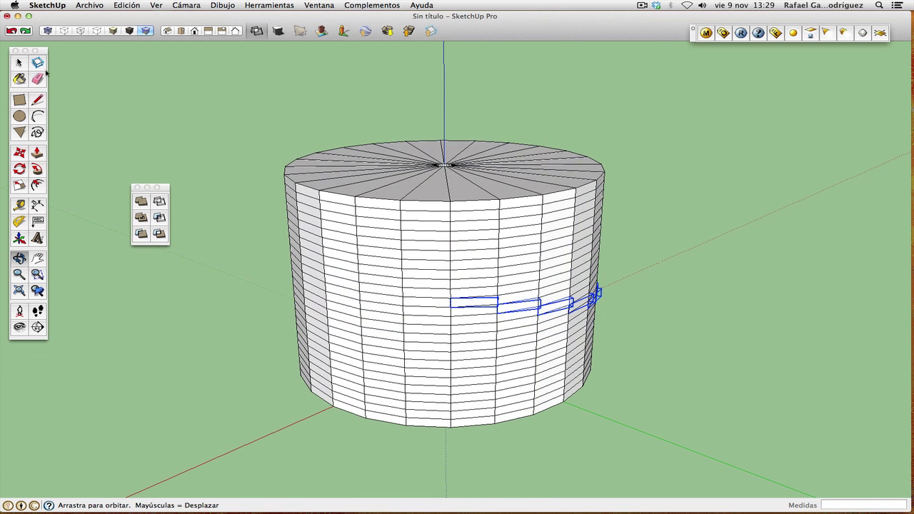
{"action": "left_click", "coordinate": [19, 63]}
{"action": "left_click", "coordinate": [428, 294], "text": "shift"}
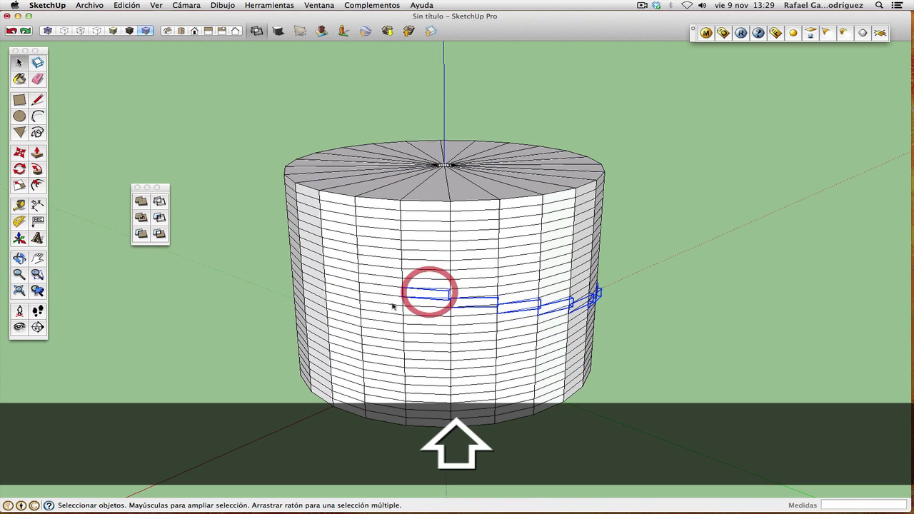
{"action": "left_click", "coordinate": [385, 282], "text": "shift"}
{"action": "left_click", "coordinate": [342, 262], "text": "shift"}
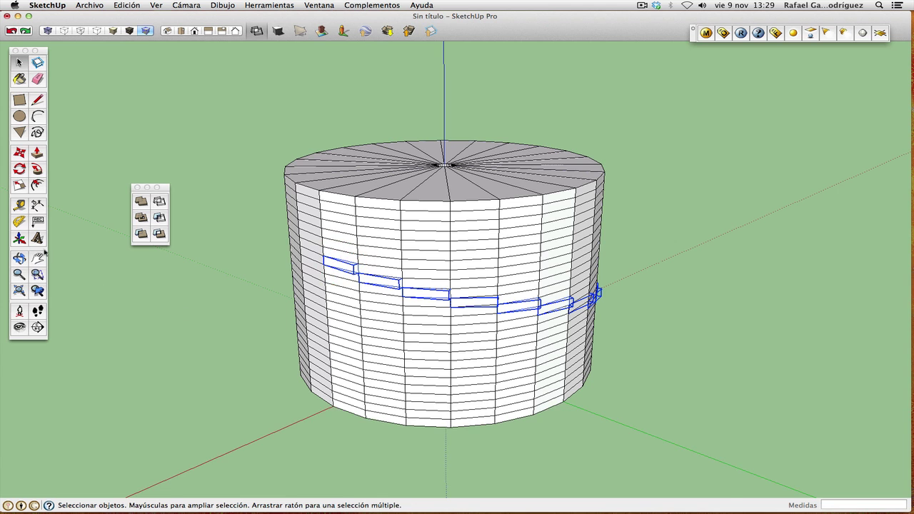
Continue the spiral selection with the nineteenth to twenty-first wedges, rising one level per segment.
{"action": "left_click", "coordinate": [19, 259]}
{"action": "left_click_drag", "start_coordinate": [314, 280], "coordinate": [412, 287]}
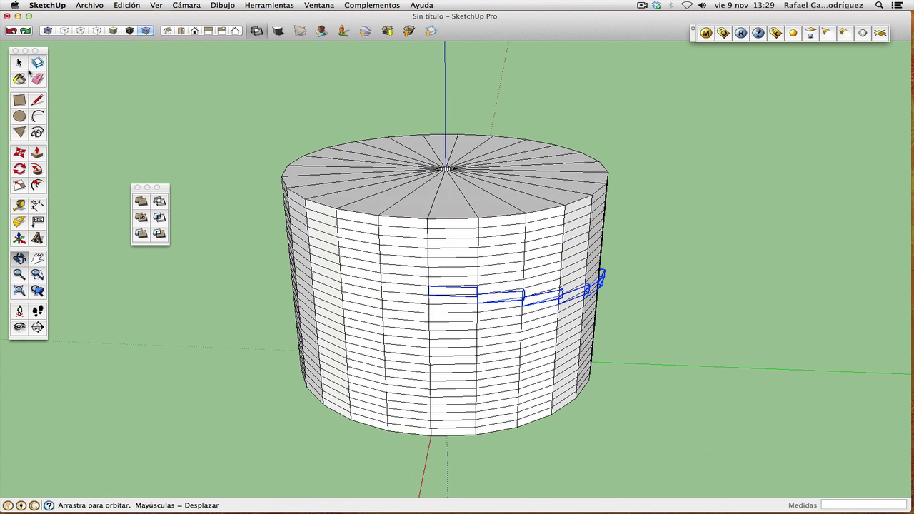
{"action": "left_click", "coordinate": [19, 63]}
{"action": "key", "text": "shift"}
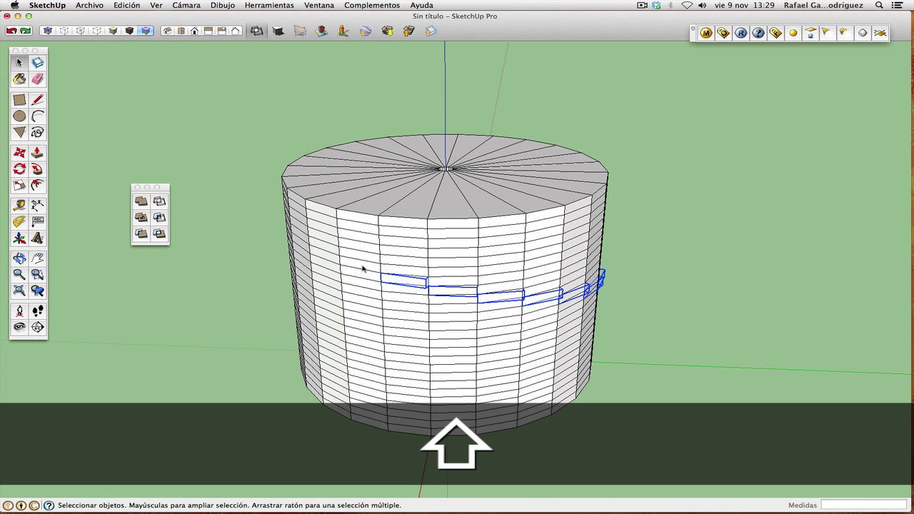
{"action": "left_click", "coordinate": [362, 265], "text": "shift"}
{"action": "left_click", "coordinate": [324, 247], "text": "shift"}
Complete the spiral selection with the last three wedges, ending on the cylinder's top level.
{"action": "left_click", "coordinate": [19, 258]}
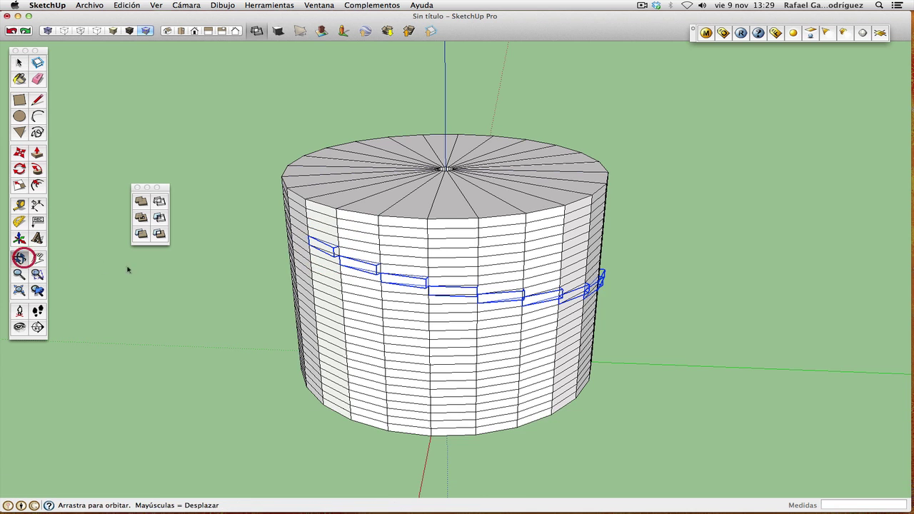
{"action": "left_click_drag", "start_coordinate": [321, 275], "coordinate": [431, 274]}
{"action": "left_click", "coordinate": [20, 63]}
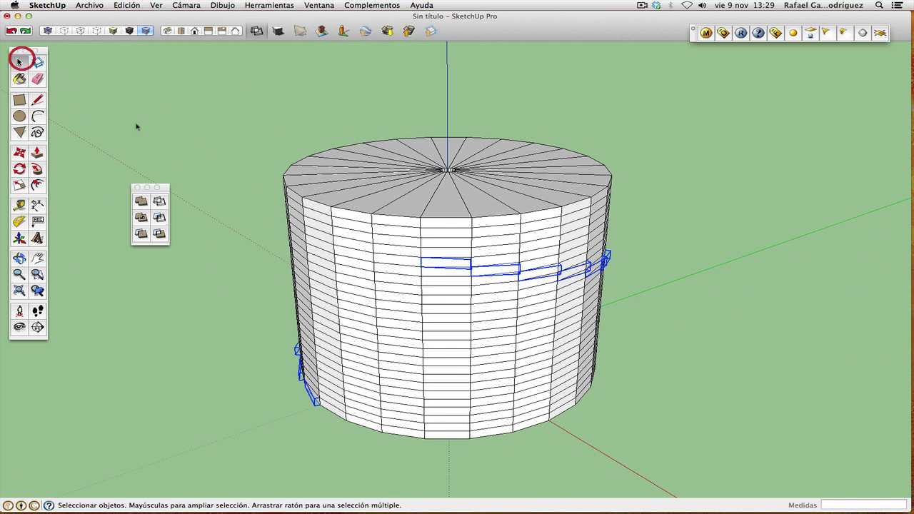
{"action": "key", "text": "shift"}
{"action": "left_click", "coordinate": [352, 235], "text": "shift"}
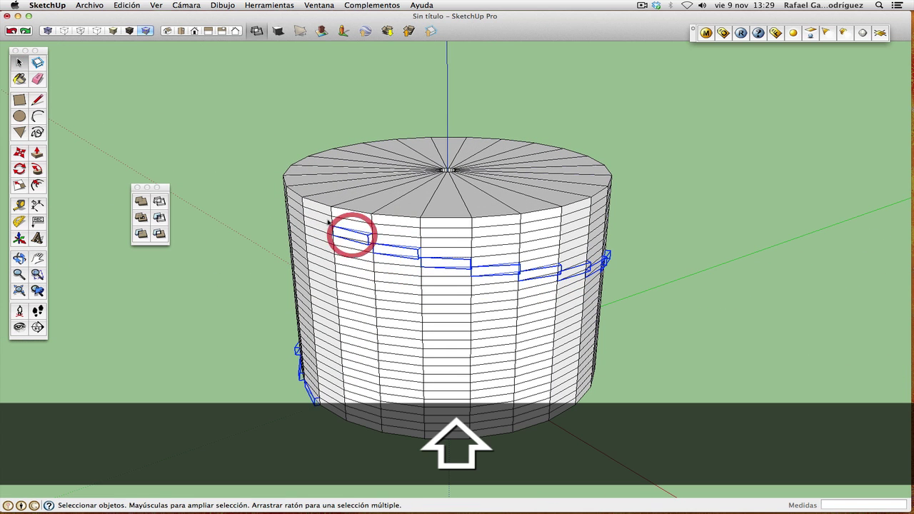
{"action": "left_click", "coordinate": [19, 258]}
{"action": "left_click_drag", "start_coordinate": [153, 267], "coordinate": [403, 265]}
{"action": "left_click", "coordinate": [19, 63]}
{"action": "key", "text": "shift"}
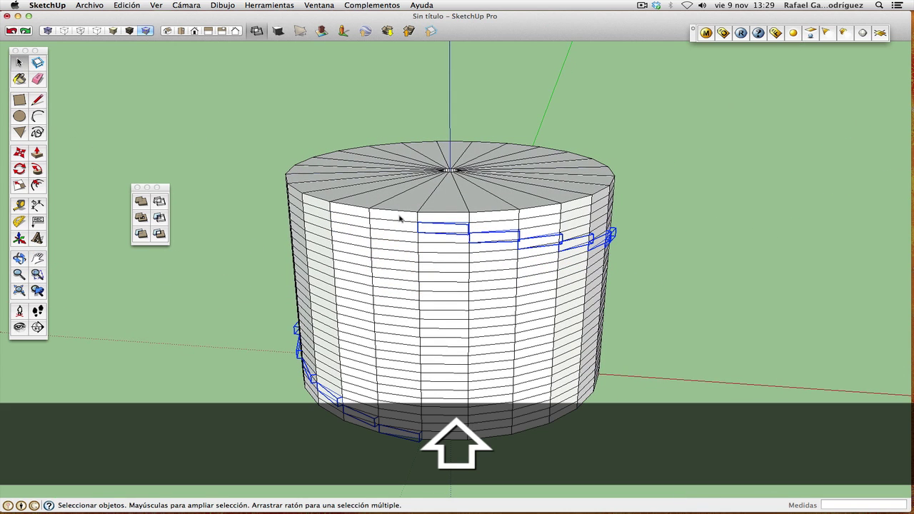
{"action": "left_click", "coordinate": [400, 219], "text": "shift"}
Lock the selected spiral wedges and delete all the other wedges of the cylinder.
{"action": "right_click", "coordinate": [402, 215]}
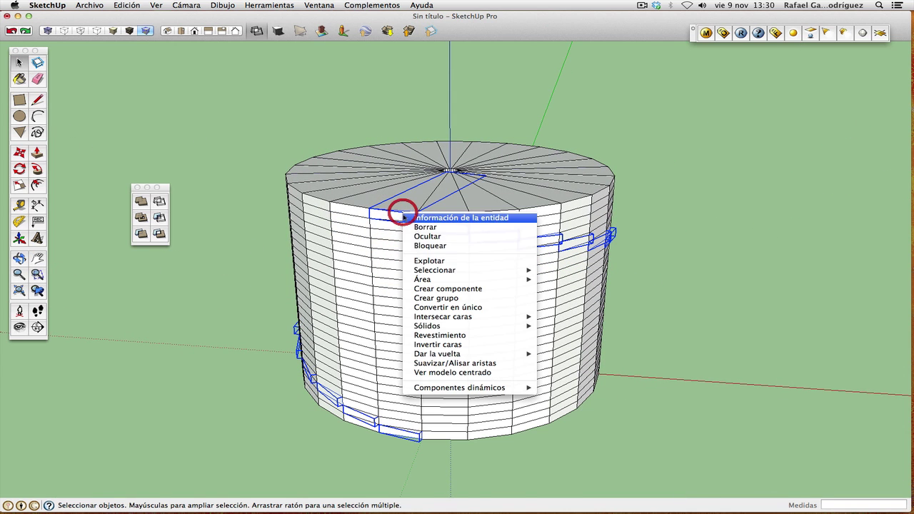
{"action": "left_click", "coordinate": [443, 246]}
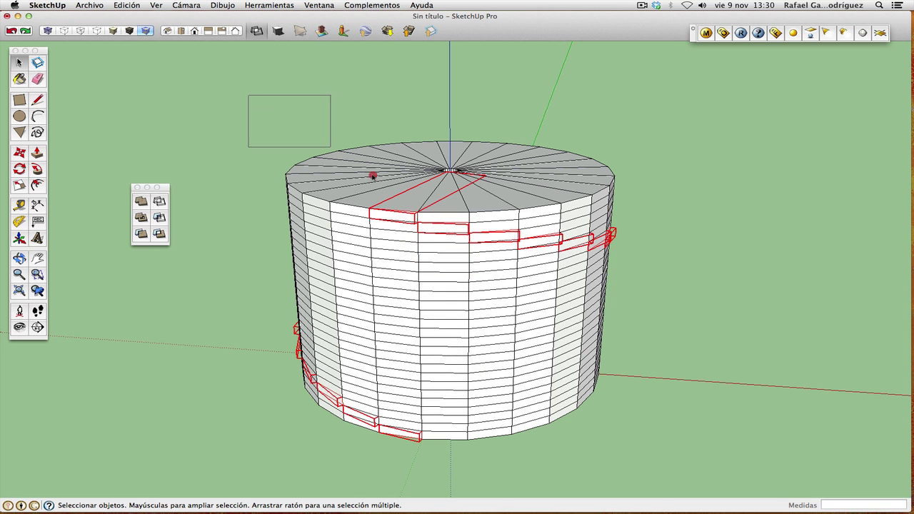
{"action": "left_click_drag", "start_coordinate": [372, 175], "coordinate": [690, 461]}
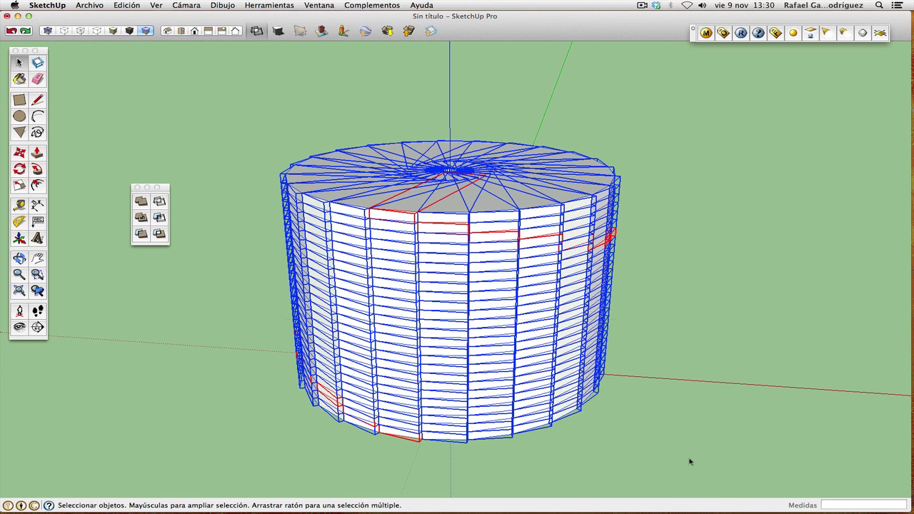
{"action": "key", "text": "Delete"}
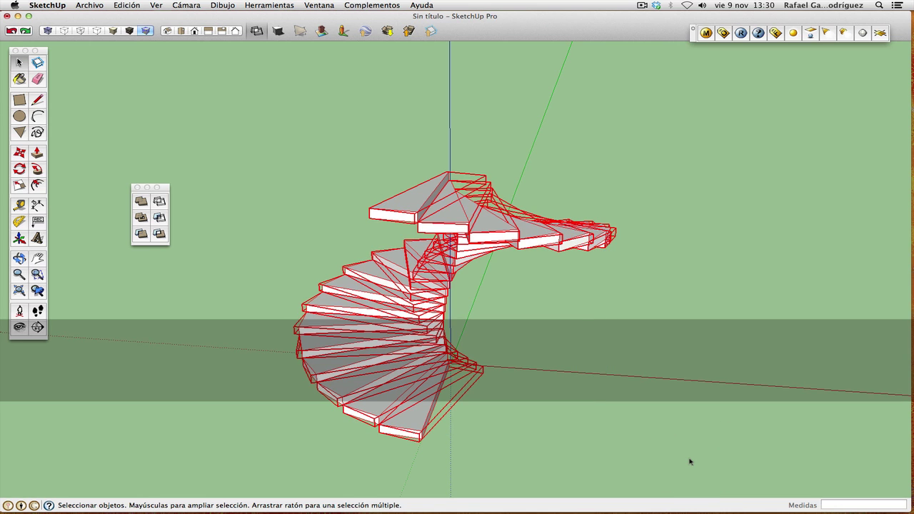
Unlock the spiral steps and clear the selection.
{"action": "right_click", "coordinate": [408, 314]}
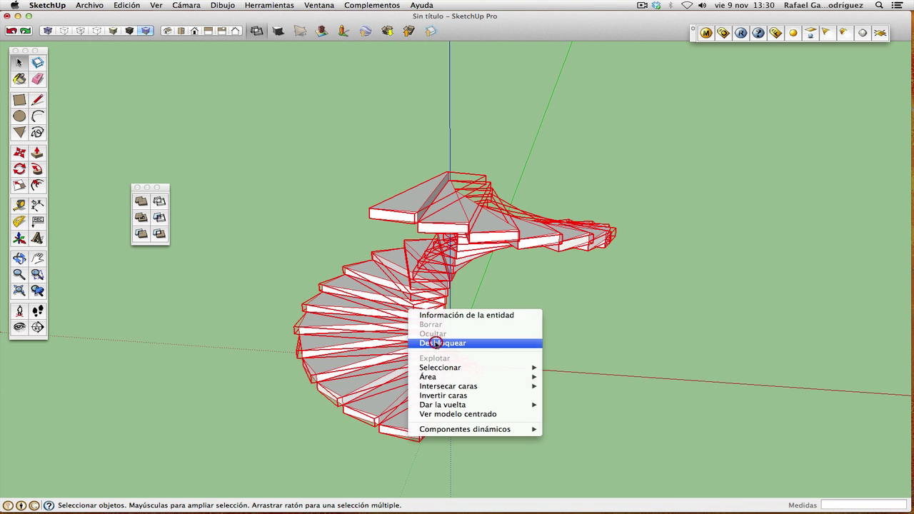
{"action": "left_click", "coordinate": [436, 344]}
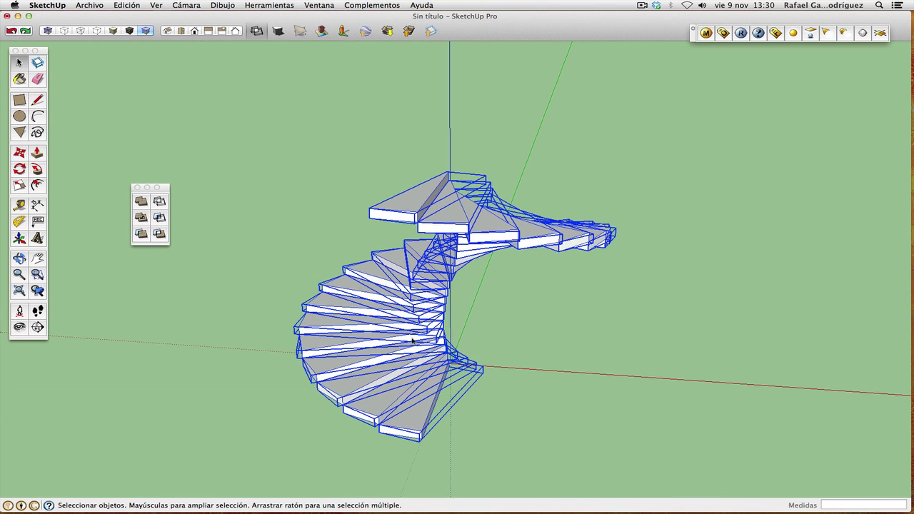
{"action": "left_click", "coordinate": [250, 229]}
Draw a circle of 0.10 m radius centred on the origin and pull it up about 4 m as the stair's central column.
{"action": "left_click", "coordinate": [19, 258]}
{"action": "mouse_move", "coordinate": [236, 310]}
{"action": "left_mouse_down"}
{"action": "mouse_move", "coordinate": [555, 283]}
{"action": "mouse_move", "coordinate": [557, 345]}
{"action": "mouse_move", "coordinate": [514, 357]}
{"action": "mouse_move", "coordinate": [657, 422]}
{"action": "mouse_move", "coordinate": [319, 377]}
{"action": "mouse_move", "coordinate": [388, 341]}
{"action": "mouse_move", "coordinate": [450, 338]}
{"action": "mouse_move", "coordinate": [408, 340]}
{"action": "left_mouse_up"}
{"action": "left_click", "coordinate": [19, 116]}
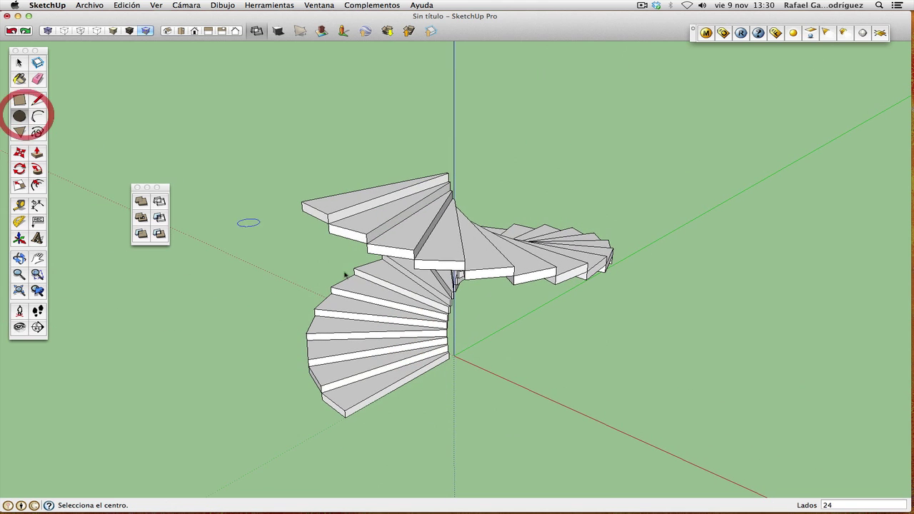
{"action": "left_click", "coordinate": [455, 357]}
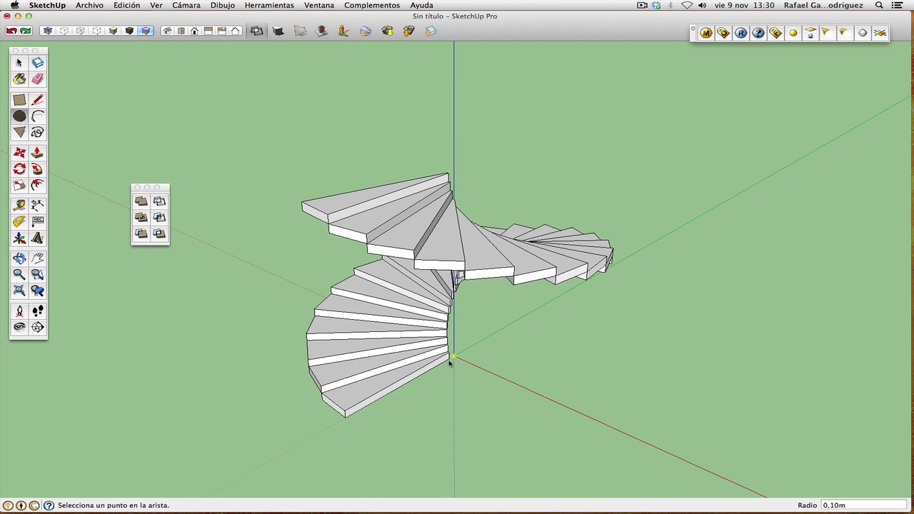
{"action": "key", "text": "Escape"}
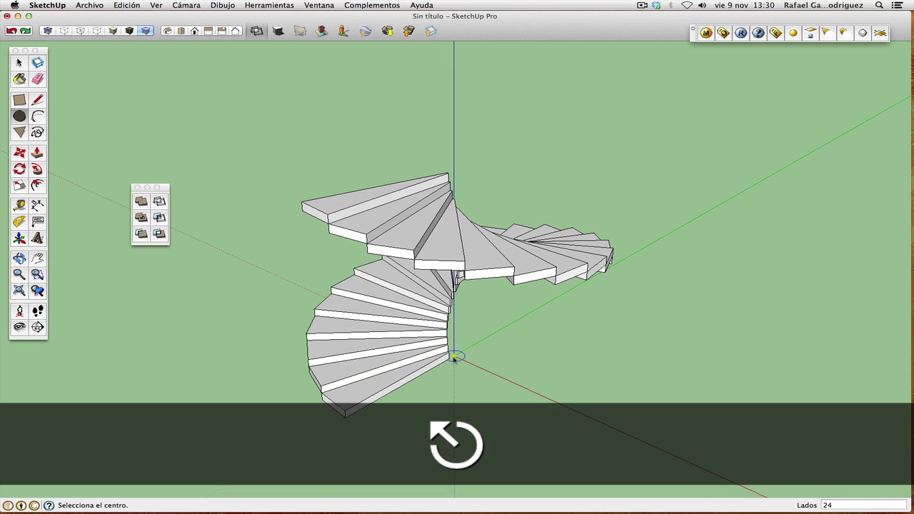
{"action": "left_click", "coordinate": [454, 357]}
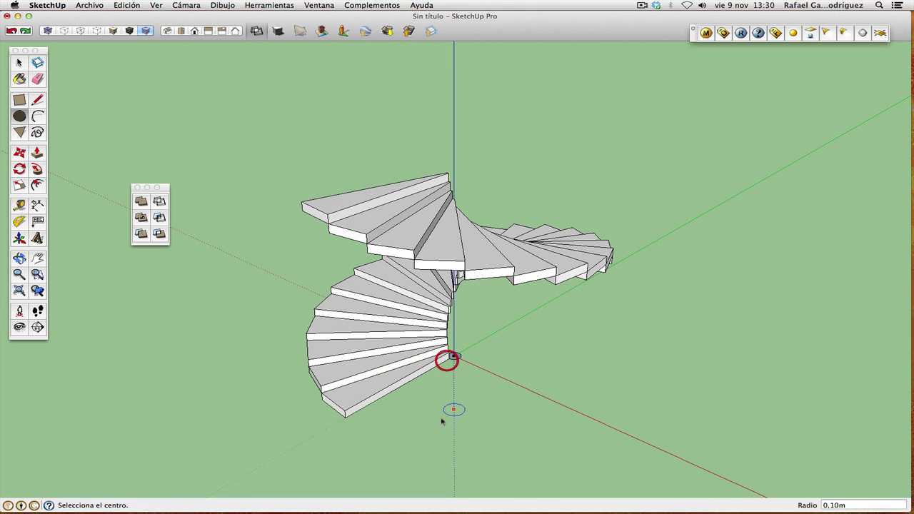
{"action": "left_click", "coordinate": [37, 152]}
{"action": "left_click_drag", "start_coordinate": [455, 357], "coordinate": [476, 96]}
Examine the spiral staircase and its central column from several sides.
{"action": "left_click", "coordinate": [19, 258]}
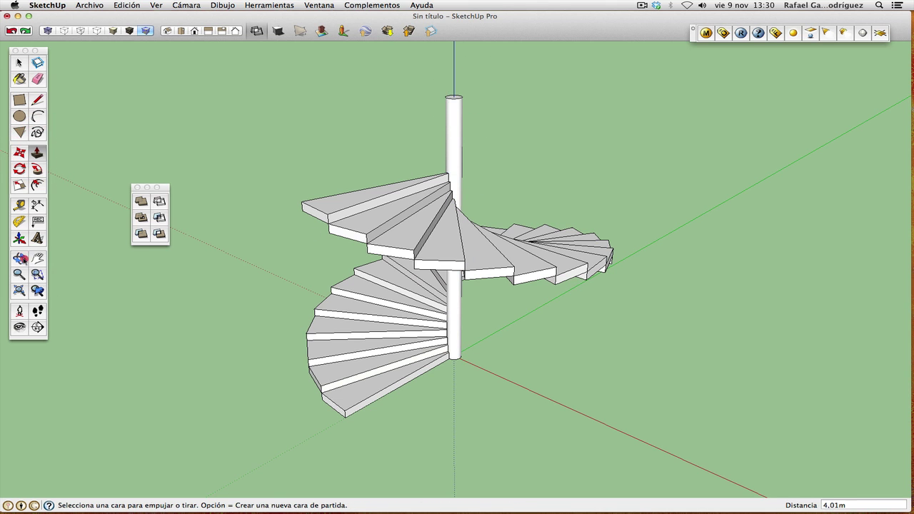
{"action": "left_click_drag", "start_coordinate": [343, 267], "coordinate": [688, 241]}
{"action": "left_click_drag", "start_coordinate": [540, 268], "coordinate": [639, 308]}
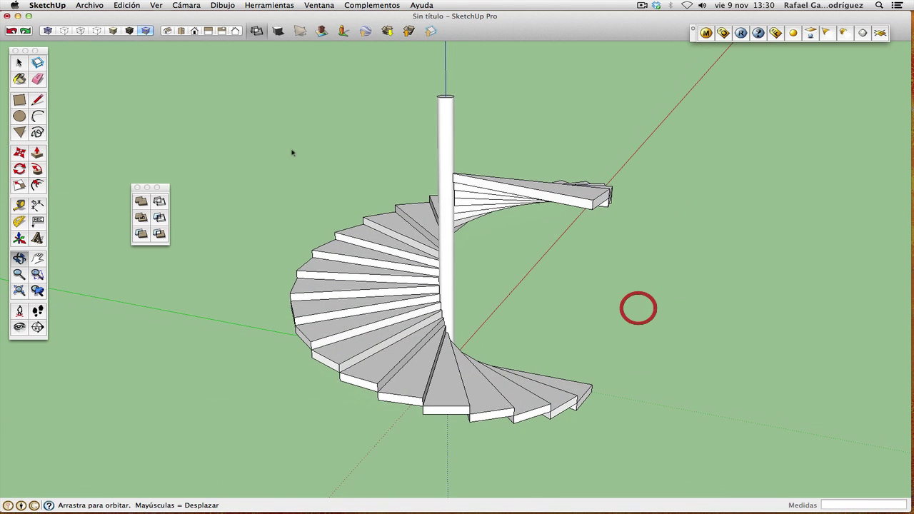
{"action": "left_click", "coordinate": [184, 5]}
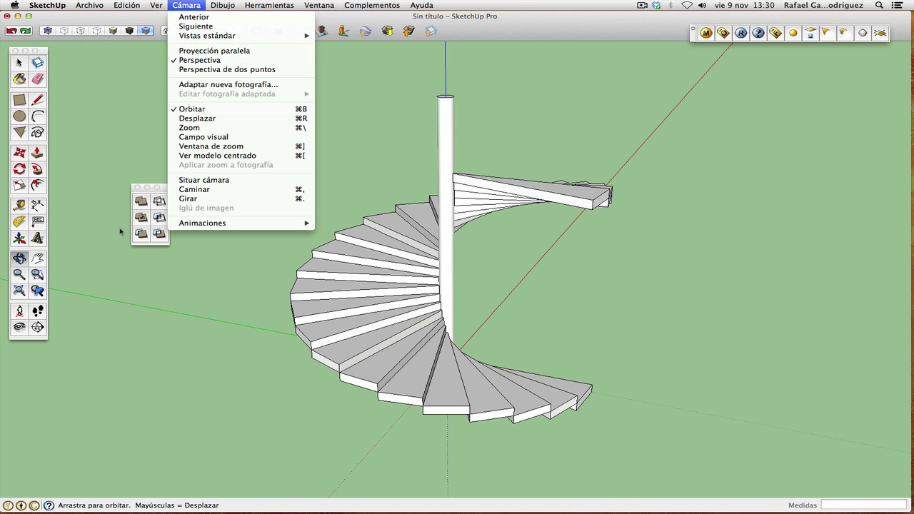
{"action": "left_click", "coordinate": [67, 126]}
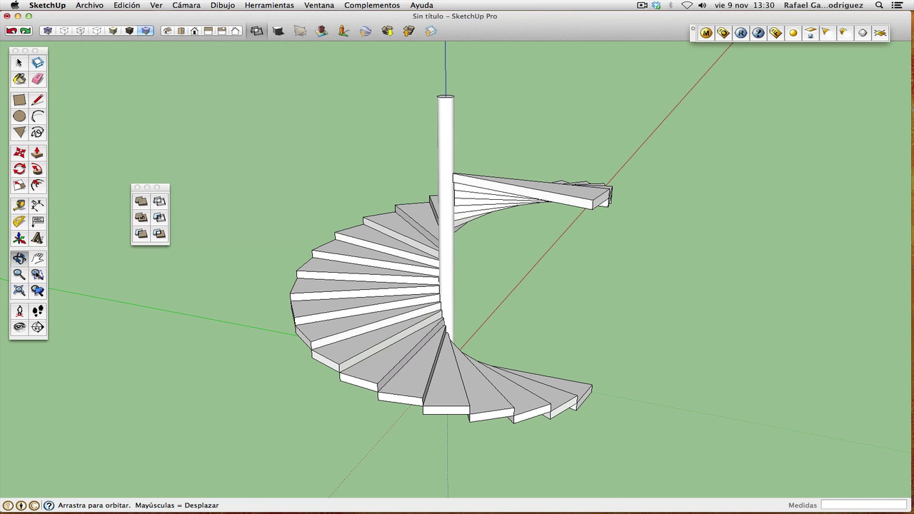
{"action": "left_click_drag", "start_coordinate": [464, 307], "coordinate": [357, 276]}
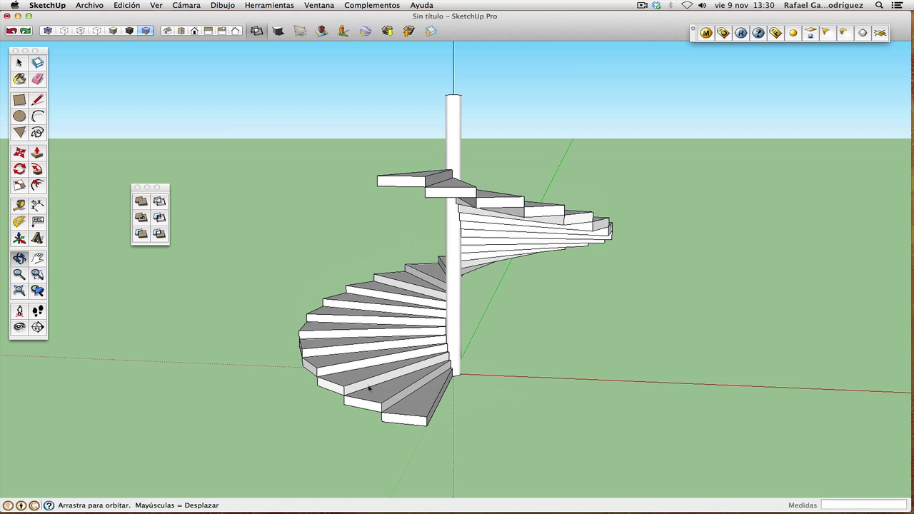
{"action": "key", "text": "z"}
{"action": "left_click_drag", "start_coordinate": [389, 275], "coordinate": [394, 307]}
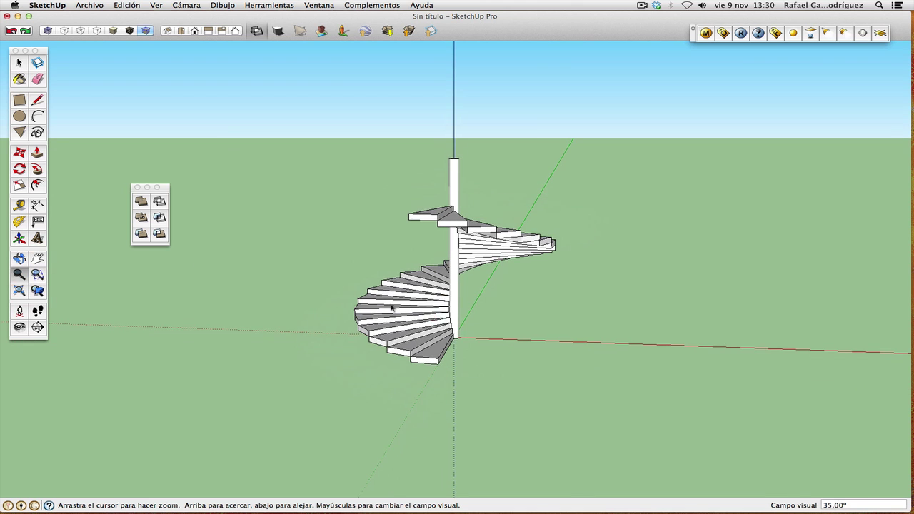
{"action": "key", "text": "o"}
{"action": "left_click_drag", "start_coordinate": [251, 267], "coordinate": [354, 316]}
Turn the whole central column into a component with the default settings and lock it.
{"action": "left_click", "coordinate": [19, 63]}
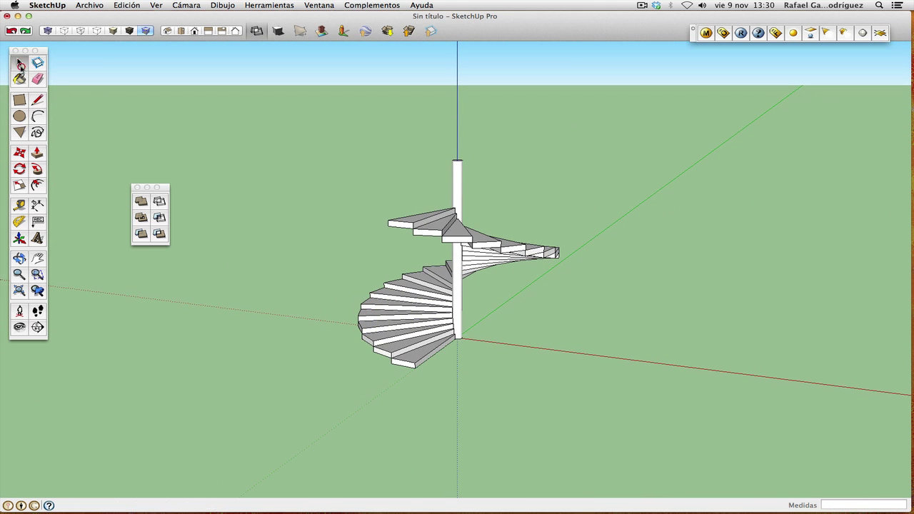
{"action": "triple_click", "coordinate": [457, 182]}
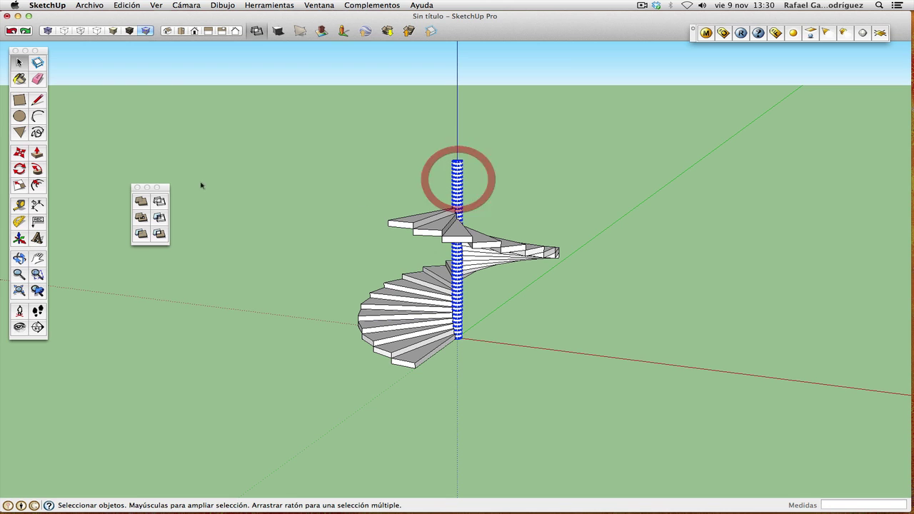
{"action": "left_click", "coordinate": [37, 62]}
{"action": "left_click", "coordinate": [534, 175]}
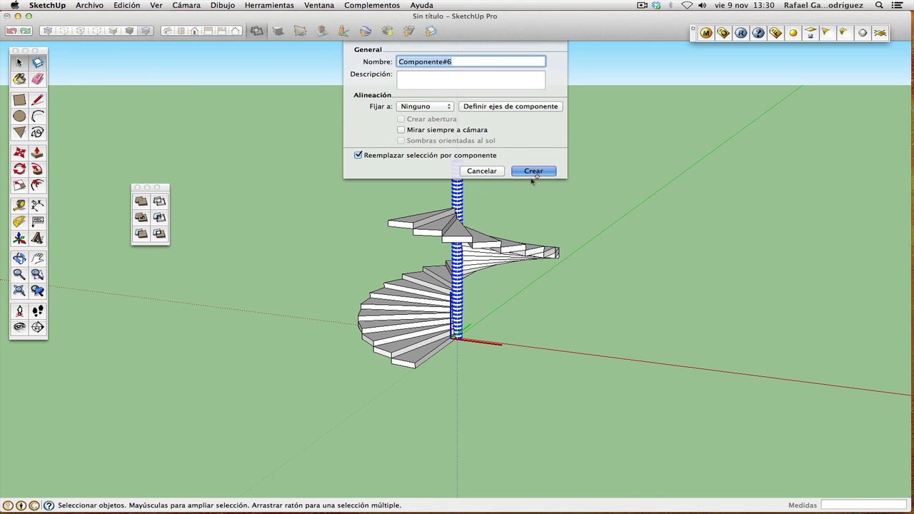
{"action": "left_click", "coordinate": [369, 195]}
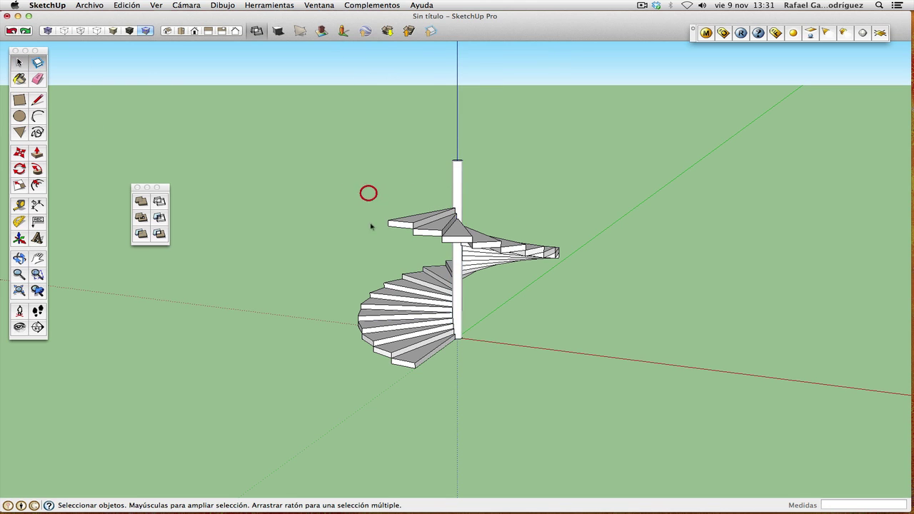
{"action": "right_click", "coordinate": [457, 180]}
{"action": "left_click", "coordinate": [504, 216]}
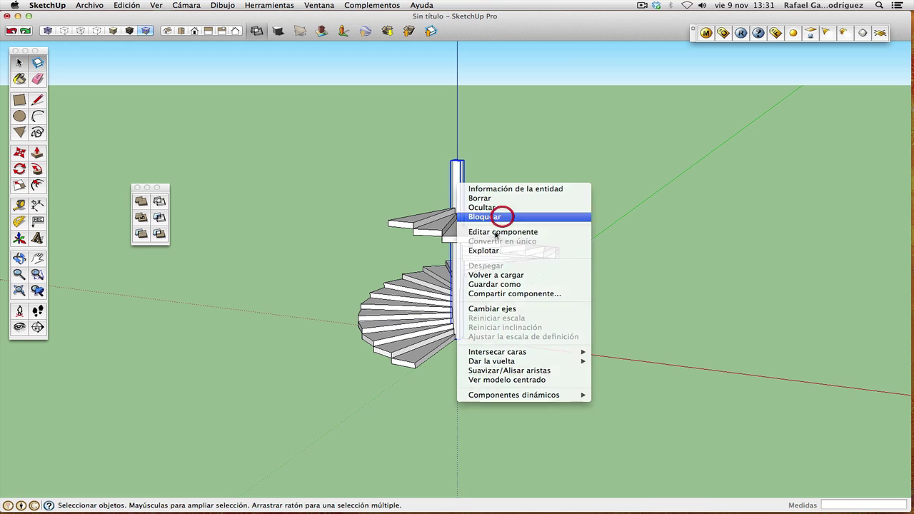
Copy all the steps 2.88 m straight up, from the lowest step's outer bottom corner to the corner of the top step directly above.
{"action": "left_click_drag", "start_coordinate": [569, 350], "coordinate": [617, 415]}
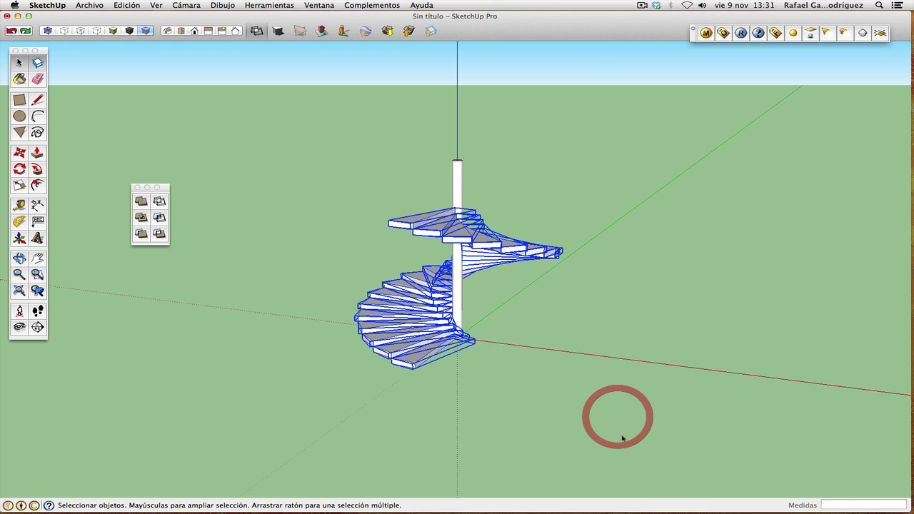
{"action": "left_click", "coordinate": [19, 152]}
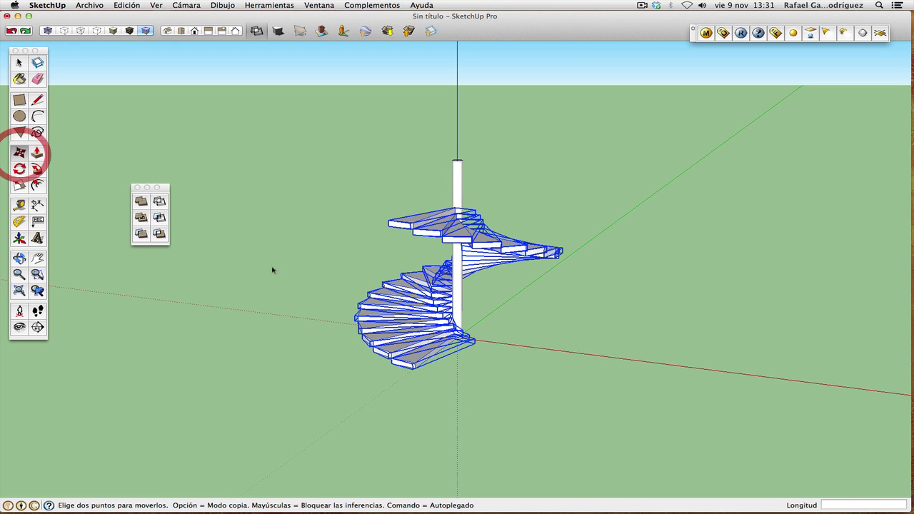
{"action": "left_click", "coordinate": [415, 368]}
{"action": "key", "text": "alt"}
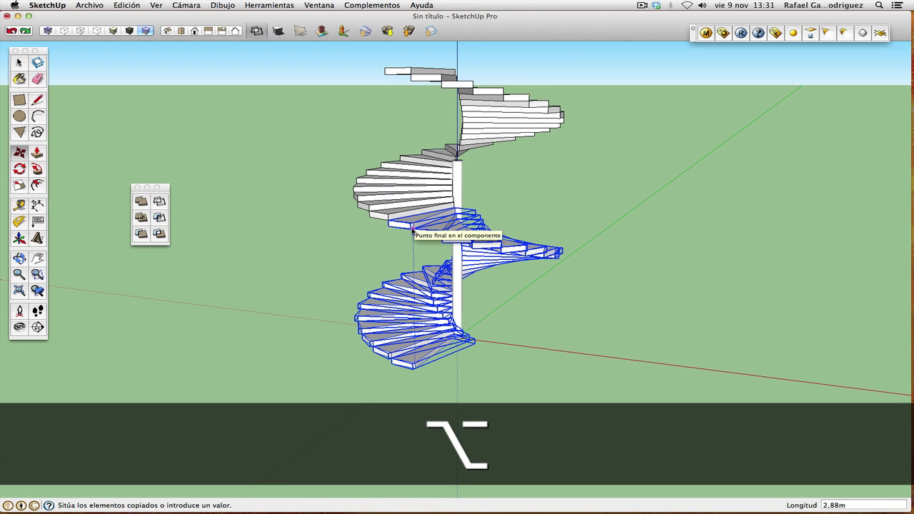
{"action": "left_click", "coordinate": [413, 229]}
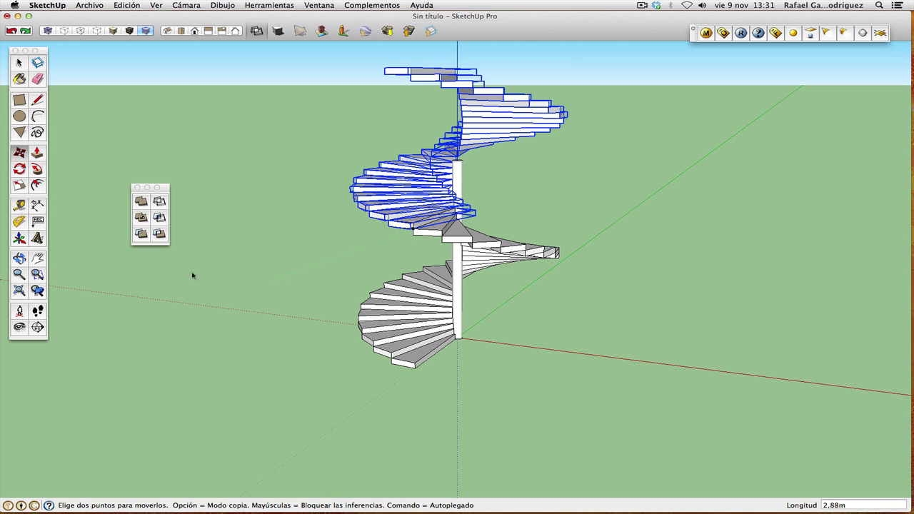
{"action": "left_click", "coordinate": [20, 259]}
{"action": "left_click_drag", "start_coordinate": [200, 274], "coordinate": [377, 281]}
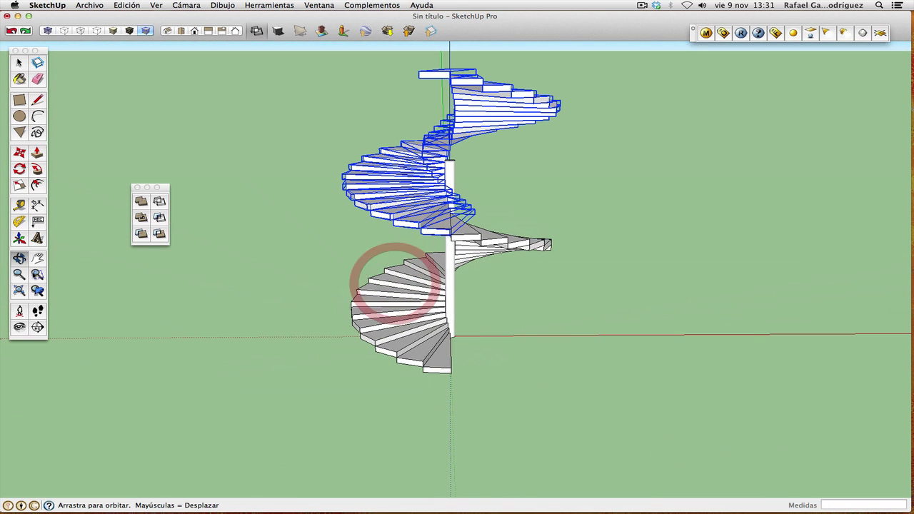
Deselect the copied steps and examine both stacked flights around the central column from several sides.
{"action": "left_click", "coordinate": [20, 274]}
{"action": "left_click_drag", "start_coordinate": [495, 185], "coordinate": [497, 238]}
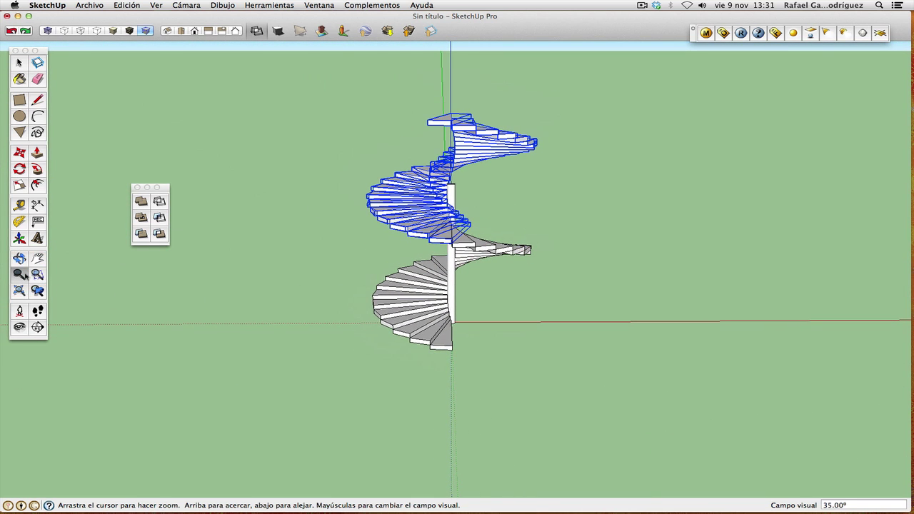
{"action": "left_click", "coordinate": [19, 258]}
{"action": "left_click_drag", "start_coordinate": [178, 250], "coordinate": [534, 267]}
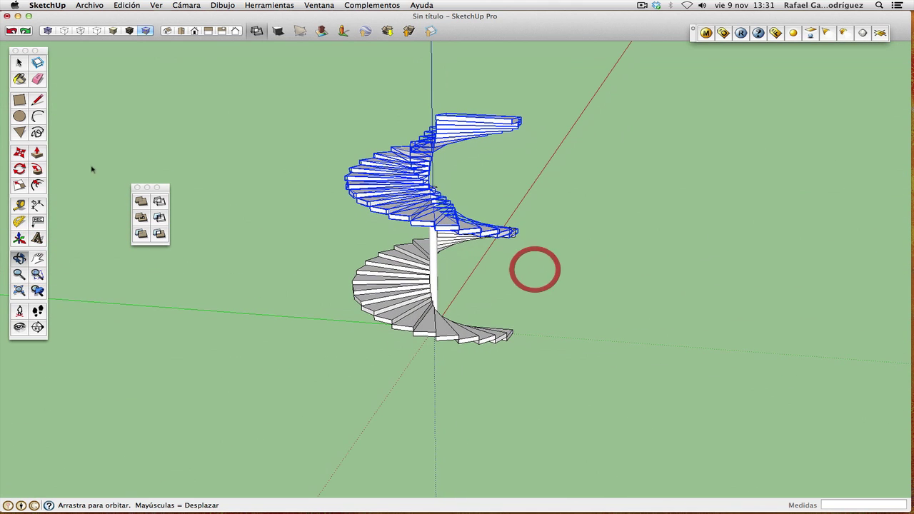
{"action": "left_click", "coordinate": [19, 62]}
{"action": "left_click", "coordinate": [259, 231]}
{"action": "left_click", "coordinate": [19, 259]}
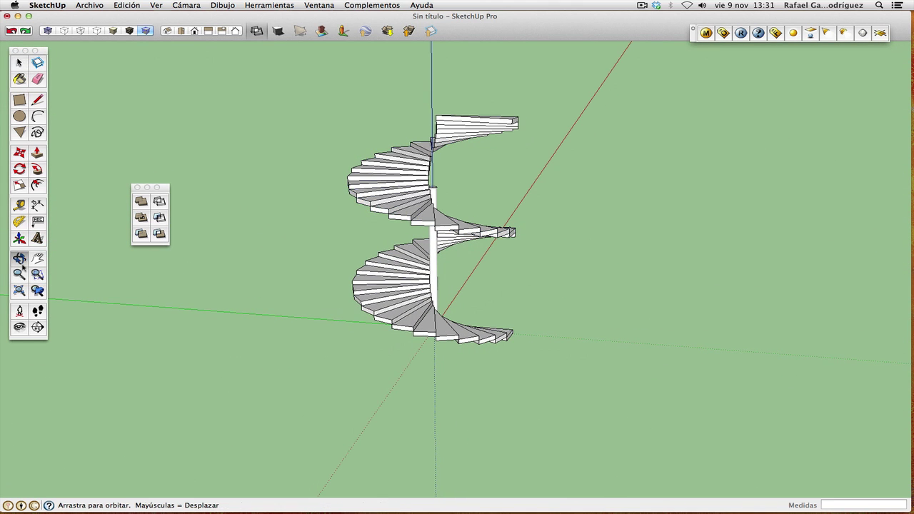
{"action": "left_click_drag", "start_coordinate": [292, 236], "coordinate": [382, 267]}
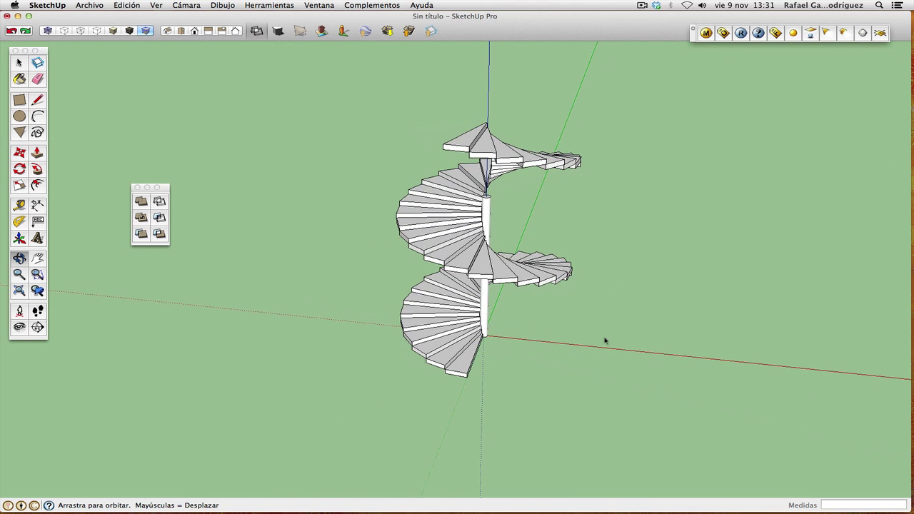
{"action": "left_click_drag", "start_coordinate": [496, 297], "coordinate": [709, 302]}
Unlock the central column component.
{"action": "left_click", "coordinate": [37, 152]}
{"action": "left_click", "coordinate": [19, 62]}
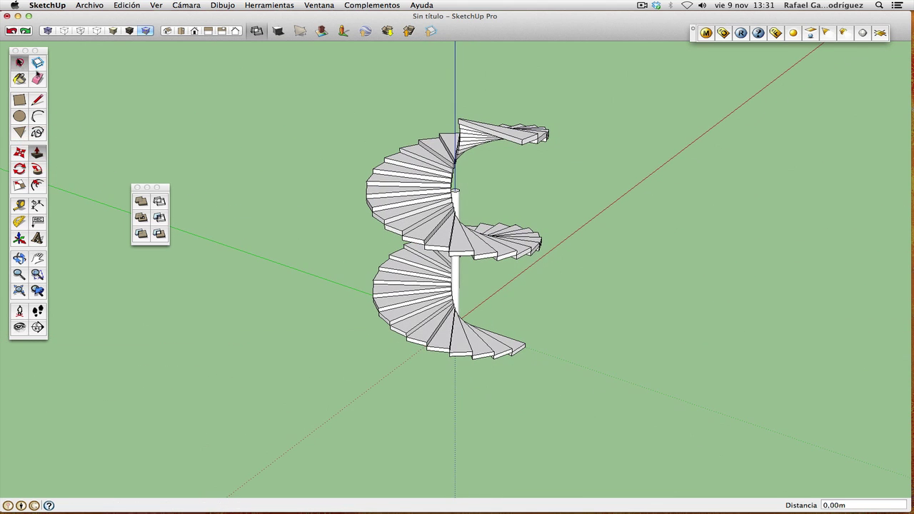
{"action": "right_click", "coordinate": [458, 201]}
{"action": "left_click", "coordinate": [493, 235]}
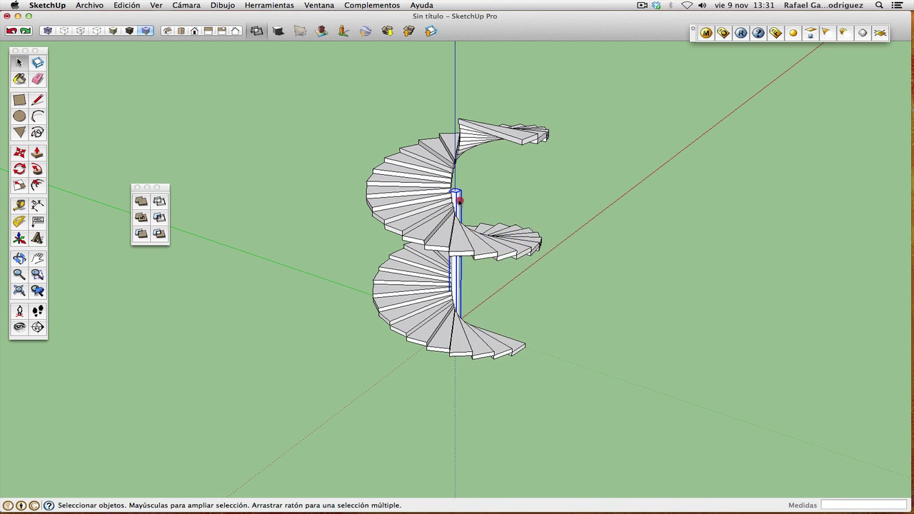
Edit the central column component and pull its top face up about 2.71 m, above the highest step.
{"action": "double_click", "coordinate": [458, 200]}
{"action": "key", "text": "p"}
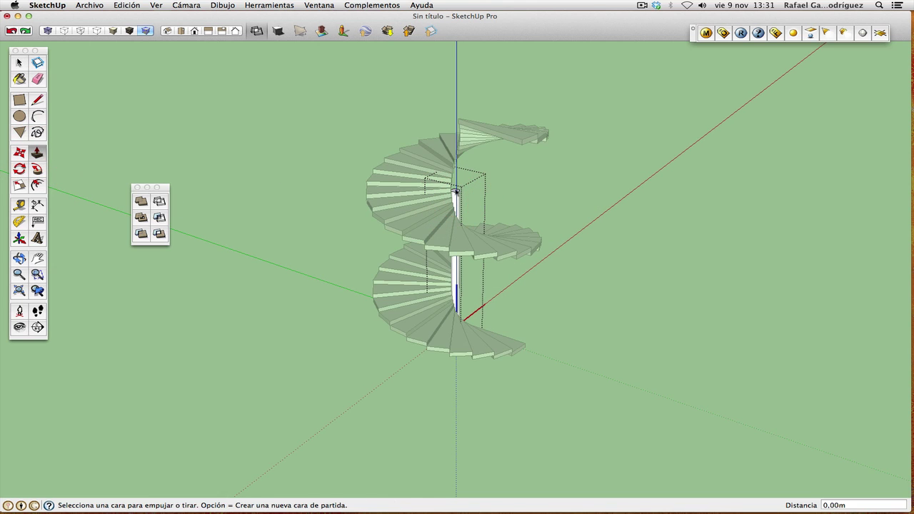
{"action": "left_click_drag", "start_coordinate": [455, 191], "coordinate": [461, 120]}
{"action": "left_click", "coordinate": [457, 84]}
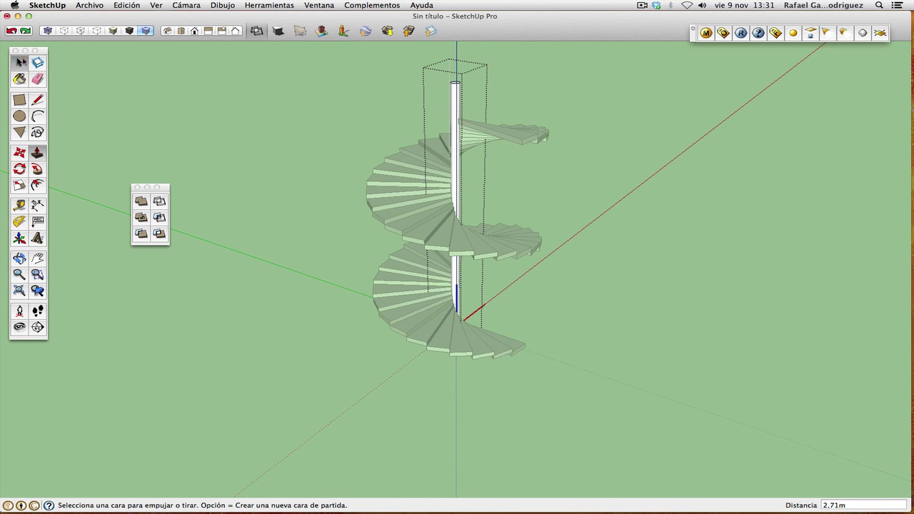
{"action": "key", "text": "space"}
{"action": "left_click", "coordinate": [253, 197]}
Examine the two-flight staircase with its lengthened column from different sides.
{"action": "left_click", "coordinate": [19, 258]}
{"action": "left_click_drag", "start_coordinate": [375, 227], "coordinate": [203, 234]}
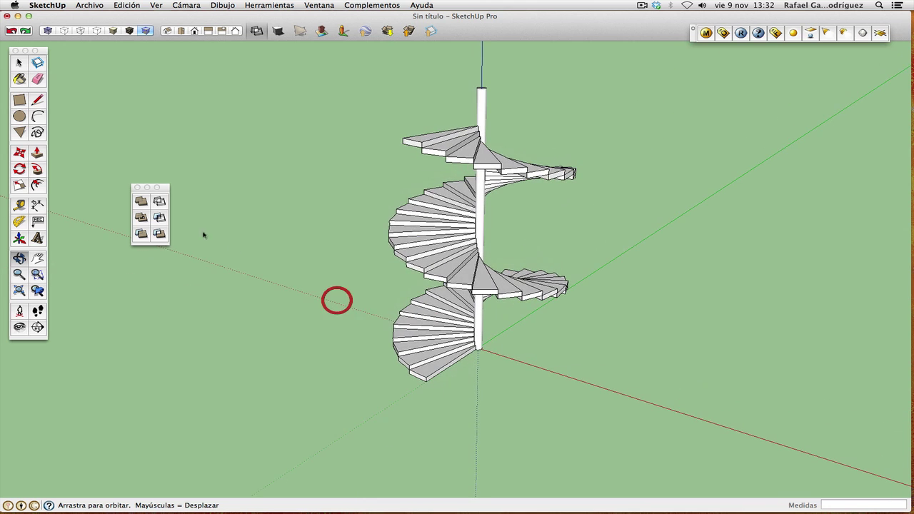
{"action": "left_click", "coordinate": [19, 62]}
{"action": "left_click", "coordinate": [325, 232]}
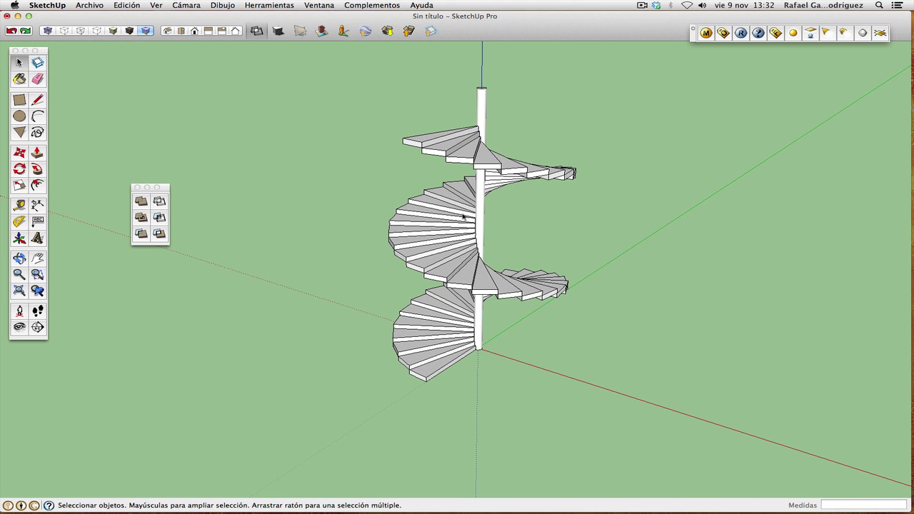
{"action": "left_click", "coordinate": [19, 258]}
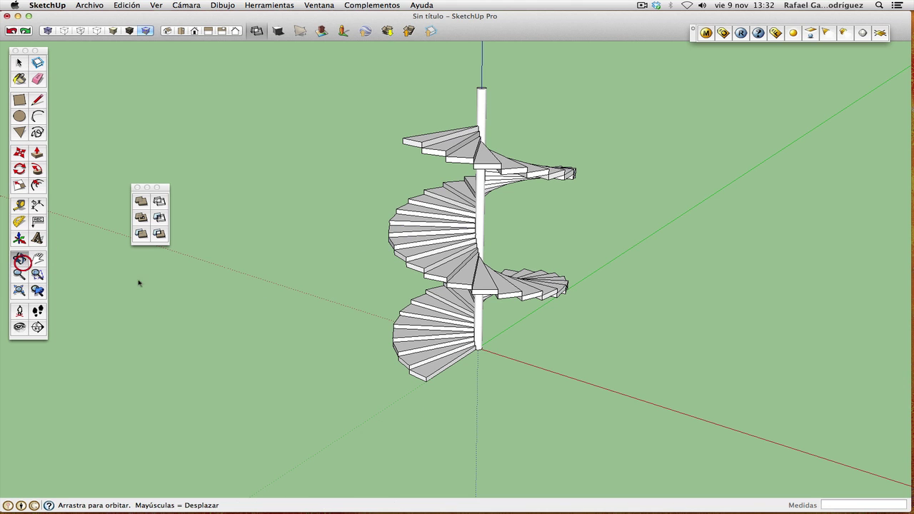
{"action": "left_click_drag", "start_coordinate": [297, 274], "coordinate": [667, 278]}
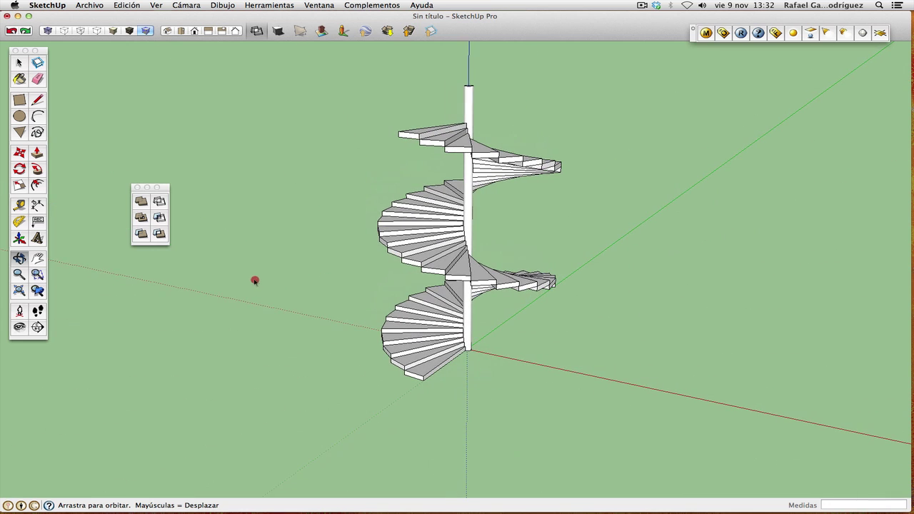